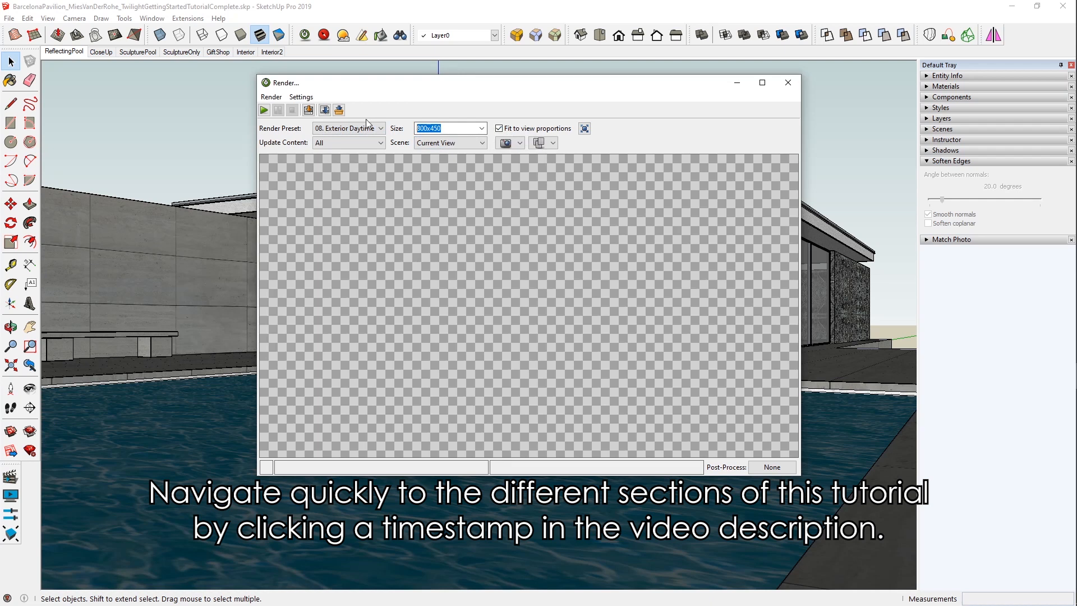
- Turn off fitting to view proportions and set the render size to 1920x1080
{"action": "left_click_drag", "start_coordinate": [465, 82], "coordinate": [392, 94]}
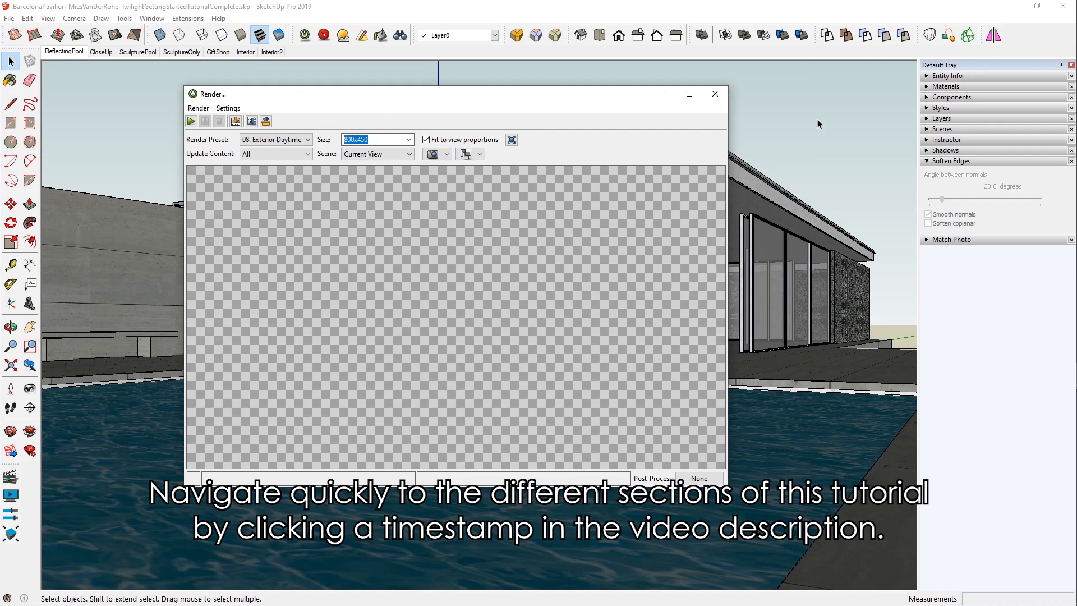
{"action": "left_click", "coordinate": [427, 140]}
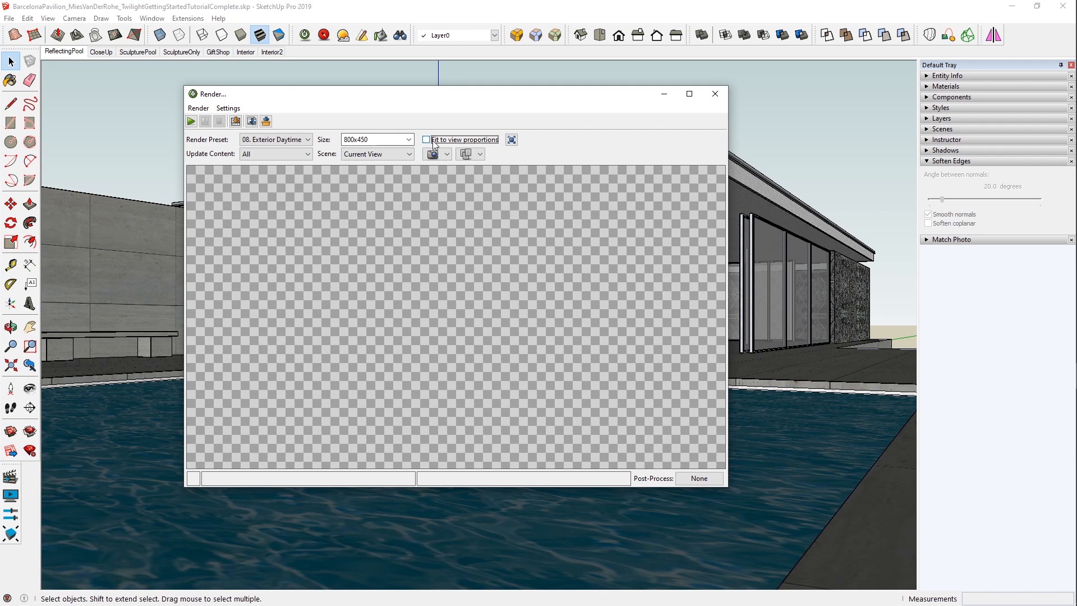
{"action": "left_click_drag", "start_coordinate": [389, 139], "coordinate": [344, 141]}
{"action": "type", "text": "1920"}
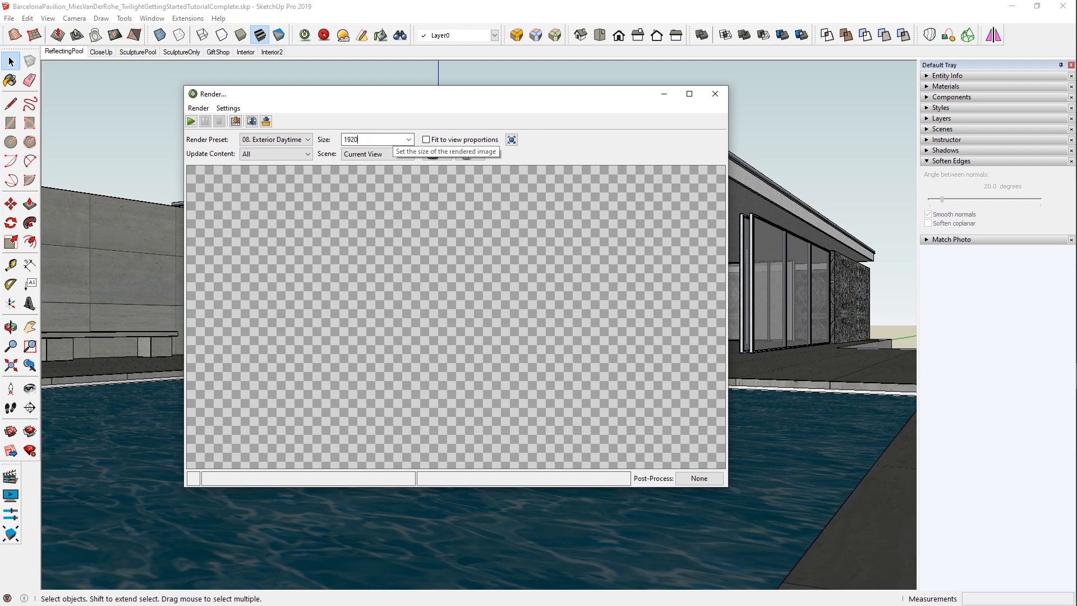
{"action": "type", "text": "x1080"}
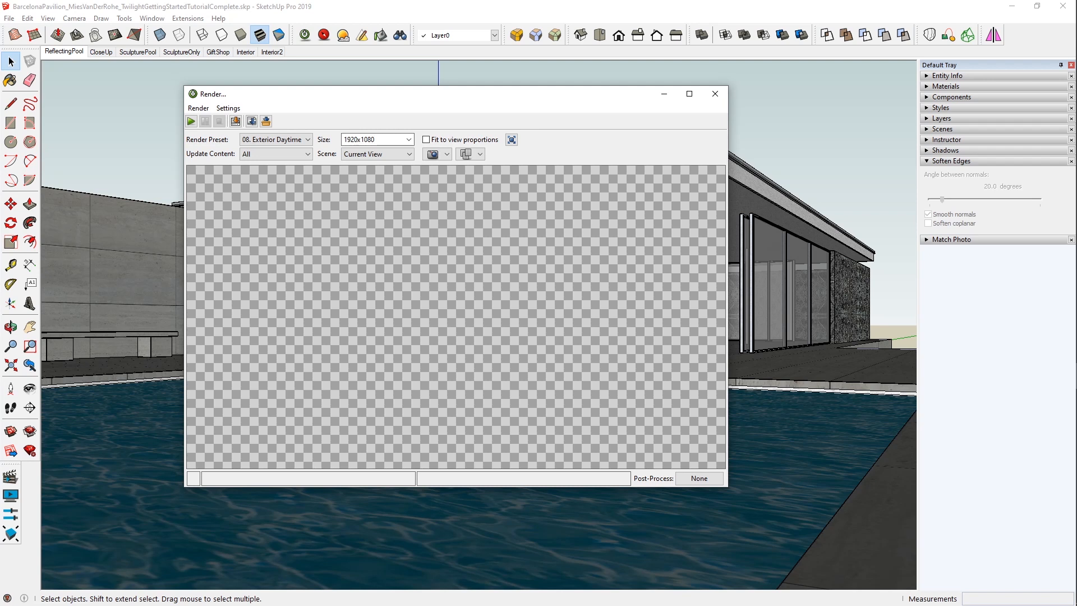
- Match the render size to the current model view and link the width and height proportions
{"action": "left_click", "coordinate": [511, 141]}
{"action": "double_click", "coordinate": [370, 139]}
{"action": "left_click", "coordinate": [408, 140]}
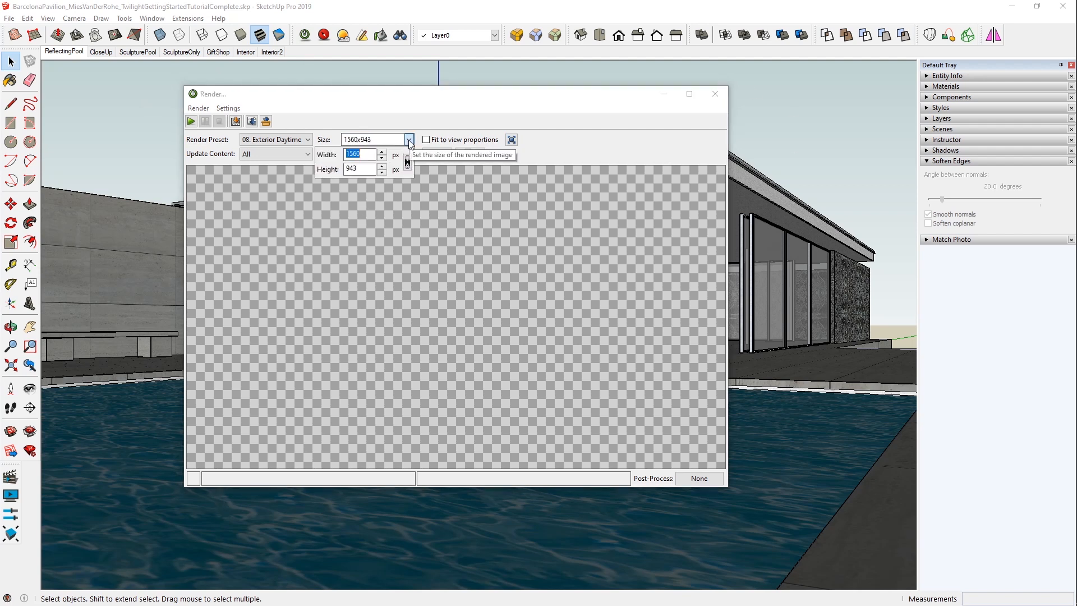
{"action": "left_click", "coordinate": [407, 162]}
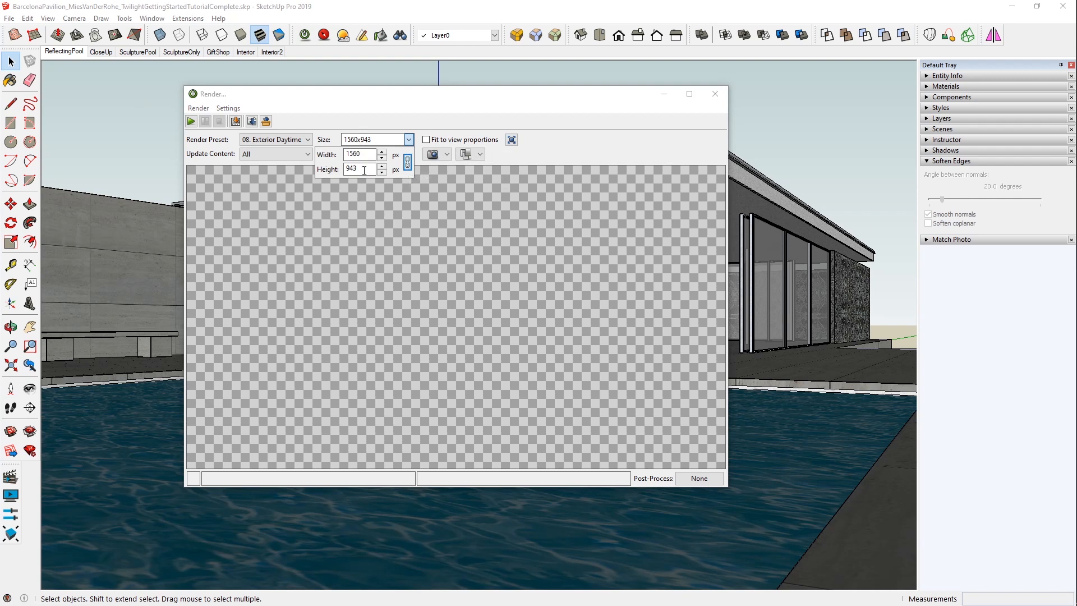
- Set the render width to 3000 px, unlink the proportions and set the height to 1800 px
{"action": "left_click_drag", "start_coordinate": [362, 155], "coordinate": [343, 170]}
{"action": "key", "text": "shift+Tab"}
{"action": "type", "text": "3000"}
{"action": "double_click", "coordinate": [359, 166]}
{"action": "left_click", "coordinate": [408, 163]}
{"action": "type", "text": "1800"}
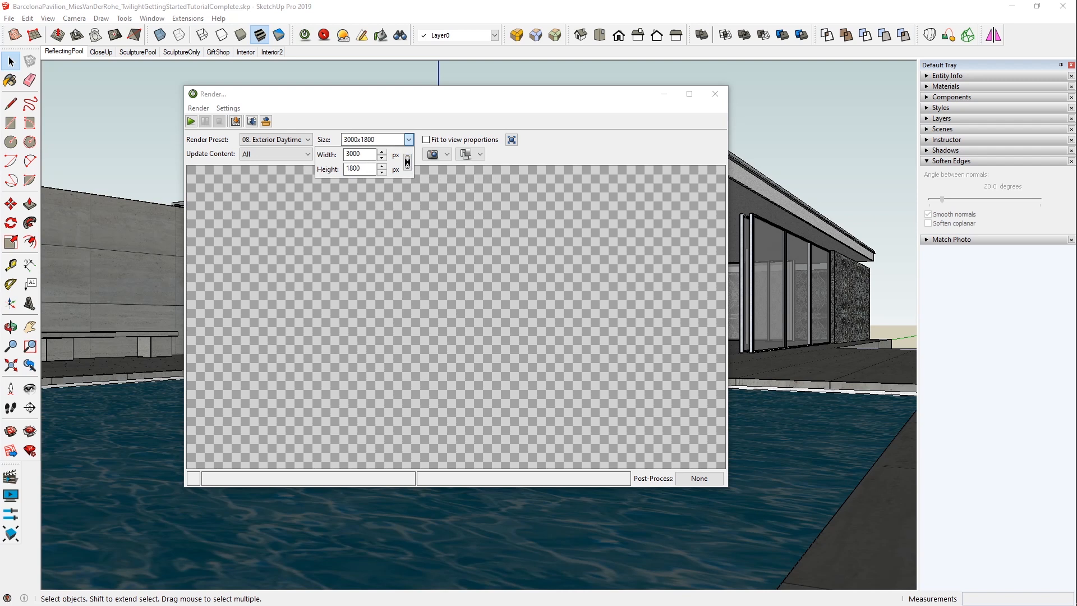
{"action": "left_click", "coordinate": [410, 104]}
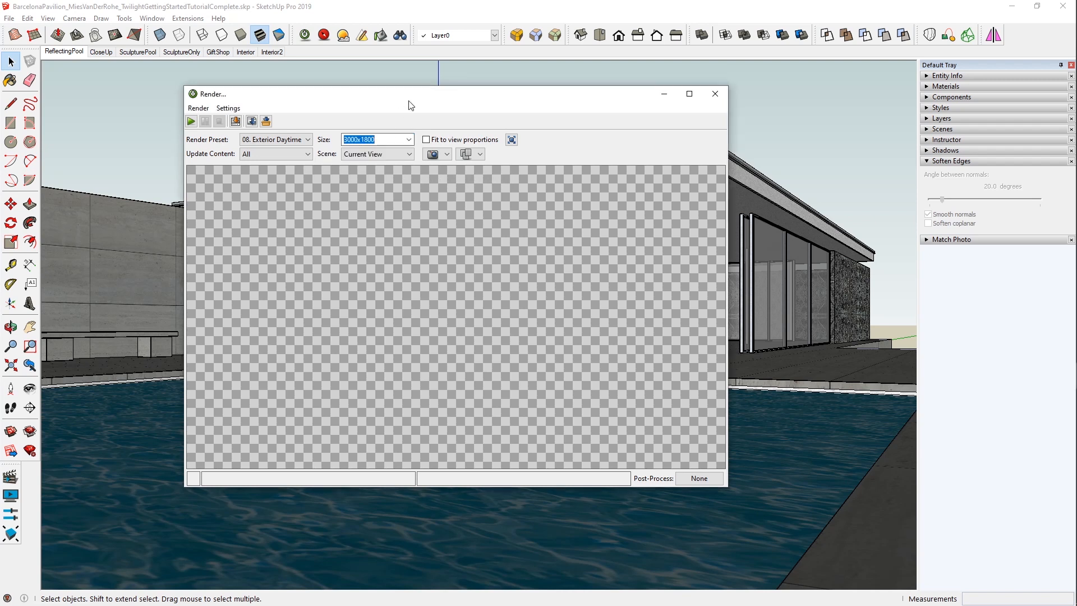
{"action": "type", "text": "3000x1800"}
- Set the render size to 800x500
{"action": "left_click_drag", "start_coordinate": [380, 140], "coordinate": [331, 145]}
{"action": "type", "text": "800x500"}
{"action": "left_click", "coordinate": [265, 138]}
{"action": "left_click", "coordinate": [265, 136]}
{"action": "left_click", "coordinate": [503, 107]}
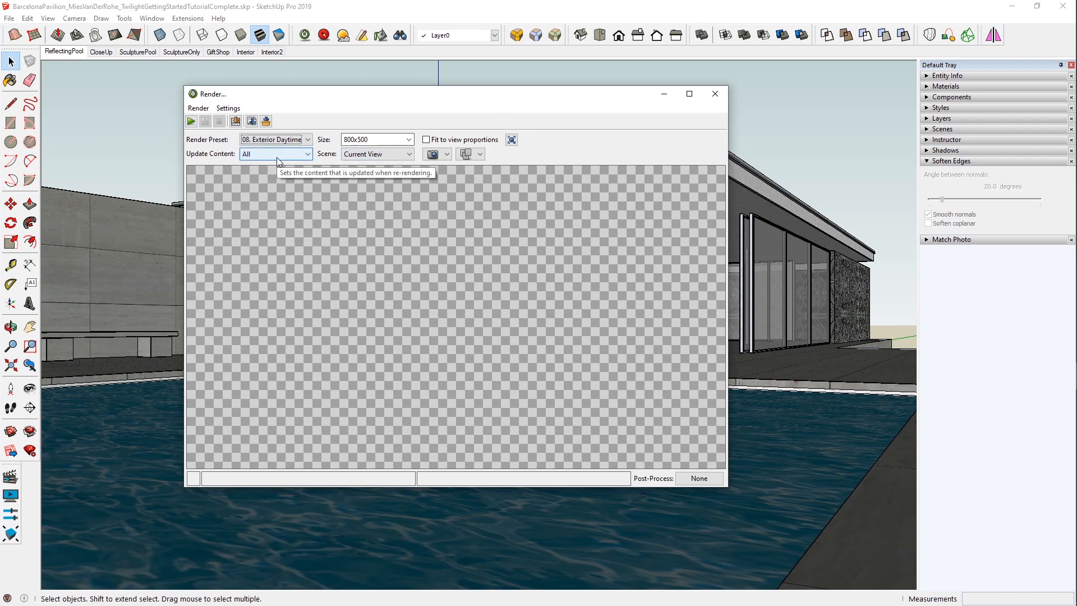
- Start rendering the current view and stop the render partway through
{"action": "left_click", "coordinate": [191, 121]}
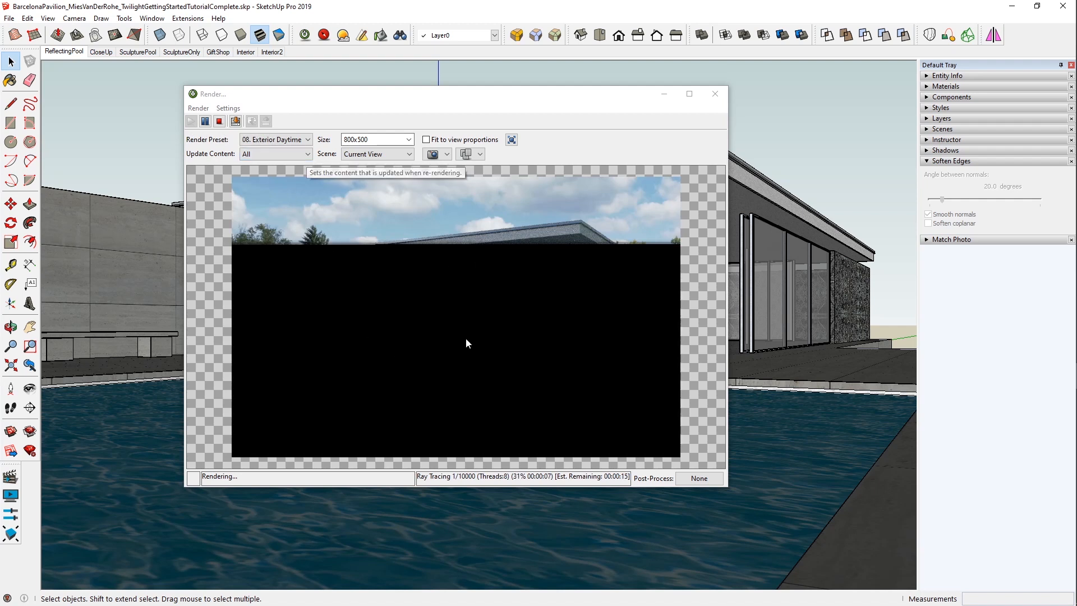
{"action": "left_click", "coordinate": [219, 122]}
{"action": "left_click", "coordinate": [410, 271]}
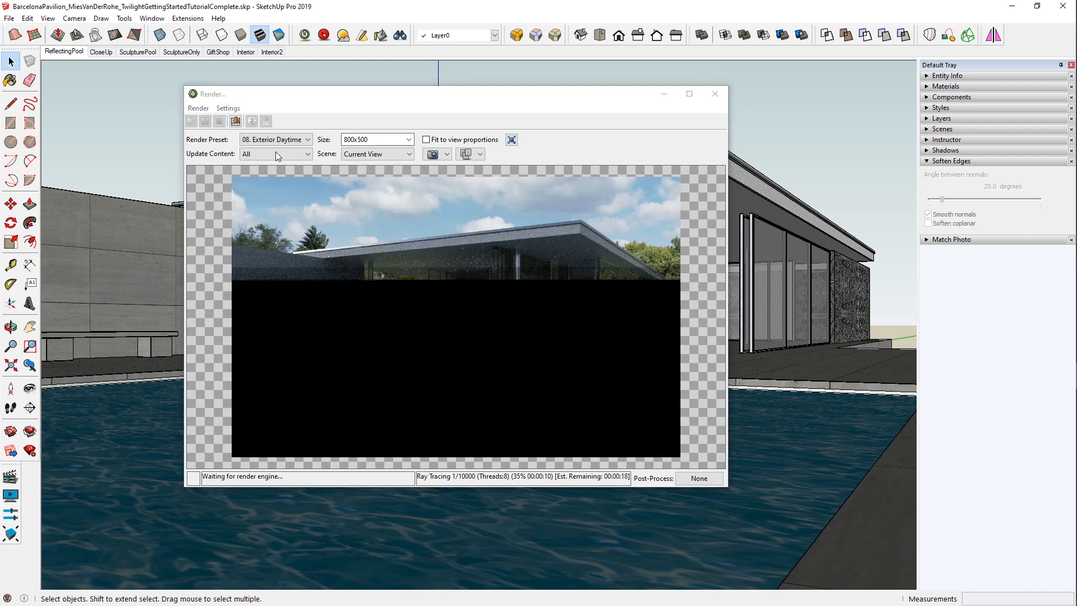
- Try the Camera & Lights and Camera Only options for the content updated when re-rendering
{"action": "left_click", "coordinate": [277, 150]}
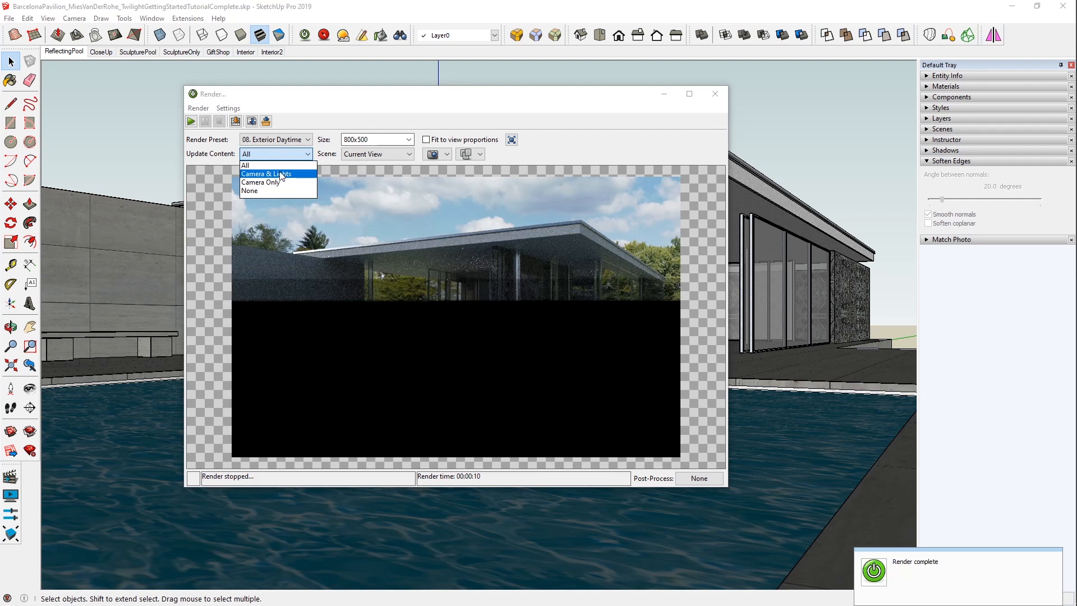
{"action": "left_click", "coordinate": [281, 175]}
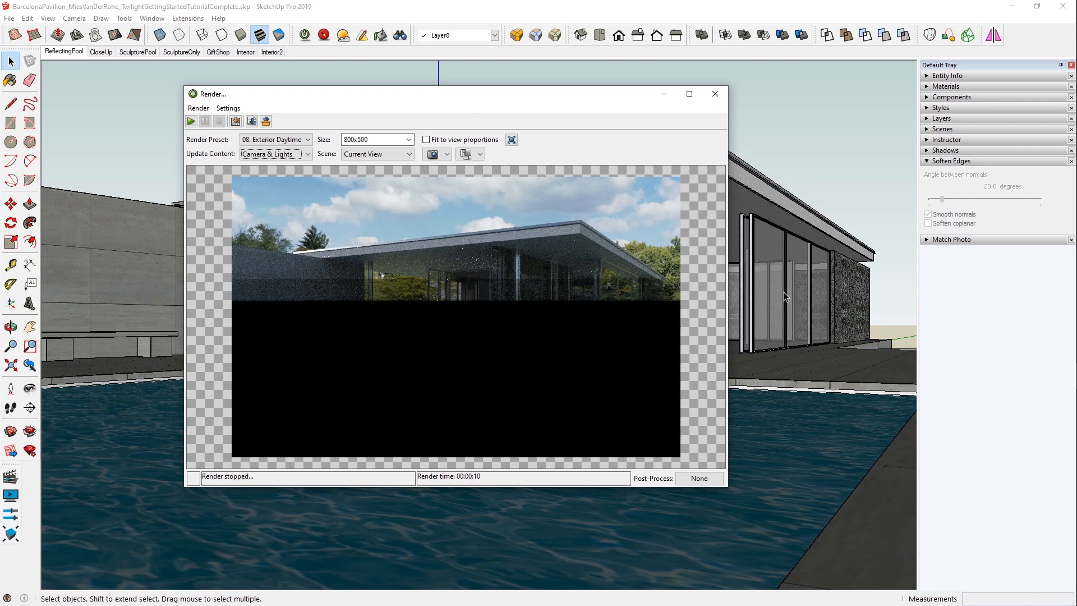
{"action": "left_click_drag", "start_coordinate": [577, 96], "coordinate": [454, 90]}
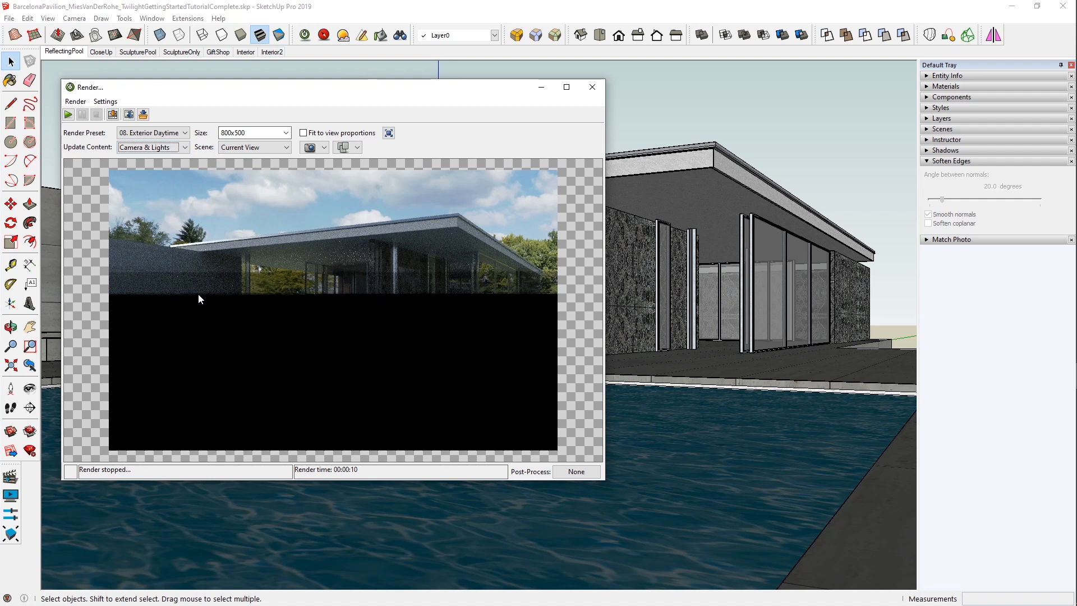
{"action": "left_click", "coordinate": [130, 148]}
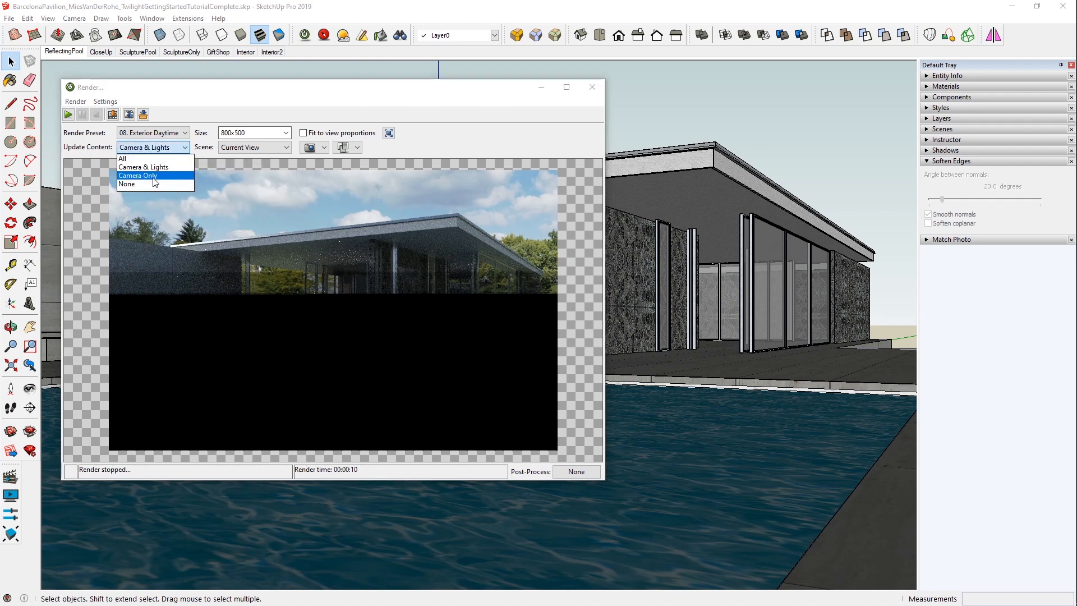
{"action": "left_click", "coordinate": [153, 175]}
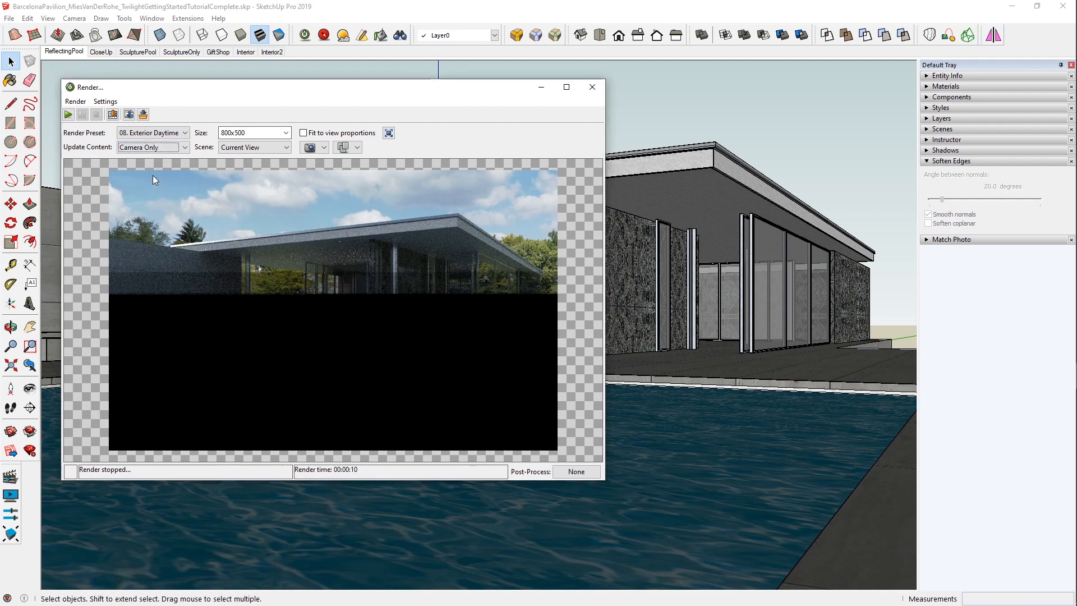
- Set the content updated on re-rendering to None
{"action": "left_click", "coordinate": [160, 148]}
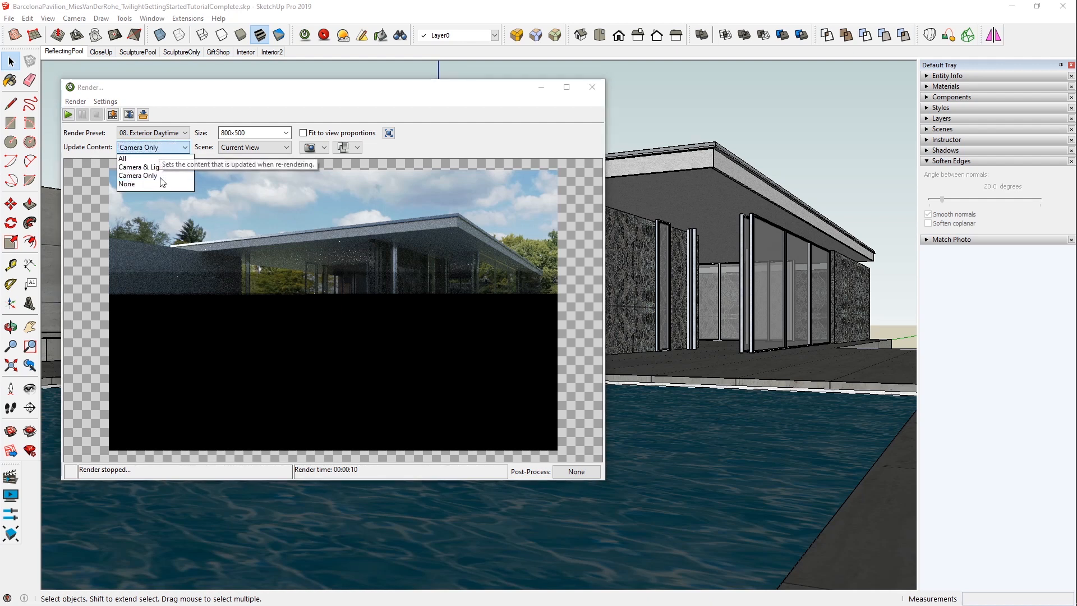
{"action": "left_click", "coordinate": [159, 177]}
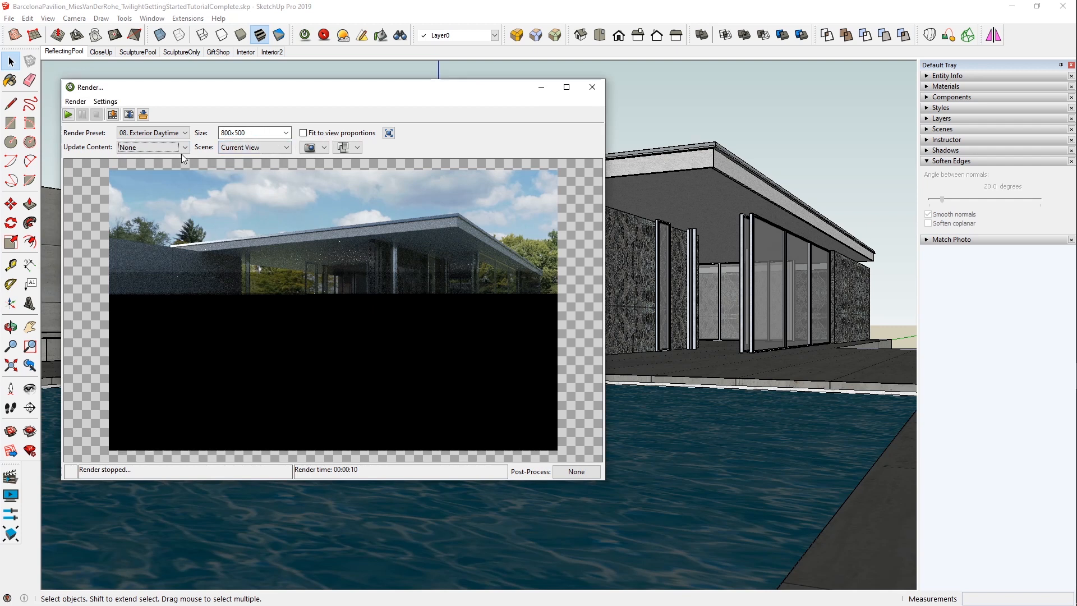
{"action": "left_click_drag", "start_coordinate": [248, 135], "coordinate": [205, 135]}
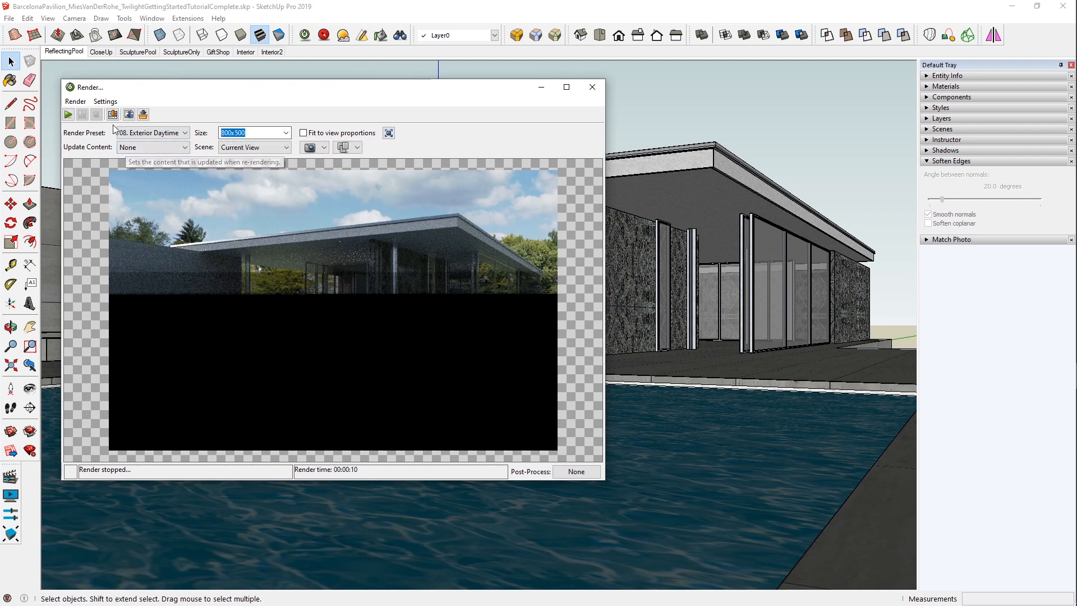
- Start a new render with no content updates and stop it partway through
{"action": "left_click", "coordinate": [69, 115]}
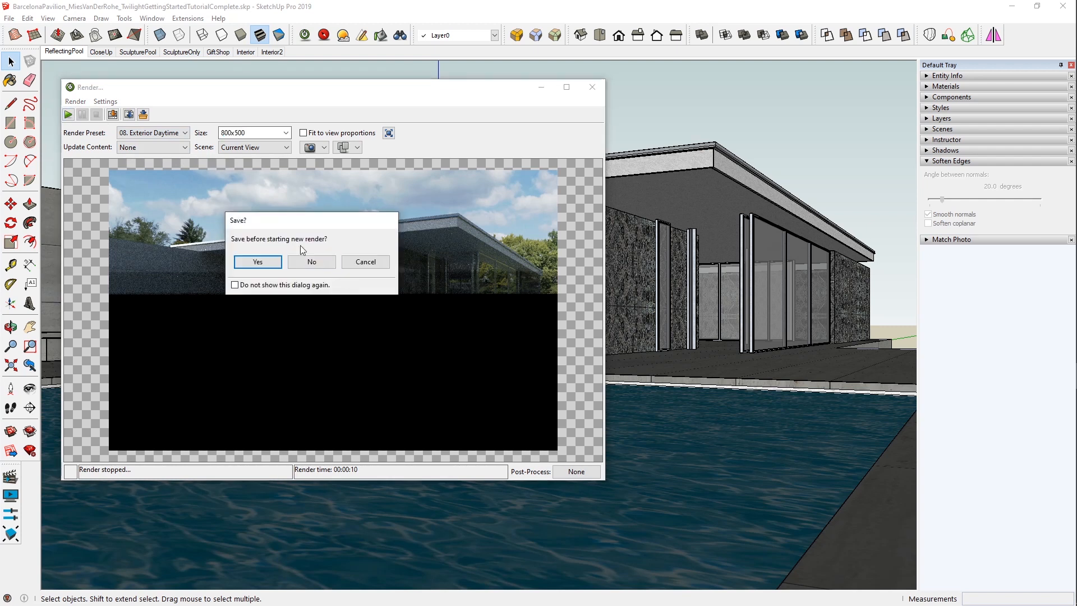
{"action": "left_click", "coordinate": [258, 262]}
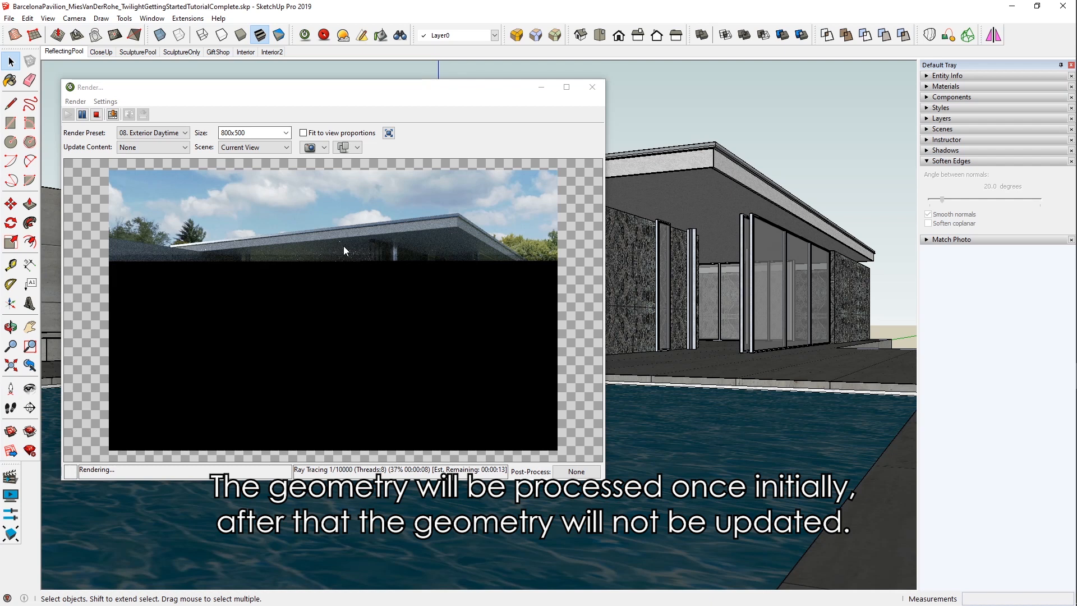
{"action": "left_click", "coordinate": [123, 149]}
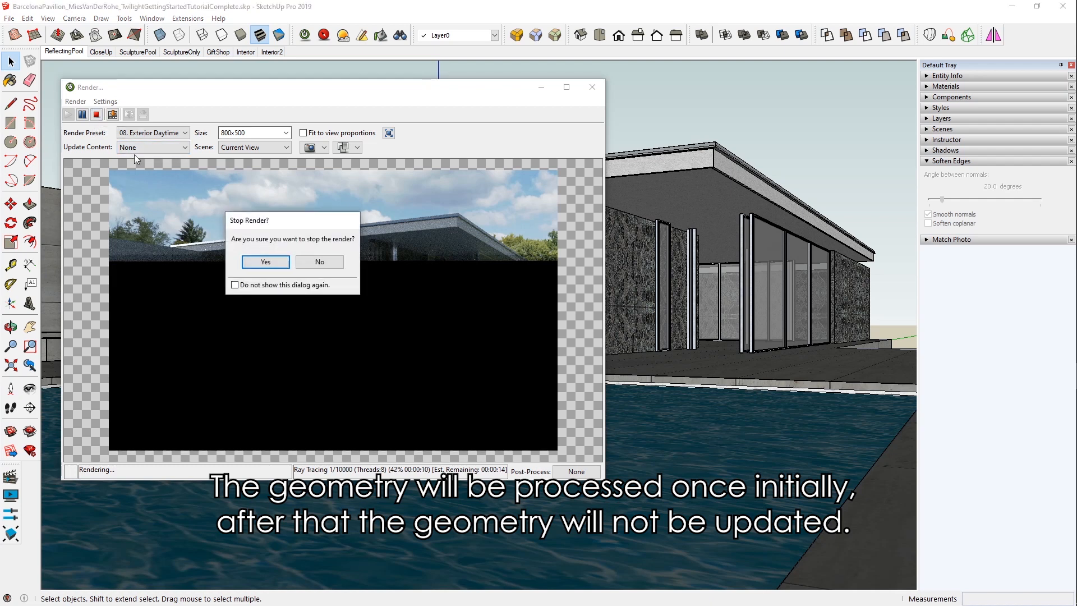
{"action": "left_click", "coordinate": [277, 259]}
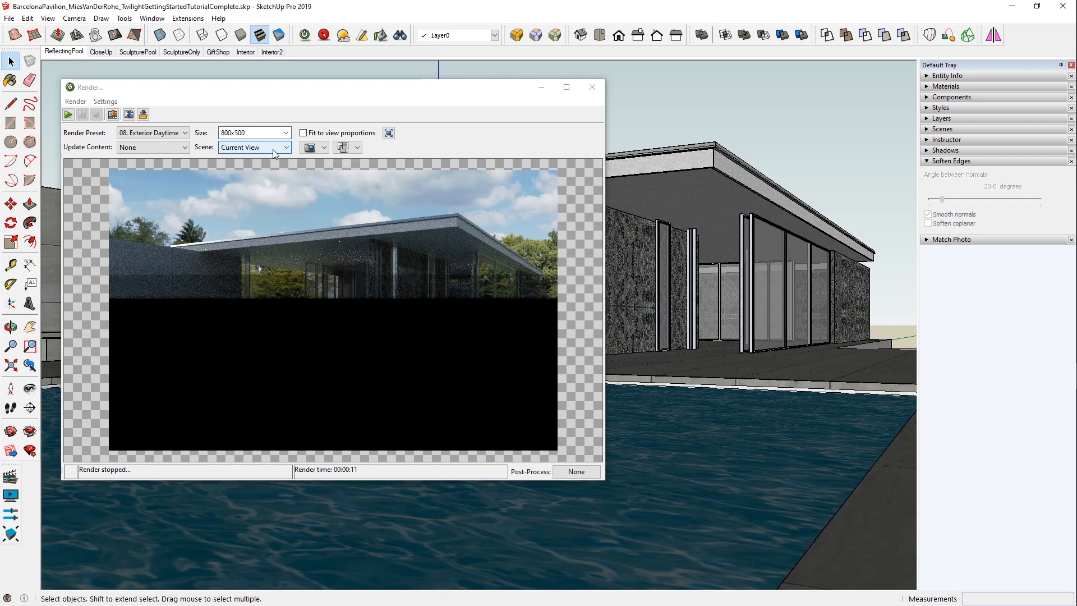
- Set the scene to render to ReflectingPool
{"action": "left_click", "coordinate": [272, 149]}
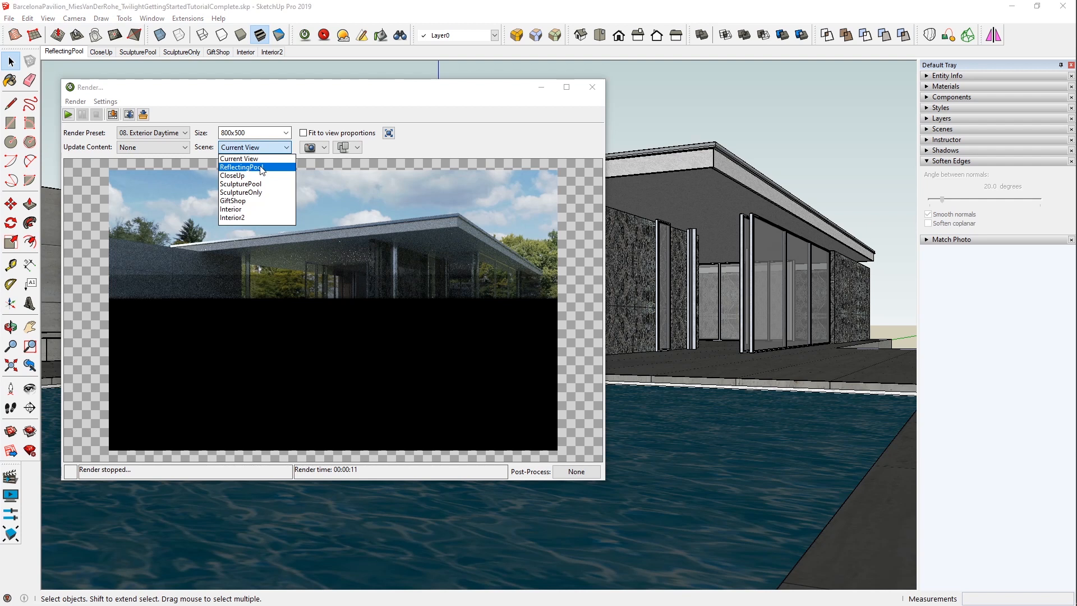
{"action": "middle_click_drag", "start_coordinate": [738, 230], "coordinate": [662, 344]}
{"action": "middle_click_drag", "start_coordinate": [792, 382], "coordinate": [702, 360]}
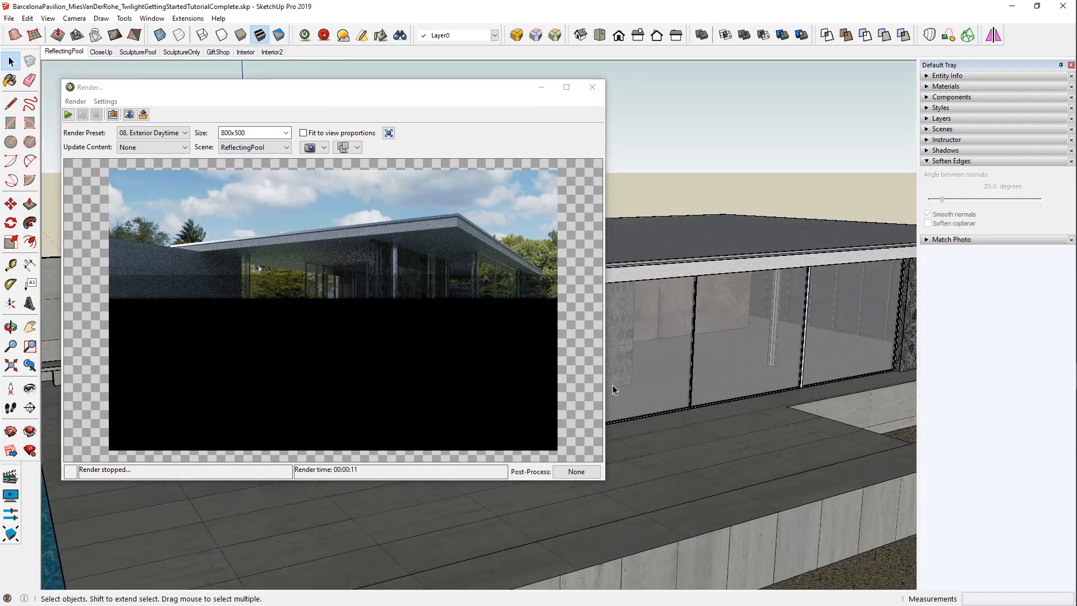
- Set the content updated on re-rendering to Camera Only
{"action": "left_click", "coordinate": [178, 147]}
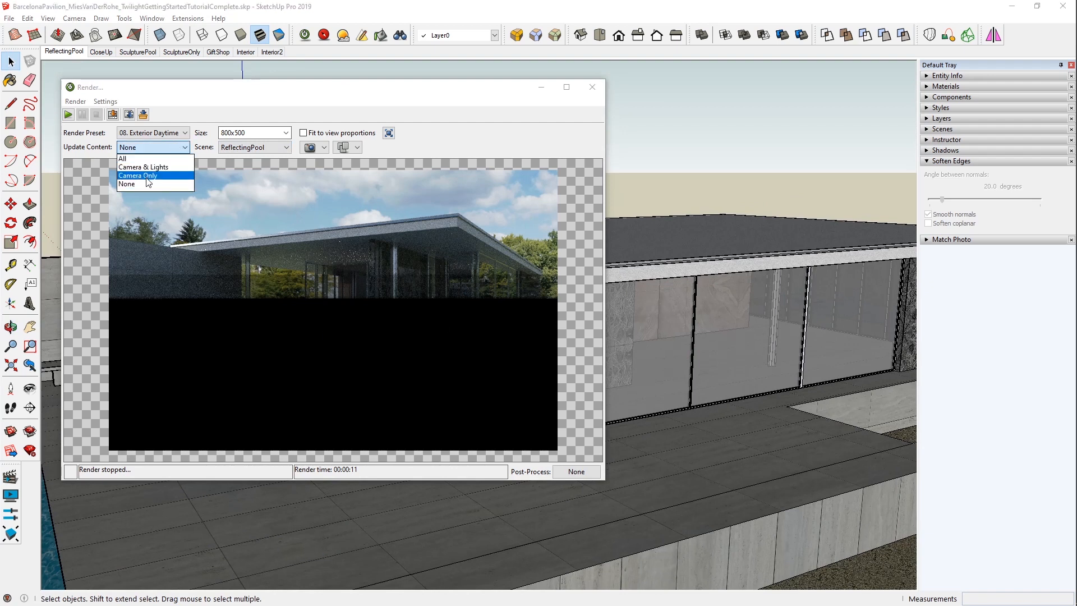
{"action": "left_click", "coordinate": [147, 177]}
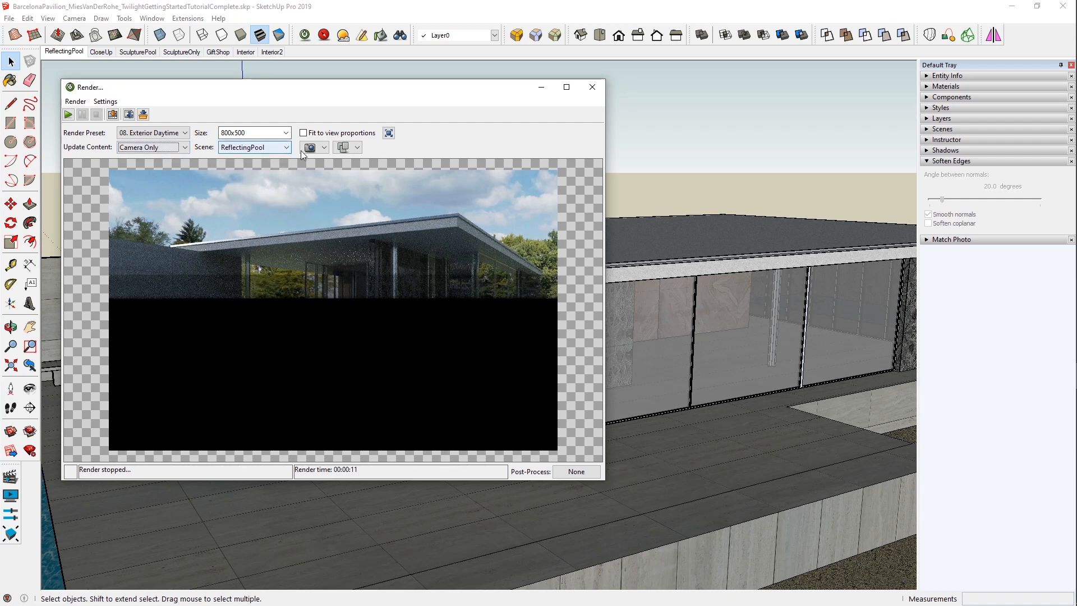
{"action": "mouse_move", "coordinate": [682, 288]}
{"action": "middle_mouse_down"}
{"action": "mouse_move", "coordinate": [710, 244]}
{"action": "mouse_move", "coordinate": [701, 247]}
{"action": "middle_mouse_up"}
- Choose the CloseUp scene and start a new render without saving the previous image
{"action": "left_click", "coordinate": [264, 147]}
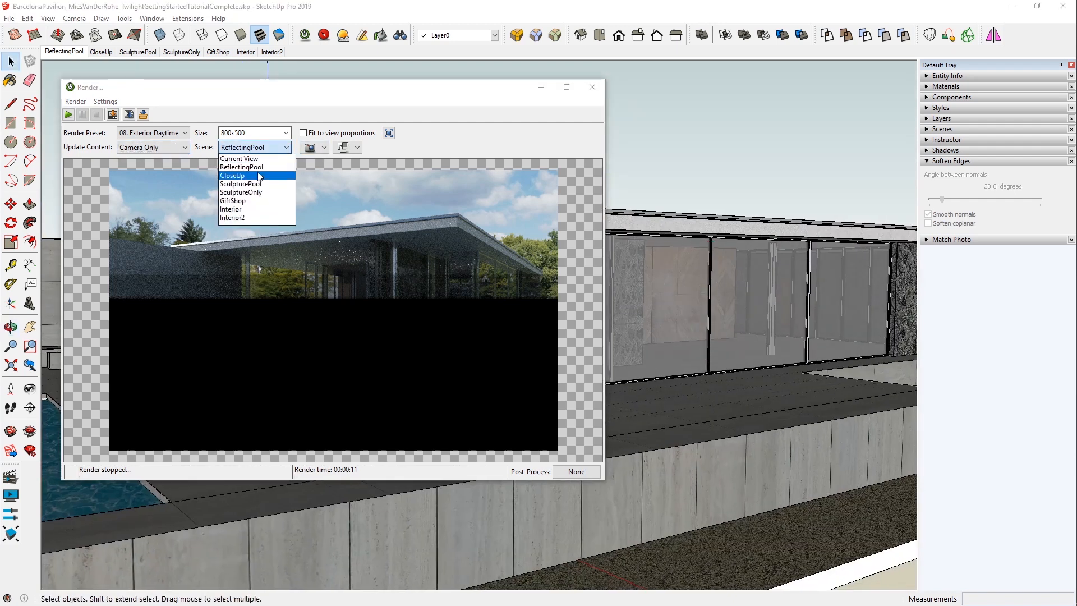
{"action": "left_click", "coordinate": [260, 176]}
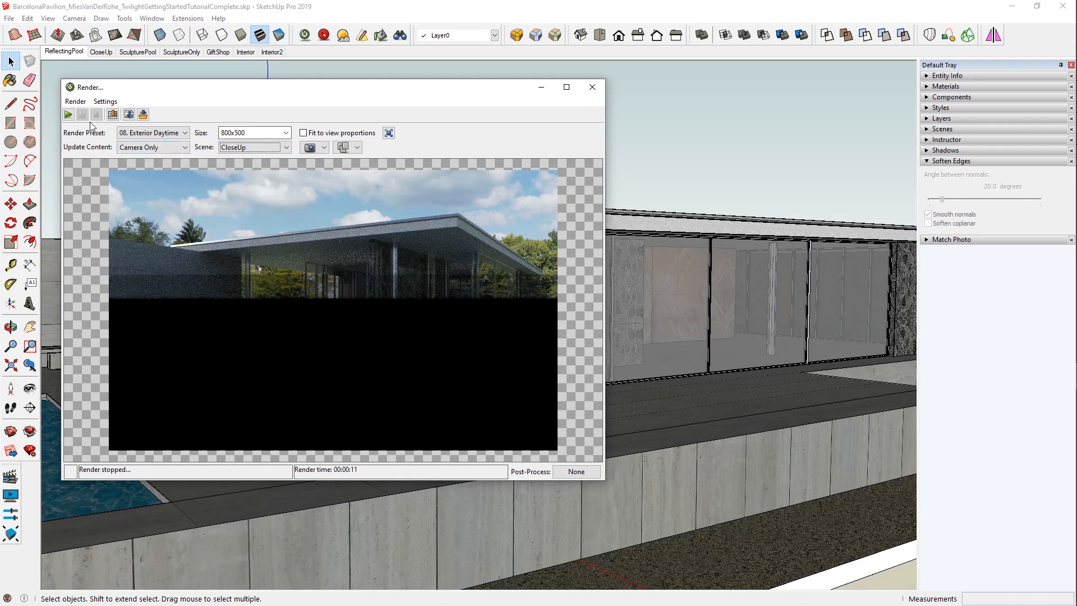
{"action": "mouse_move", "coordinate": [759, 300]}
{"action": "middle_mouse_down"}
{"action": "mouse_move", "coordinate": [766, 355]}
{"action": "mouse_move", "coordinate": [749, 287]}
{"action": "middle_mouse_up"}
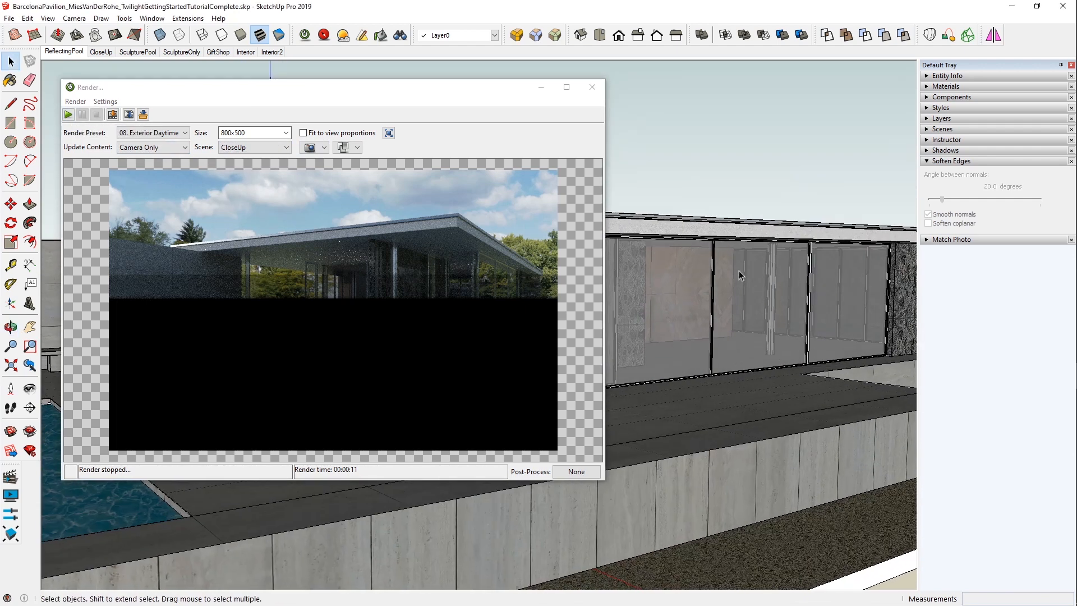
{"action": "left_click", "coordinate": [67, 115]}
{"action": "left_click", "coordinate": [310, 261]}
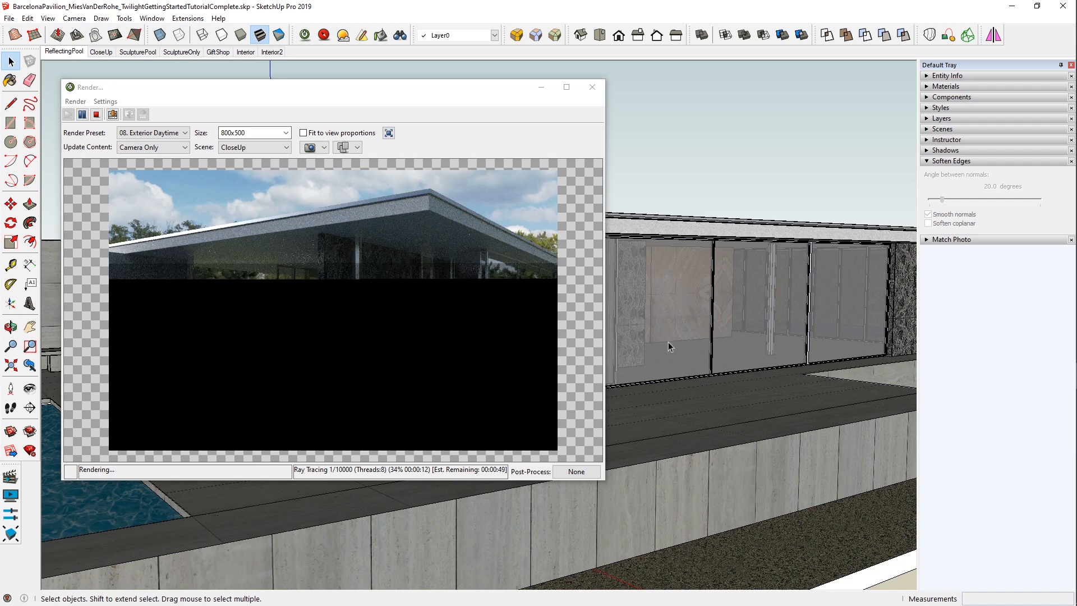
- Set the scene to render back to Current View while the CloseUp render continues
{"action": "key", "text": "o"}
{"action": "scroll", "coordinate": [741, 379], "scroll_direction": "up", "scroll_amount": 5}
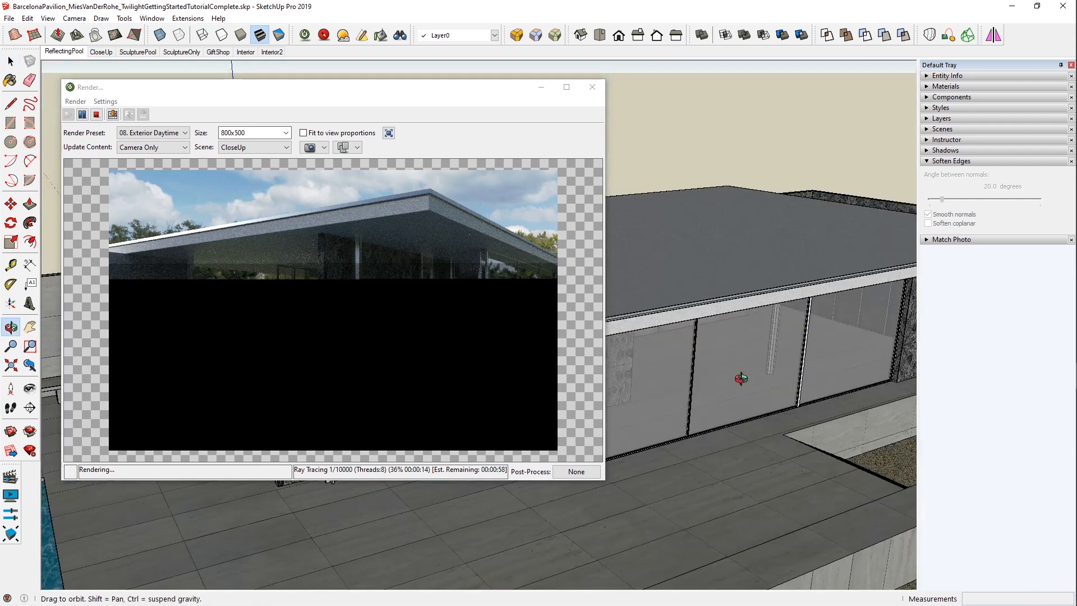
{"action": "scroll", "coordinate": [702, 322], "scroll_direction": "up", "scroll_amount": 3}
{"action": "key", "text": "space"}
{"action": "middle_click_drag", "start_coordinate": [788, 354], "coordinate": [701, 241]}
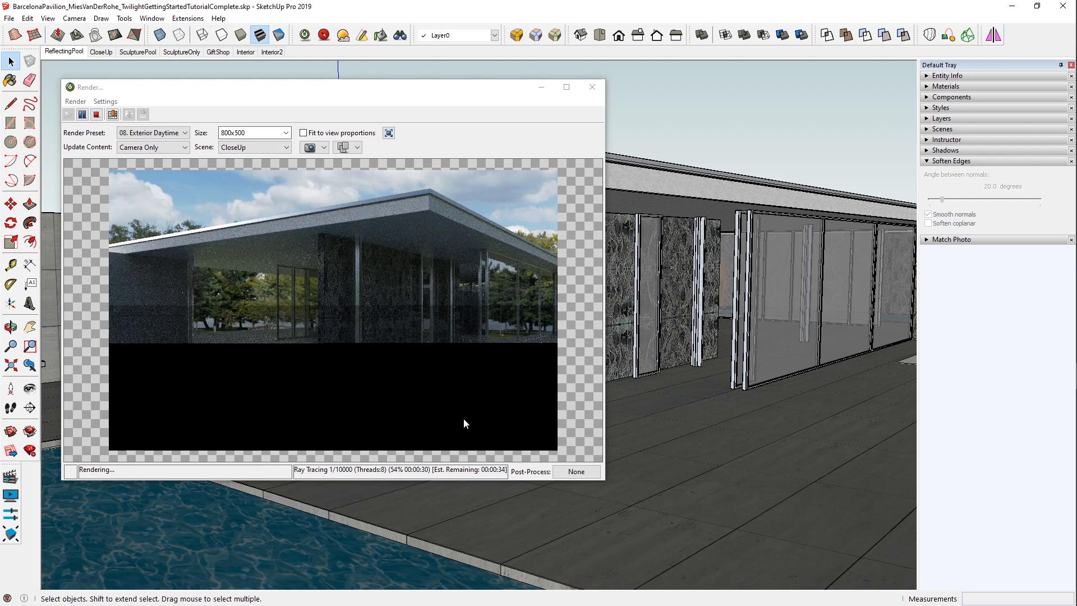
{"action": "left_click", "coordinate": [260, 149]}
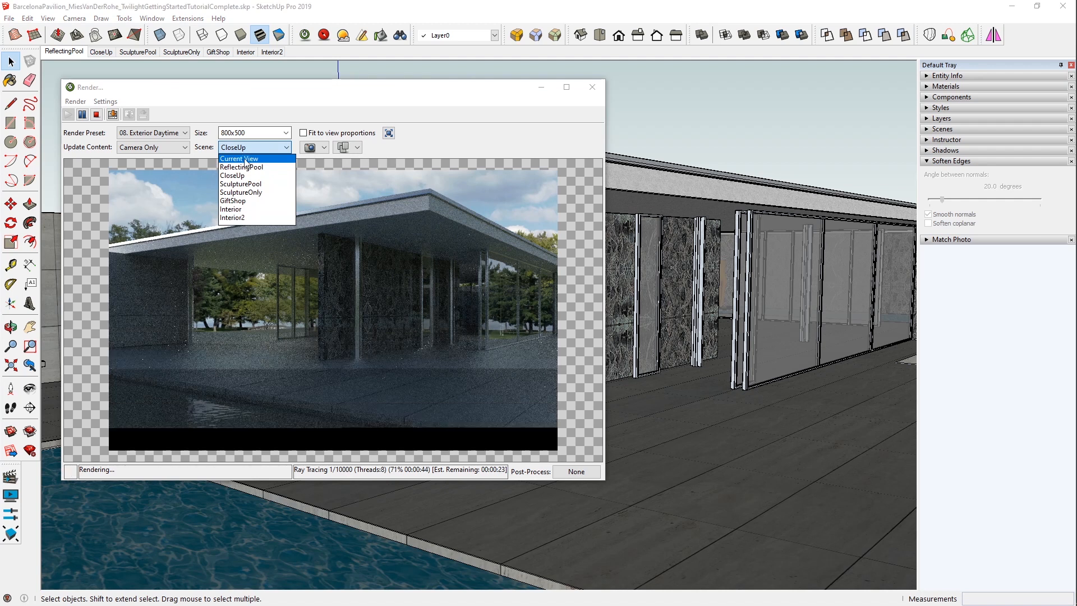
{"action": "left_click", "coordinate": [234, 160]}
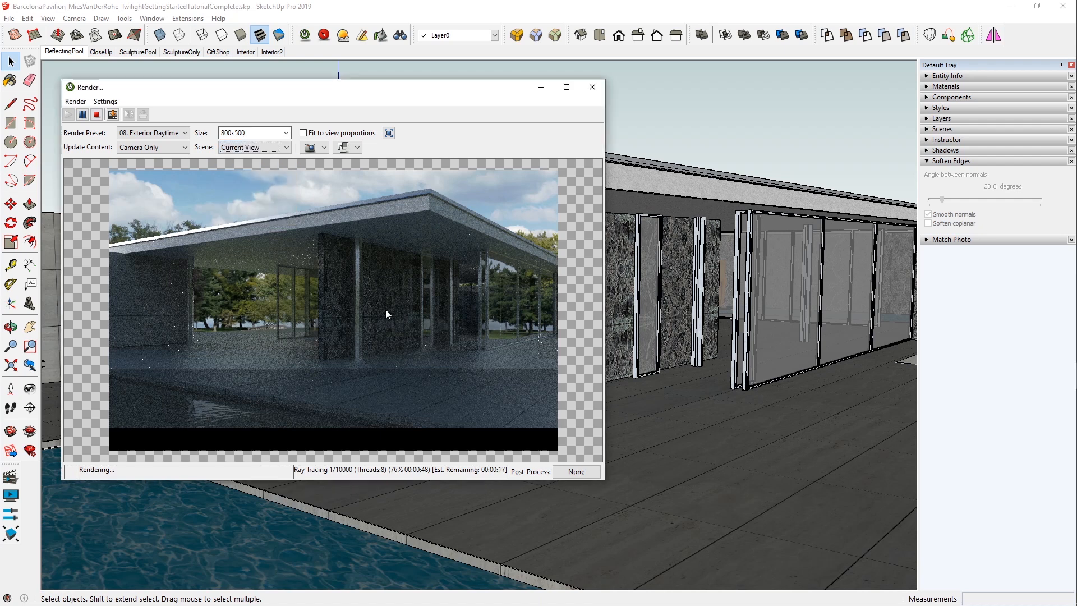
- Stop the running render and examine the focal length and film size in the advanced camera settings
{"action": "left_click", "coordinate": [266, 262]}
{"action": "left_click", "coordinate": [325, 148]}
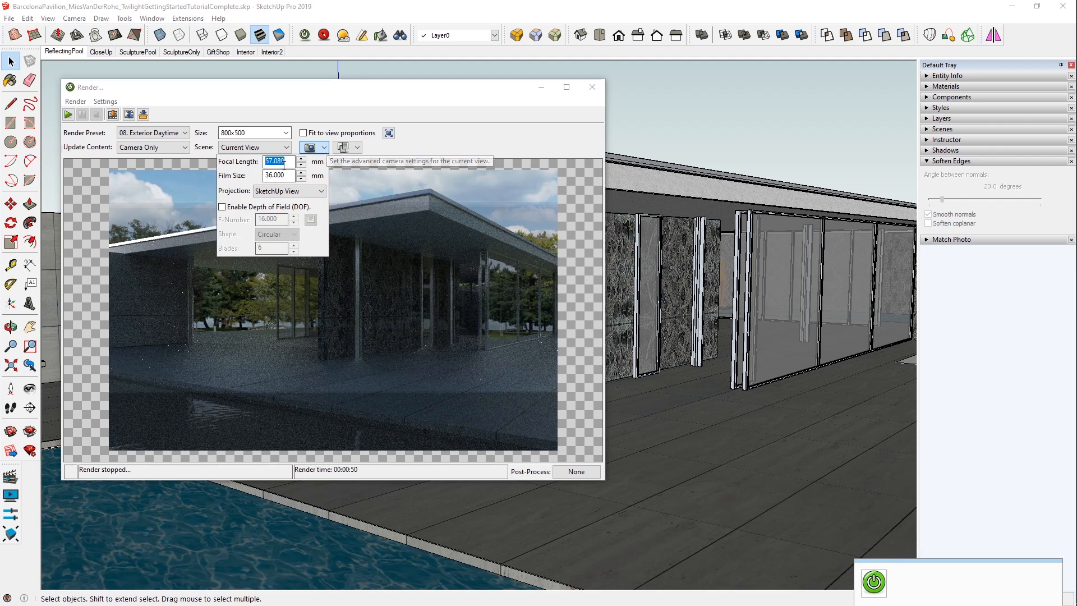
{"action": "left_click_drag", "start_coordinate": [285, 179], "coordinate": [248, 179]}
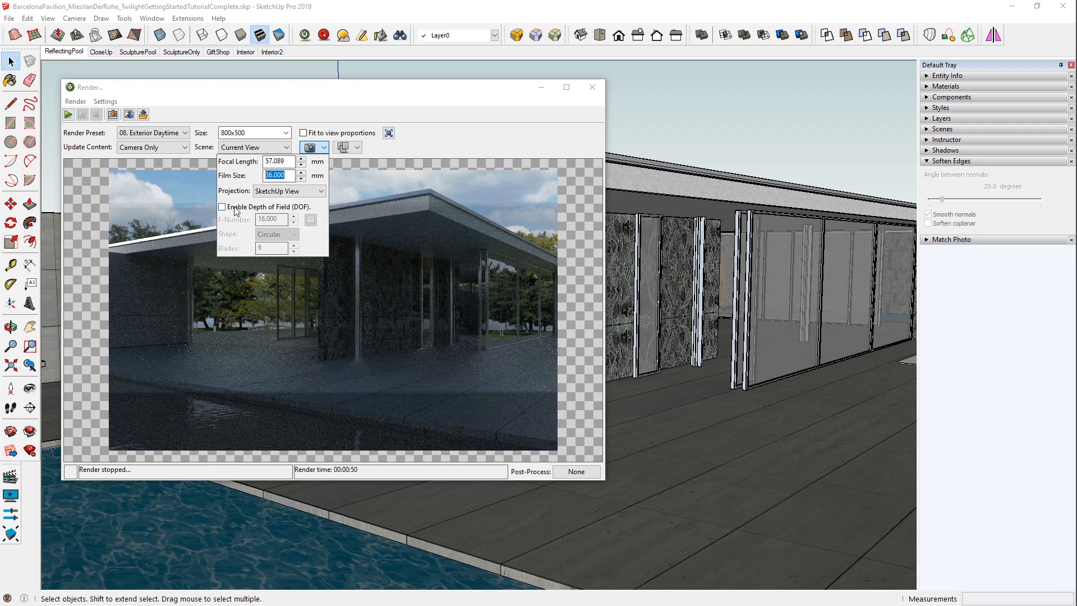
{"action": "double_click", "coordinate": [289, 162]}
{"action": "left_click", "coordinate": [289, 178]}
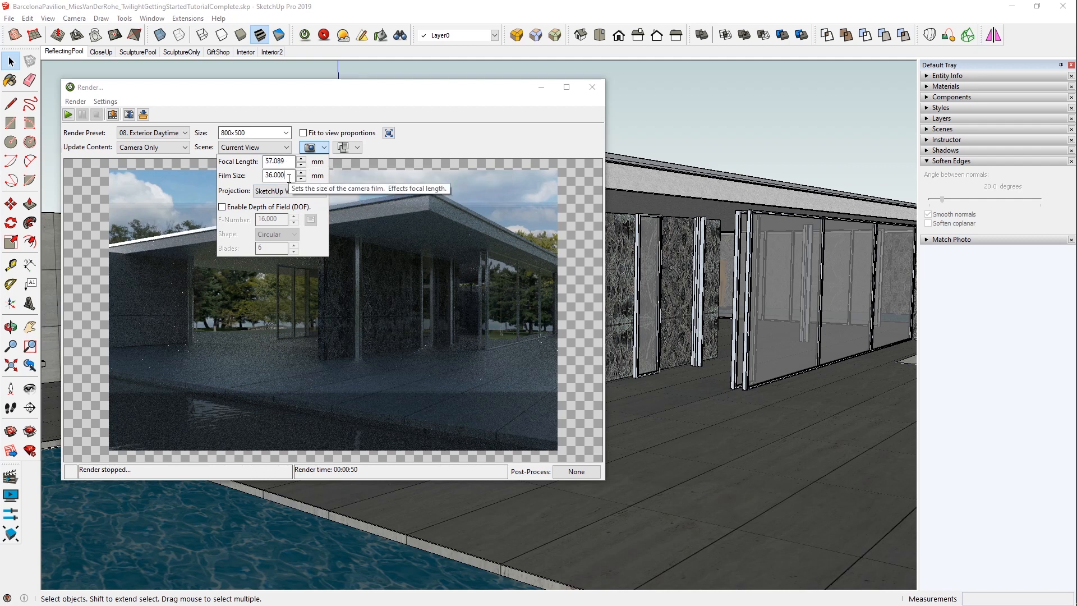
{"action": "left_click", "coordinate": [434, 85]}
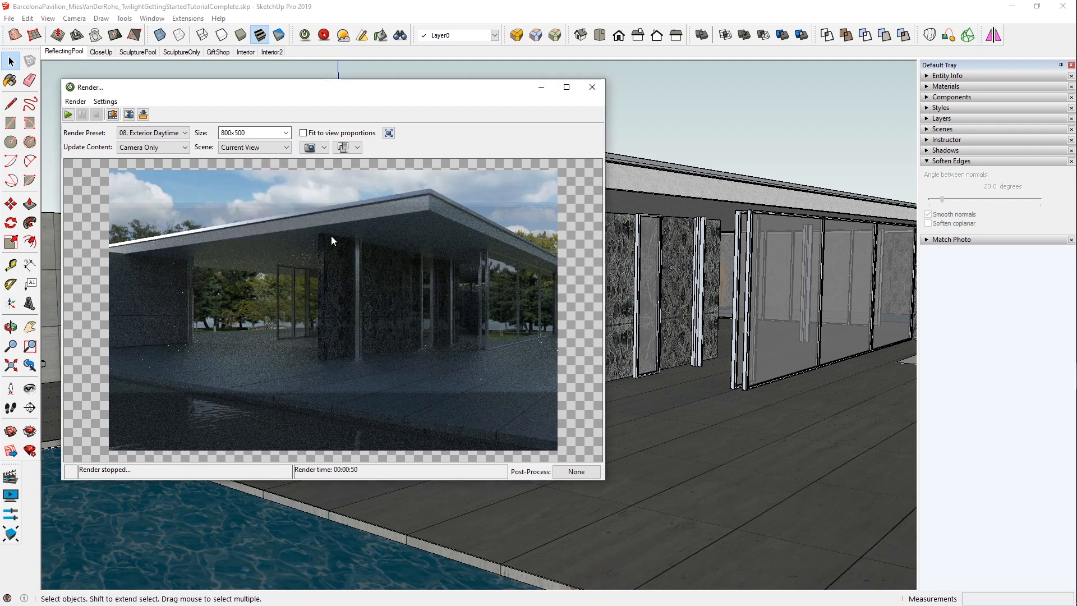
- Vary the model's field of view with the Zoom tool and return the view to the ReflectingPool scene
{"action": "left_click", "coordinate": [11, 346]}
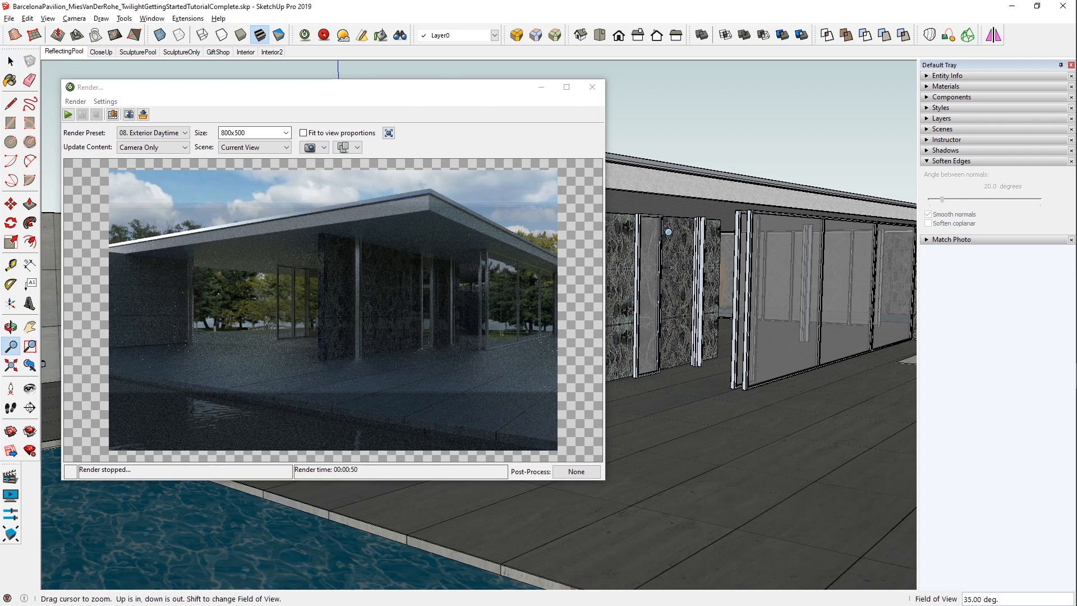
{"action": "left_click_drag", "start_coordinate": [668, 232], "coordinate": [771, 274], "text": "shift"}
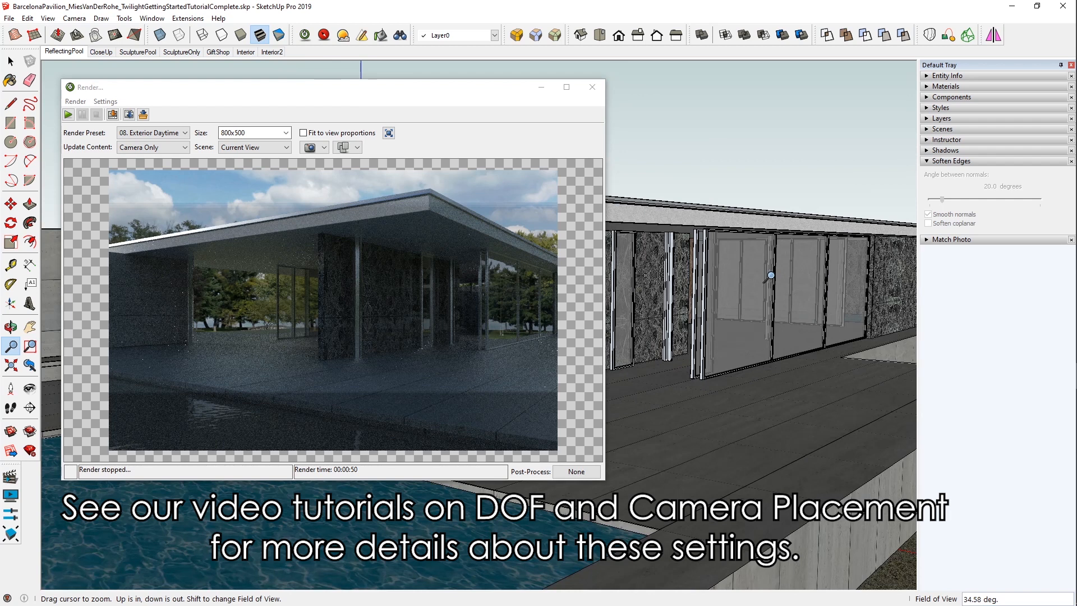
{"action": "left_click_drag", "start_coordinate": [718, 321], "coordinate": [735, 218], "text": "shift"}
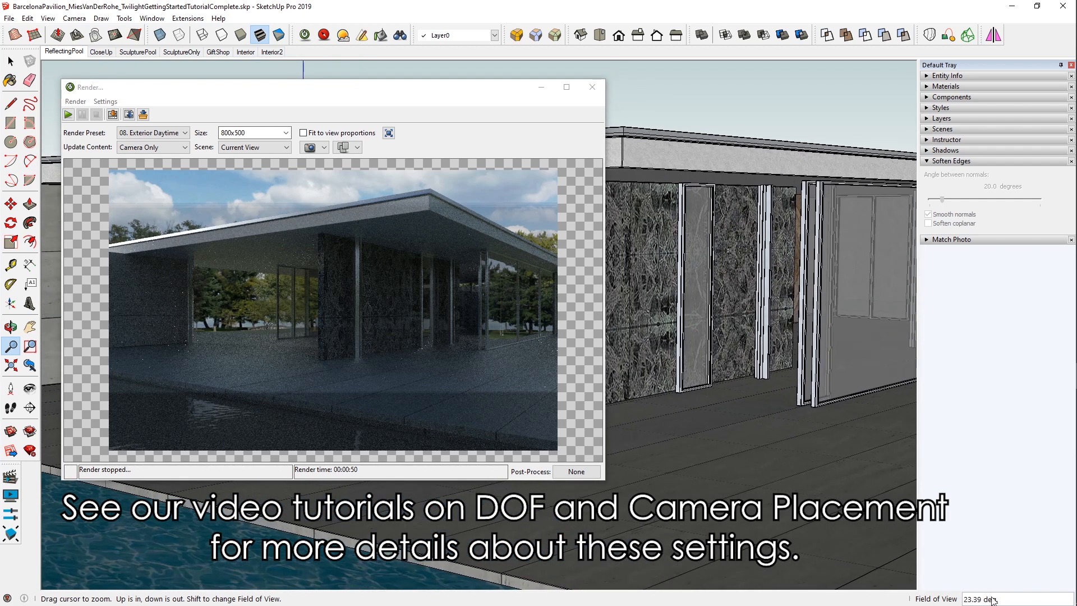
{"action": "left_click", "coordinate": [68, 52]}
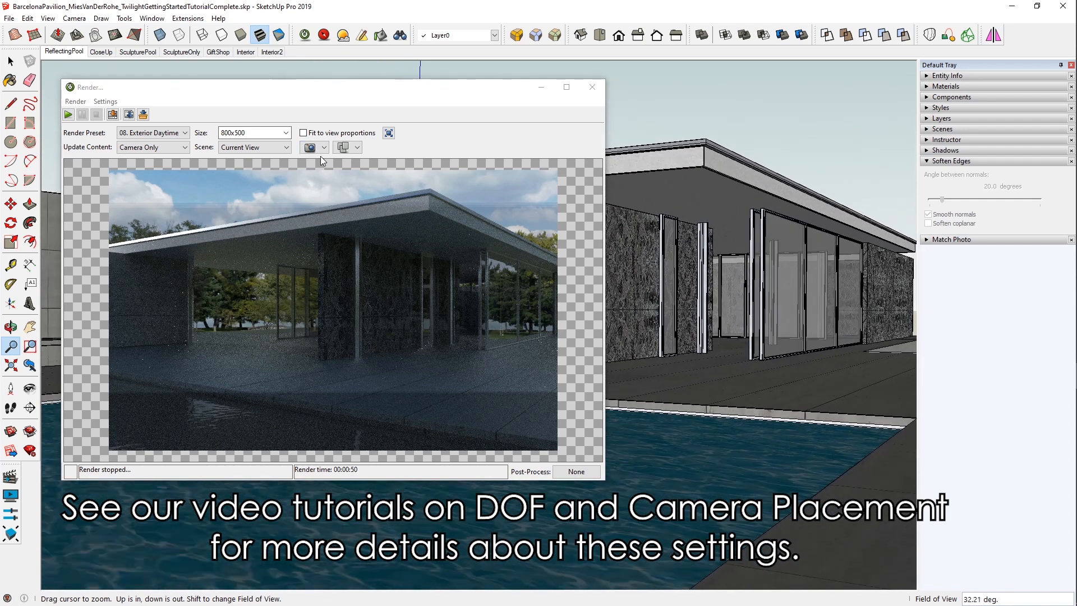
{"action": "key", "text": "space"}
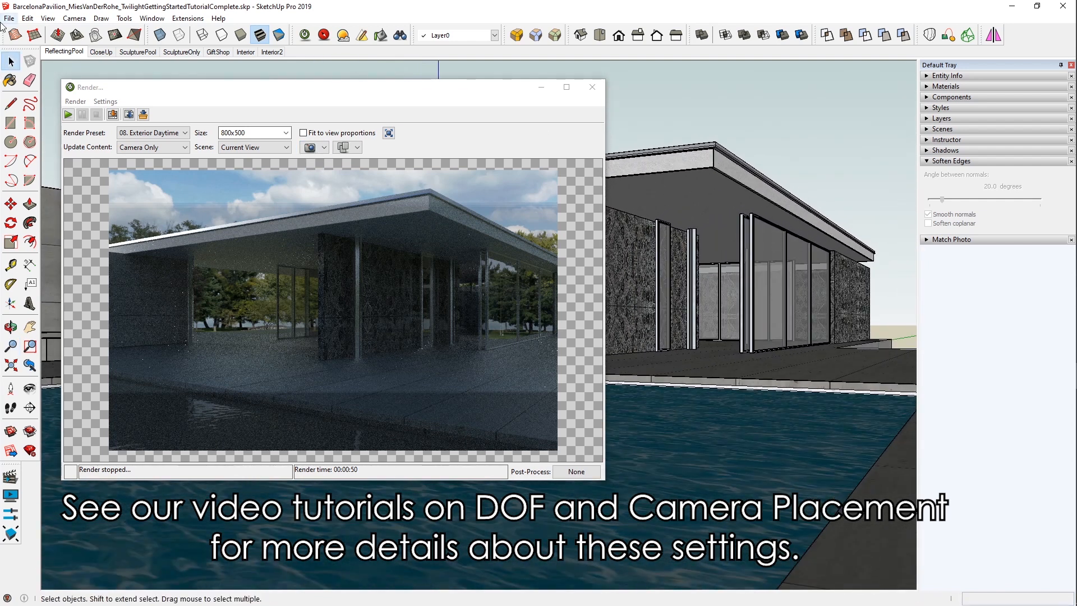
- Set the camera projection to Spherical and the render size to 800x400
{"action": "left_click", "coordinate": [324, 148]}
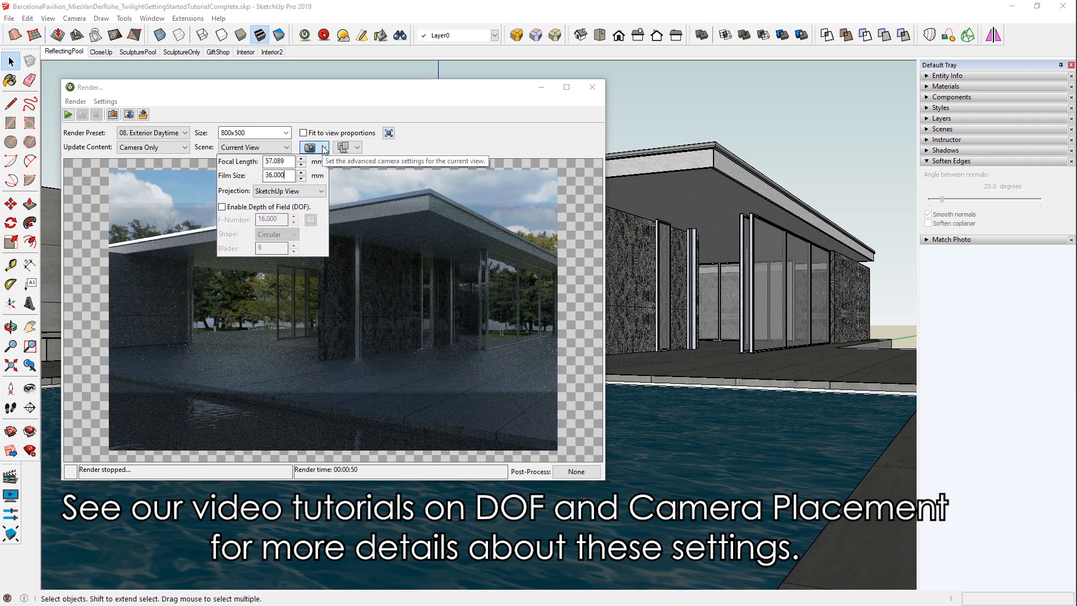
{"action": "double_click", "coordinate": [272, 161]}
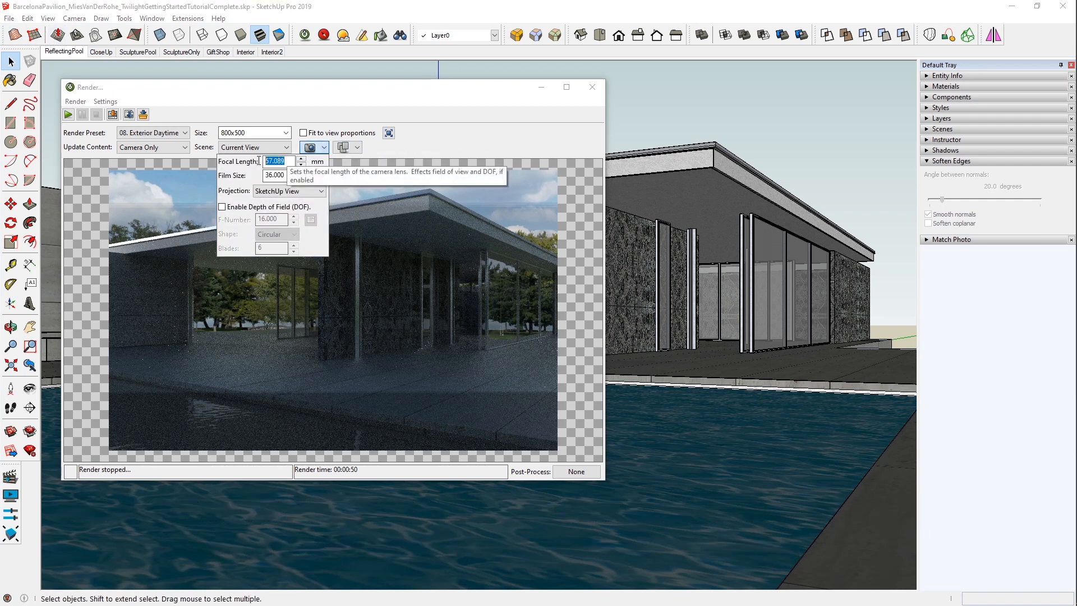
{"action": "left_click", "coordinate": [289, 191]}
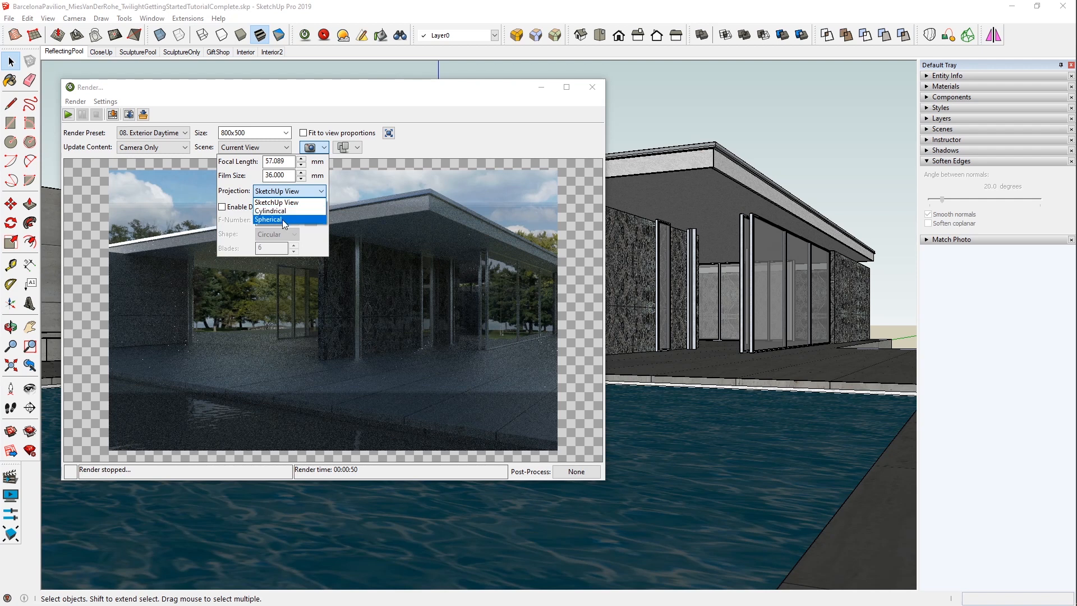
{"action": "left_click", "coordinate": [282, 220]}
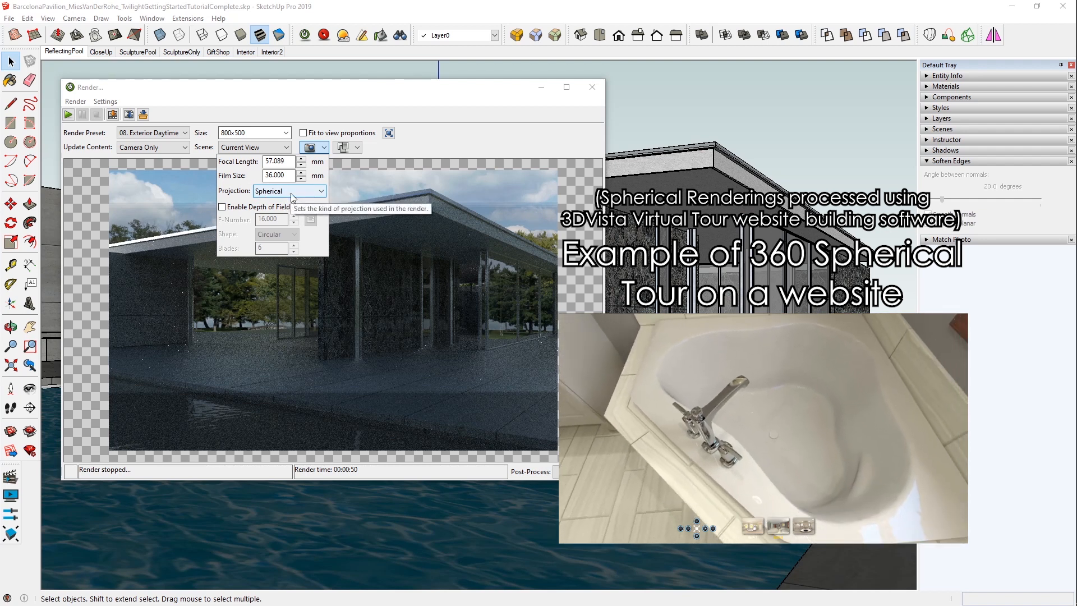
{"action": "left_click", "coordinate": [255, 136]}
{"action": "left_click_drag", "start_coordinate": [248, 134], "coordinate": [236, 133]}
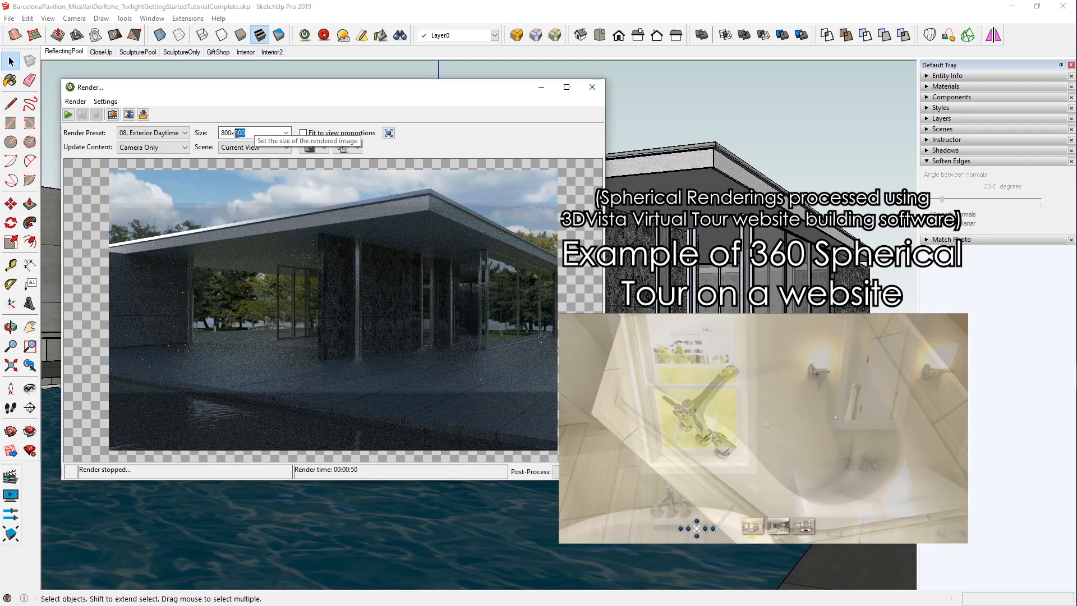
{"action": "type", "text": "400"}
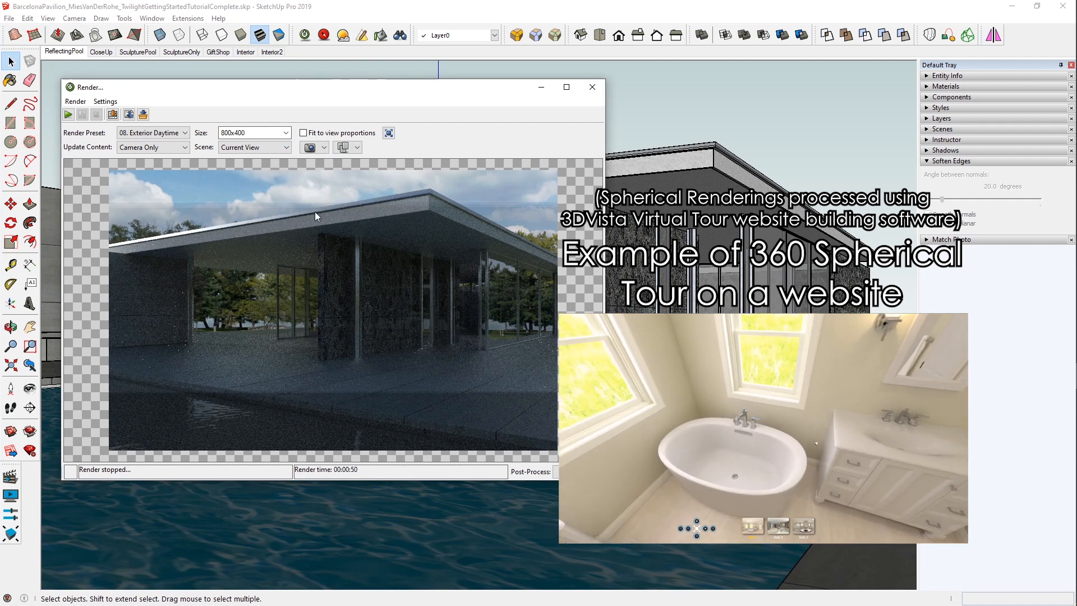
- Change the camera projection to Cylindrical and start a new render without saving the previous image
{"action": "left_click_drag", "start_coordinate": [245, 133], "coordinate": [222, 136]}
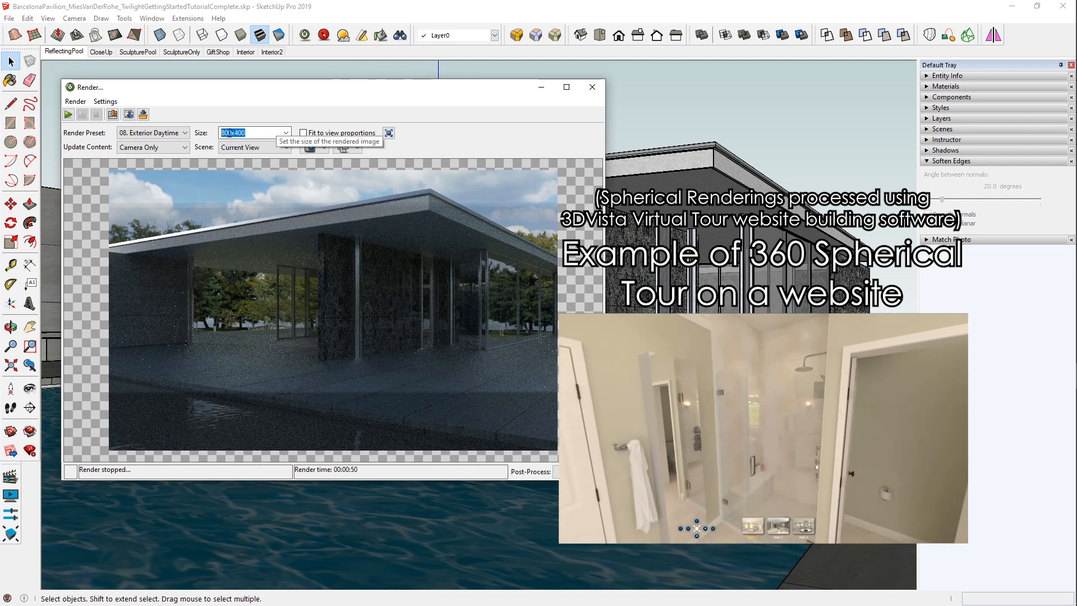
{"action": "left_click", "coordinate": [317, 147]}
{"action": "left_click", "coordinate": [291, 191]}
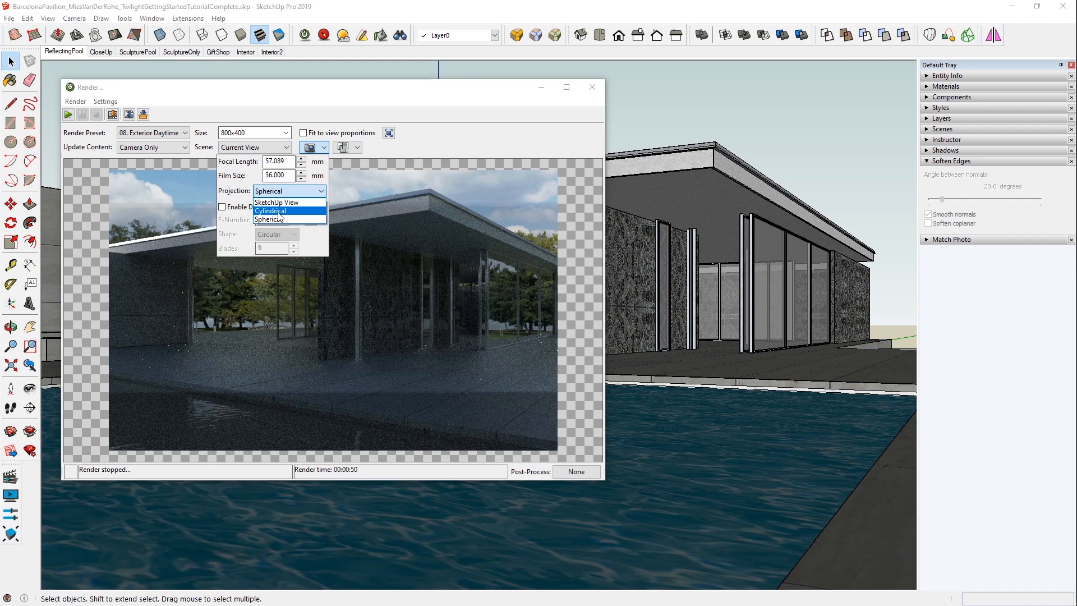
{"action": "left_click", "coordinate": [278, 212]}
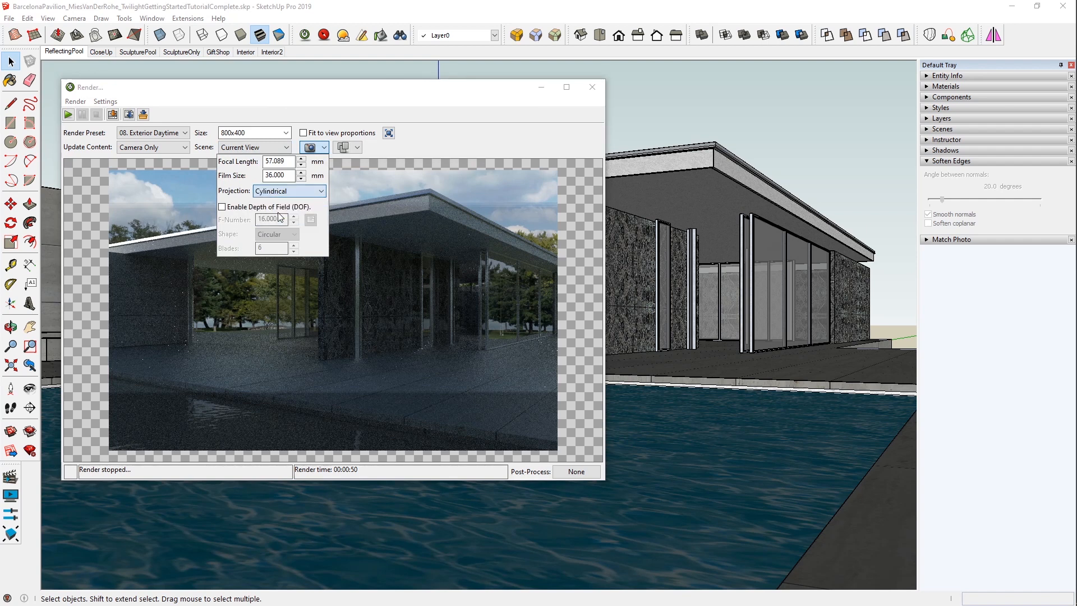
{"action": "left_click", "coordinate": [68, 115]}
{"action": "left_click", "coordinate": [69, 115]}
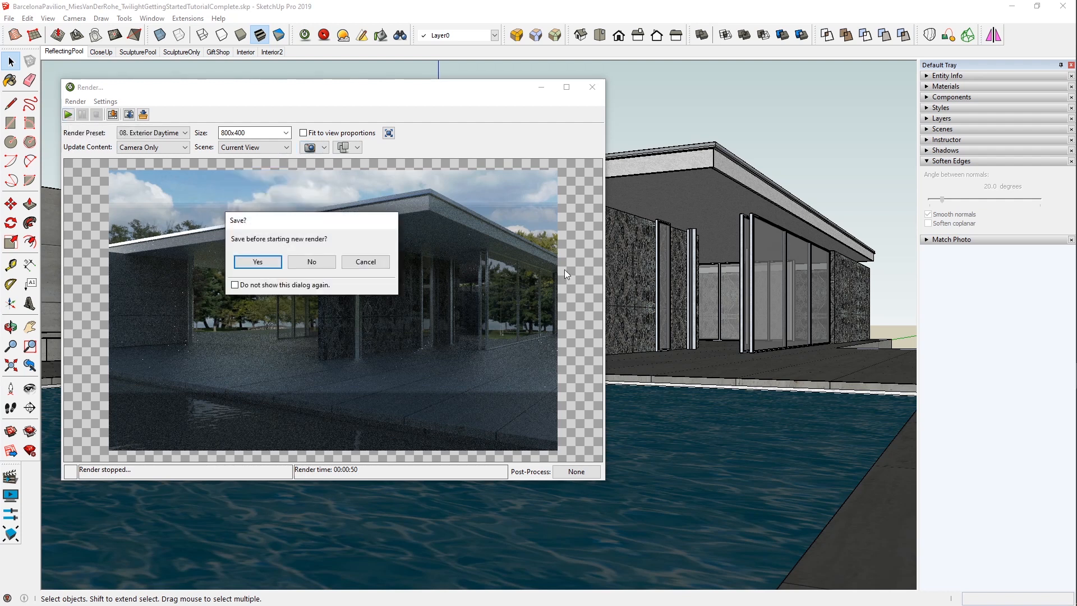
{"action": "left_click", "coordinate": [322, 264]}
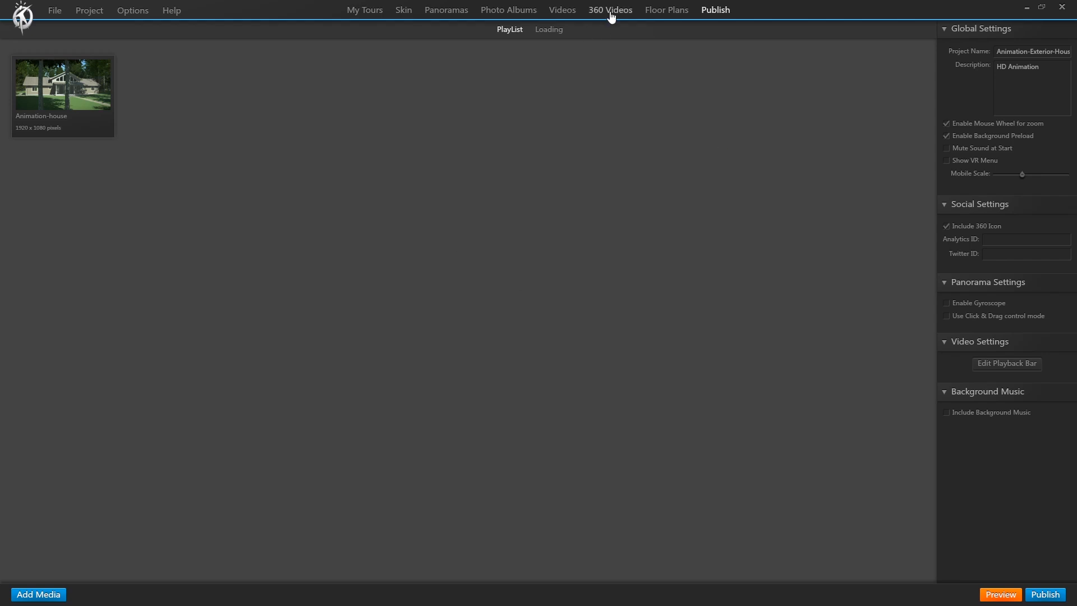
- Switch to the 3DVista tour project and view its Panoramas section
{"action": "left_click", "coordinate": [449, 11]}
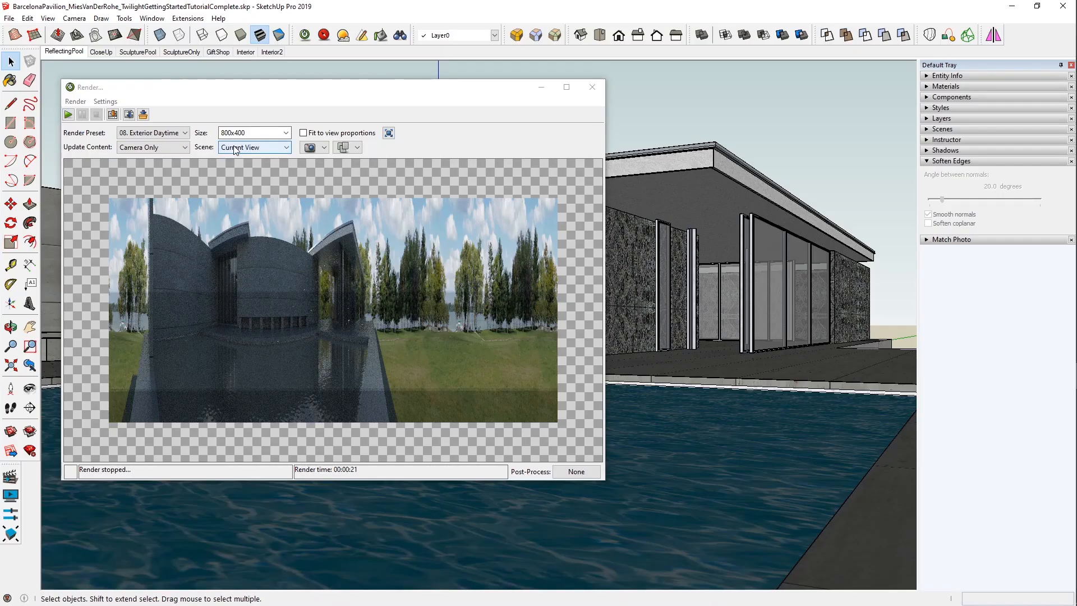
- Review the scene list, the camera projection choices and the image size in the Render dialog
{"action": "left_click", "coordinate": [285, 147]}
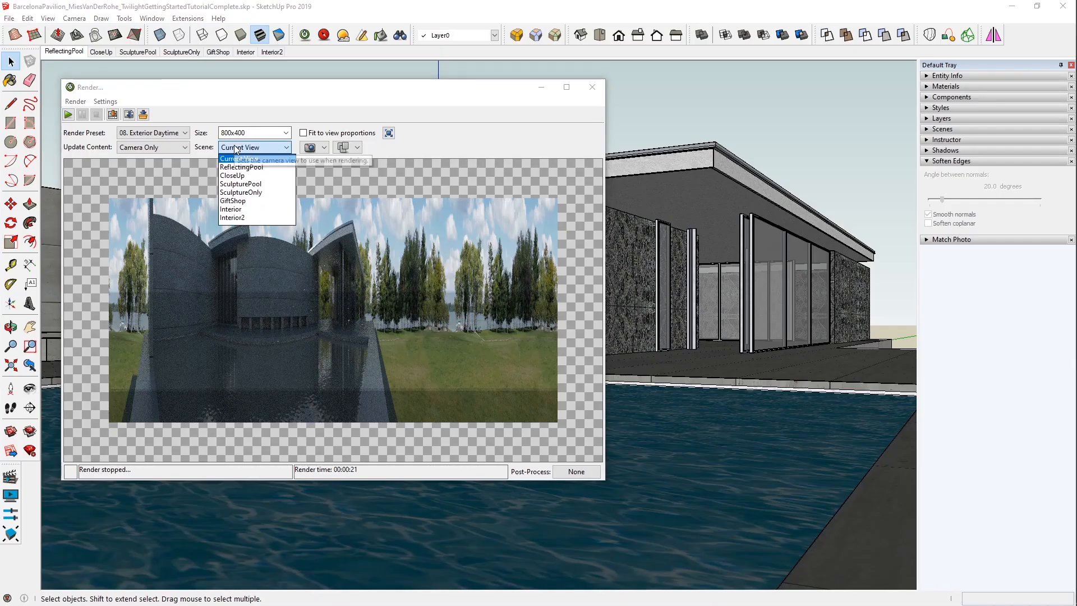
{"action": "left_click", "coordinate": [317, 147]}
{"action": "left_click", "coordinate": [297, 191]}
{"action": "left_click", "coordinate": [454, 251]}
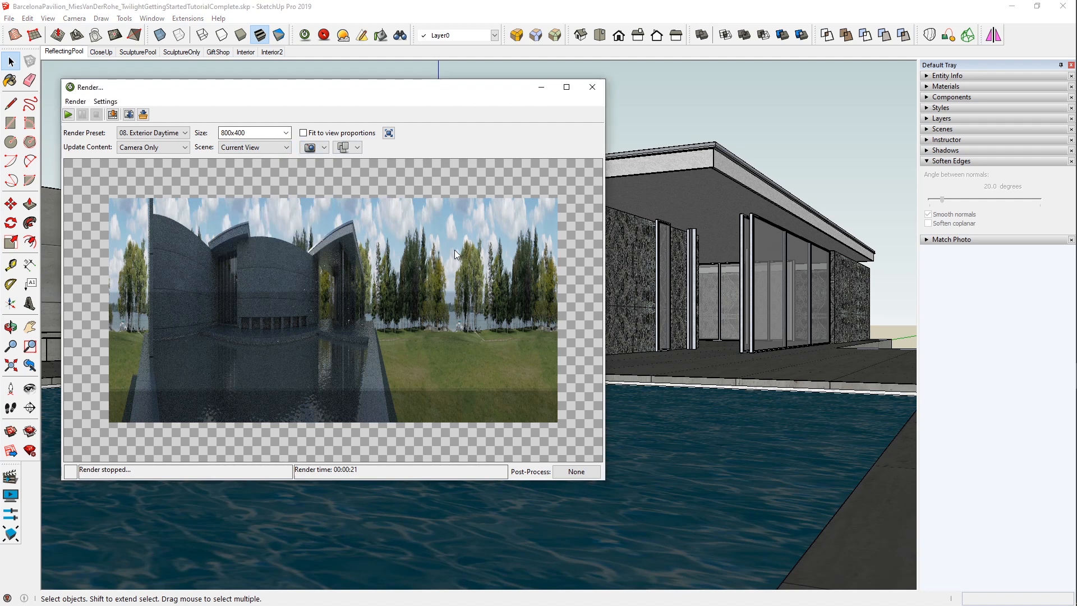
{"action": "left_click_drag", "start_coordinate": [258, 132], "coordinate": [196, 135]}
- Cycle the 3D layer through its rendering states in the list of rendered layers
{"action": "left_click", "coordinate": [358, 148]}
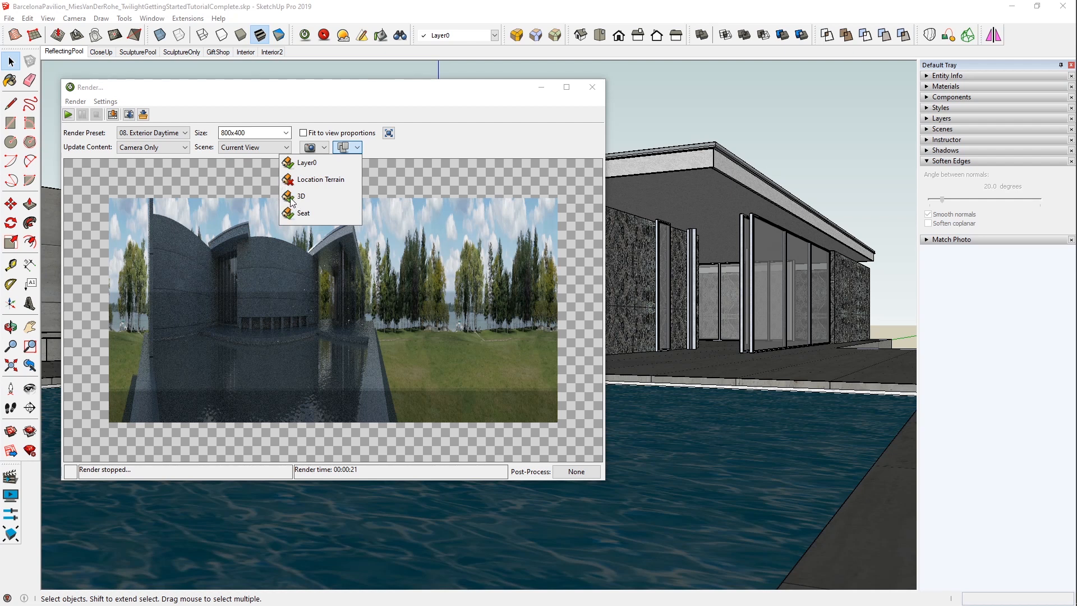
{"action": "left_click", "coordinate": [496, 210]}
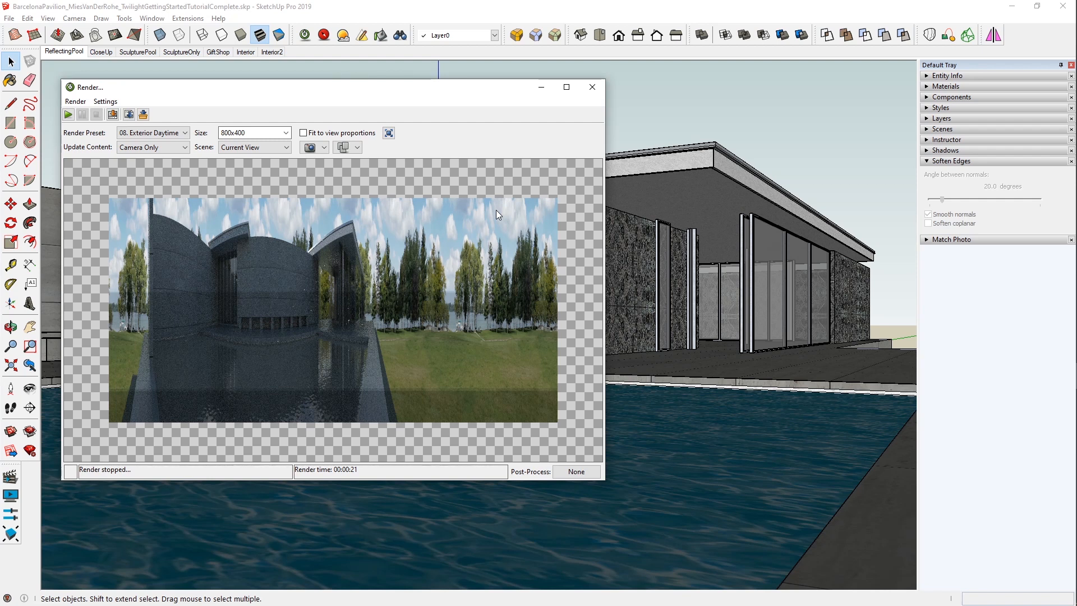
{"action": "left_click", "coordinate": [356, 149]}
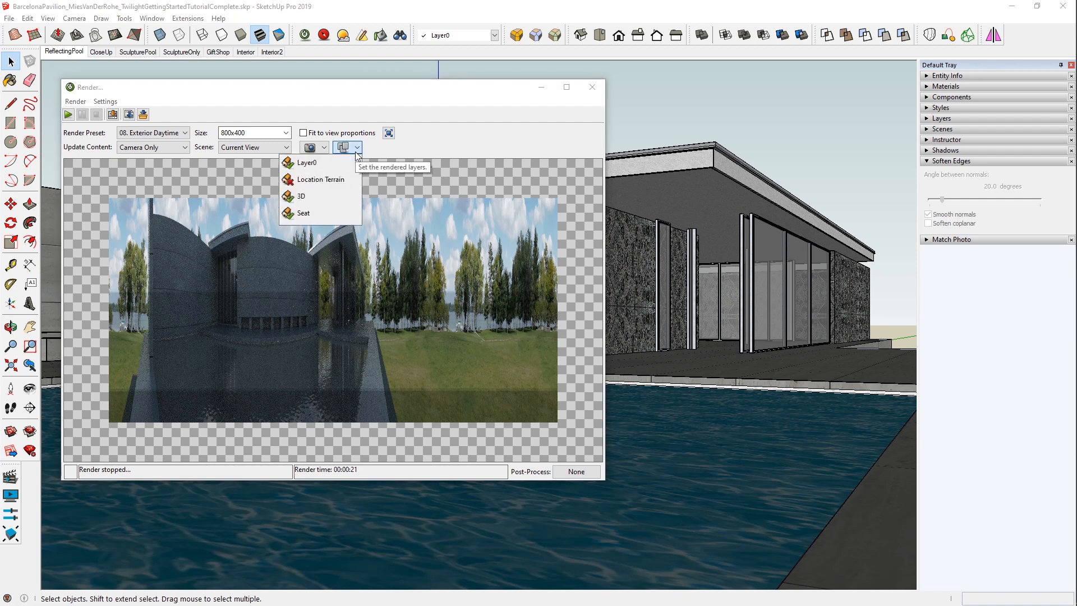
{"action": "left_click", "coordinate": [316, 202]}
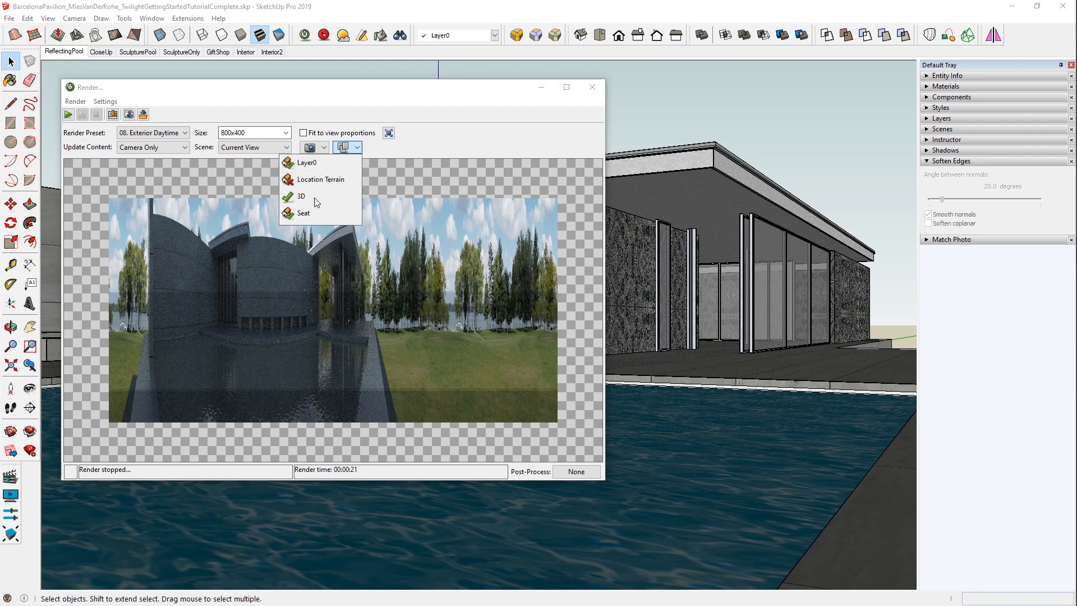
{"action": "left_click", "coordinate": [289, 197]}
{"action": "left_click", "coordinate": [289, 200]}
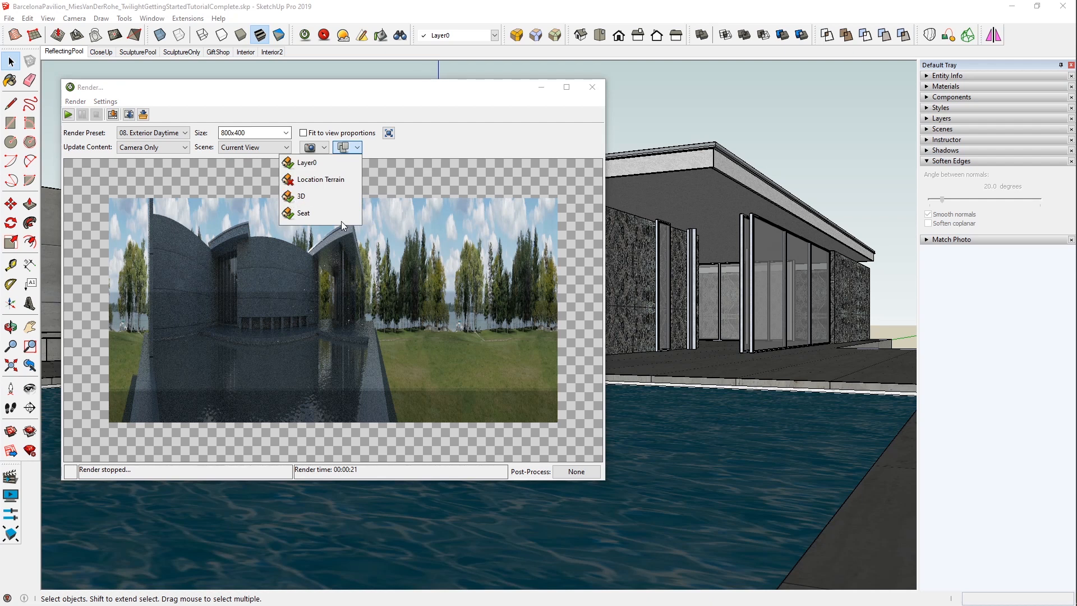
{"action": "left_click", "coordinate": [291, 202]}
{"action": "left_click", "coordinate": [291, 199]}
{"action": "left_click", "coordinate": [482, 114]}
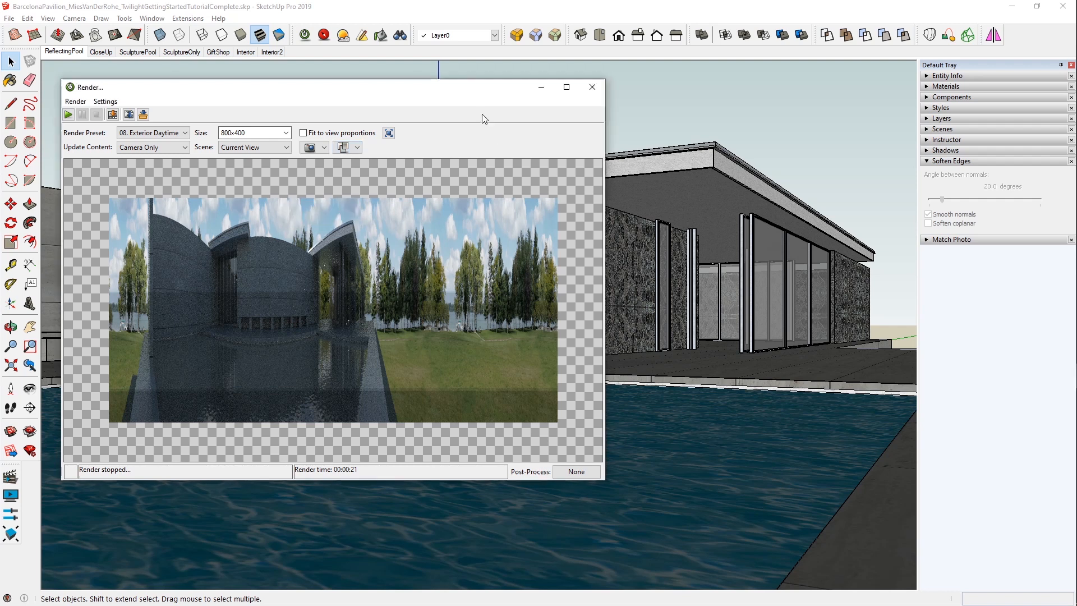
- Choose the Spherical camera projection and start a new render without saving the cylindrical image
{"action": "left_click", "coordinate": [354, 149]}
{"action": "left_click", "coordinate": [355, 148]}
{"action": "left_click", "coordinate": [349, 149]}
{"action": "left_click", "coordinate": [315, 150]}
{"action": "left_click", "coordinate": [303, 191]}
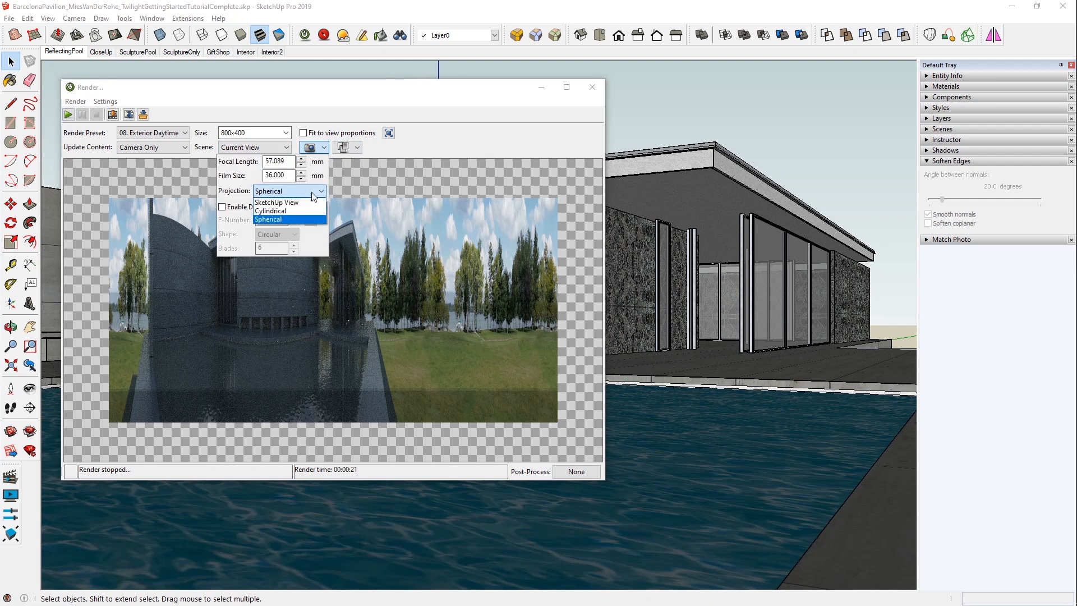
{"action": "left_click", "coordinate": [298, 219]}
{"action": "left_click", "coordinate": [68, 115]}
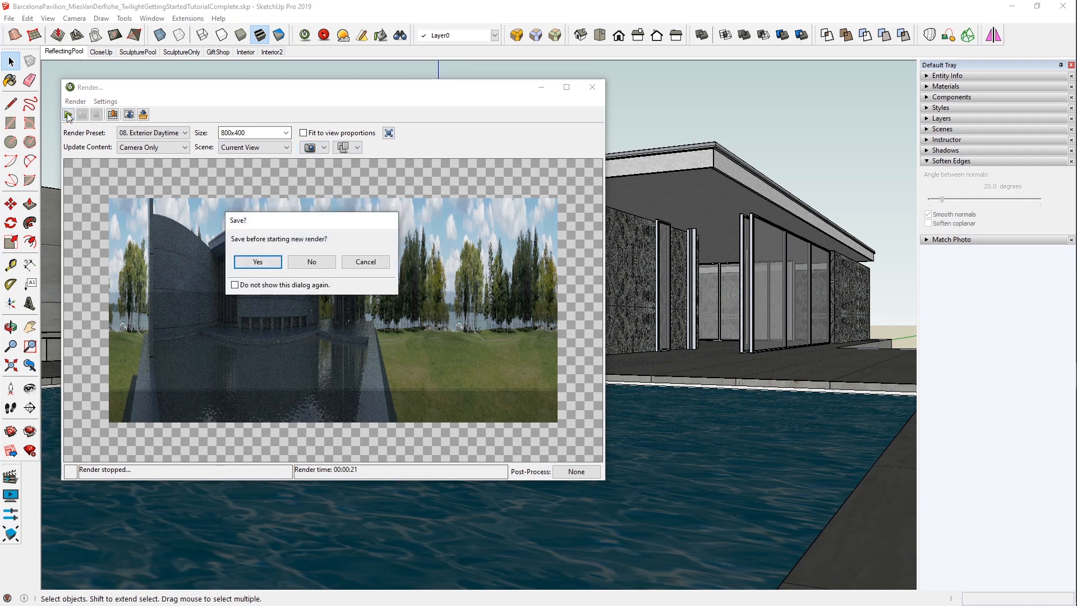
{"action": "left_click", "coordinate": [314, 263]}
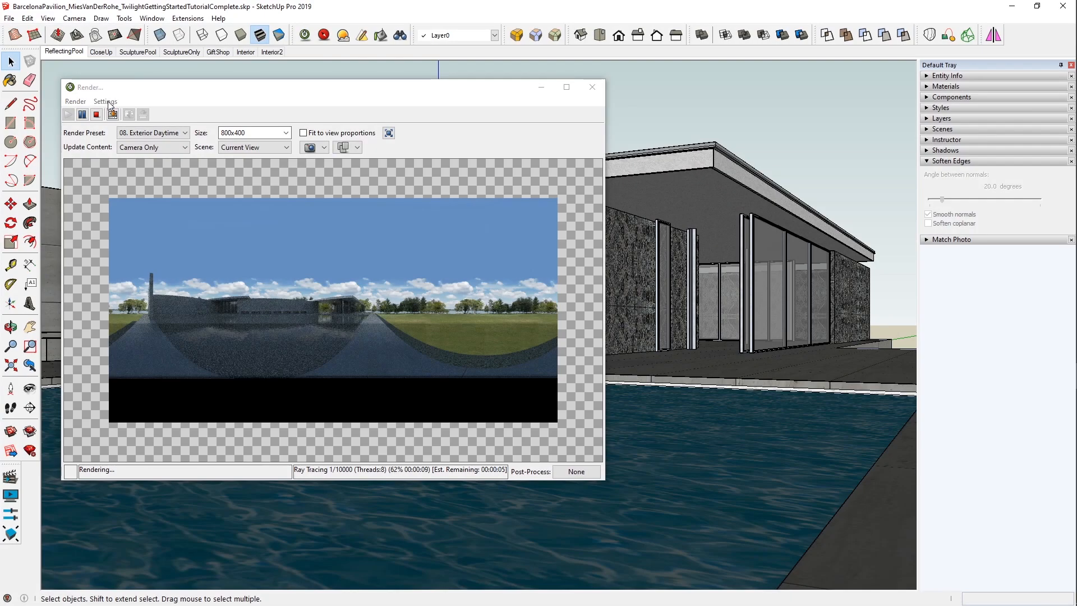
- Try custom thread counts of 4 and 7 in the multi-threading options, and restore the use of maximum suggested threads
{"action": "left_click", "coordinate": [107, 102]}
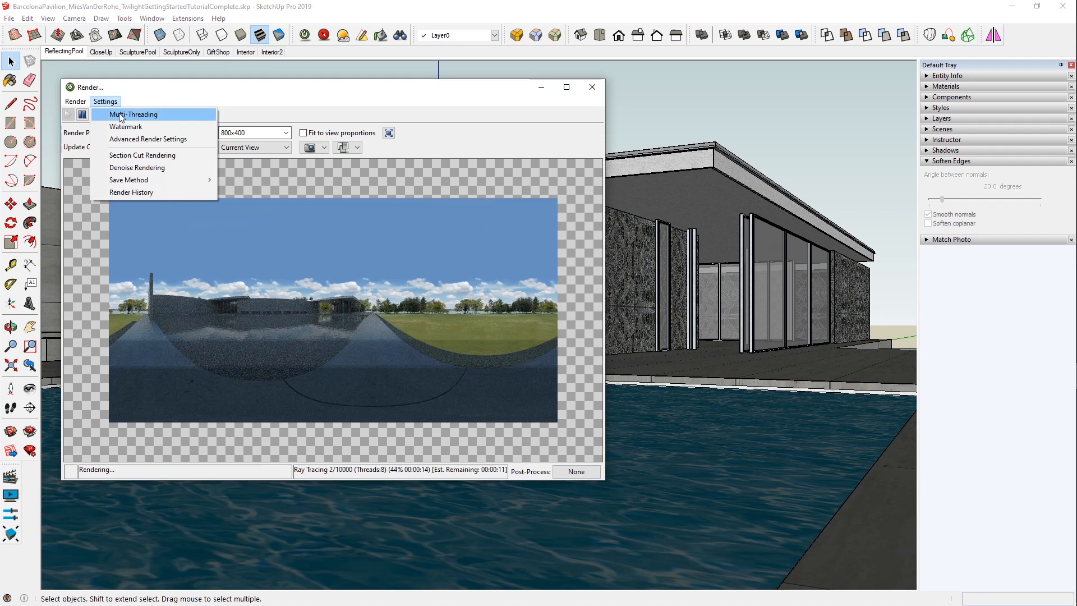
{"action": "left_click", "coordinate": [121, 115]}
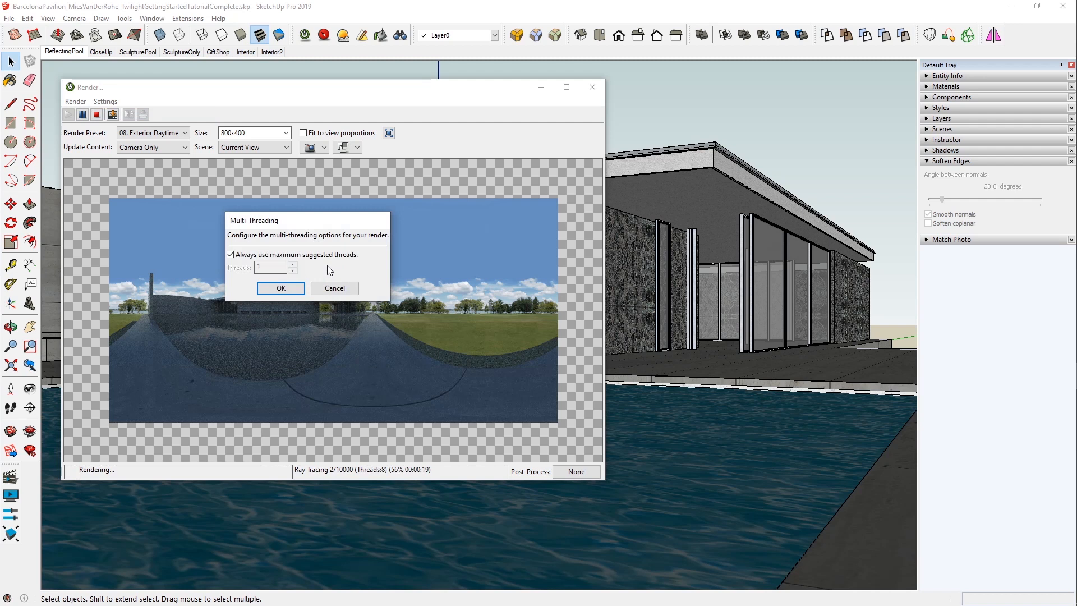
{"action": "left_click", "coordinate": [230, 255]}
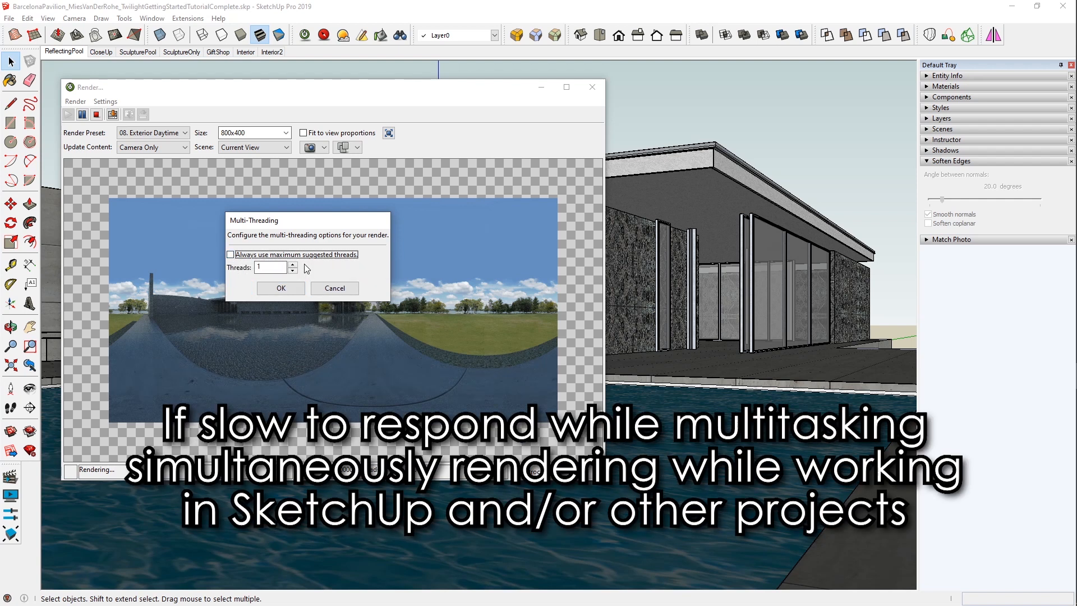
{"action": "left_click_drag", "start_coordinate": [275, 269], "coordinate": [254, 271]}
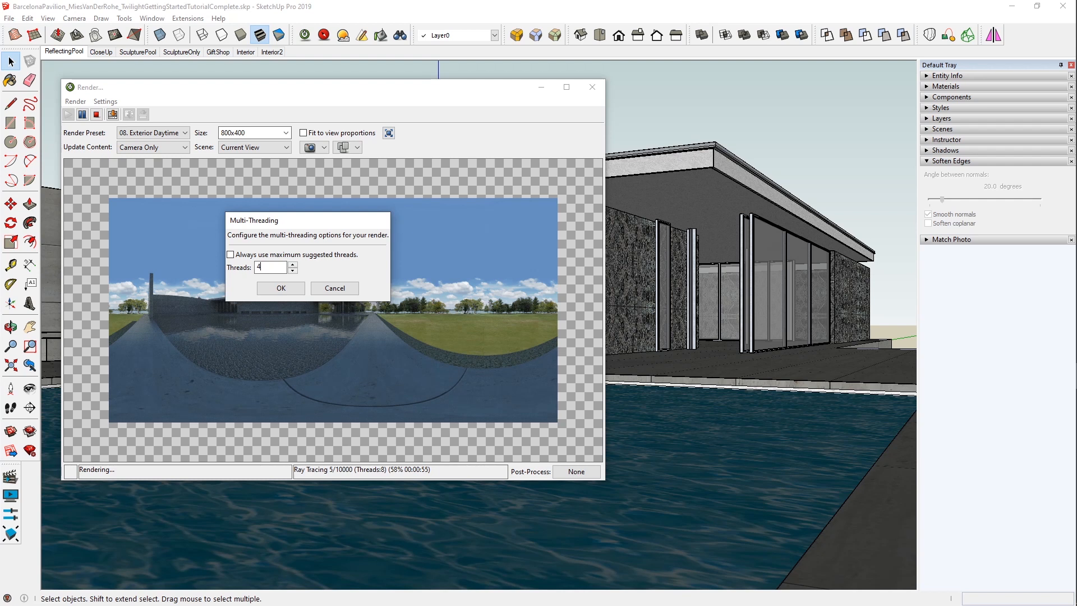
{"action": "key", "text": "BackSpace"}
{"action": "double_click", "coordinate": [269, 267]}
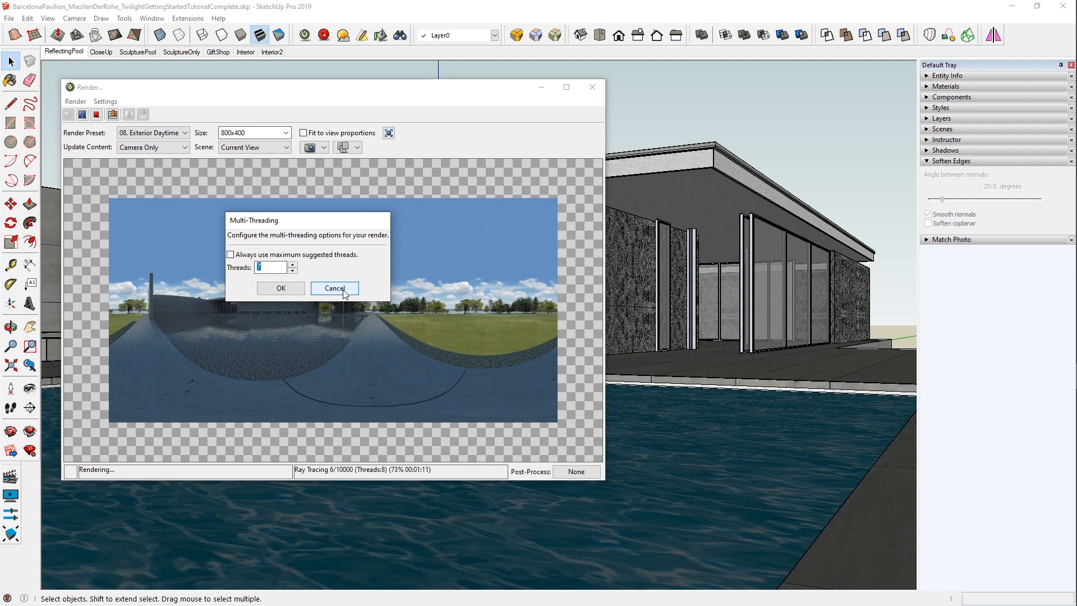
{"action": "left_click", "coordinate": [244, 255]}
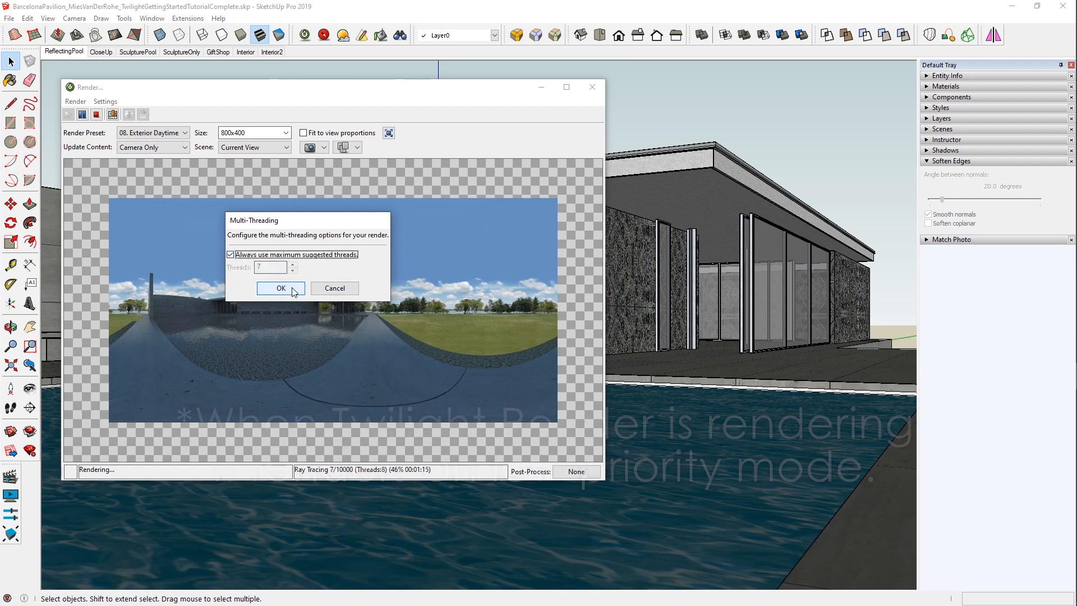
{"action": "left_click", "coordinate": [292, 289]}
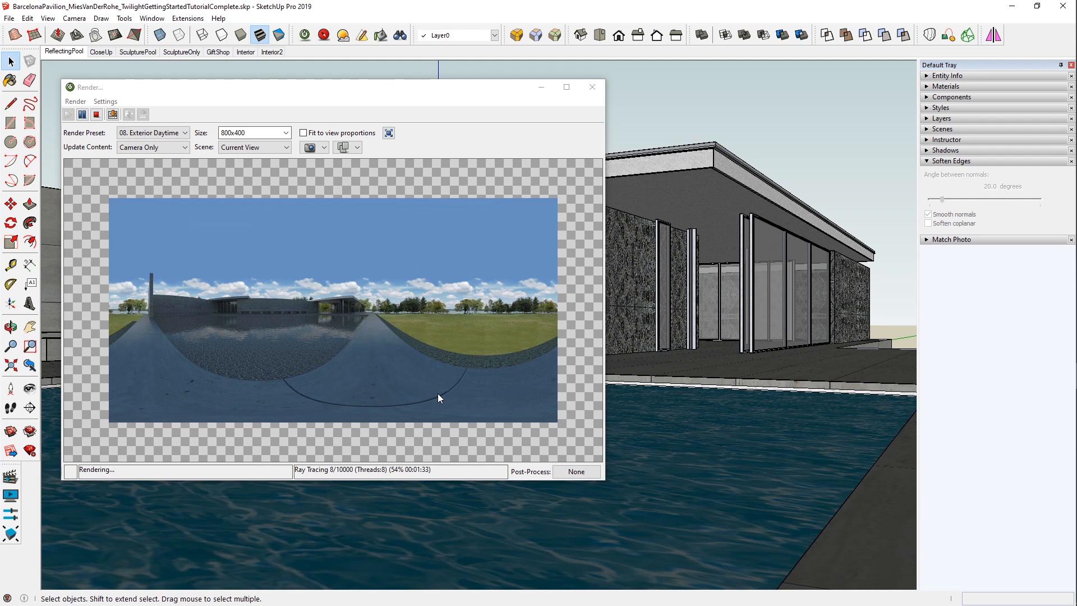
- Try the Center location in the watermark options, reset the location to None and cancel the watermark setup
{"action": "left_click", "coordinate": [106, 101]}
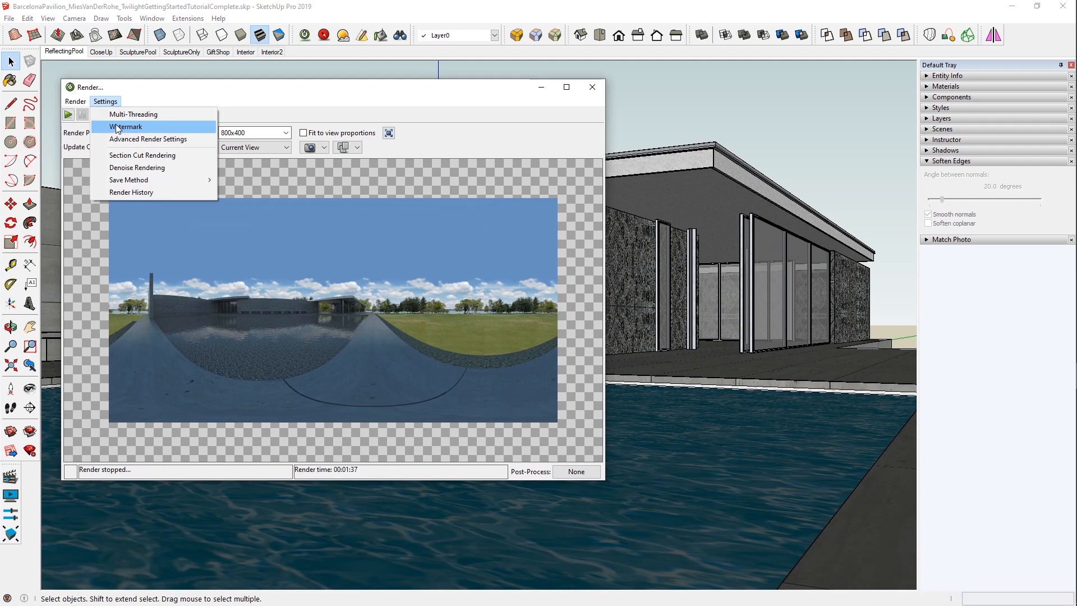
{"action": "left_click", "coordinate": [124, 126]}
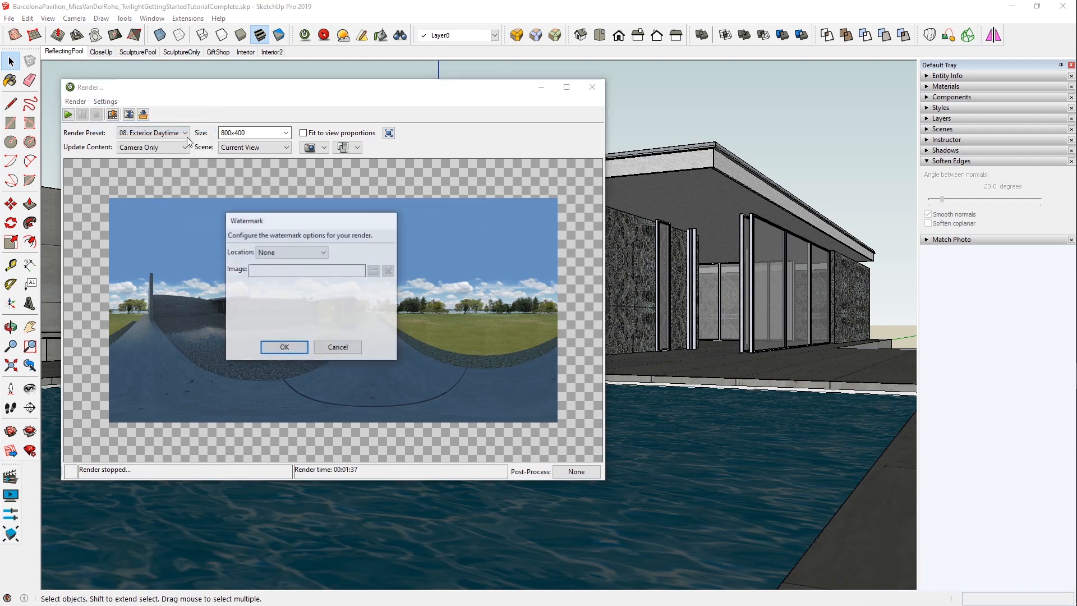
{"action": "left_click", "coordinate": [292, 253]}
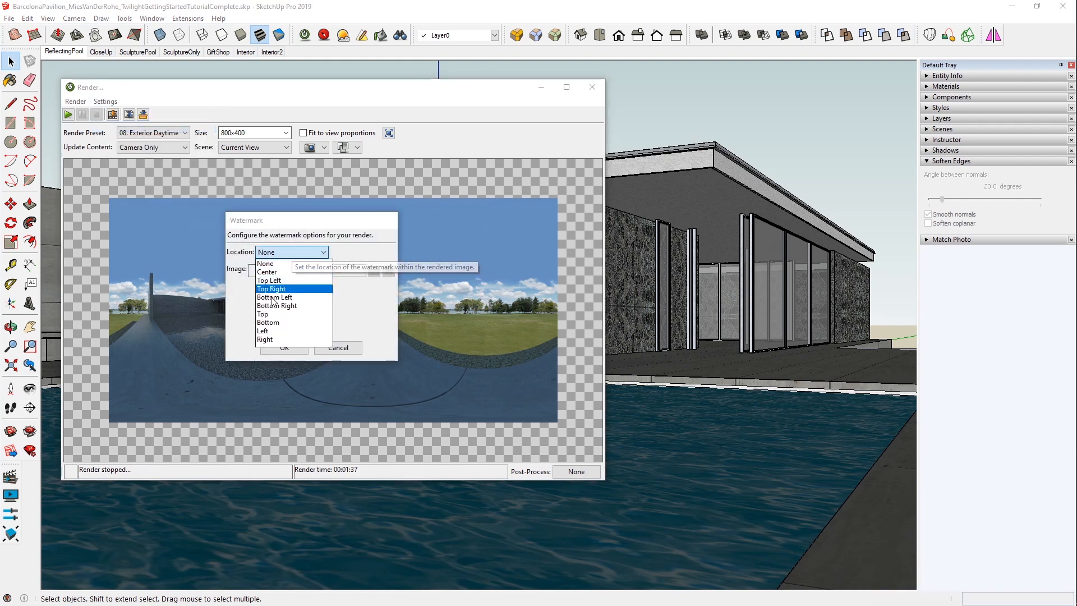
{"action": "left_click", "coordinate": [273, 263]}
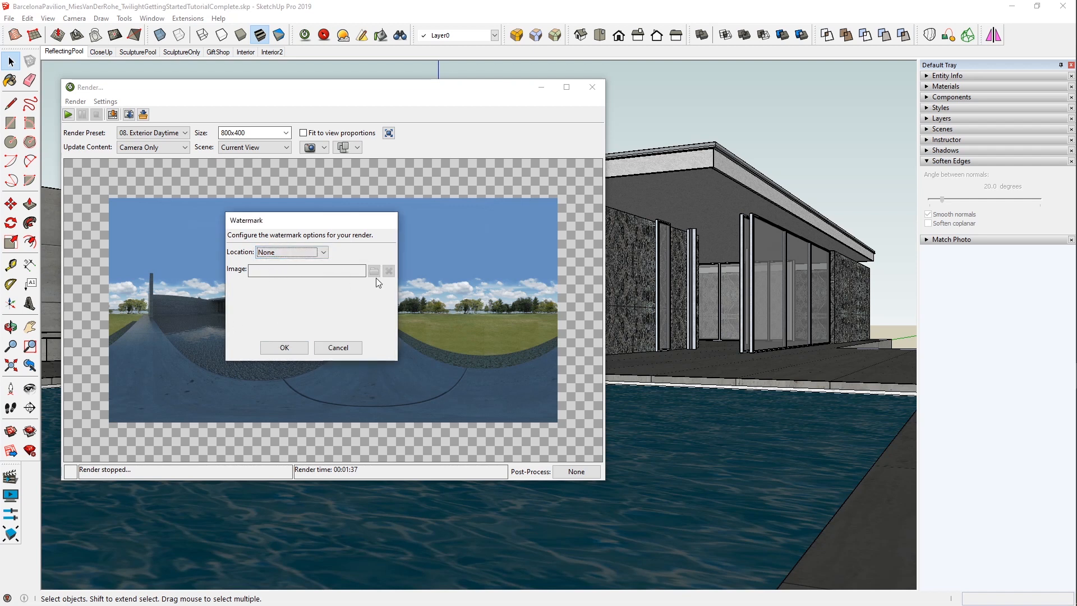
{"action": "left_click", "coordinate": [300, 253]}
{"action": "left_click", "coordinate": [290, 272]}
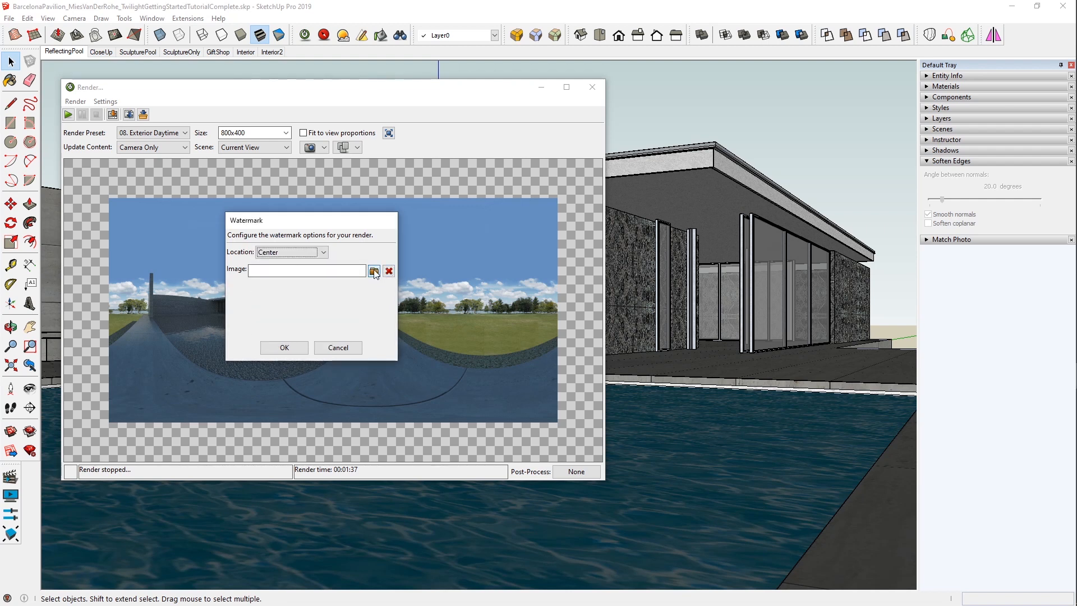
{"action": "left_click", "coordinate": [286, 252]}
{"action": "left_click", "coordinate": [266, 263]}
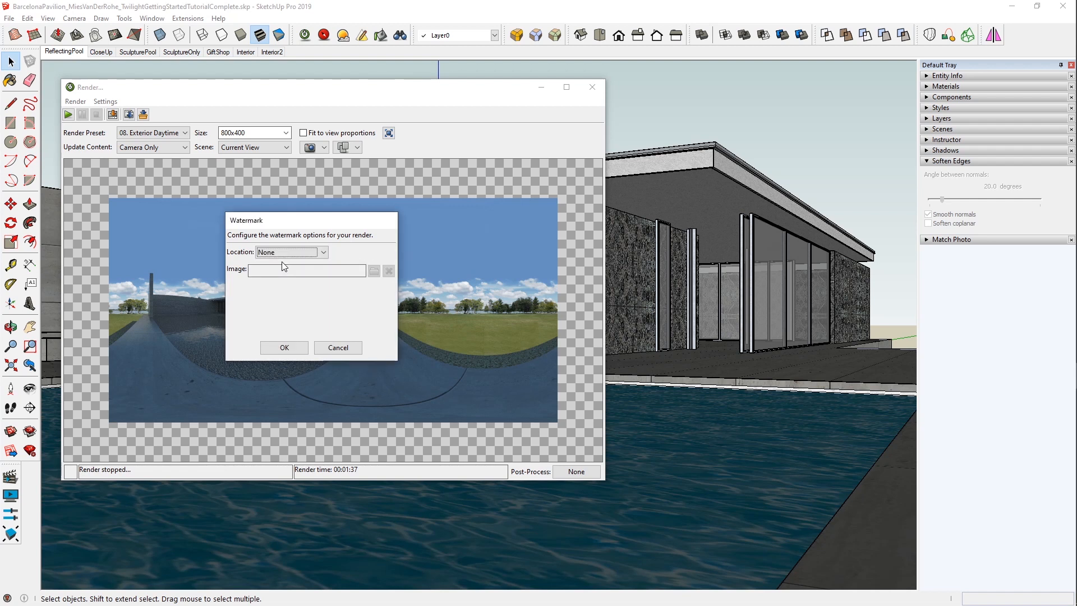
{"action": "left_click", "coordinate": [344, 349]}
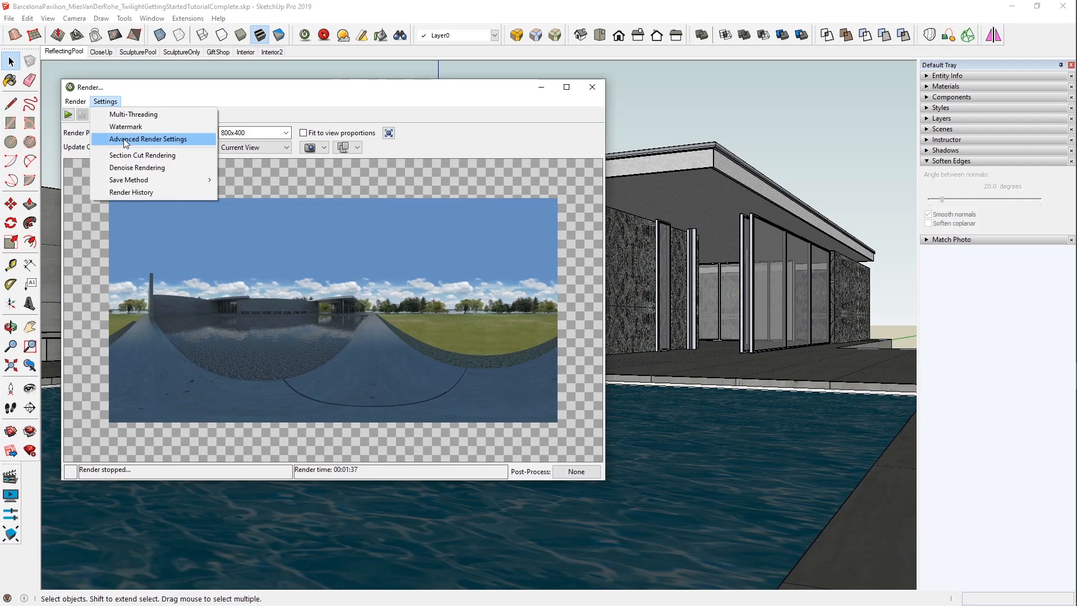
- Enable Capture Screen Shot for Overlay in the advanced render settings
{"action": "left_click", "coordinate": [125, 140]}
{"action": "left_click_drag", "start_coordinate": [280, 222], "coordinate": [337, 184]}
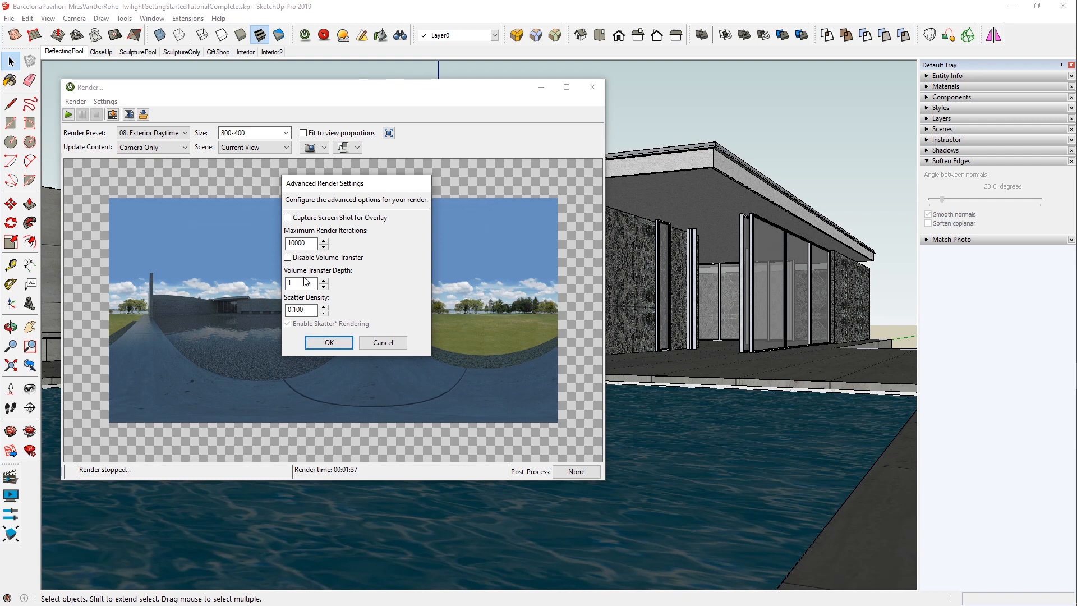
{"action": "left_click", "coordinate": [289, 218]}
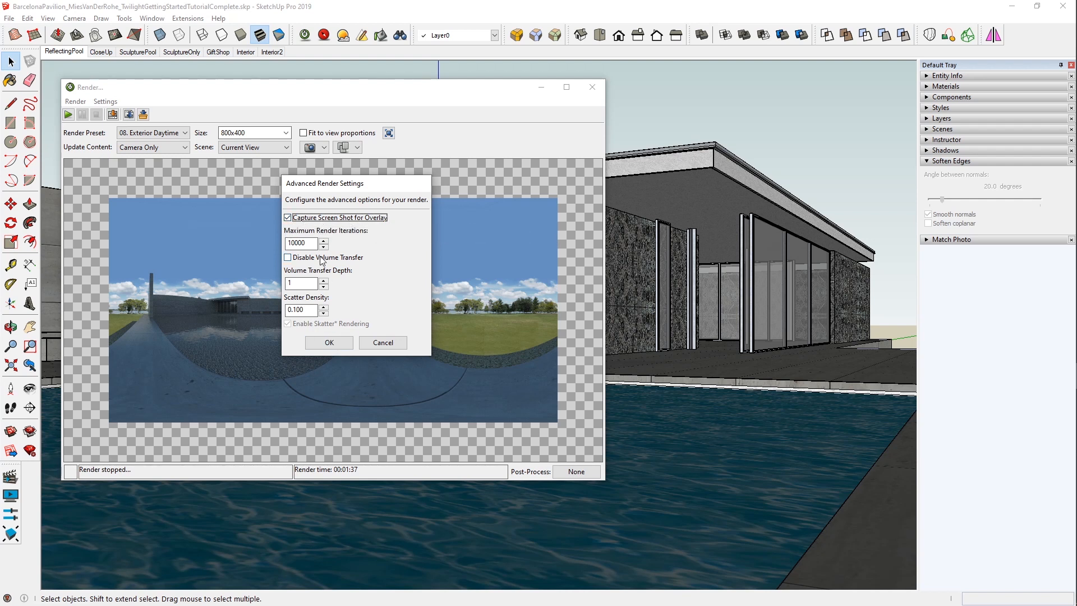
{"action": "left_click", "coordinate": [329, 342]}
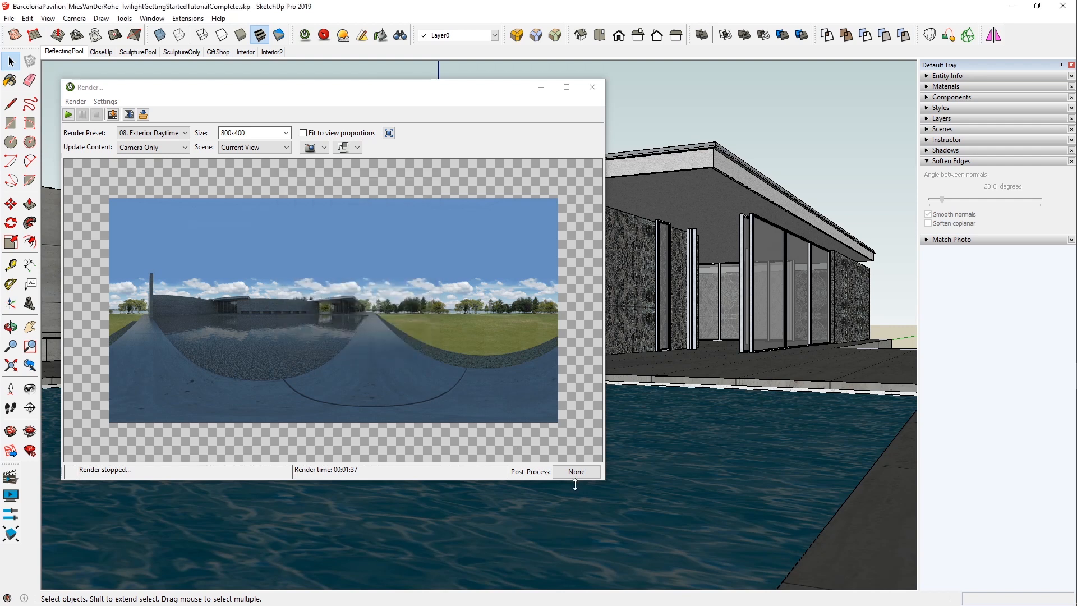
- Review the blending modes offered for Composite SketchUp View in the post-process settings
{"action": "left_click", "coordinate": [580, 473]}
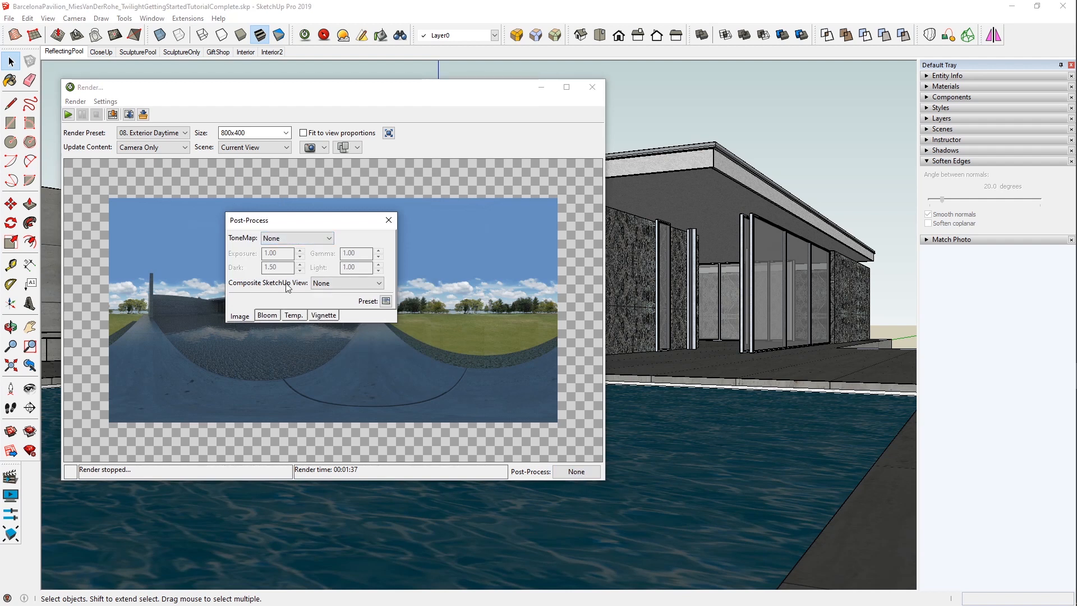
{"action": "left_click", "coordinate": [317, 284]}
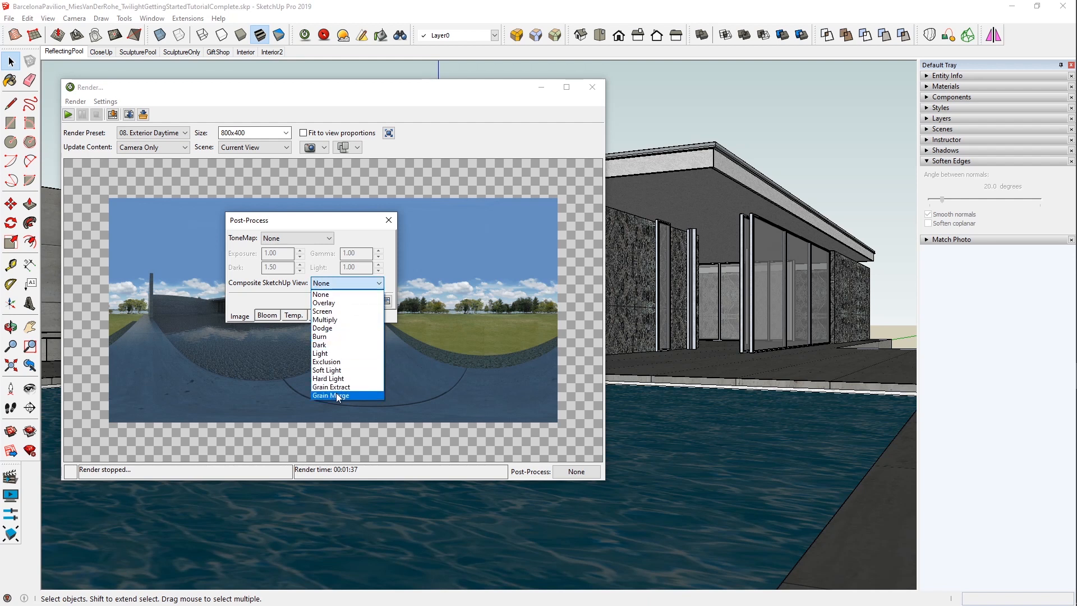
{"action": "left_click", "coordinate": [348, 225]}
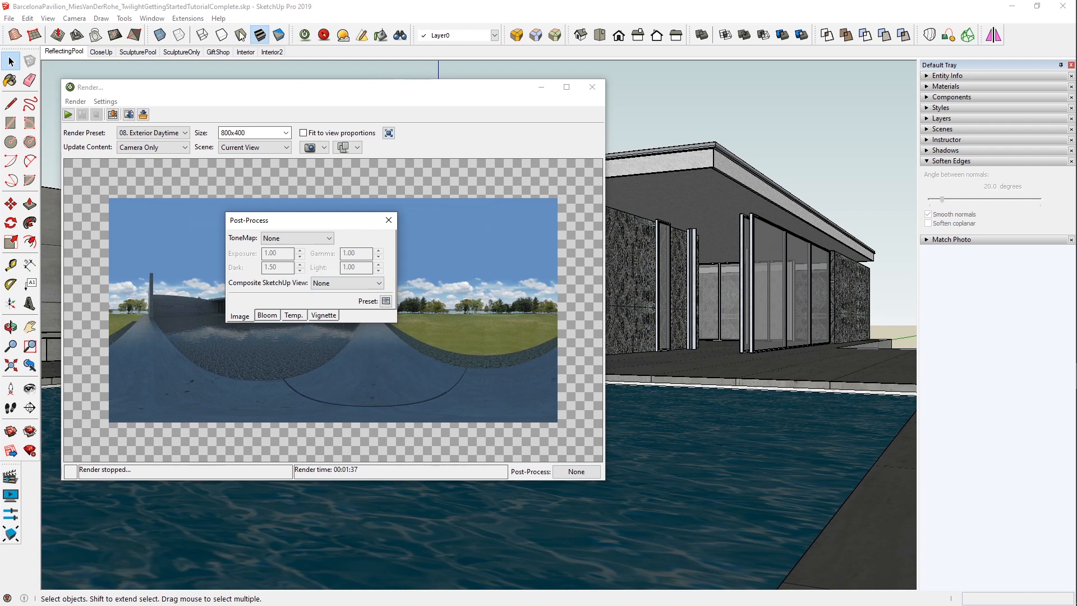
{"action": "left_click", "coordinate": [388, 220]}
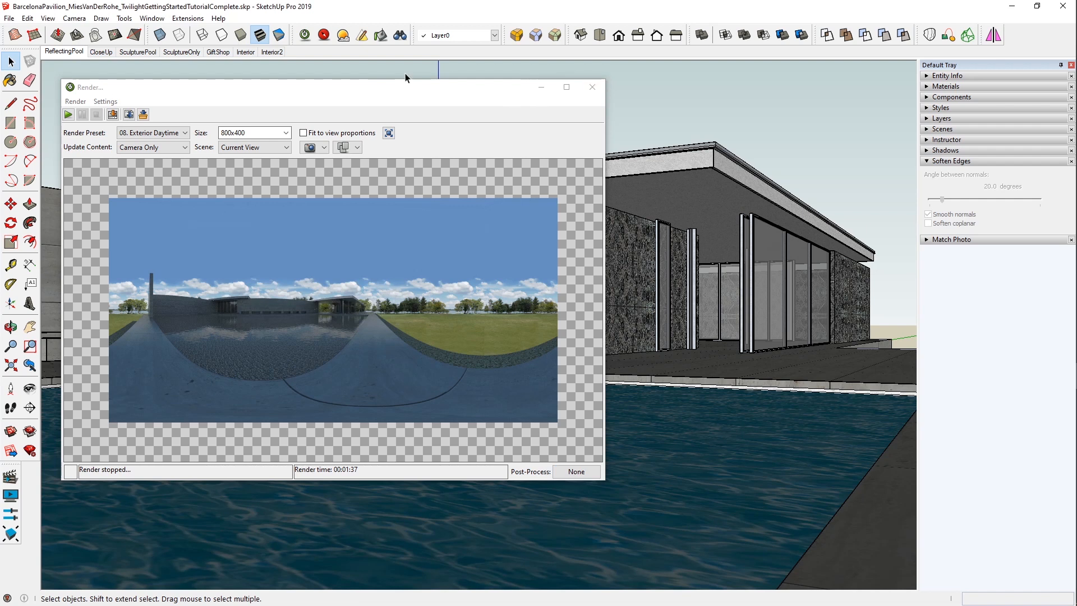
- Display the model in the shaded face style without textures and set the render camera projection to SketchUp View
{"action": "left_click", "coordinate": [241, 35]}
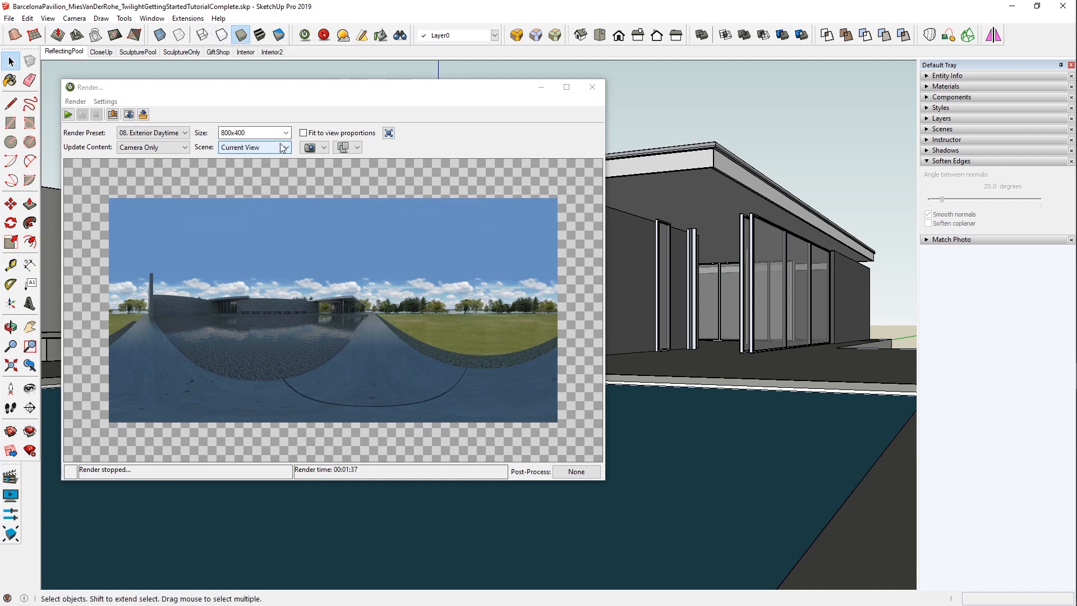
{"action": "left_click", "coordinate": [325, 149]}
{"action": "left_click", "coordinate": [308, 191]}
{"action": "left_click", "coordinate": [301, 204]}
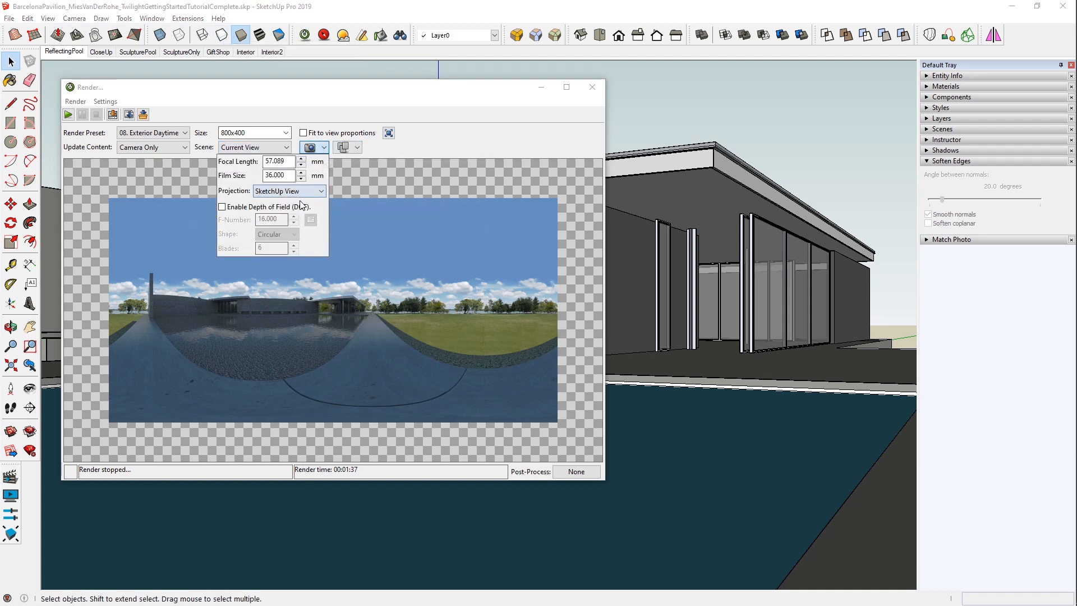
{"action": "left_click", "coordinate": [331, 104]}
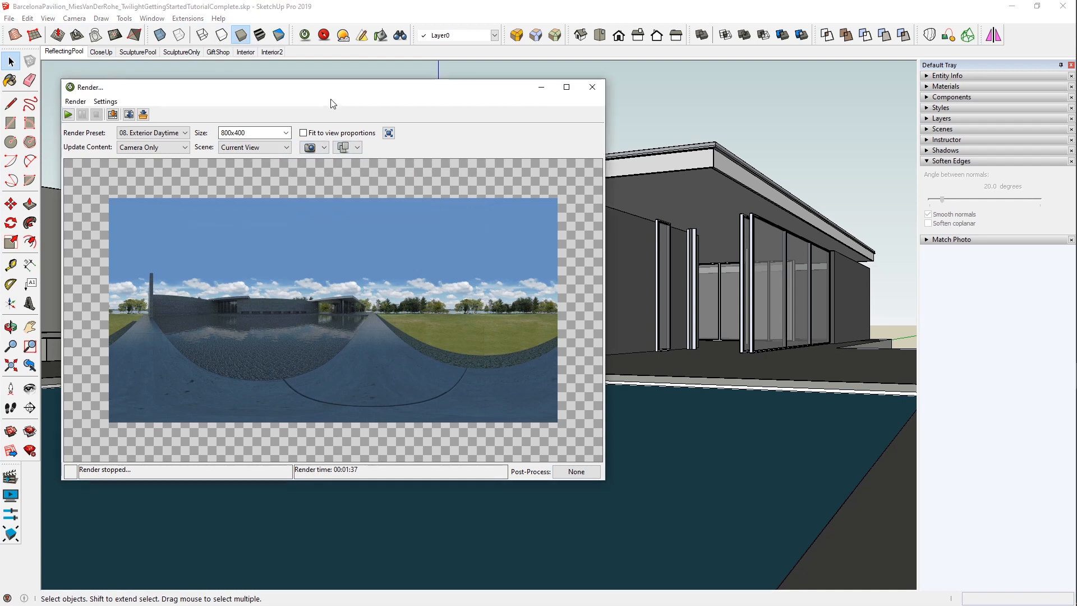
- Check the screen shot overlay option in the advanced render settings, and start a new render without saving the spherical image
{"action": "left_click", "coordinate": [105, 102]}
{"action": "left_click", "coordinate": [120, 139]}
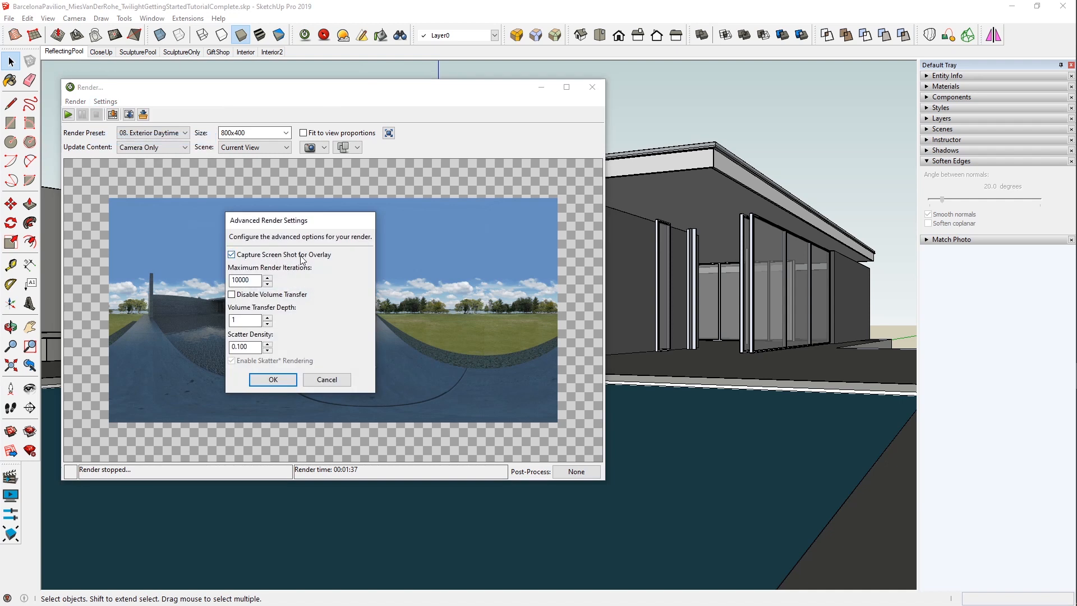
{"action": "left_click", "coordinate": [327, 380]}
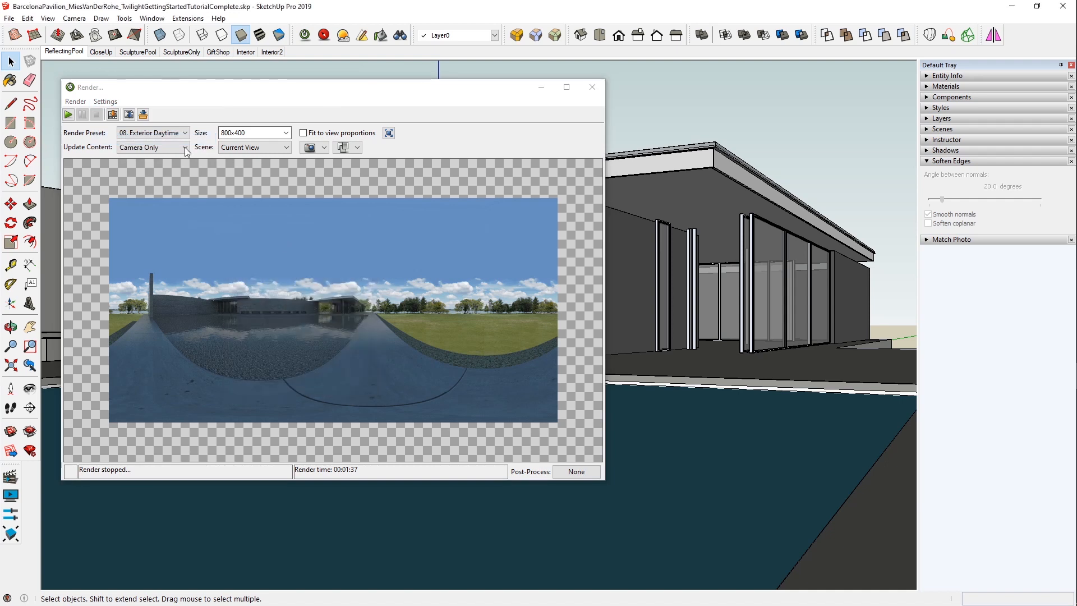
{"action": "left_click", "coordinate": [68, 115]}
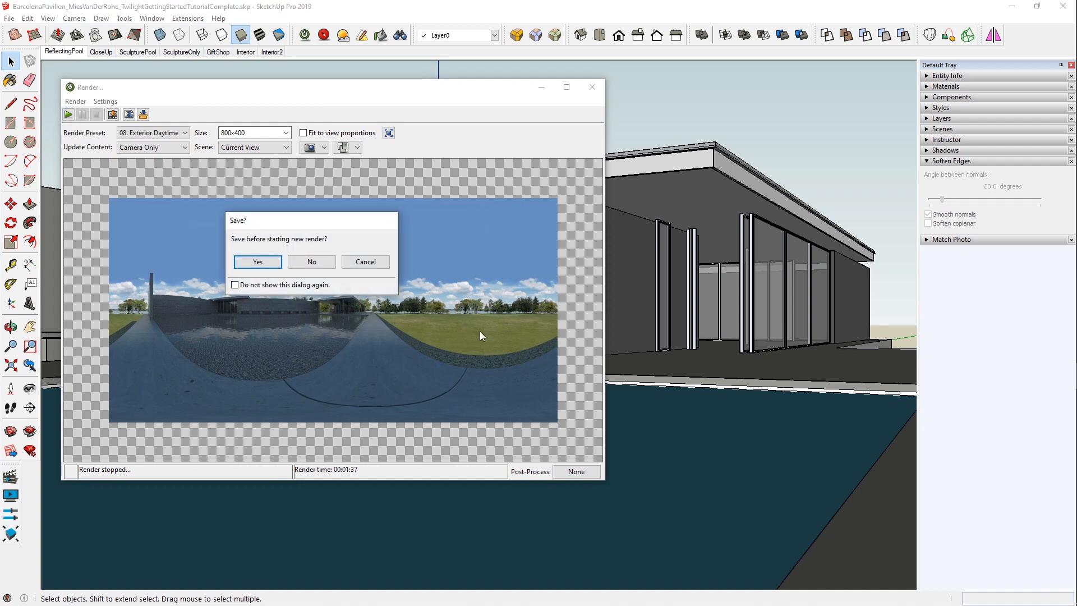
{"action": "left_click", "coordinate": [312, 262]}
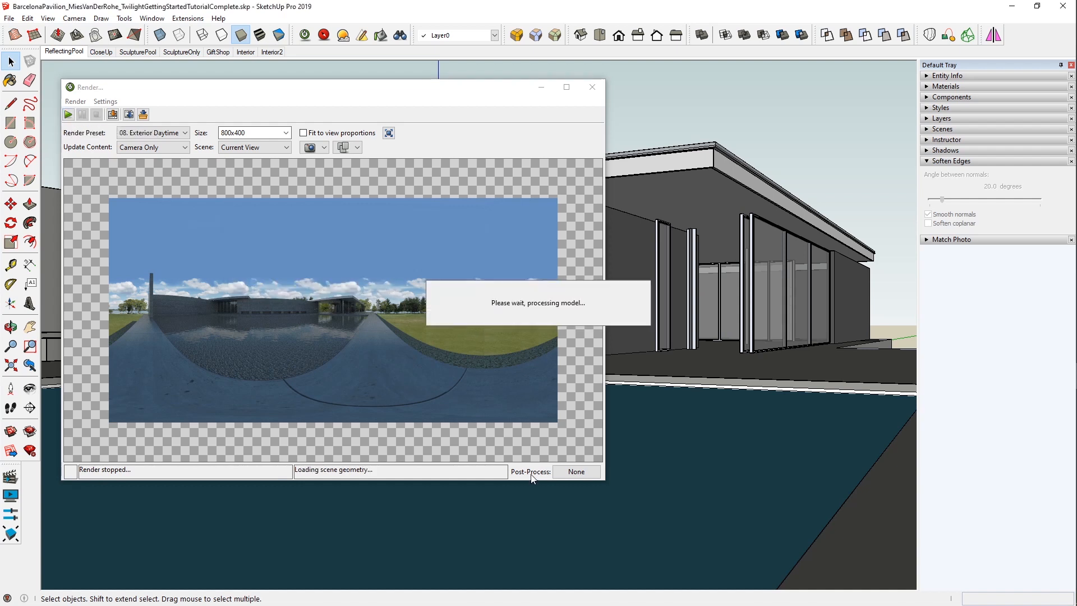
- Set the post-process Composite SketchUp View to Overlay and move the Post-Process dialog clear of the rendered image
{"action": "left_click", "coordinate": [575, 473]}
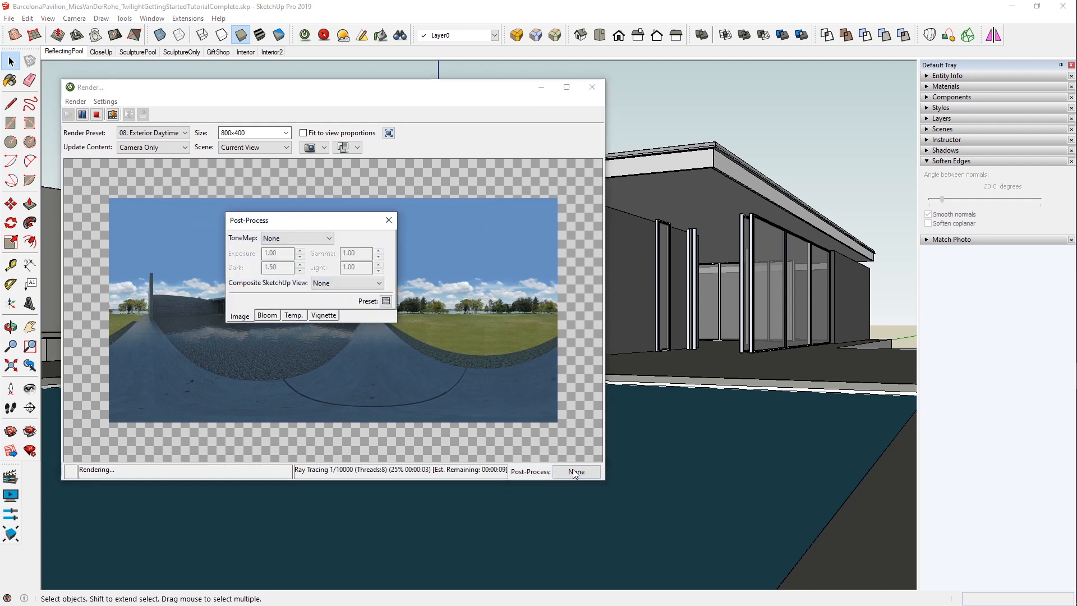
{"action": "left_click", "coordinate": [328, 283]}
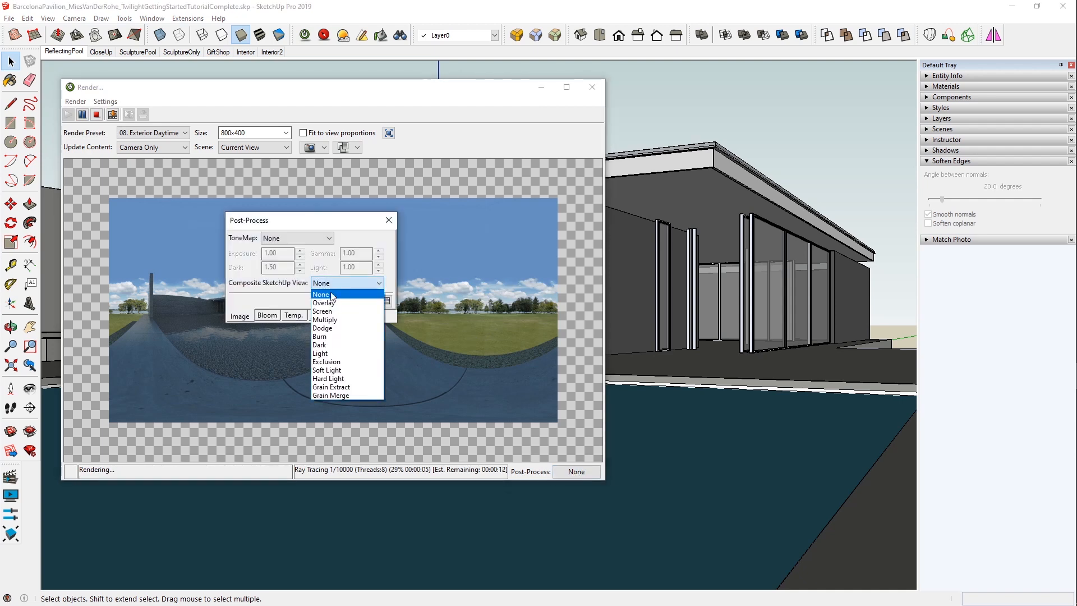
{"action": "left_click", "coordinate": [324, 303]}
{"action": "left_click_drag", "start_coordinate": [332, 229], "coordinate": [712, 162]}
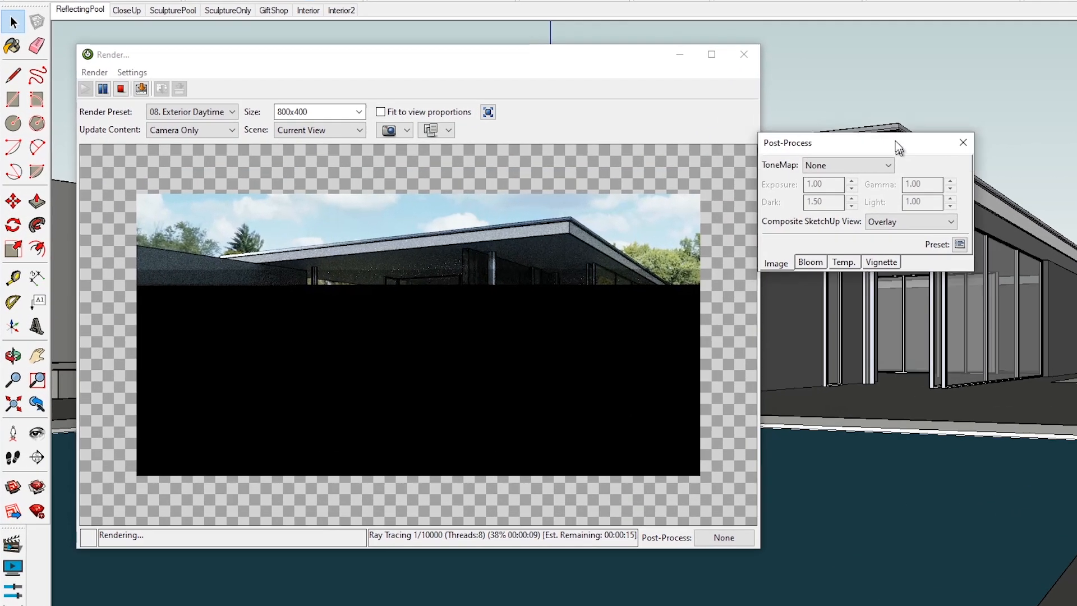
{"action": "left_click_drag", "start_coordinate": [896, 146], "coordinate": [870, 79]}
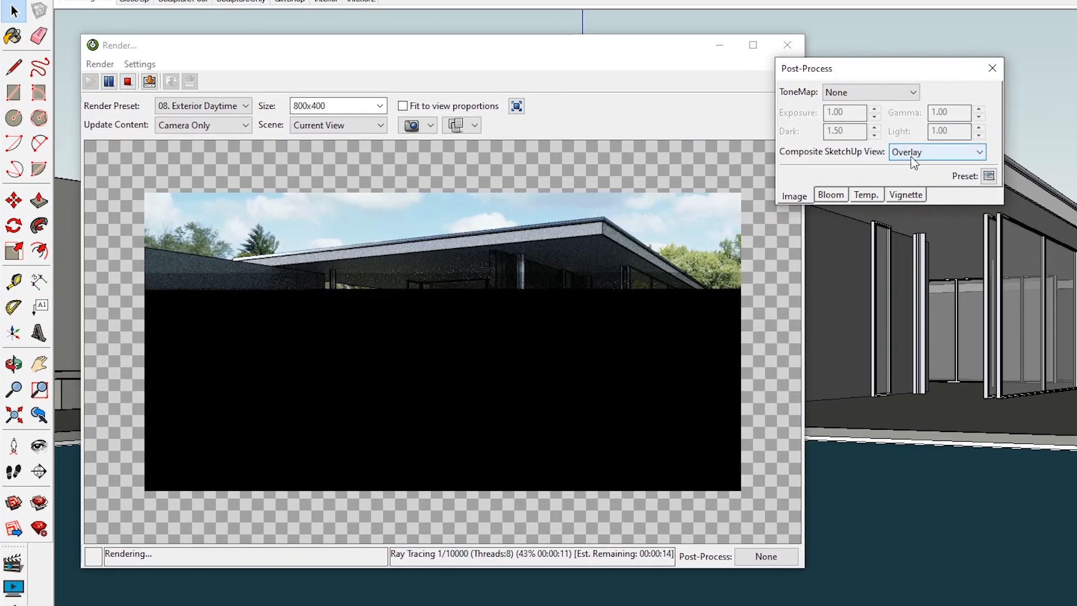
- Switch Composite SketchUp View to None for comparison, and set it to Screen
{"action": "left_click", "coordinate": [908, 159]}
{"action": "left_click", "coordinate": [910, 164]}
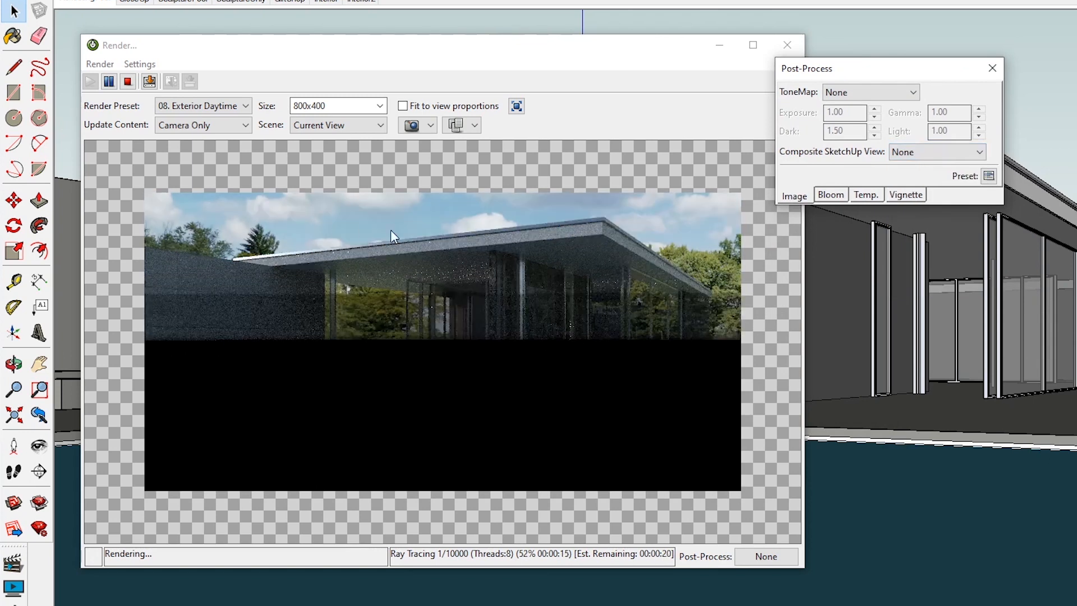
{"action": "left_click", "coordinate": [920, 153]}
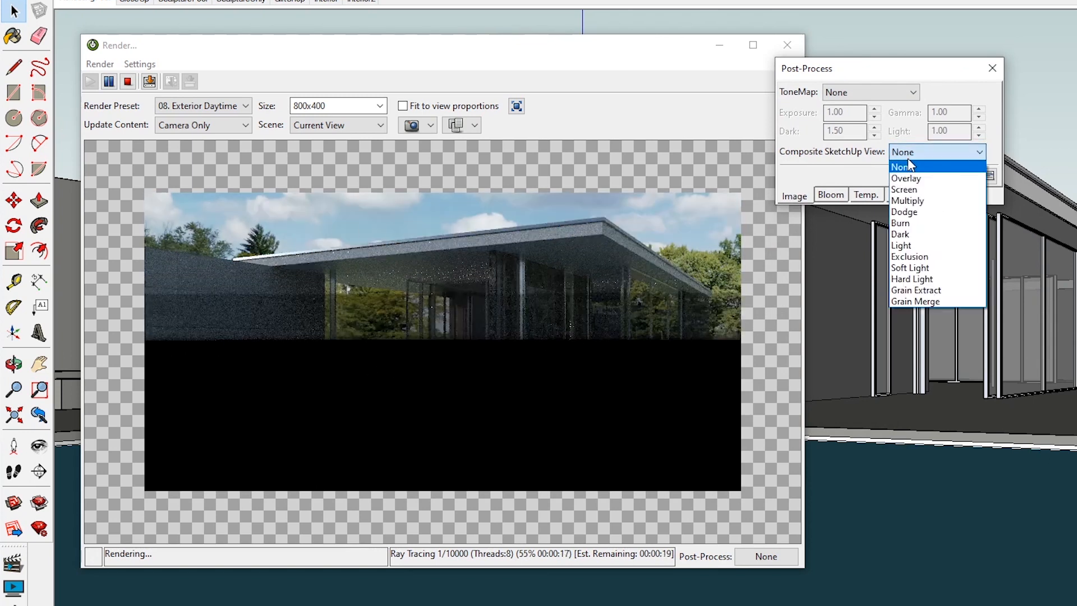
{"action": "left_click", "coordinate": [918, 191]}
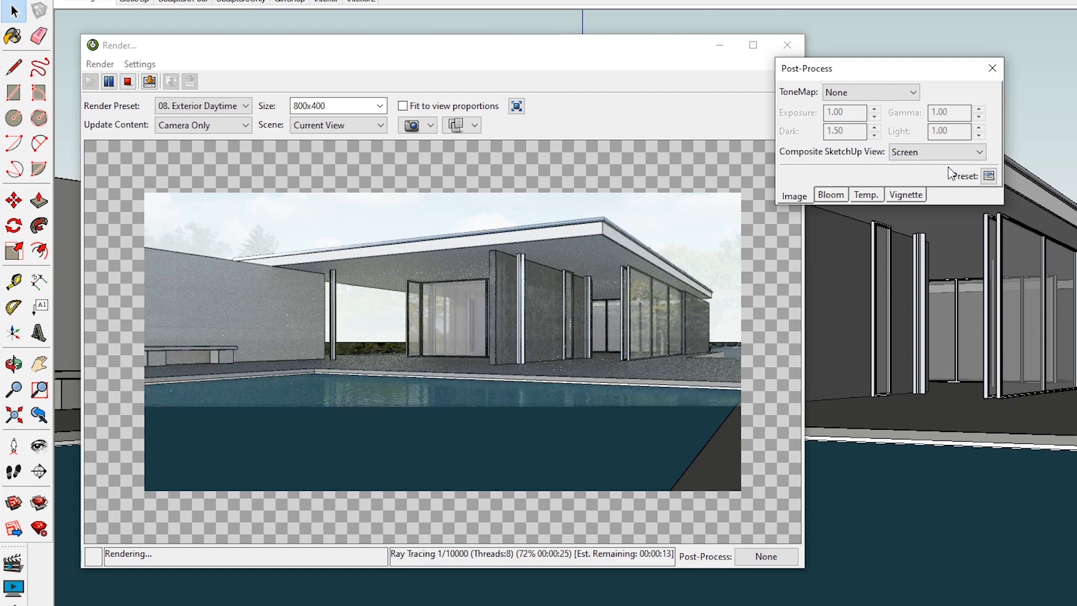
- Try the Multiply composite of the SketchUp view, switch it to Dodge, and close the Post-Process dialog
{"action": "left_click", "coordinate": [973, 152]}
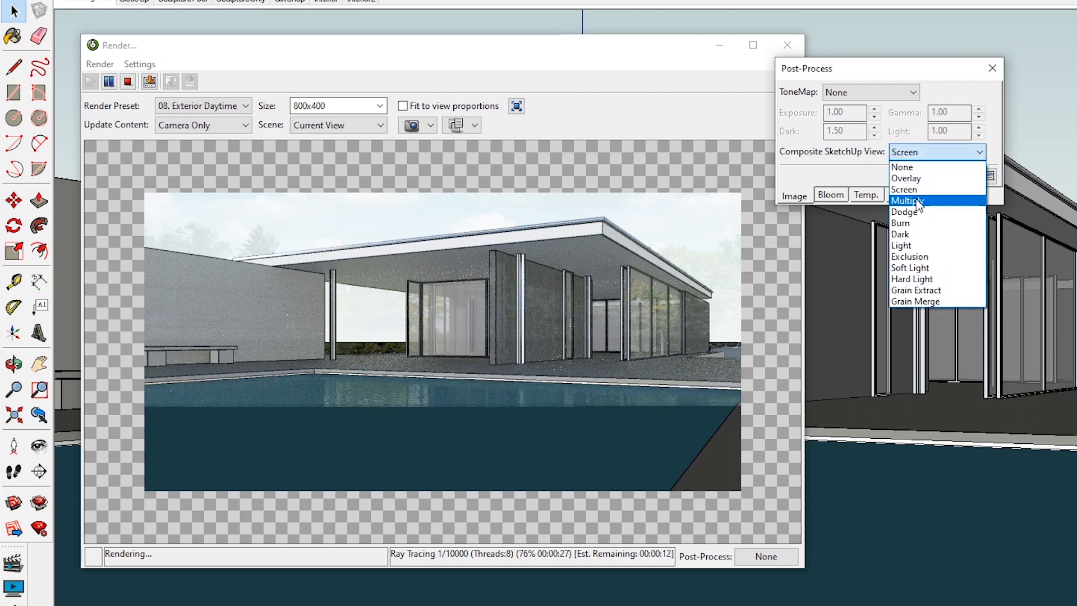
{"action": "left_click", "coordinate": [917, 202]}
{"action": "left_click", "coordinate": [925, 153]}
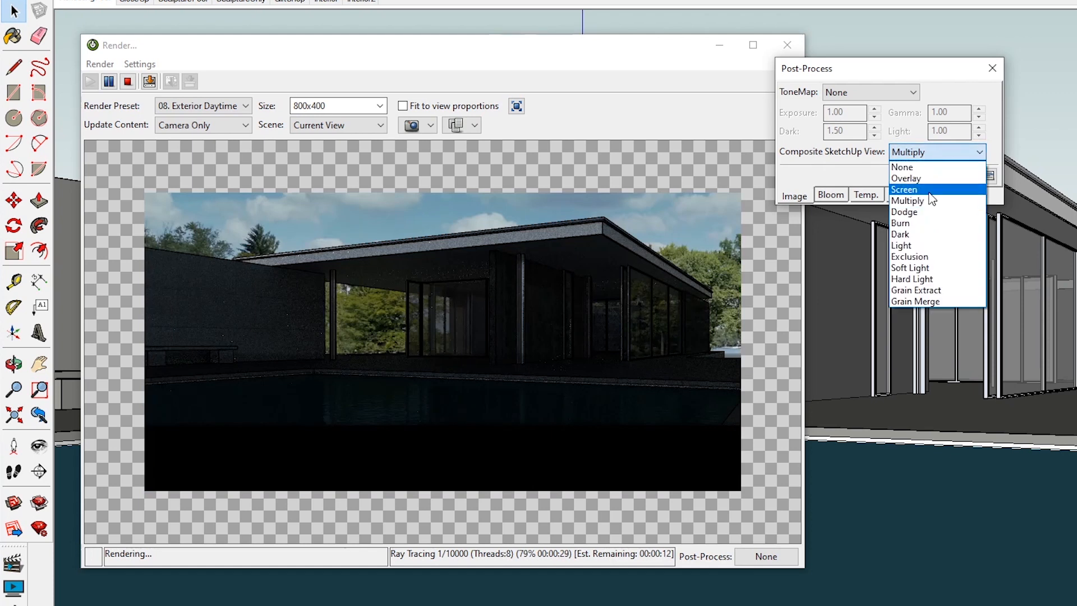
{"action": "left_click", "coordinate": [924, 212]}
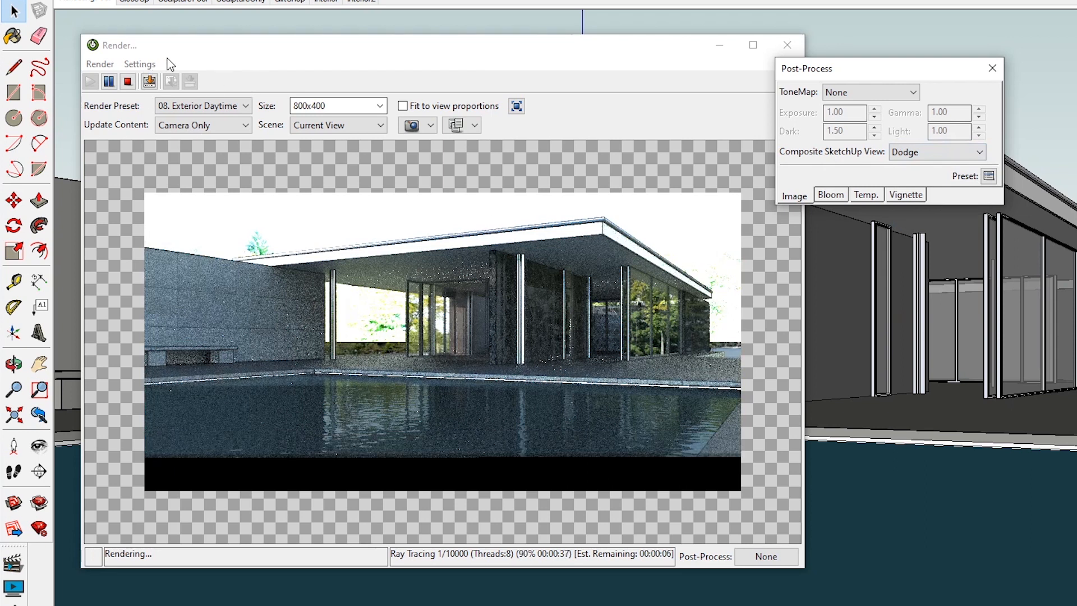
{"action": "left_click", "coordinate": [992, 67]}
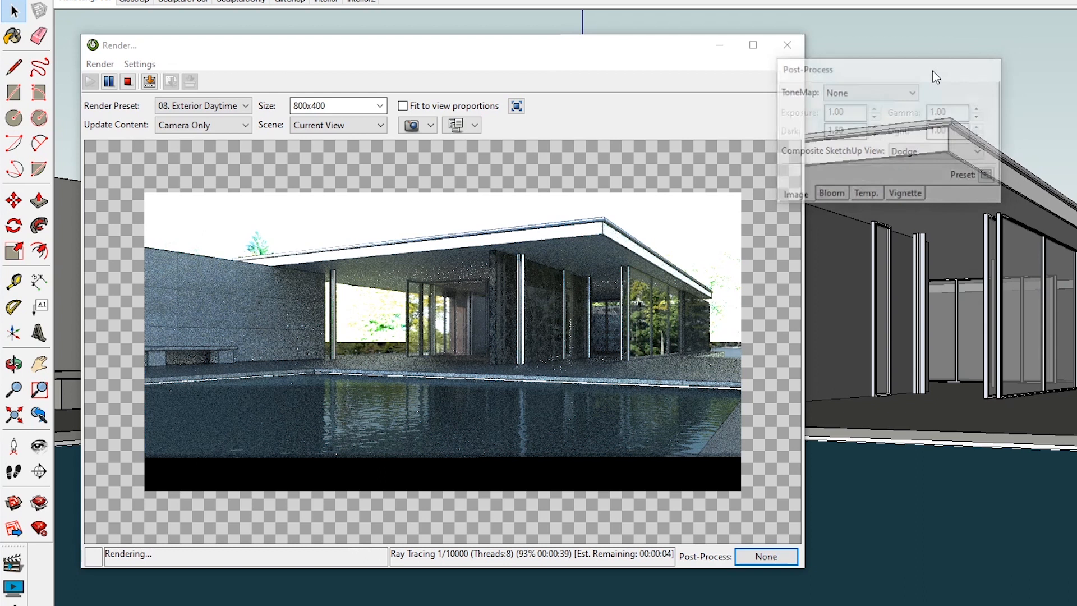
- Turn on Denoise Rendering, look over the render presets without changing them, and set the render to stop before the next pass
{"action": "left_click", "coordinate": [139, 64]}
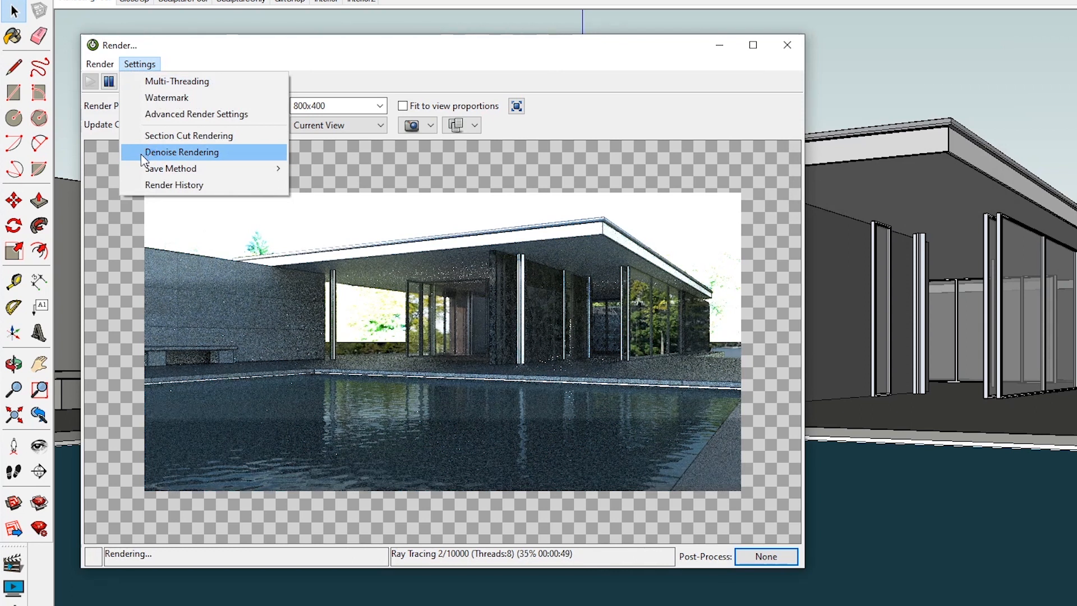
{"action": "left_click", "coordinate": [143, 158]}
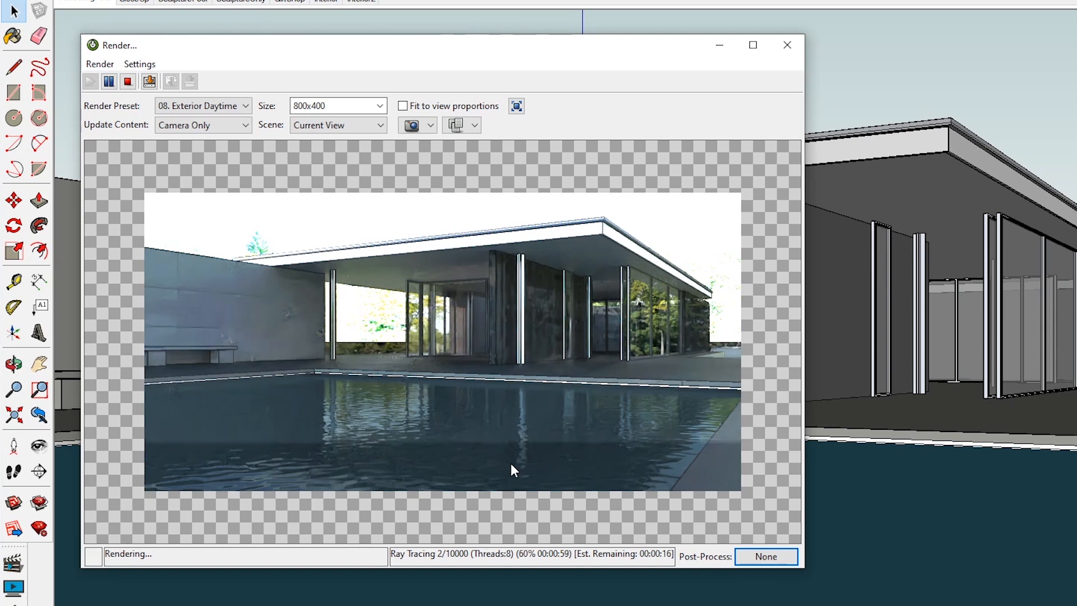
{"action": "left_click", "coordinate": [219, 112]}
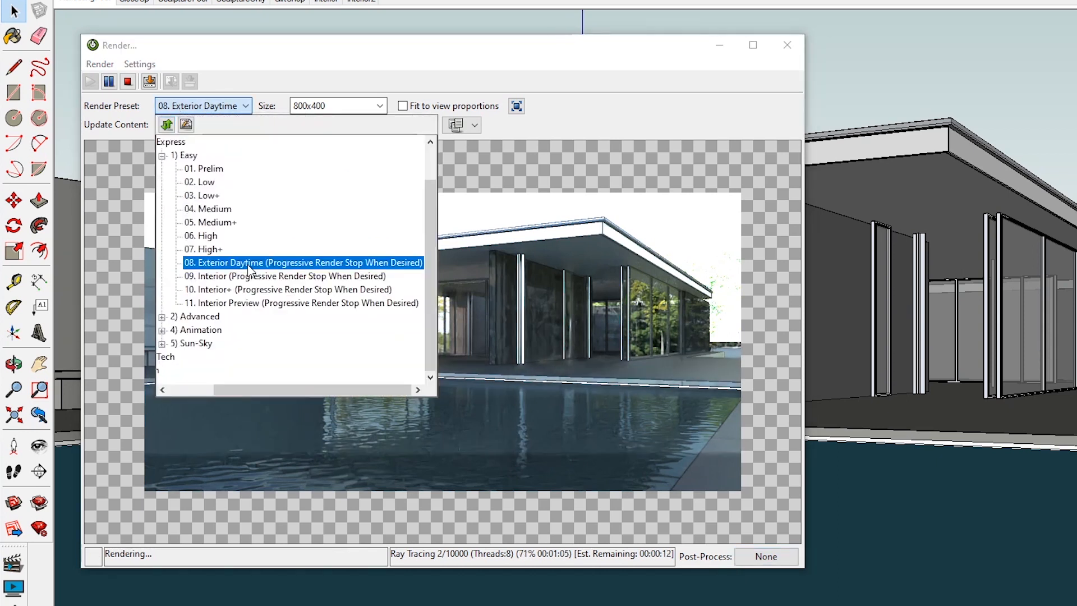
{"action": "left_click", "coordinate": [651, 76]}
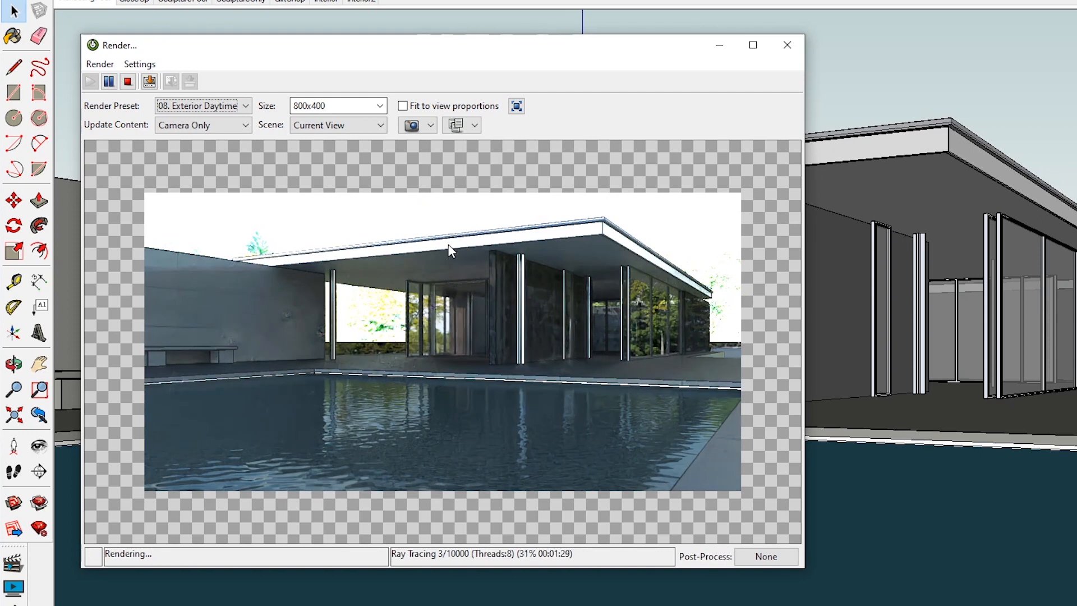
{"action": "right_click", "coordinate": [364, 348]}
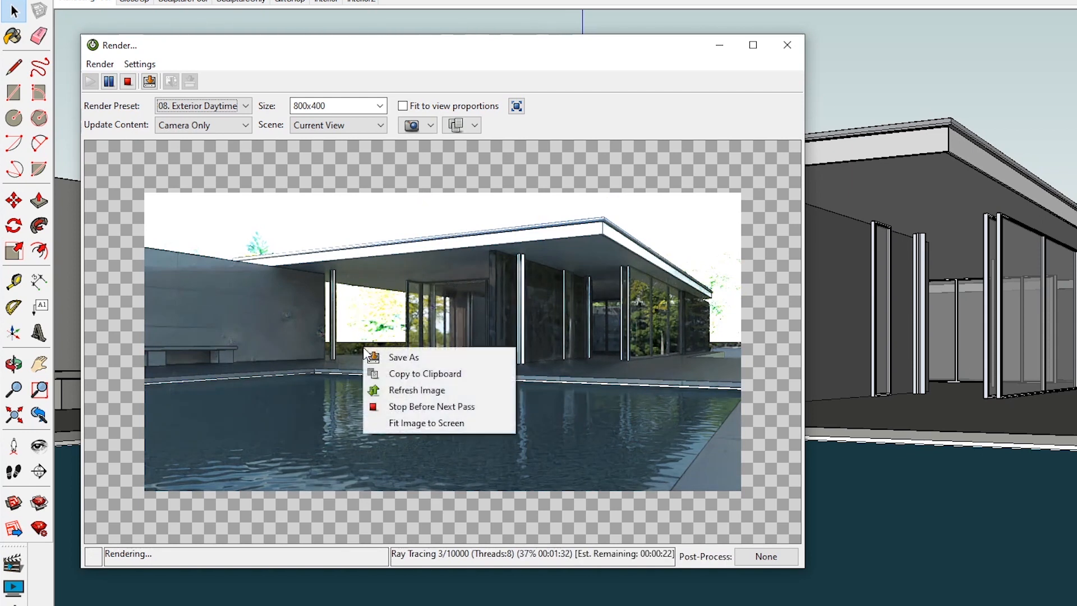
{"action": "left_click", "coordinate": [409, 406]}
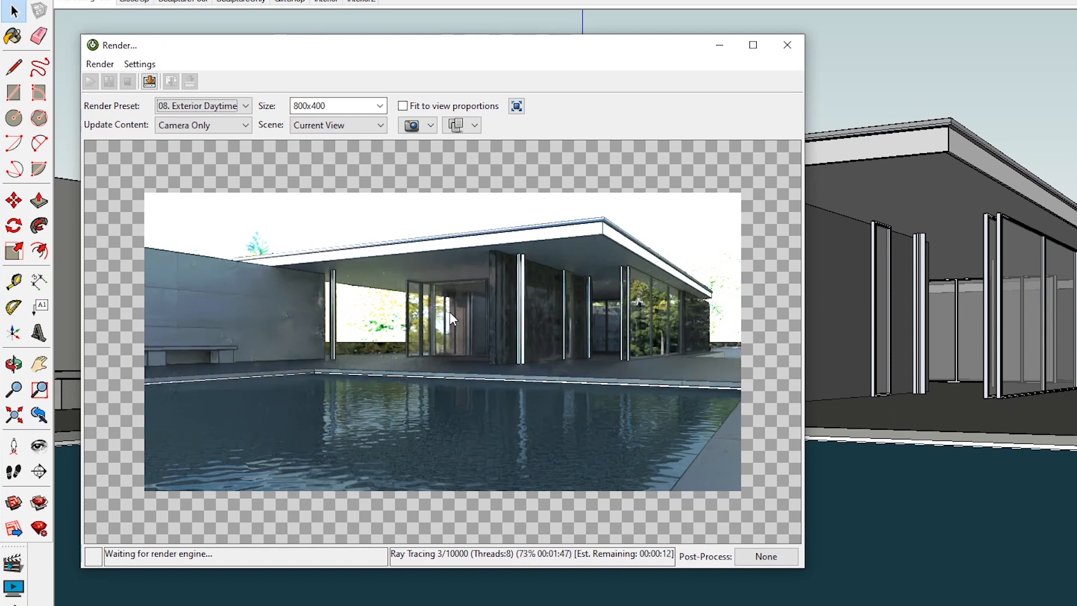
- Reopen the post-process options and composite the SketchUp view with Exclusion, followed by Soft Light
{"action": "left_click", "coordinate": [752, 557]}
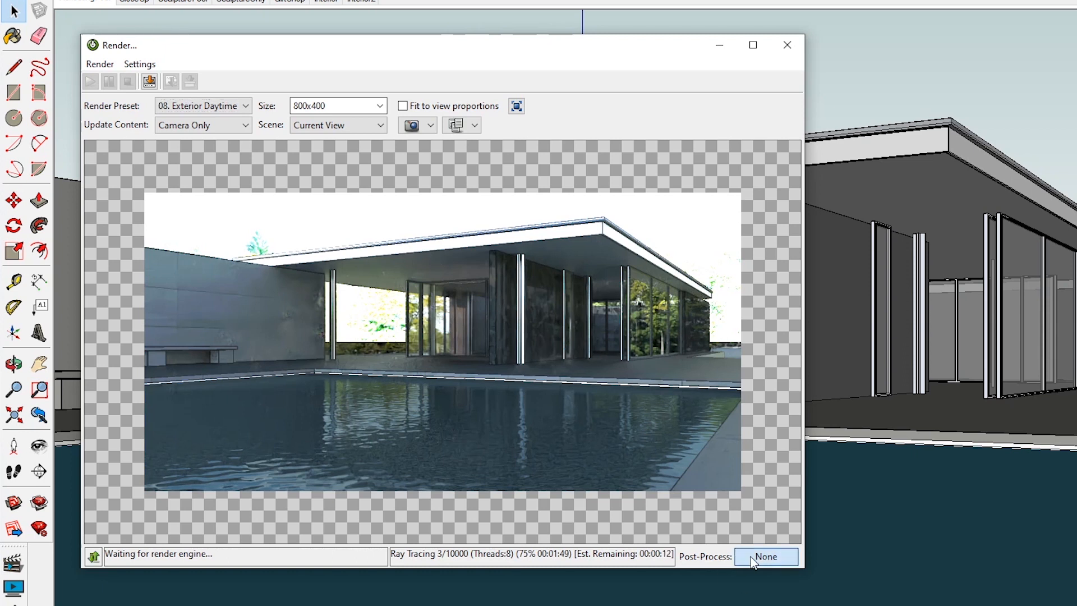
{"action": "left_click_drag", "start_coordinate": [463, 214], "coordinate": [851, 178]}
{"action": "left_click", "coordinate": [845, 266]}
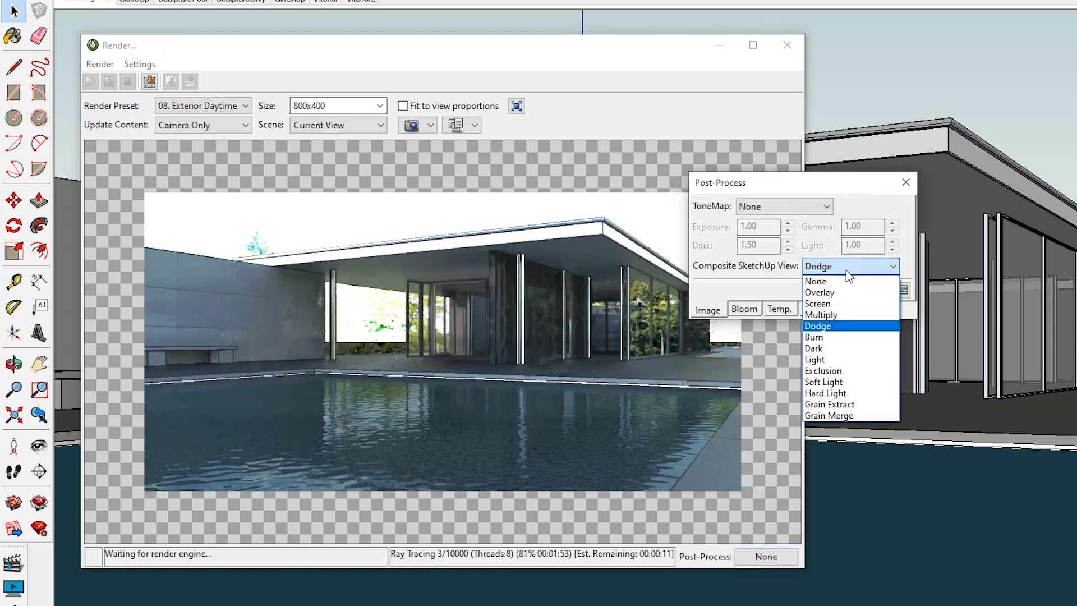
{"action": "left_click", "coordinate": [832, 370]}
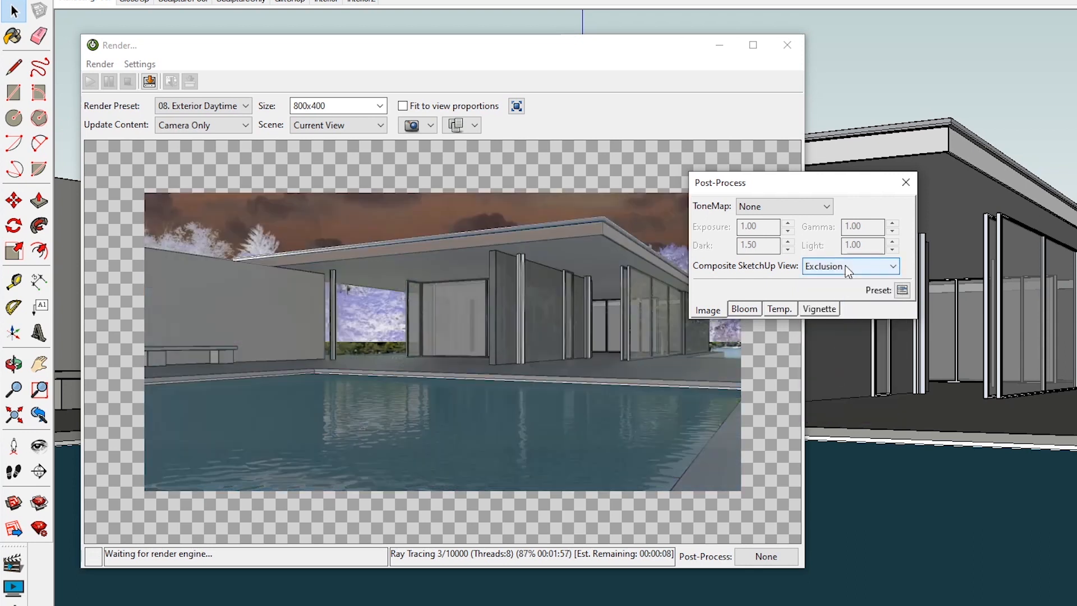
{"action": "left_click", "coordinate": [847, 271]}
{"action": "left_click", "coordinate": [833, 378]}
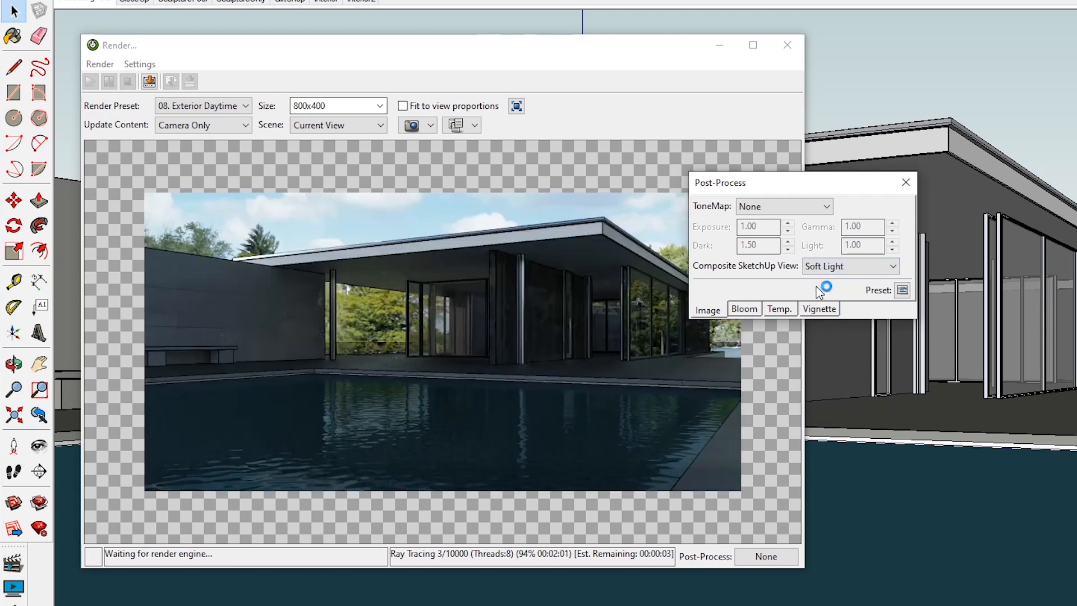
- Set the post-process ToneMap to Simple with an exposure of 2, keeping the Soft Light composite
{"action": "left_click", "coordinate": [786, 208]}
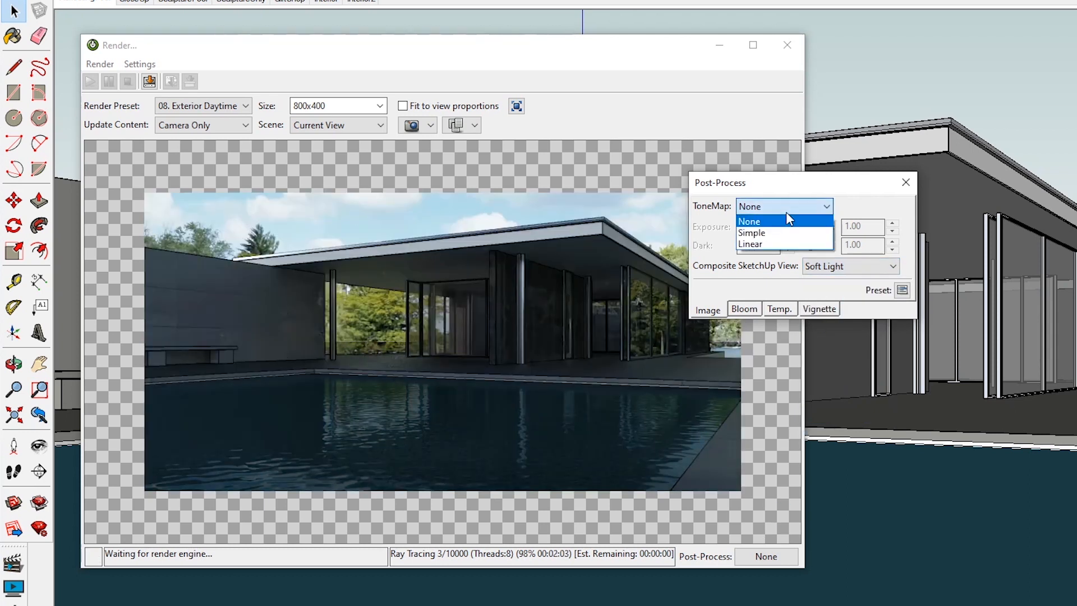
{"action": "left_click", "coordinate": [760, 236]}
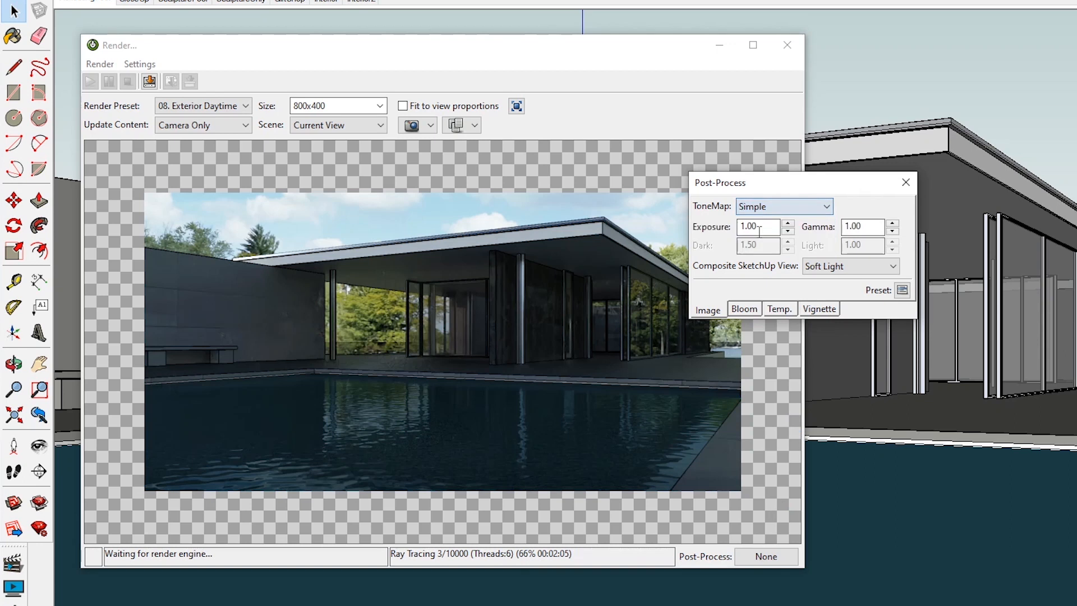
{"action": "left_click", "coordinate": [788, 222]}
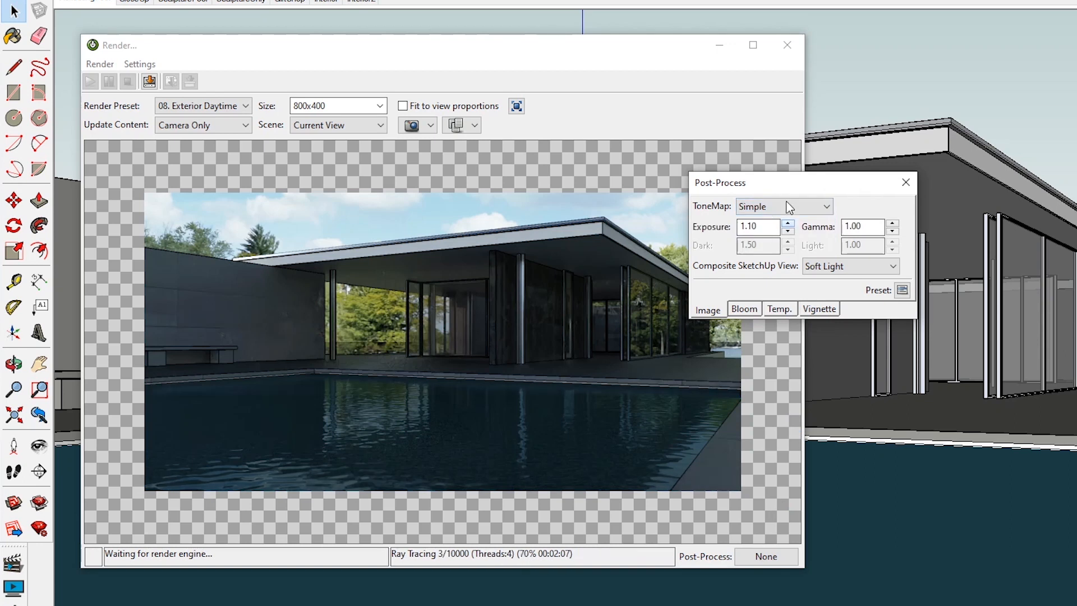
{"action": "left_click_drag", "start_coordinate": [757, 226], "coordinate": [729, 229]}
{"action": "type", "text": "2"}
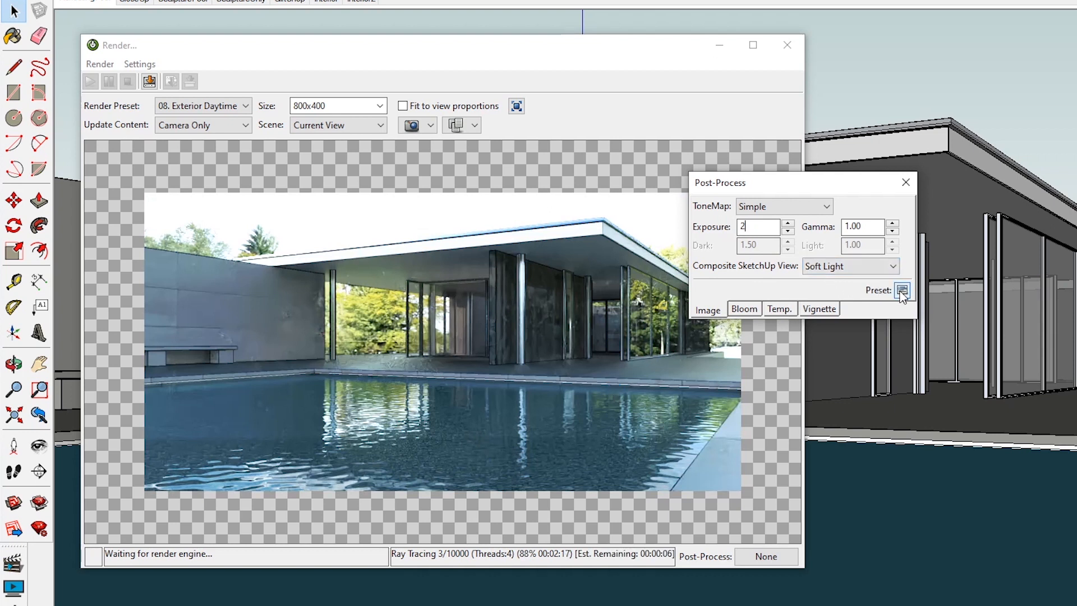
{"action": "left_click", "coordinate": [902, 291]}
{"action": "left_click", "coordinate": [858, 266]}
{"action": "left_click", "coordinate": [858, 266]}
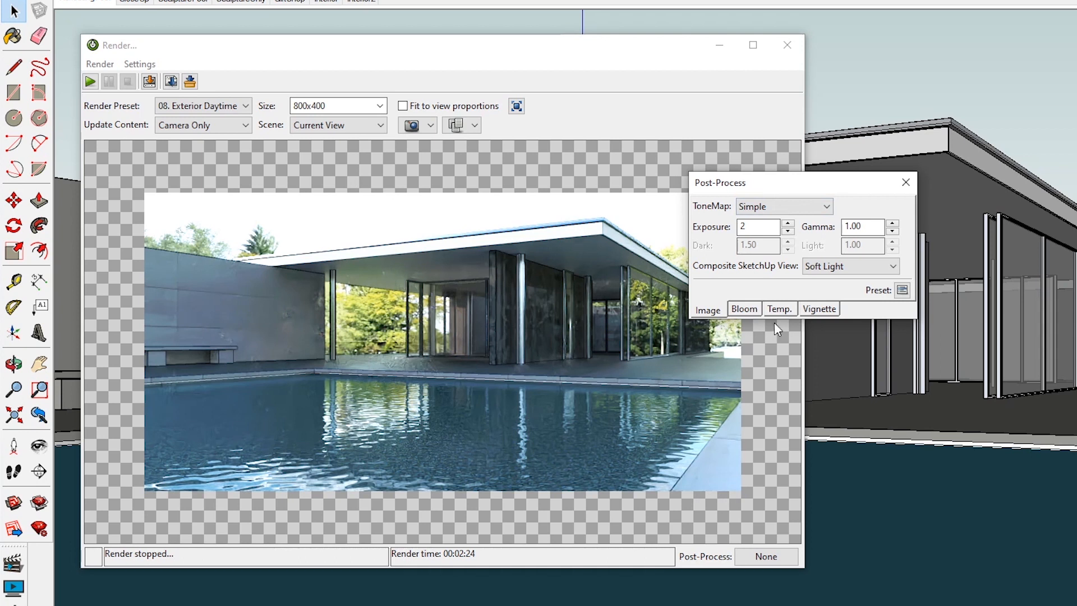
- Move the Post-Process dialog clear of the rendered image, switch Composite SketchUp View to None for comparison, and set it to Screen
{"action": "left_click_drag", "start_coordinate": [817, 188], "coordinate": [859, 124]}
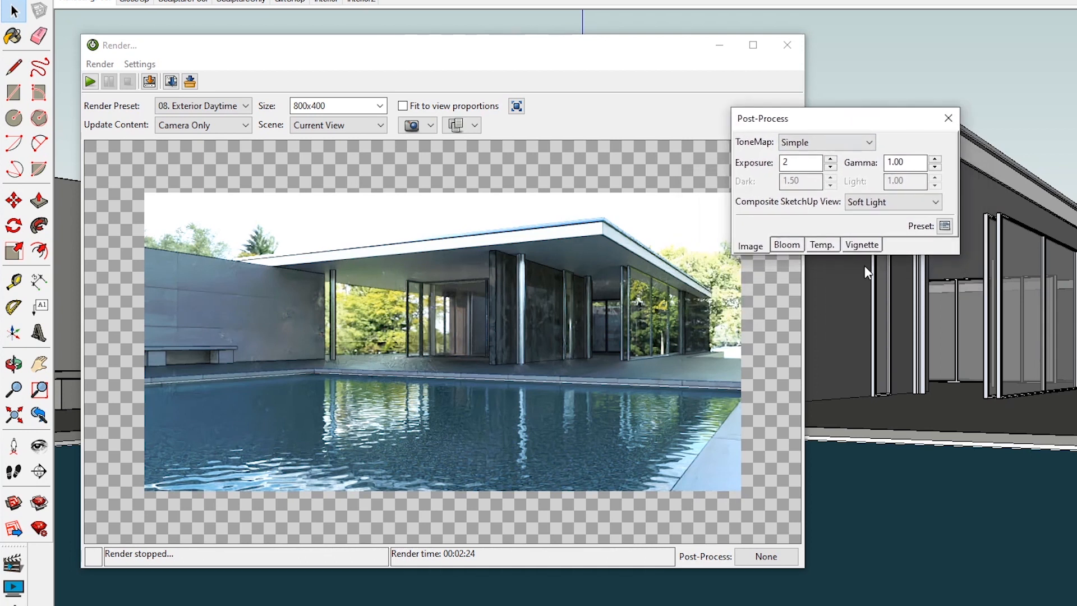
{"action": "left_click", "coordinate": [879, 206]}
{"action": "left_click", "coordinate": [861, 217]}
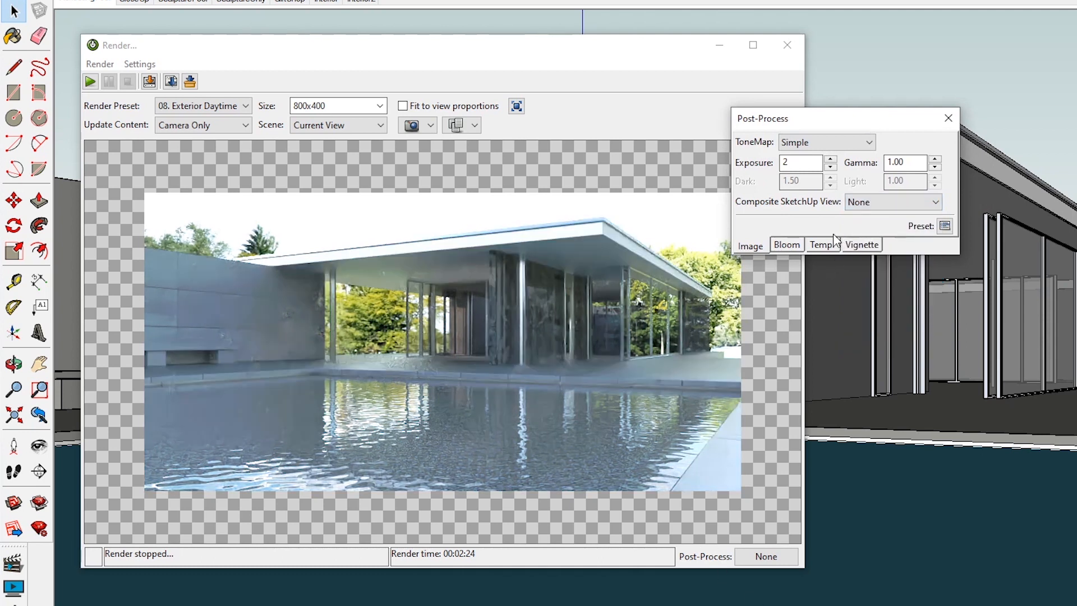
{"action": "left_click", "coordinate": [920, 203]}
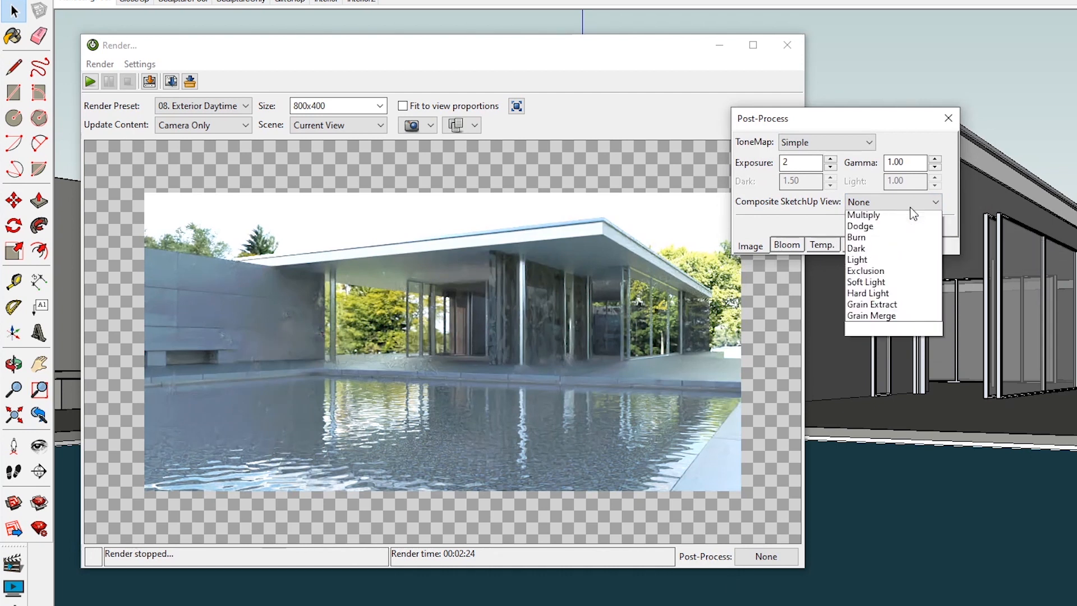
{"action": "left_click", "coordinate": [877, 240]}
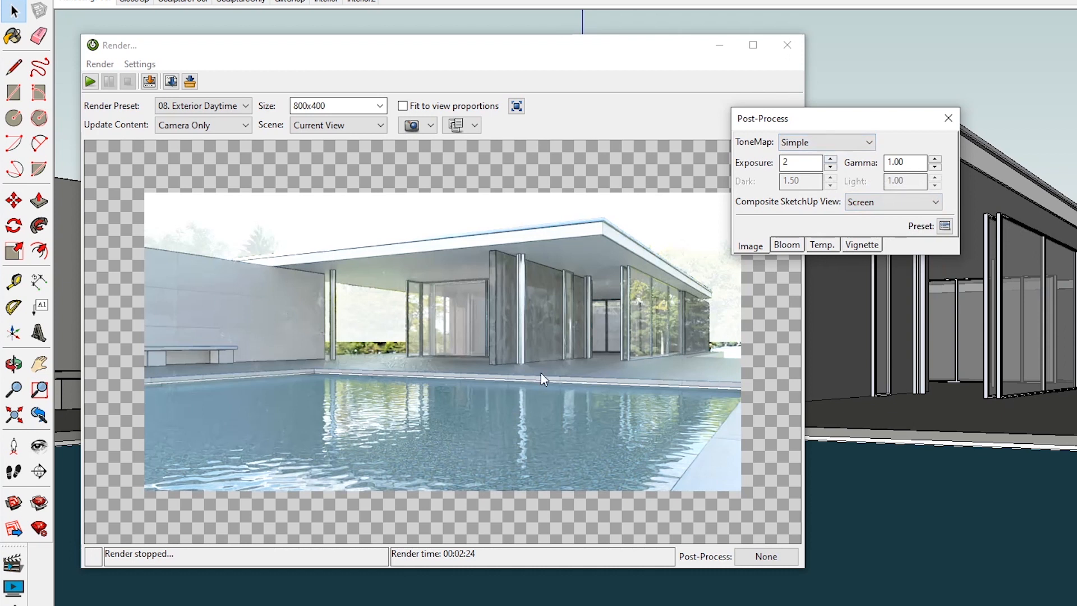
- Set the ToneMap to Linear with a dark level of 1.70 and a light level of 0.90
{"action": "left_click", "coordinate": [817, 145]}
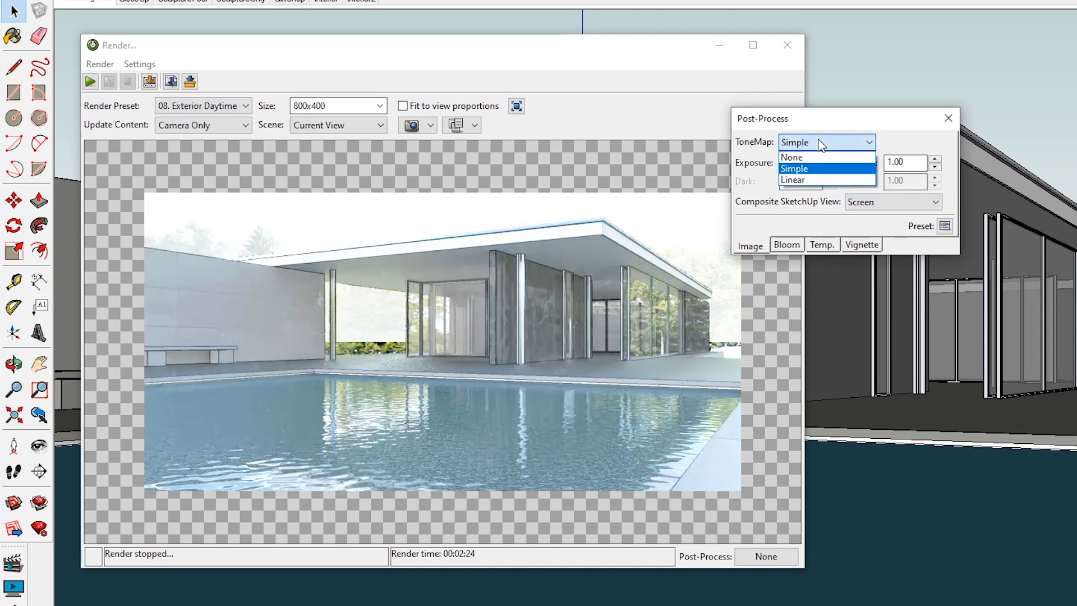
{"action": "left_click", "coordinate": [819, 177]}
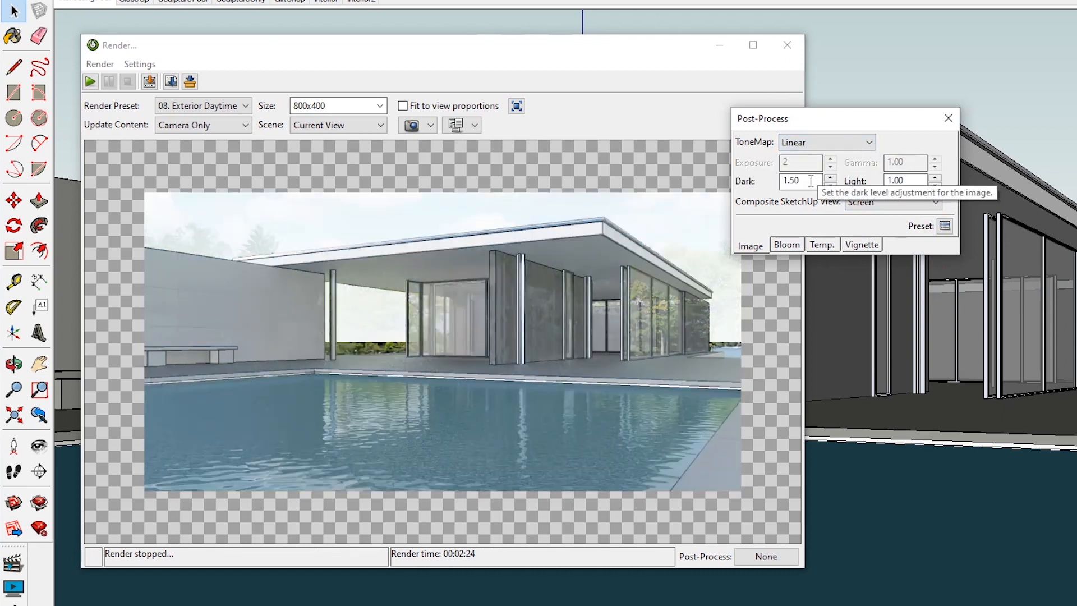
{"action": "key", "text": "Tab"}
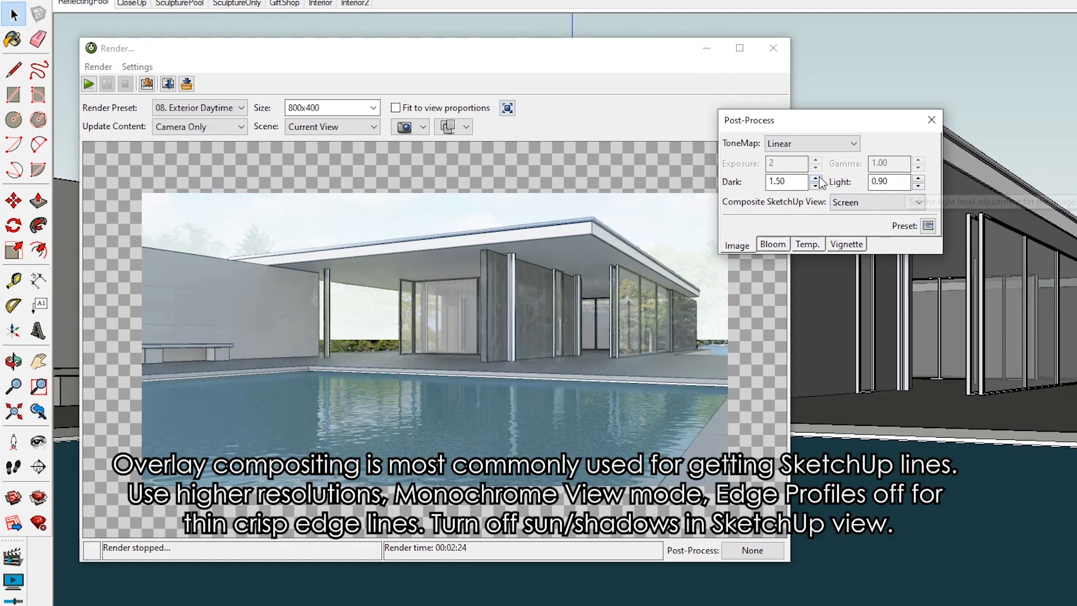
{"action": "left_click", "coordinate": [816, 178]}
{"action": "left_click", "coordinate": [815, 179]}
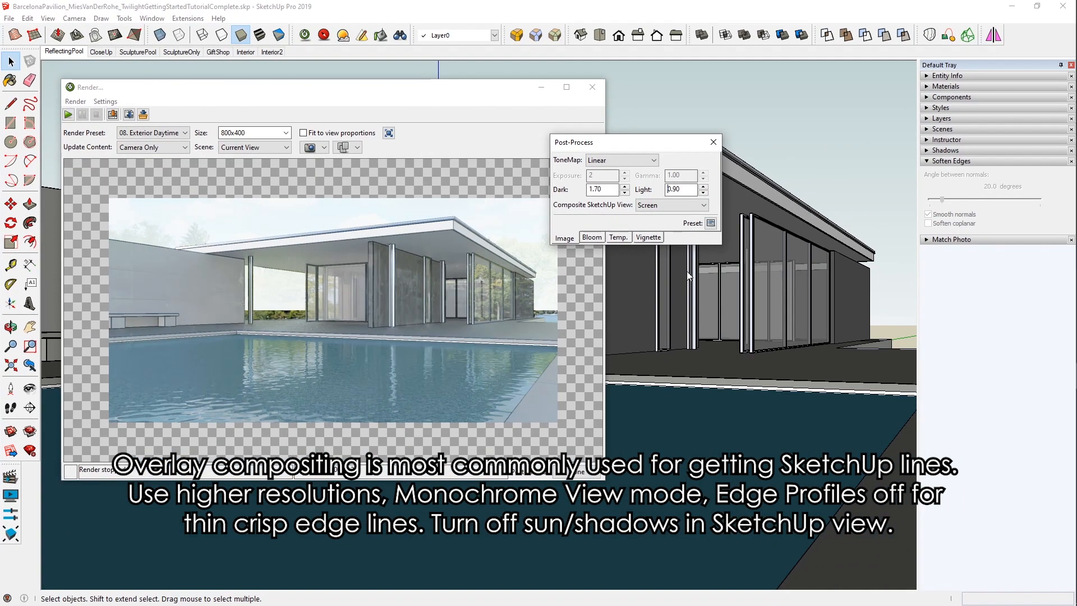
- Set Composite SketchUp View to None and the ToneMap to Simple with exposure 1, and close the Post-Process dialog
{"action": "left_click", "coordinate": [673, 205]}
{"action": "left_click", "coordinate": [667, 214]}
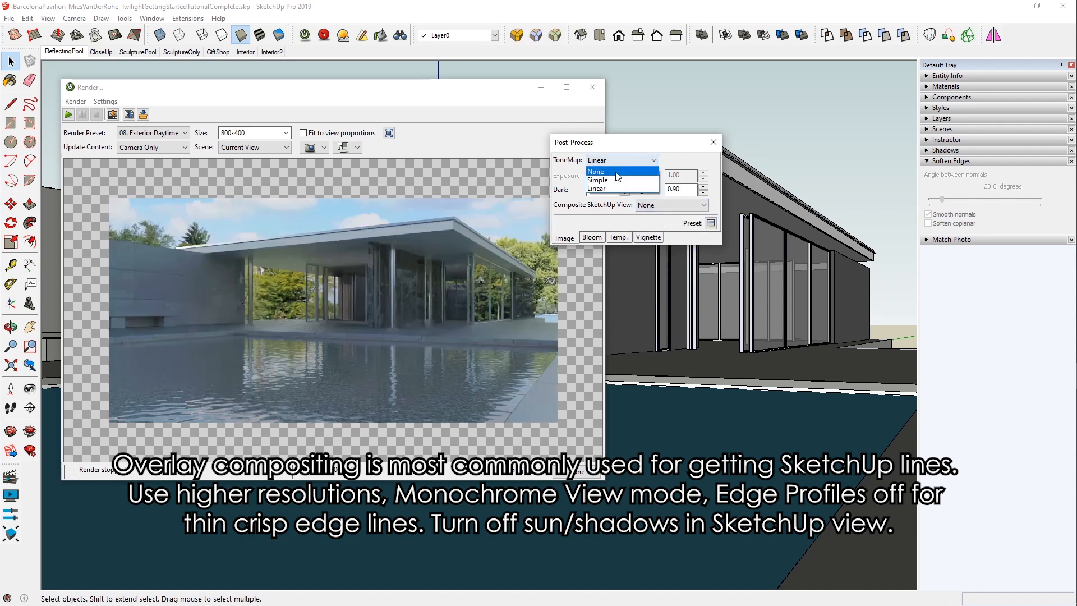
{"action": "left_click", "coordinate": [620, 171]}
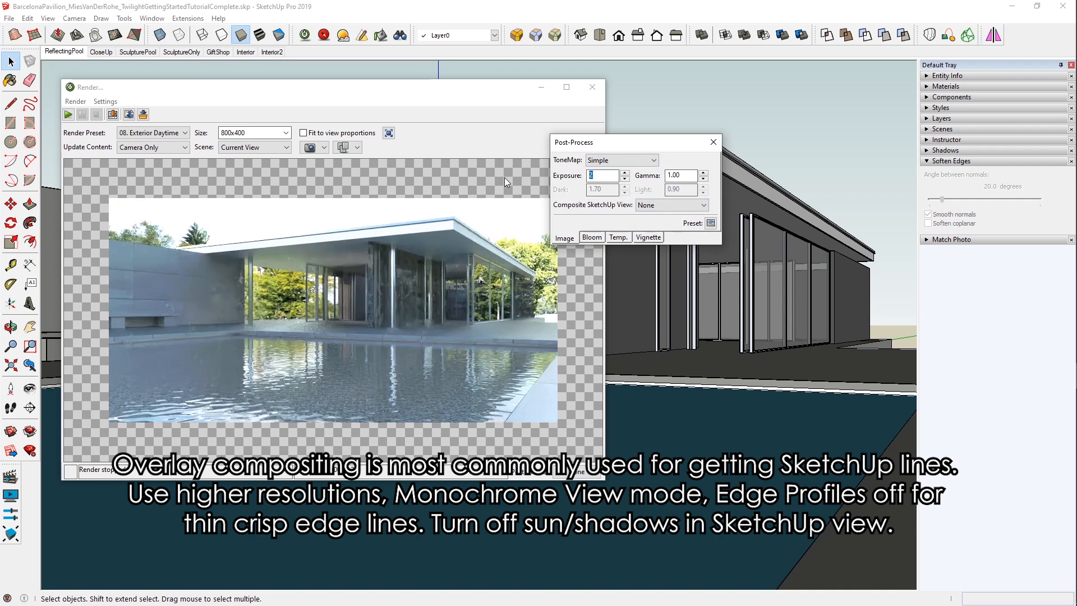
{"action": "type", "text": "1"}
{"action": "left_click", "coordinate": [713, 142]}
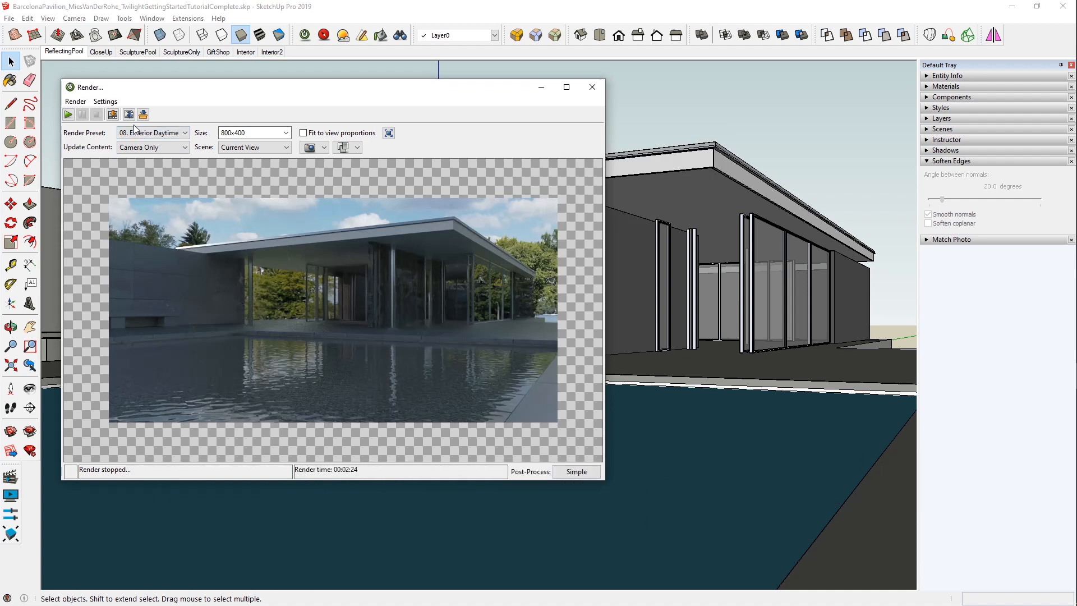
- Turn on Section Cut Rendering in the render settings and check that it is enabled alongside Denoise Rendering
{"action": "left_click", "coordinate": [109, 101]}
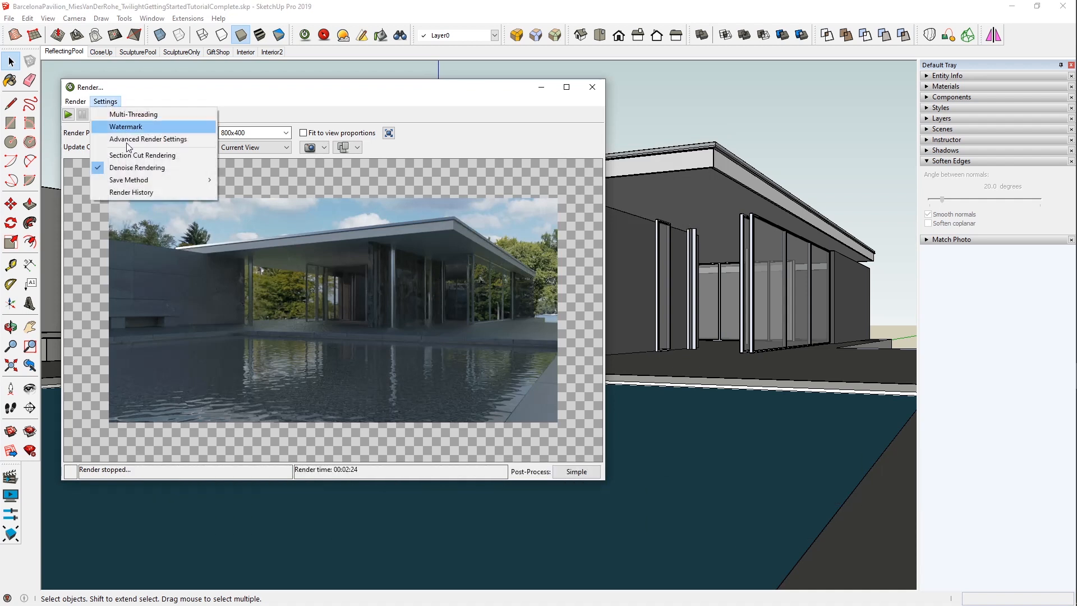
{"action": "left_click", "coordinate": [145, 182]}
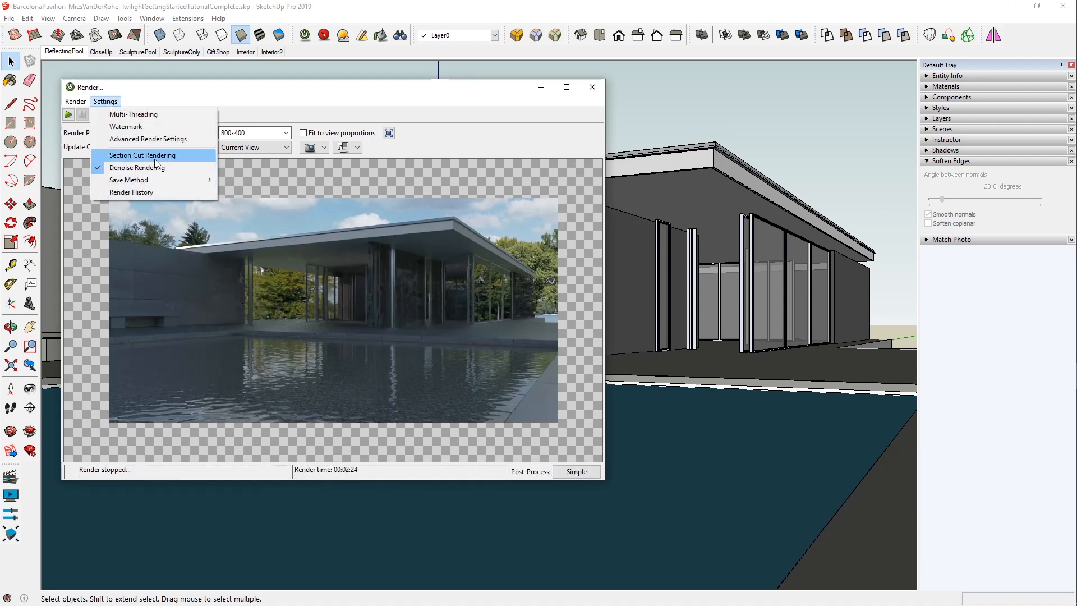
{"action": "left_click", "coordinate": [102, 159]}
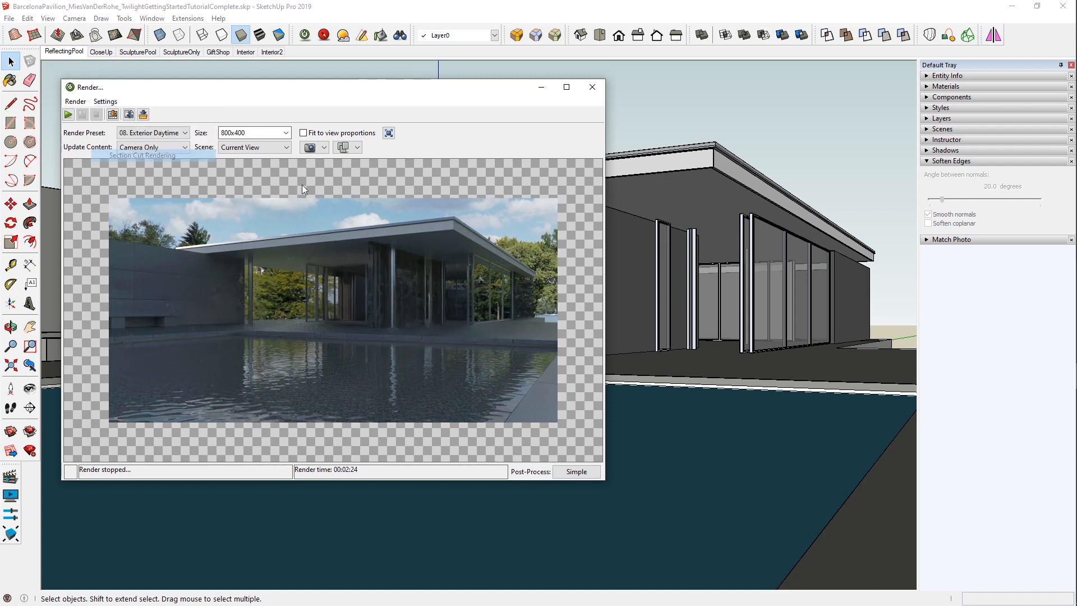
{"action": "left_click", "coordinate": [105, 101]}
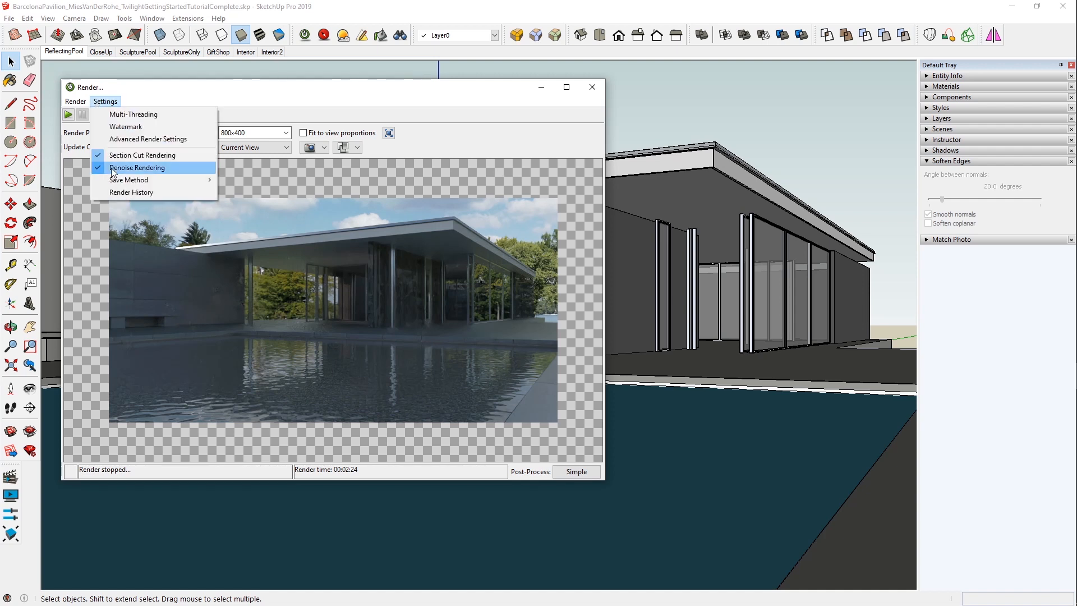
{"action": "left_click", "coordinate": [561, 84]}
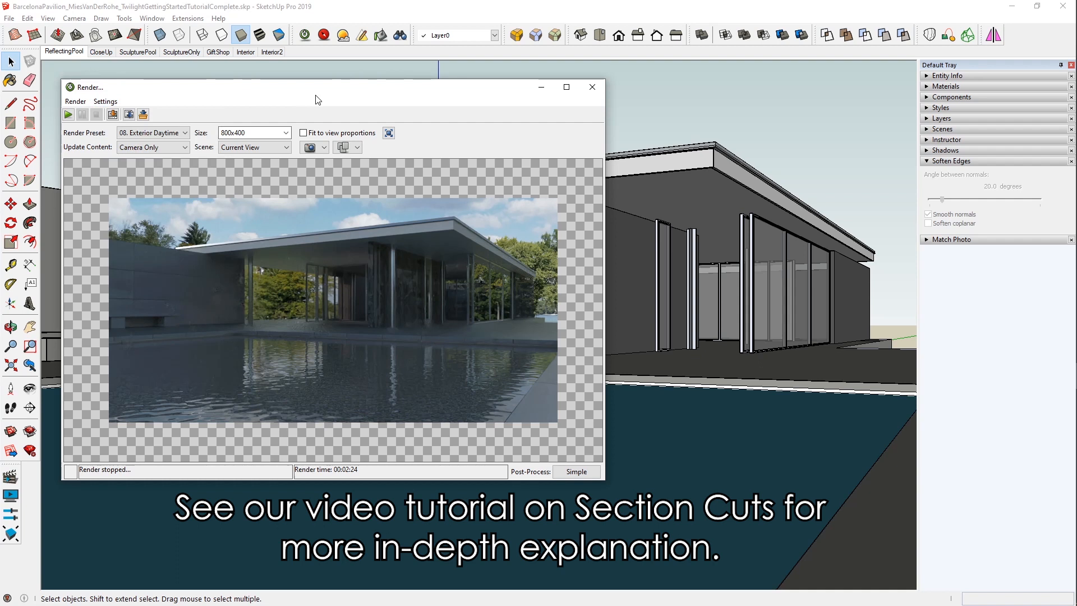
- Close the render window without saving and place a section plane on the end face of the central wall, accepting the default name
{"action": "left_click", "coordinate": [598, 90]}
{"action": "left_click", "coordinate": [312, 270]}
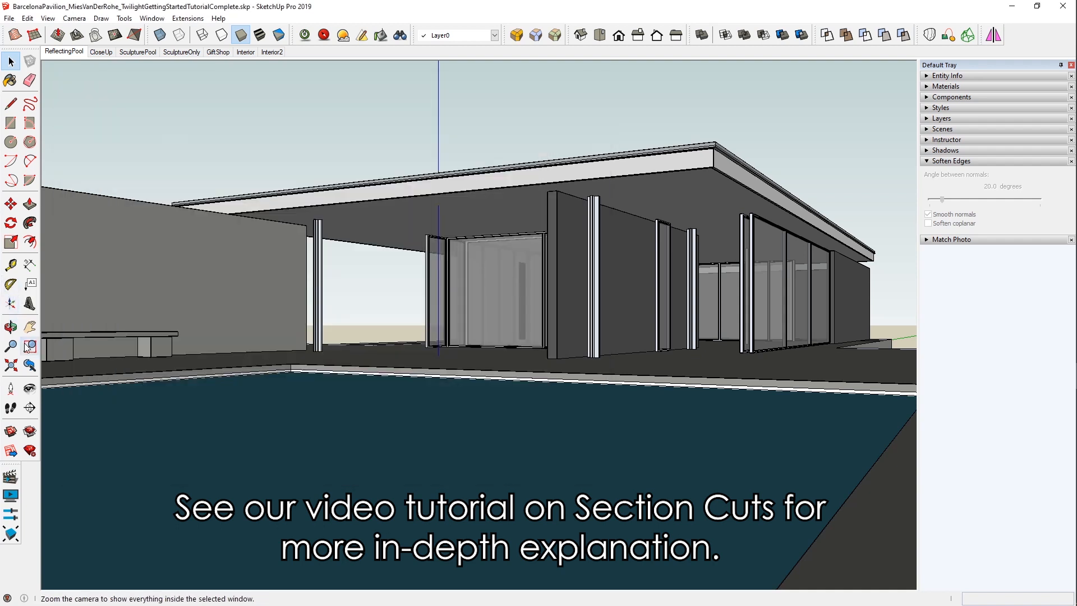
{"action": "left_click", "coordinate": [30, 408]}
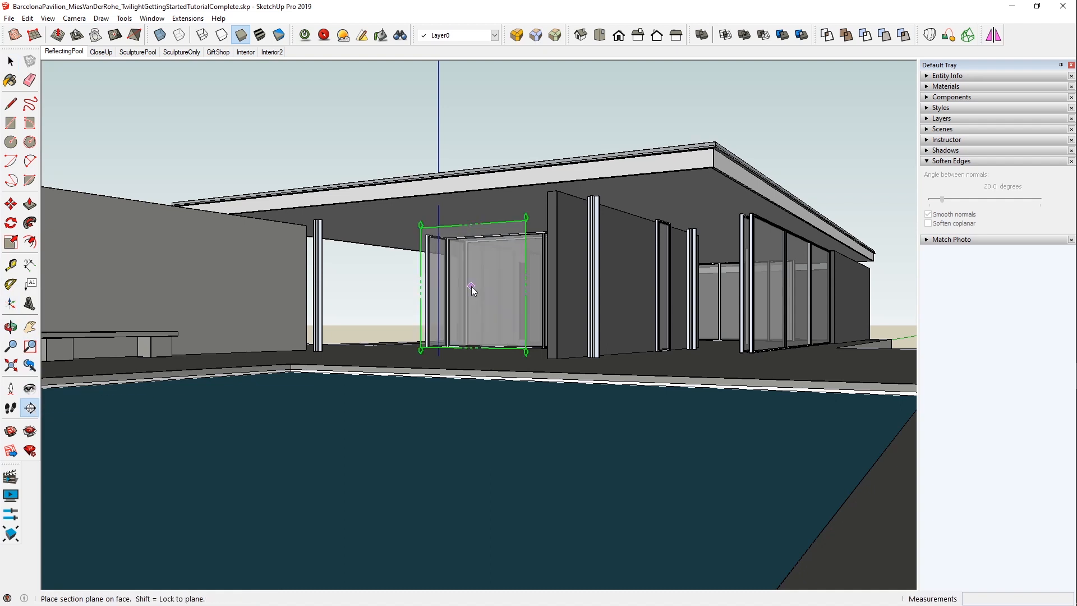
{"action": "left_click", "coordinate": [550, 268]}
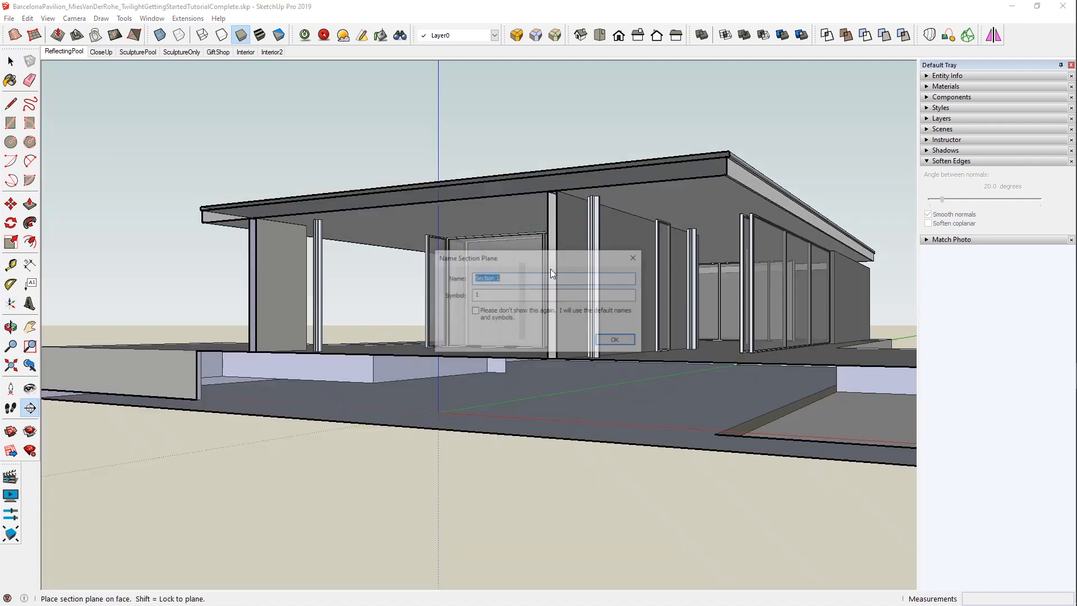
{"action": "left_click", "coordinate": [617, 341]}
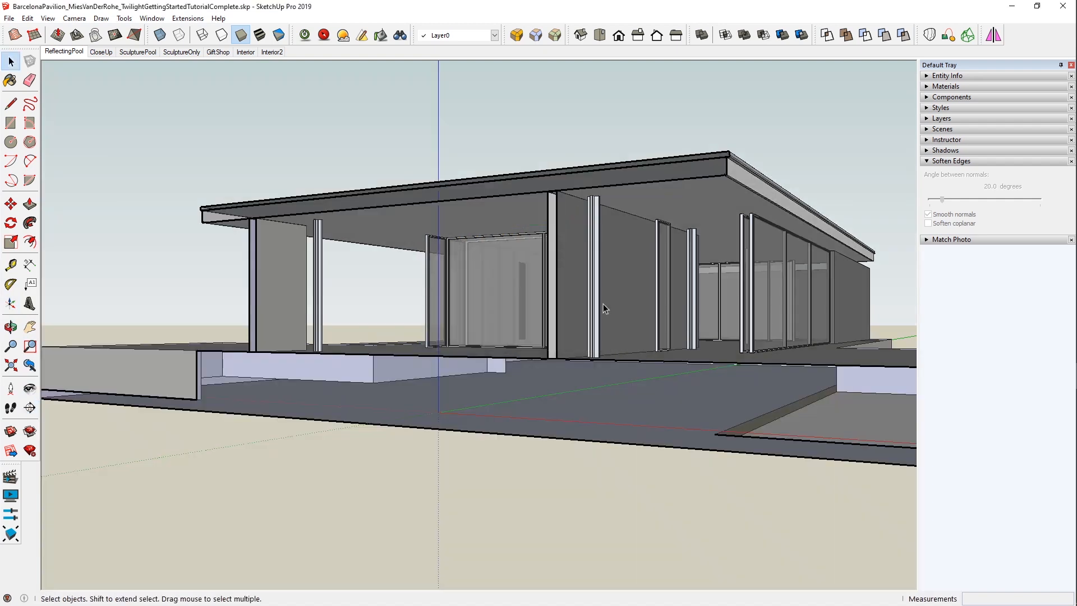
- Render the section cut view at 800x400 with the Exterior Daytime preset, then stop the render
{"action": "left_click", "coordinate": [310, 38]}
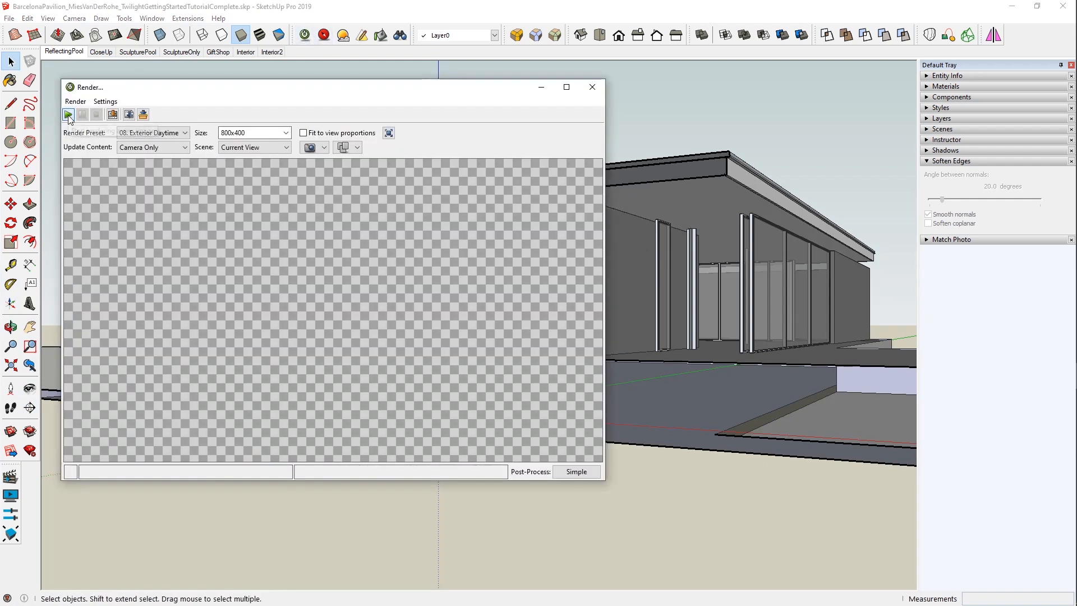
{"action": "left_click", "coordinate": [68, 115]}
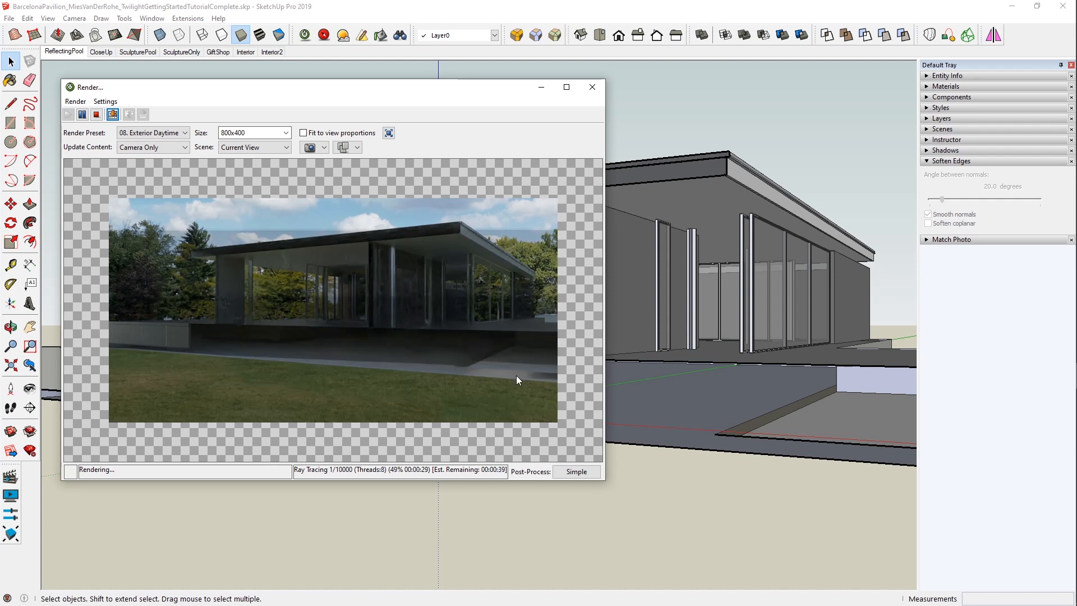
{"action": "left_click", "coordinate": [96, 115]}
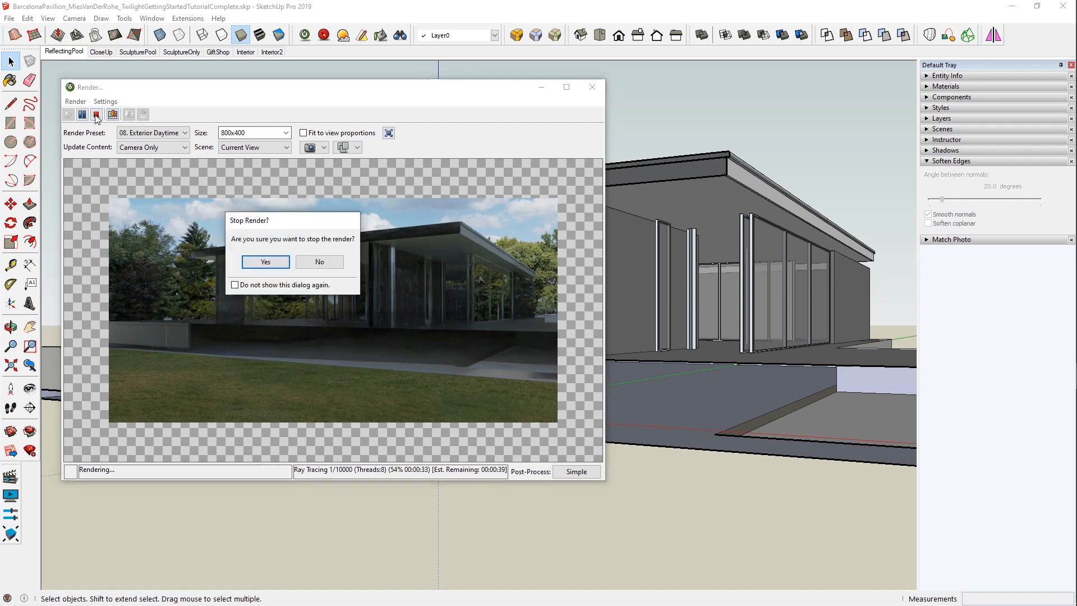
{"action": "left_click", "coordinate": [281, 265]}
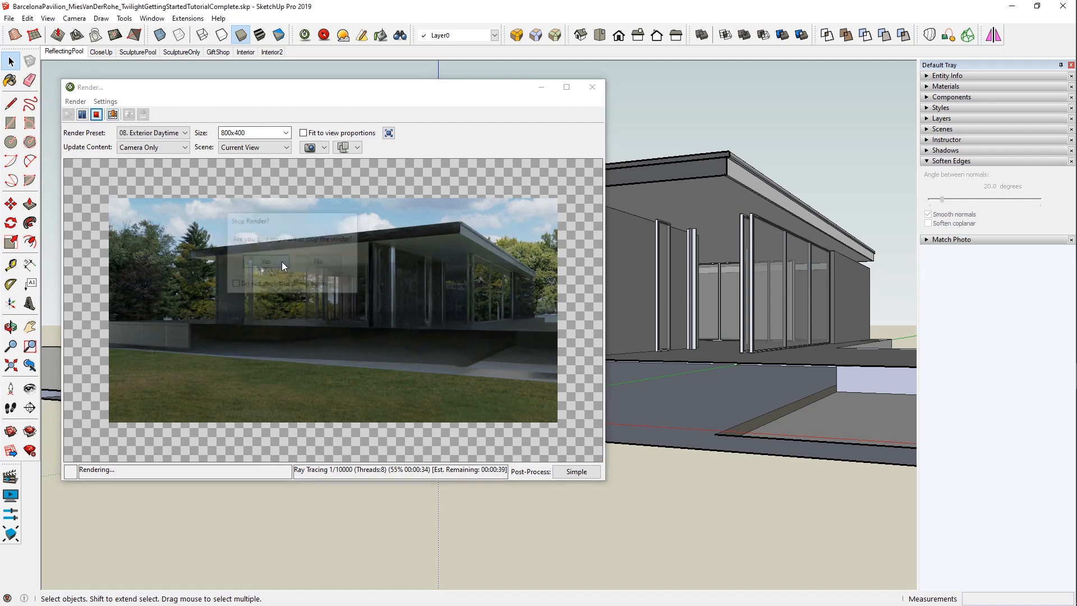
- Look through the section objects Twilight Render offers: Section Plane, Section Sphere, Section Cylinder and Section Cube
{"action": "left_click", "coordinate": [198, 21]}
{"action": "mouse_move", "coordinate": [217, 30]}
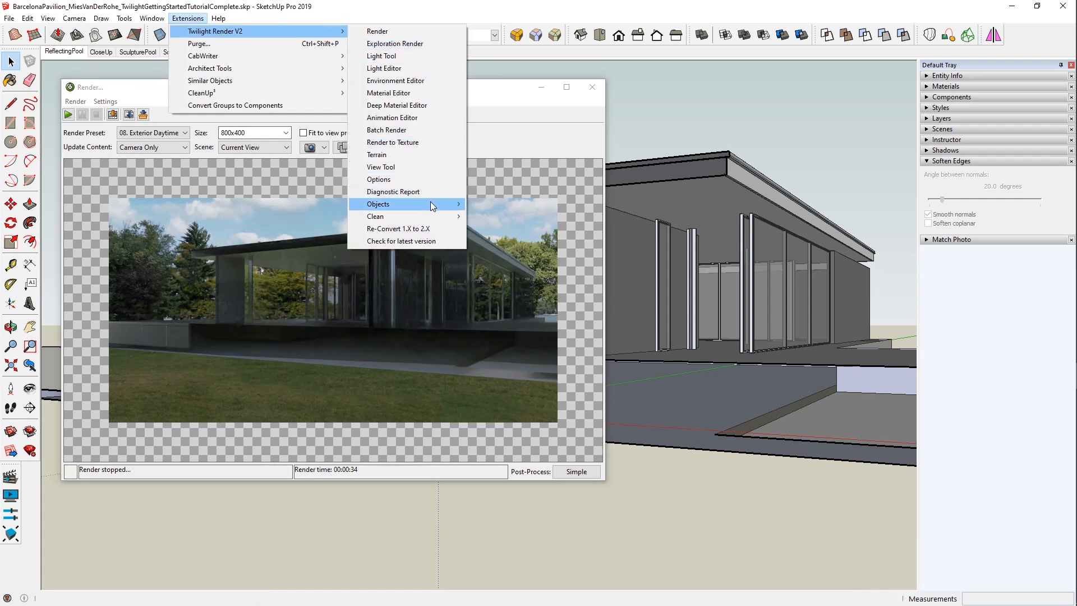
{"action": "mouse_move", "coordinate": [431, 207]}
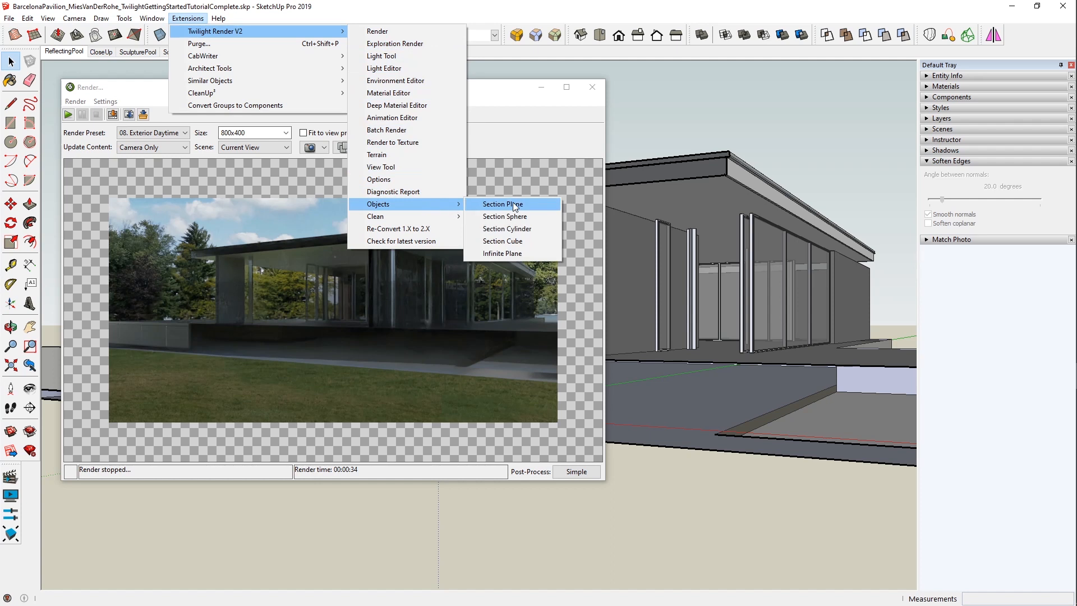
{"action": "left_click", "coordinate": [517, 219]}
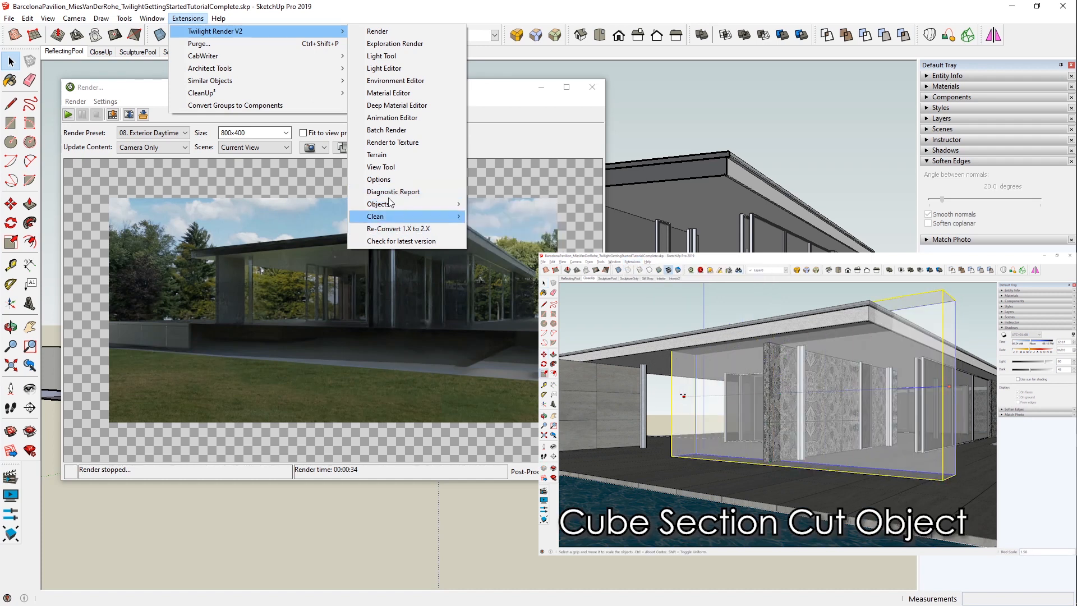
{"action": "left_click", "coordinate": [293, 19]}
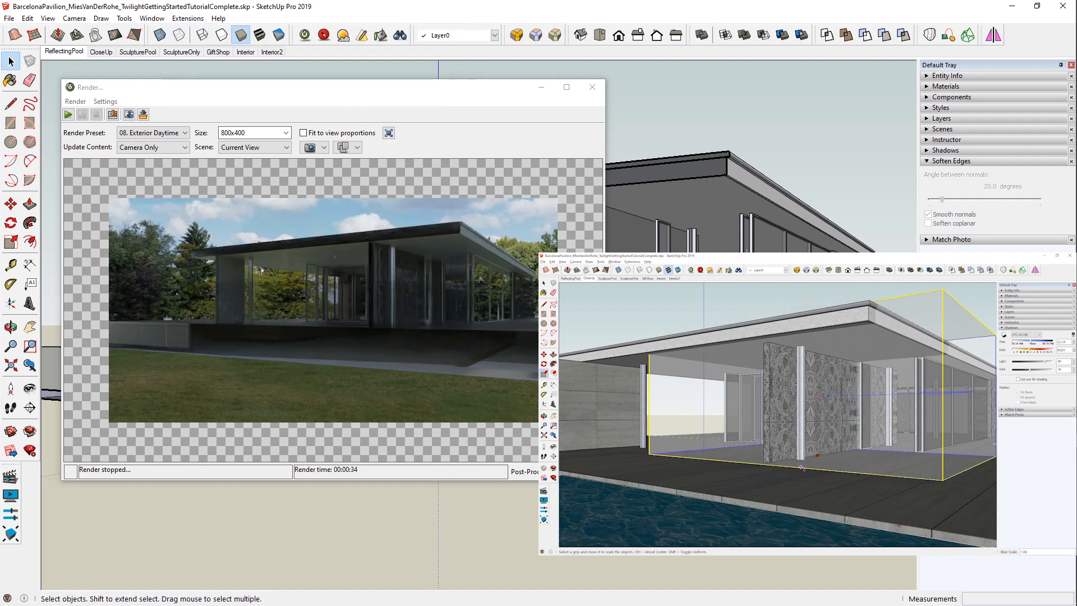
{"action": "left_click", "coordinate": [553, 387]}
{"action": "left_click", "coordinate": [552, 472]}
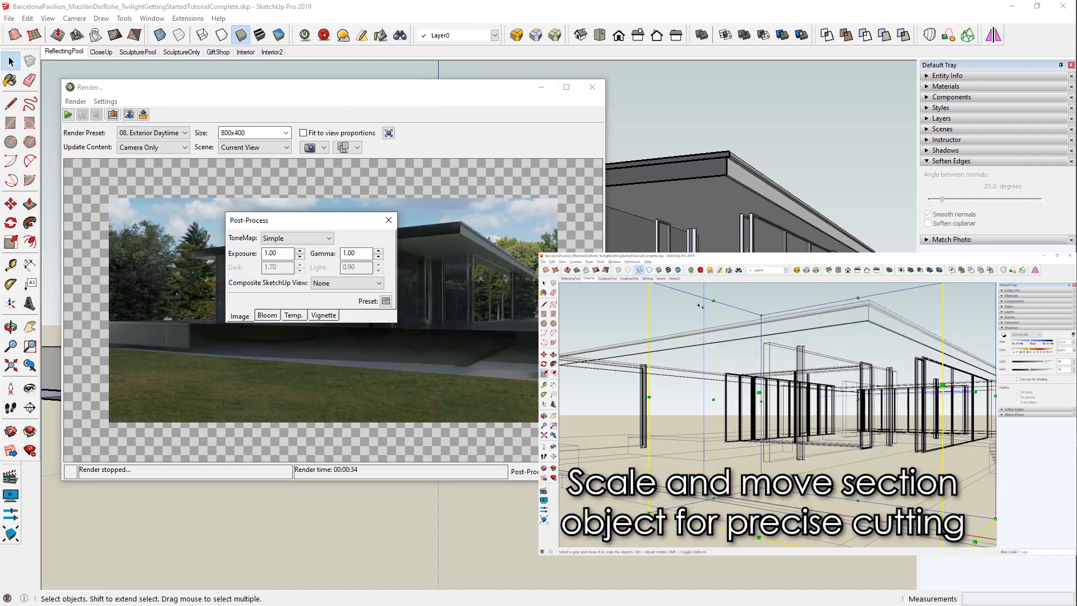
{"action": "left_click", "coordinate": [389, 220]}
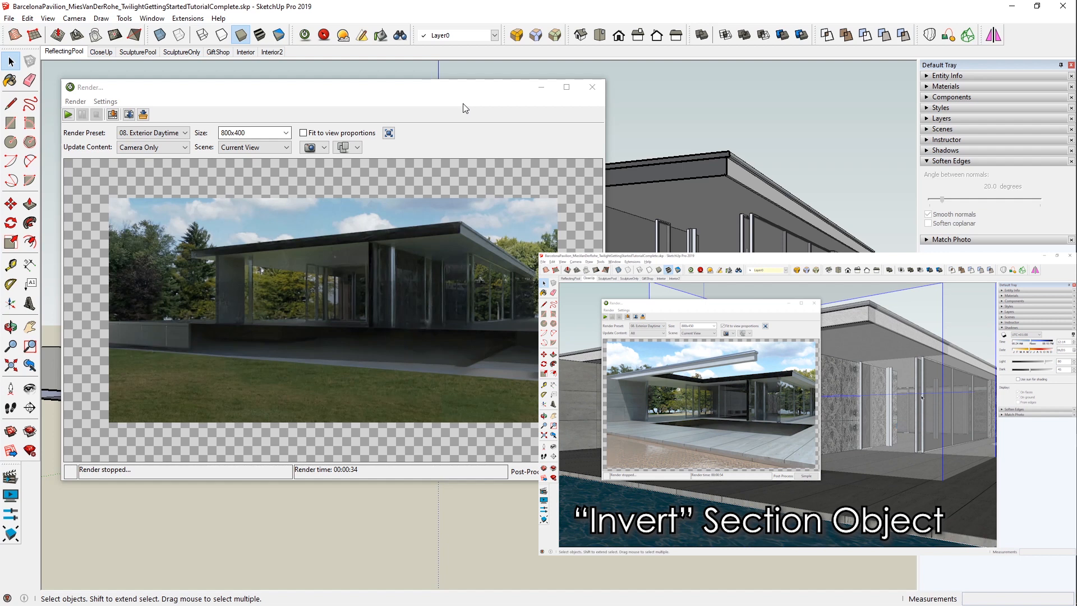
{"action": "left_click", "coordinate": [107, 102]}
{"action": "left_click", "coordinate": [201, 101]}
- Review the Twilight Render objects list again, down to the Infinite Plane
{"action": "left_click", "coordinate": [197, 20]}
{"action": "mouse_move", "coordinate": [309, 81]}
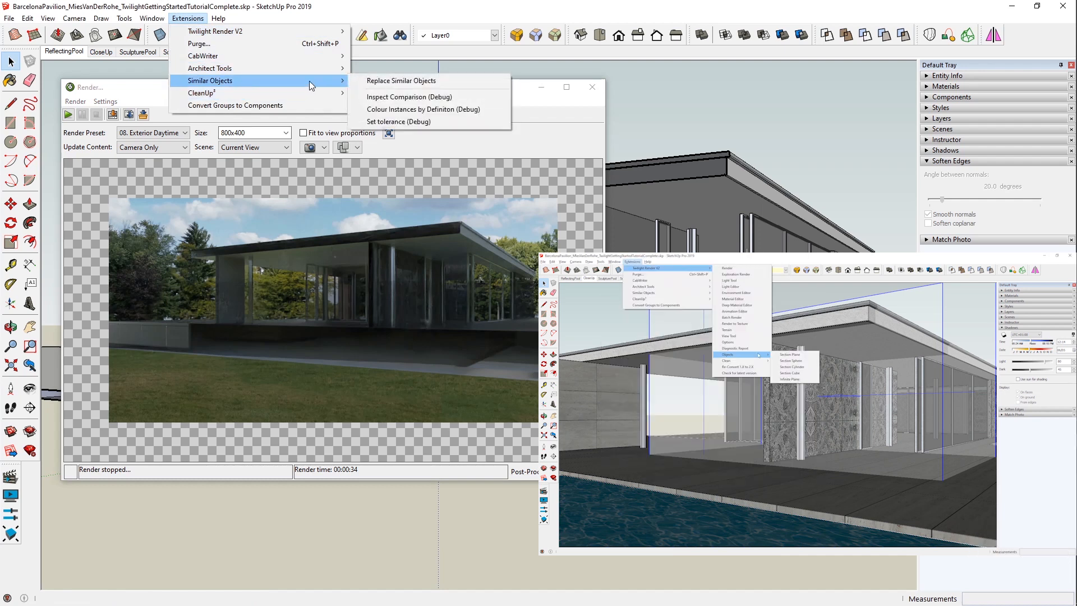
{"action": "mouse_move", "coordinate": [343, 30]}
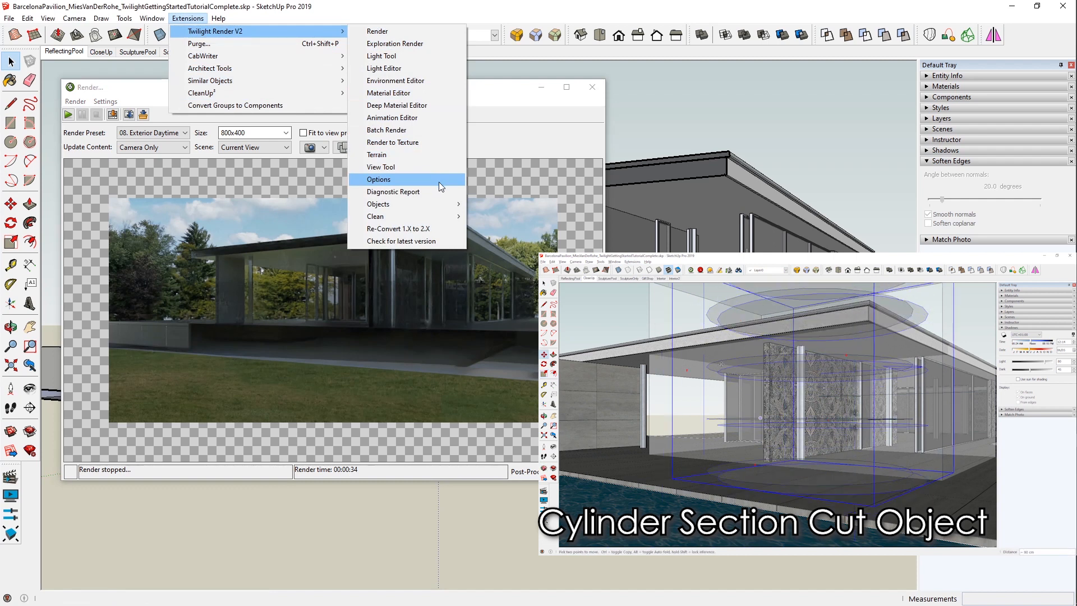
{"action": "mouse_move", "coordinate": [443, 204]}
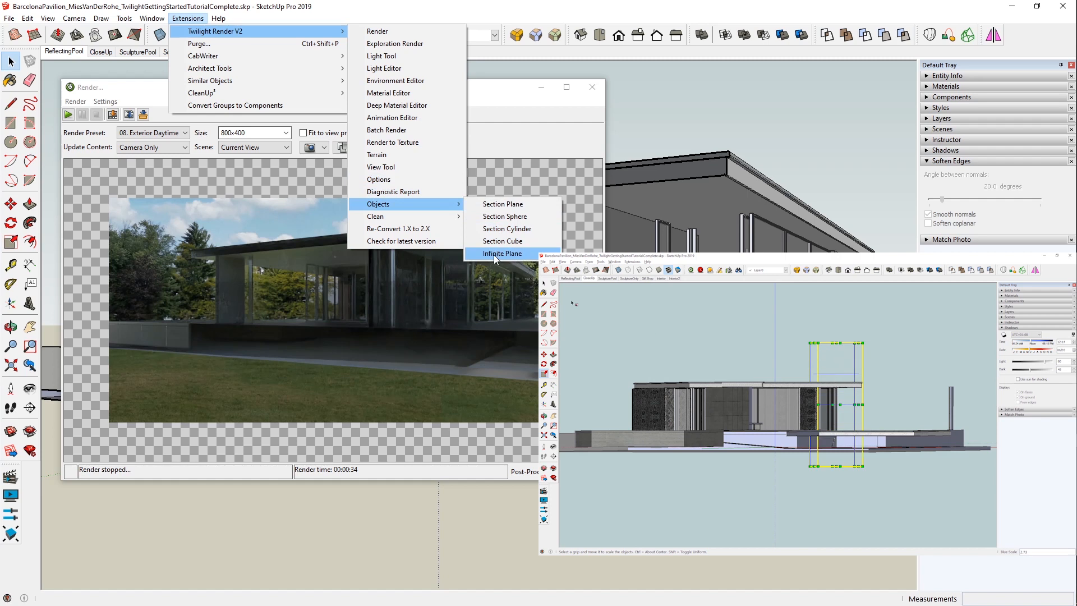
{"action": "left_click", "coordinate": [494, 254]}
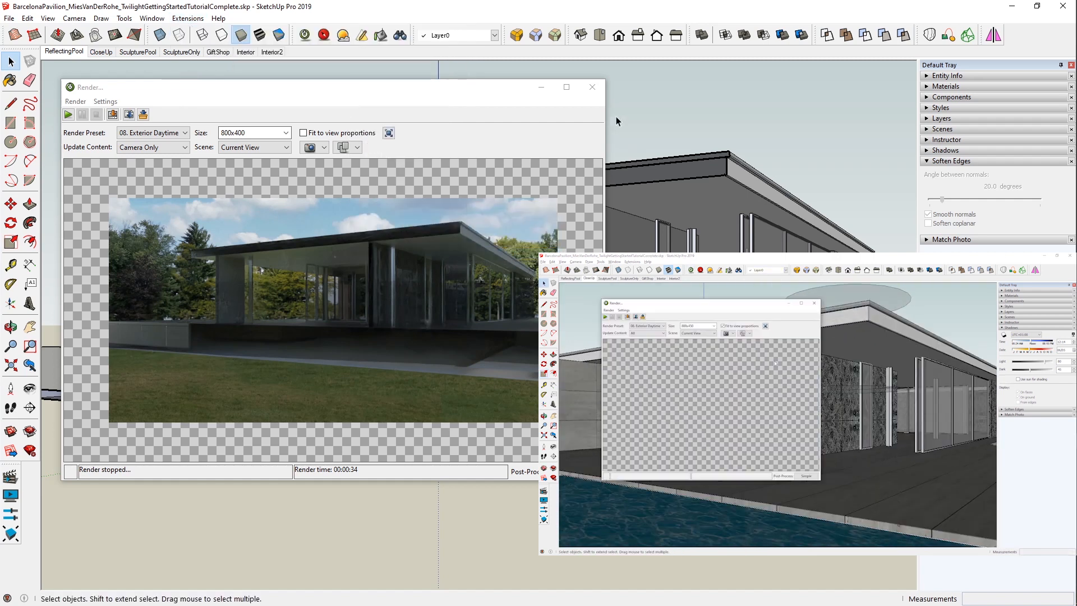
- Close the render window without saving and examine the section cut through the pavilion from several angles
{"action": "left_click", "coordinate": [593, 87]}
{"action": "left_click", "coordinate": [325, 272]}
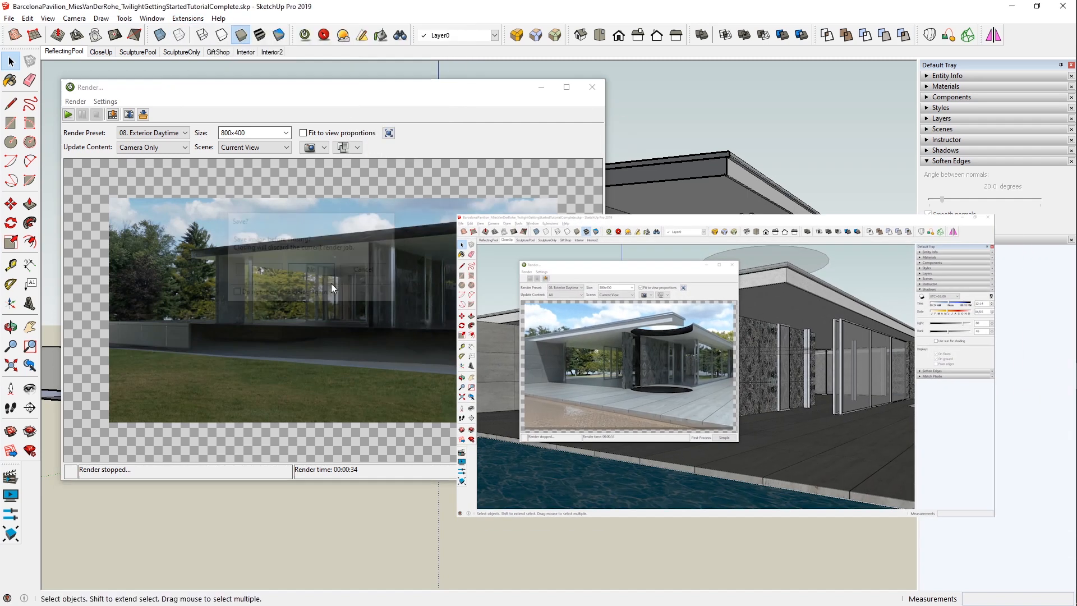
{"action": "middle_click_drag", "start_coordinate": [534, 388], "coordinate": [568, 453]}
{"action": "left_click", "coordinate": [568, 452]}
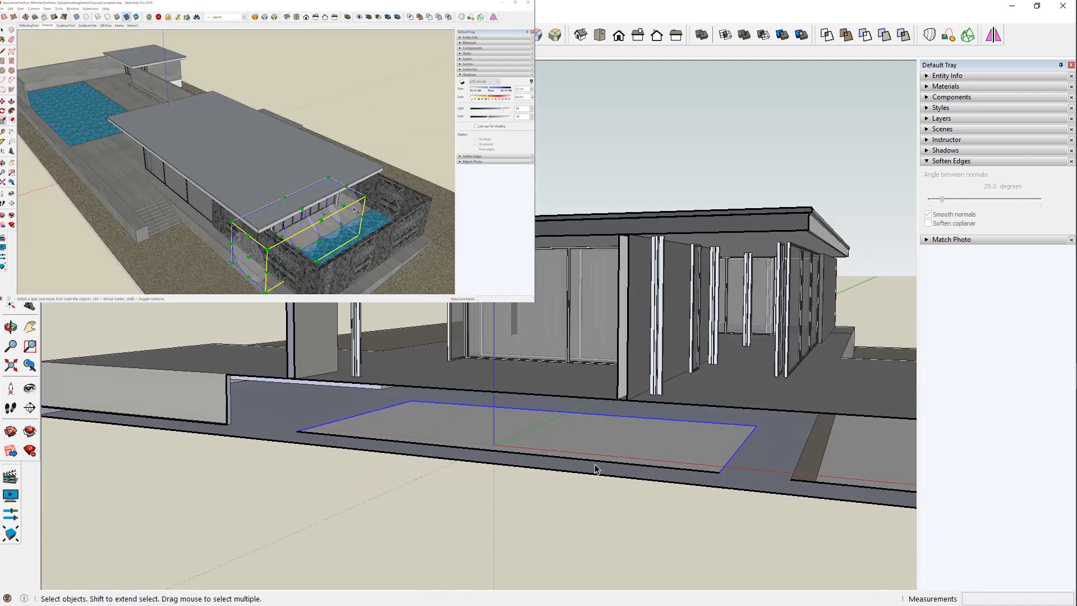
{"action": "middle_click_drag", "start_coordinate": [558, 449], "coordinate": [512, 454]}
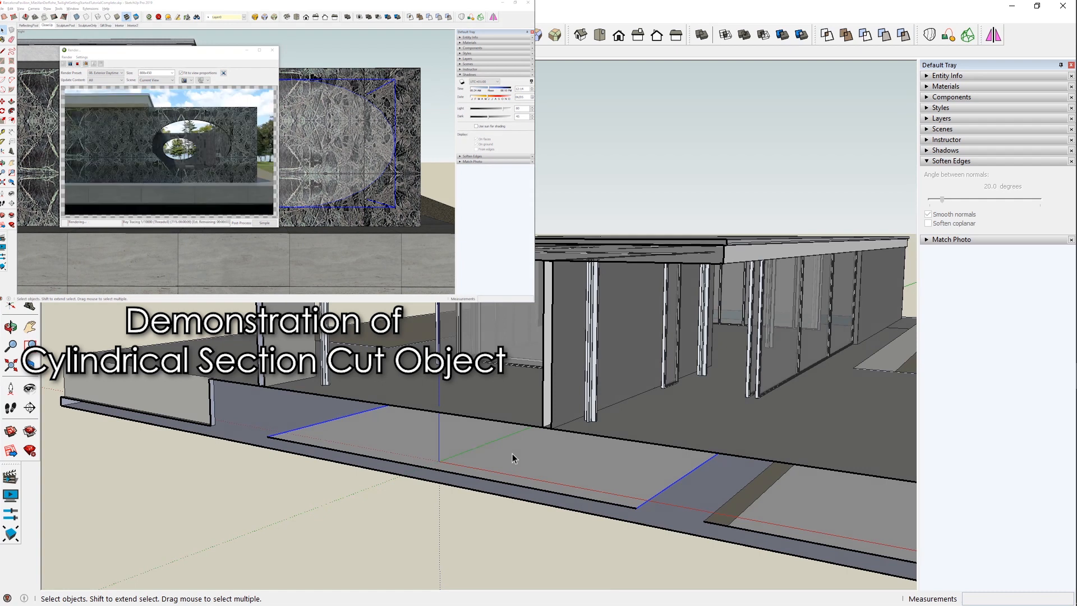
{"action": "left_click", "coordinate": [513, 453]}
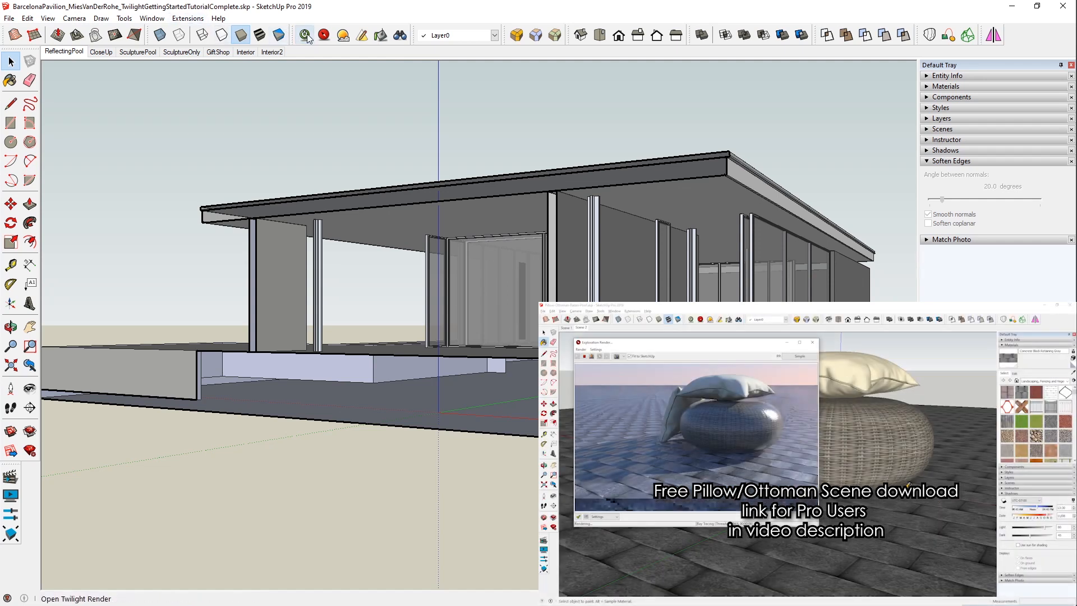
- Reopen the Twilight render window and turn off Section Cut Rendering
{"action": "left_click", "coordinate": [305, 35]}
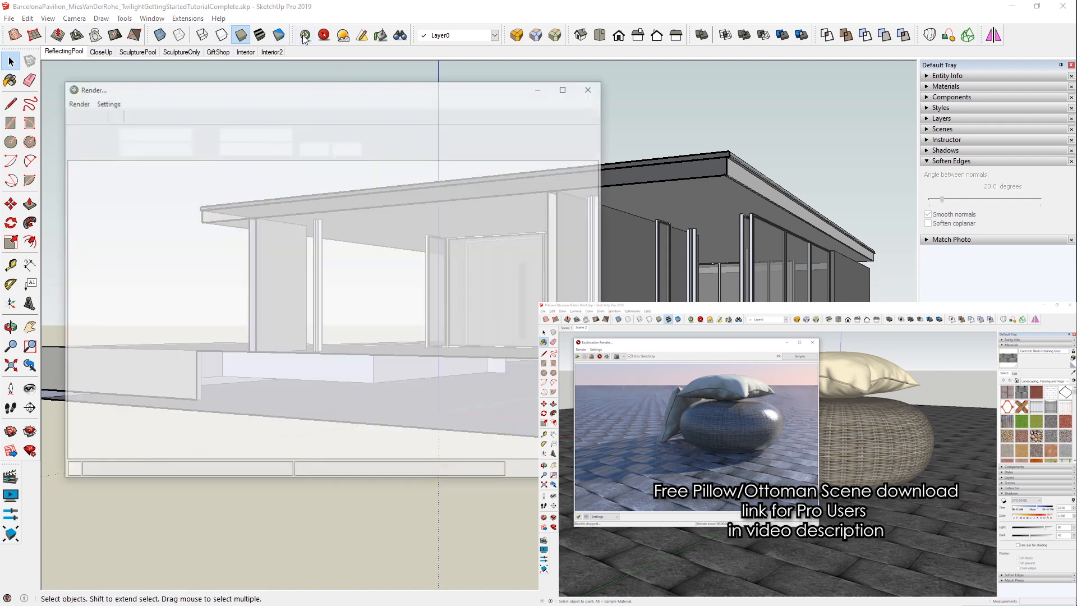
{"action": "left_click", "coordinate": [105, 102]}
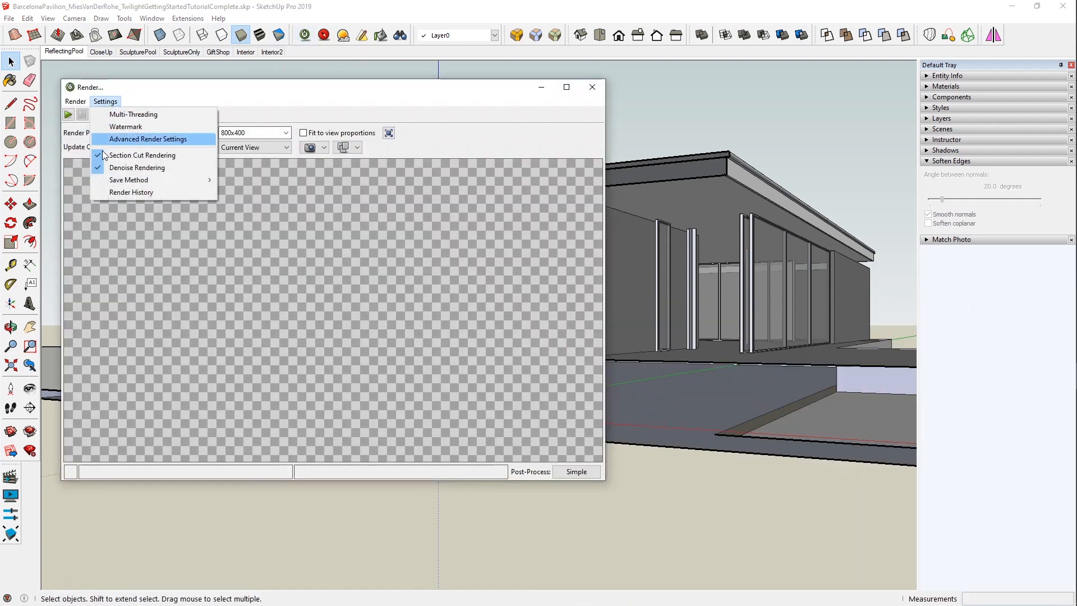
{"action": "left_click", "coordinate": [98, 156]}
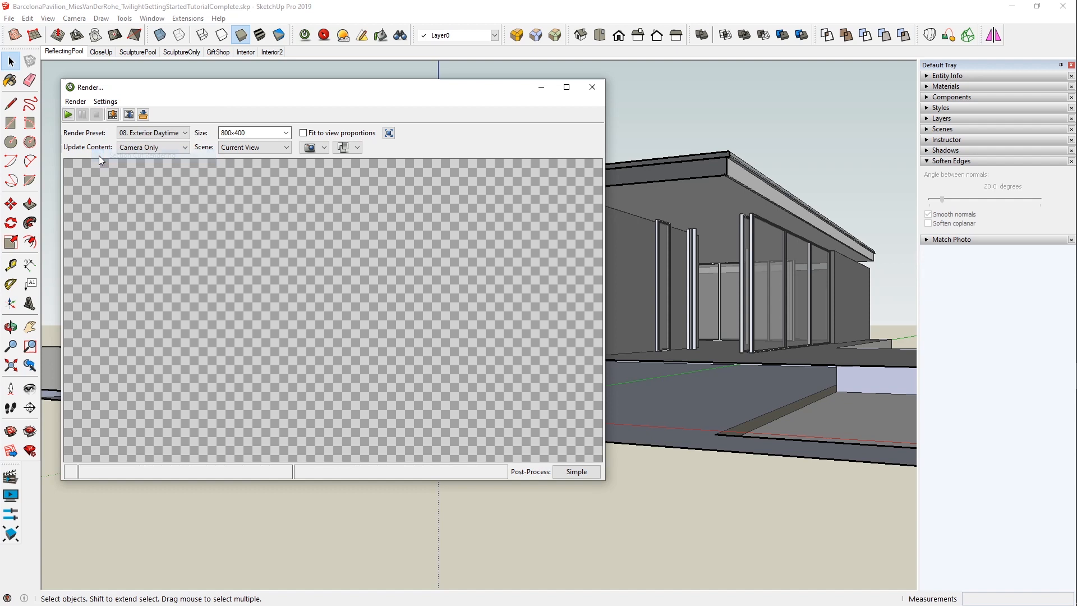
- Set the render save method to Presave
{"action": "left_click", "coordinate": [109, 103]}
{"action": "left_click", "coordinate": [109, 103]}
{"action": "left_click", "coordinate": [110, 103]}
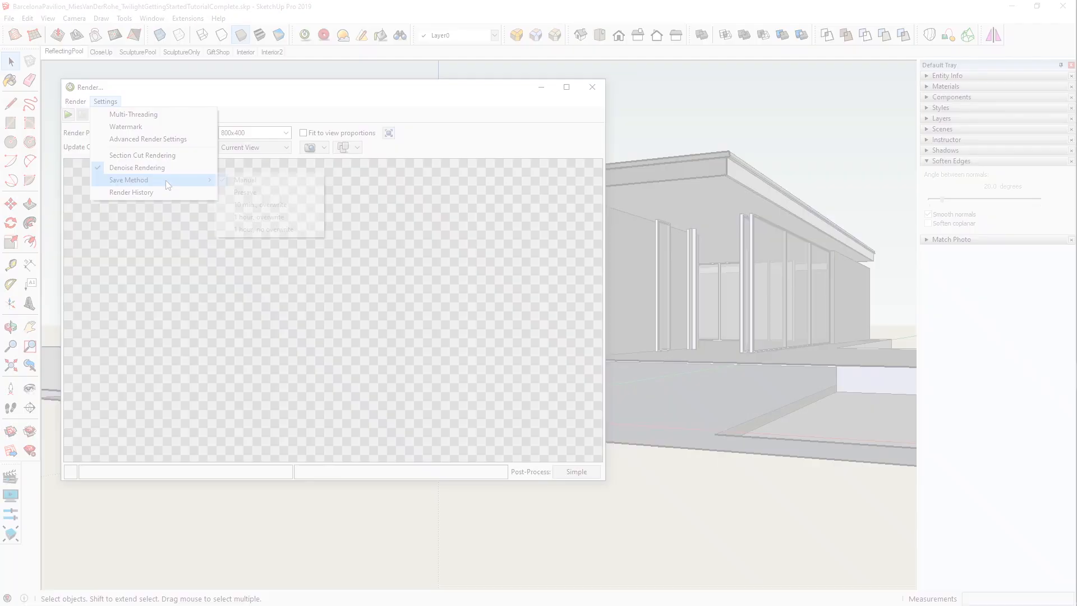
{"action": "mouse_move", "coordinate": [166, 181]}
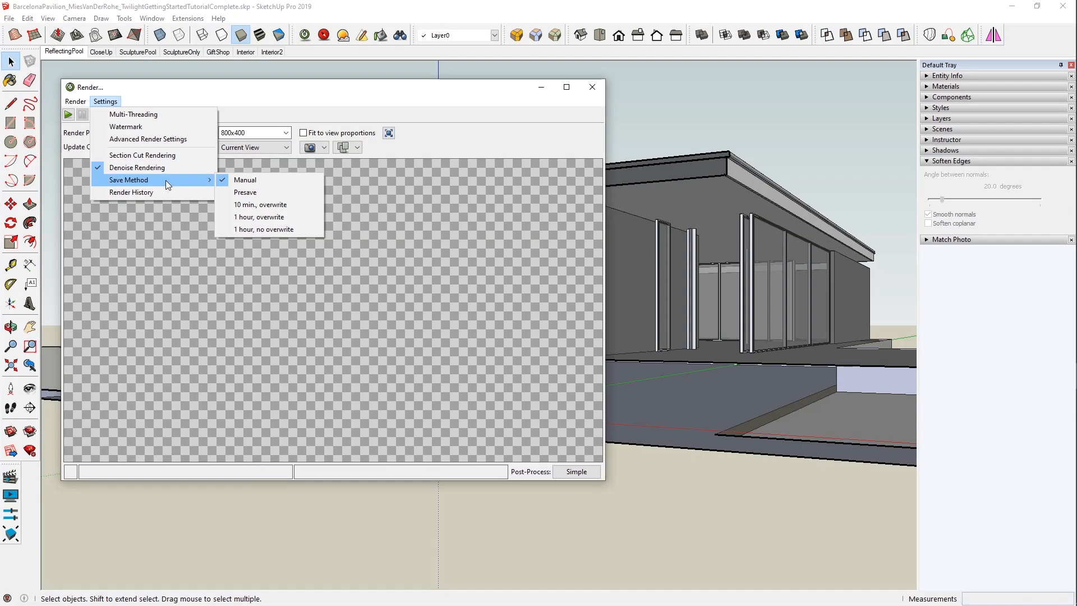
{"action": "left_click", "coordinate": [252, 193]}
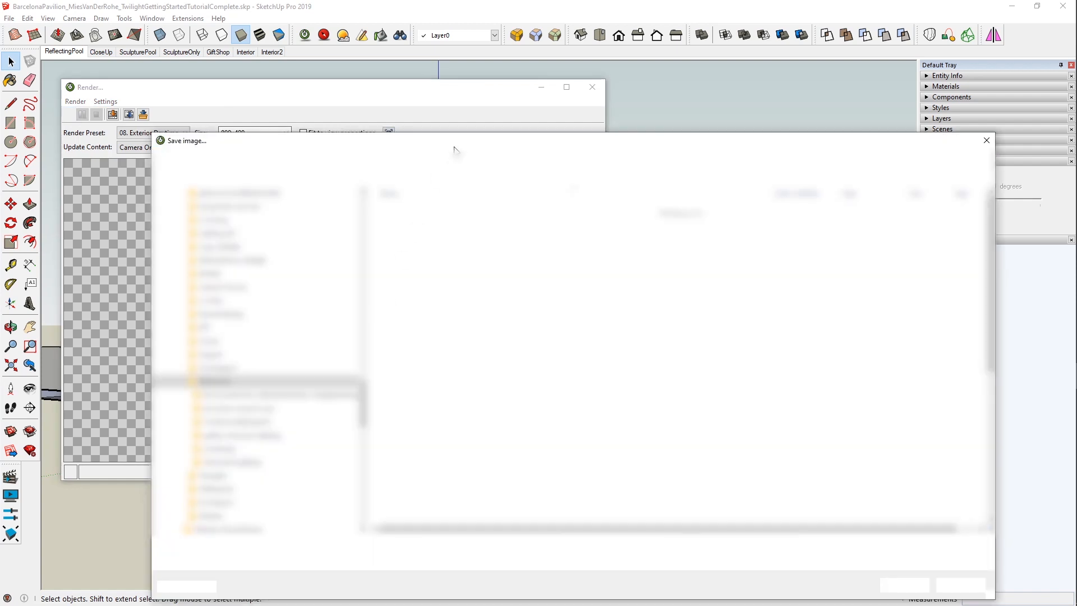
- Give the presaved image a file name and confirm the save so the render starts
{"action": "left_click_drag", "start_coordinate": [452, 149], "coordinate": [373, 96]}
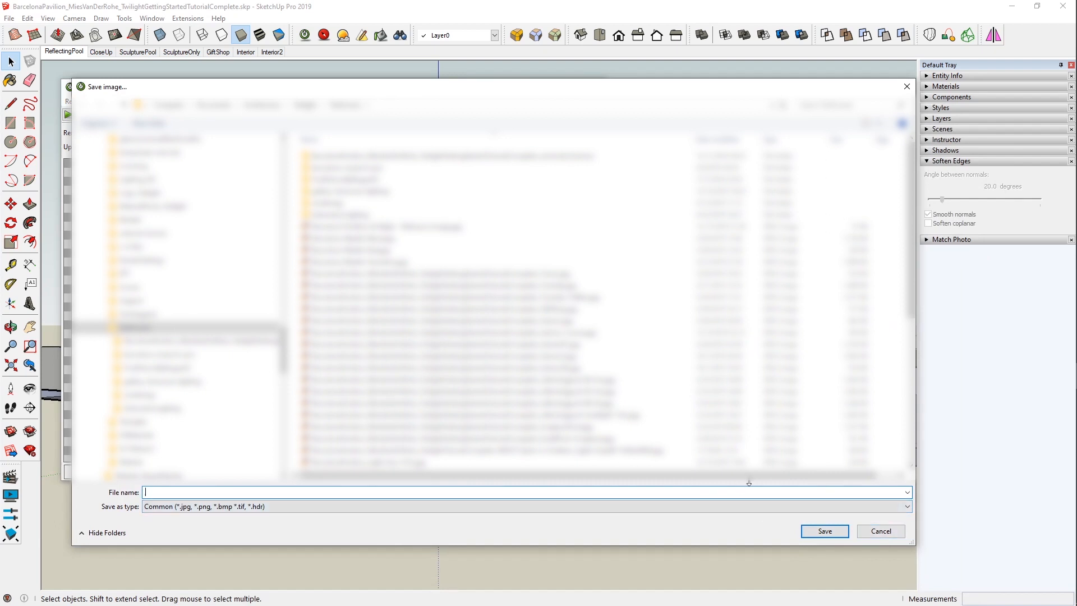
{"action": "left_click", "coordinate": [752, 500]}
{"action": "left_click", "coordinate": [833, 530]}
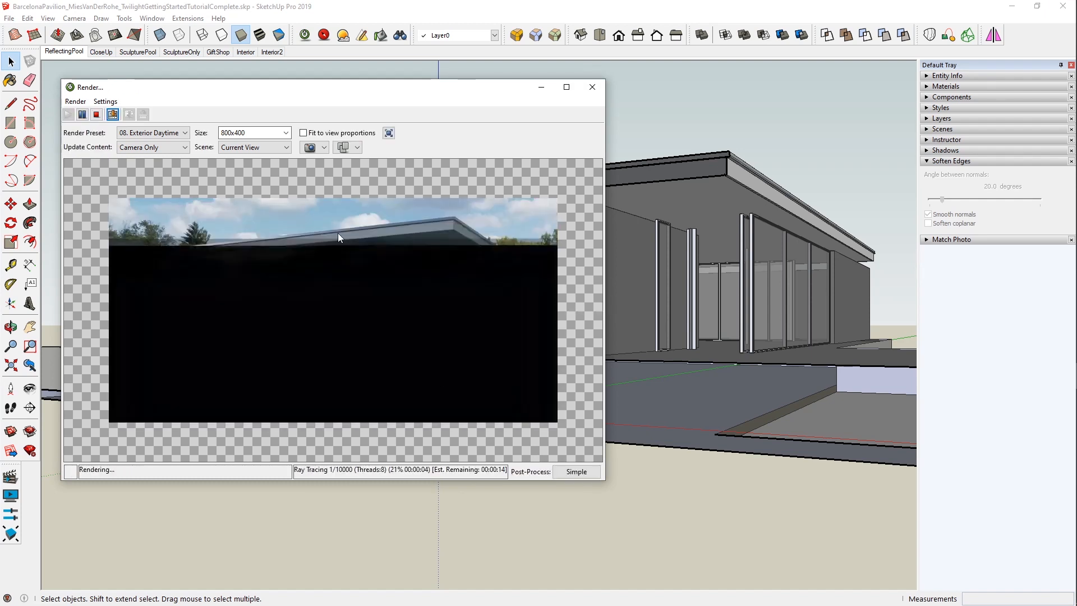
- Look over the Easy render presets without changing the selected one, and stop the running render
{"action": "left_click", "coordinate": [185, 134]}
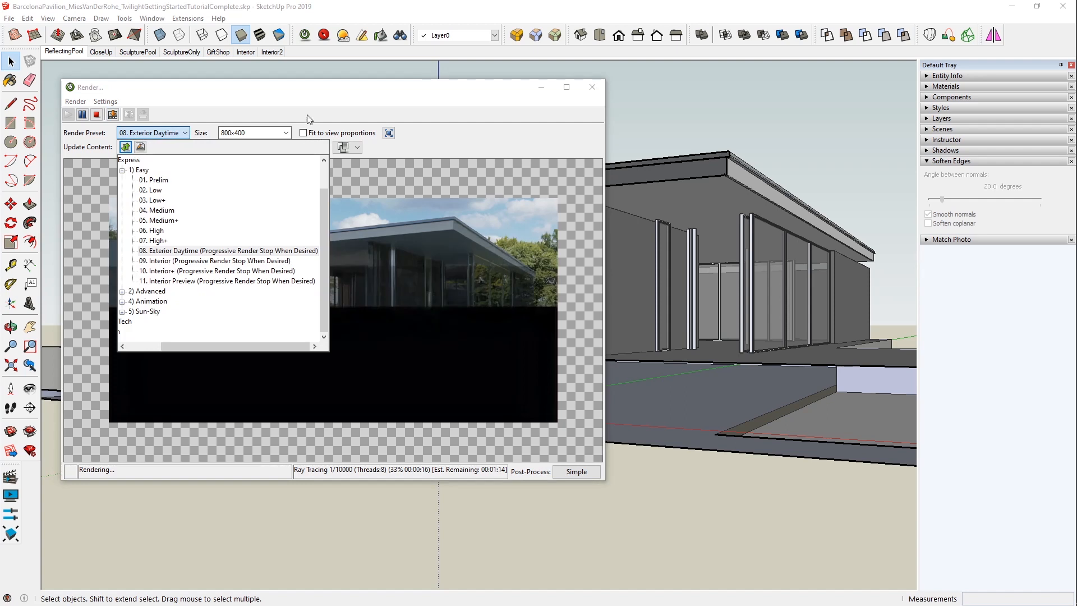
{"action": "left_click", "coordinate": [316, 93]}
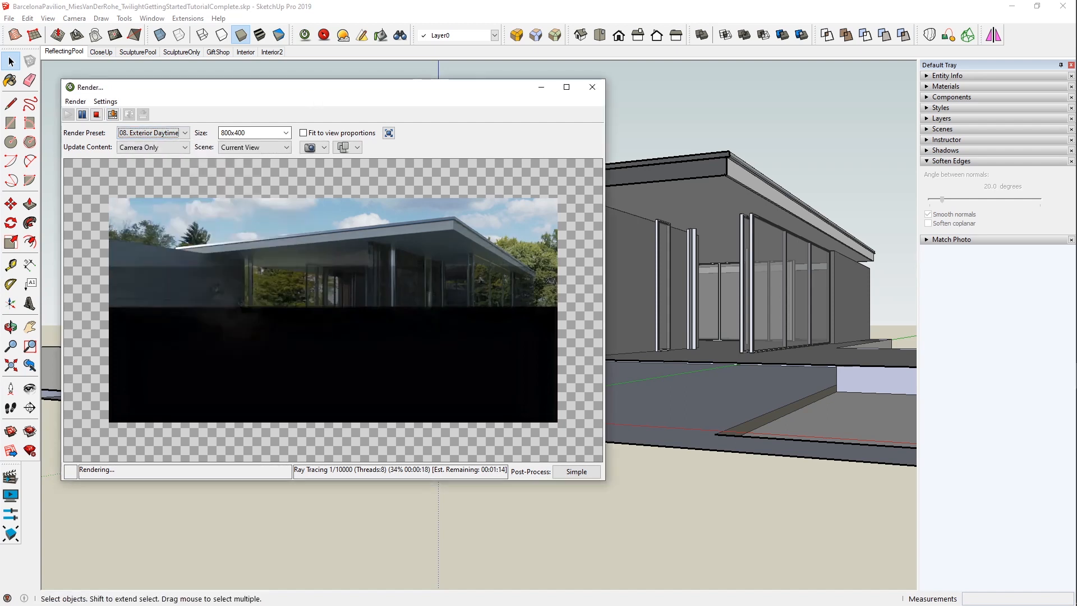
{"action": "left_click", "coordinate": [96, 114]}
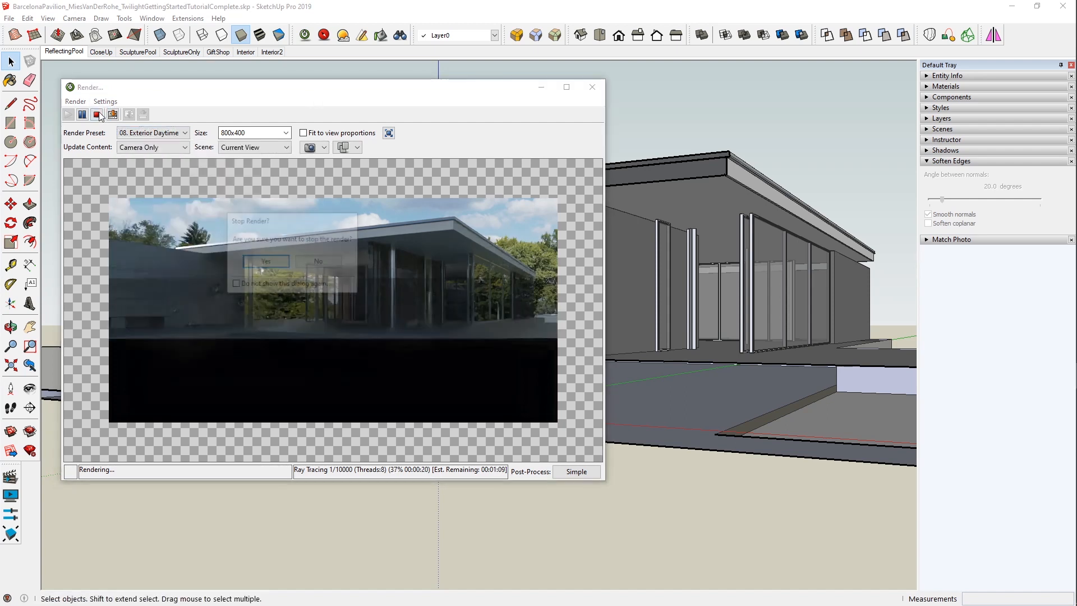
{"action": "left_click", "coordinate": [267, 263]}
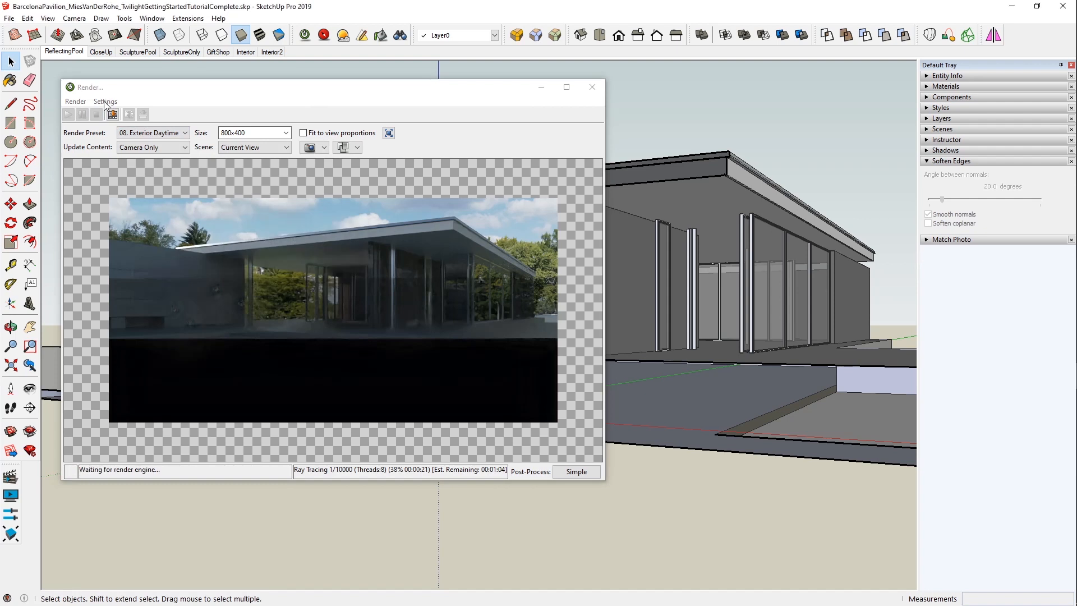
- Call up the render history from the stopped render, close the render window and reopen it
{"action": "left_click", "coordinate": [105, 101]}
{"action": "mouse_move", "coordinate": [162, 179]}
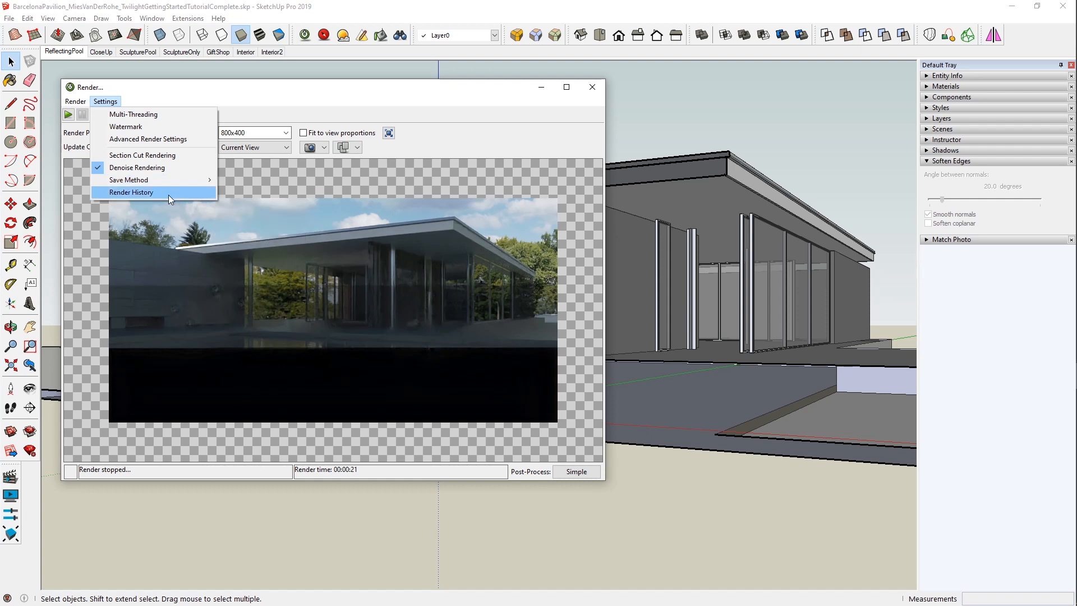
{"action": "left_click", "coordinate": [137, 193]}
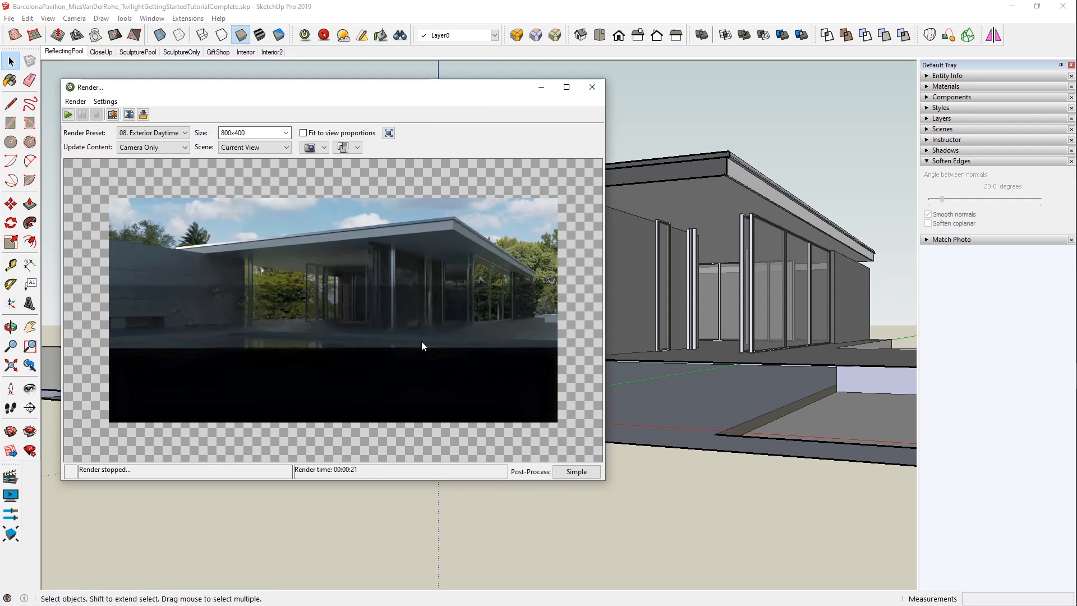
{"action": "left_click", "coordinate": [593, 87]}
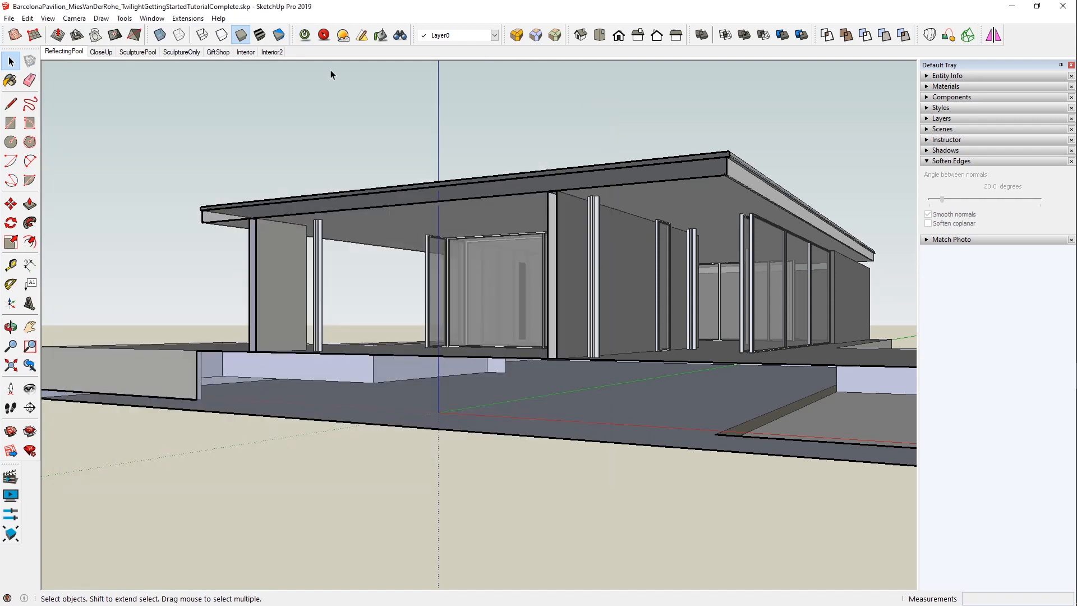
{"action": "left_click", "coordinate": [305, 35]}
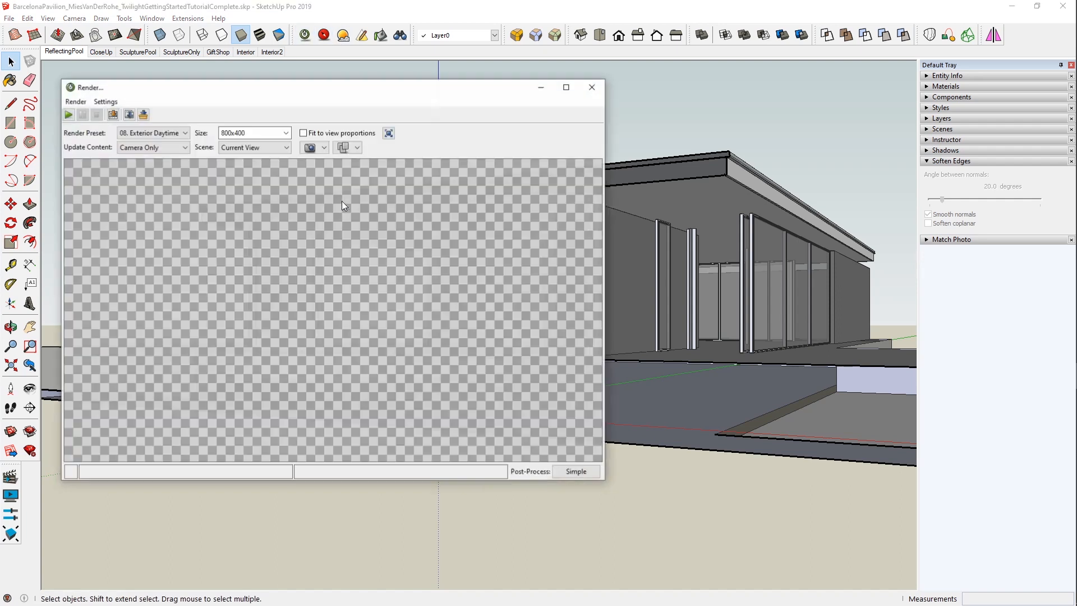
- Open saved render 0010 from the render history and enlarge its viewing window
{"action": "left_click", "coordinate": [105, 101]}
{"action": "left_click", "coordinate": [147, 192]}
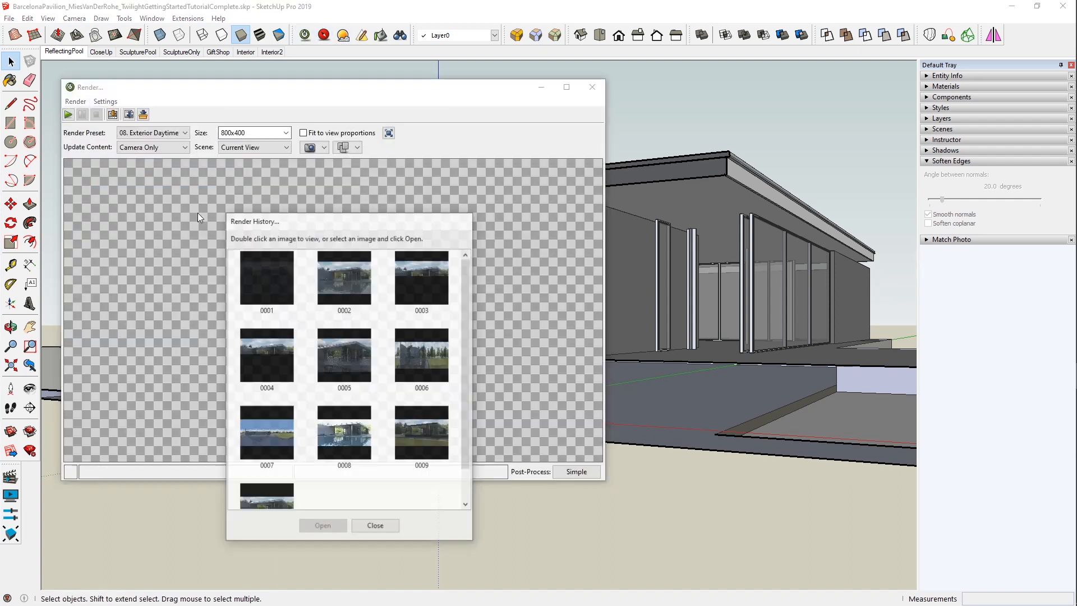
{"action": "left_click", "coordinate": [279, 491]}
{"action": "double_click", "coordinate": [274, 479]}
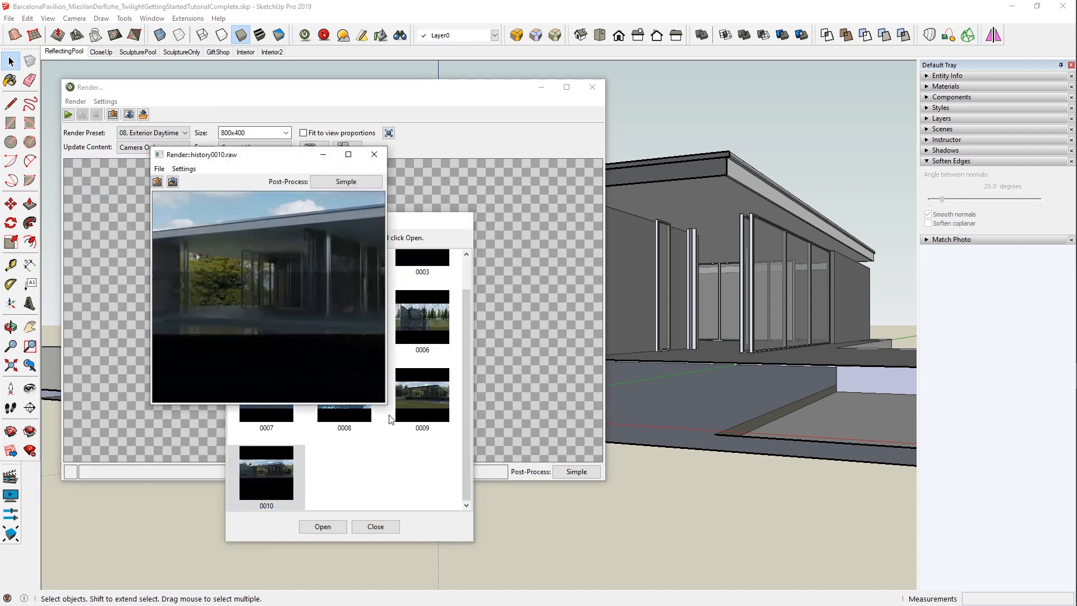
{"action": "left_click_drag", "start_coordinate": [387, 405], "coordinate": [704, 514]}
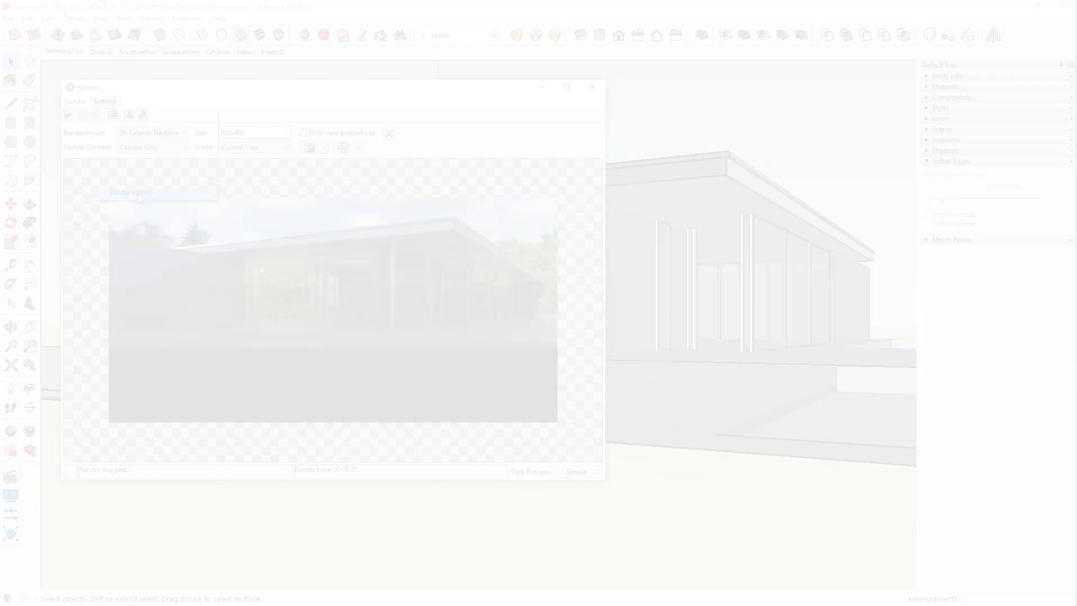
- Reopen the render history, look through the saved renders and open render 0006
{"action": "left_click", "coordinate": [139, 197]}
{"action": "left_click_drag", "start_coordinate": [400, 218], "coordinate": [404, 71]}
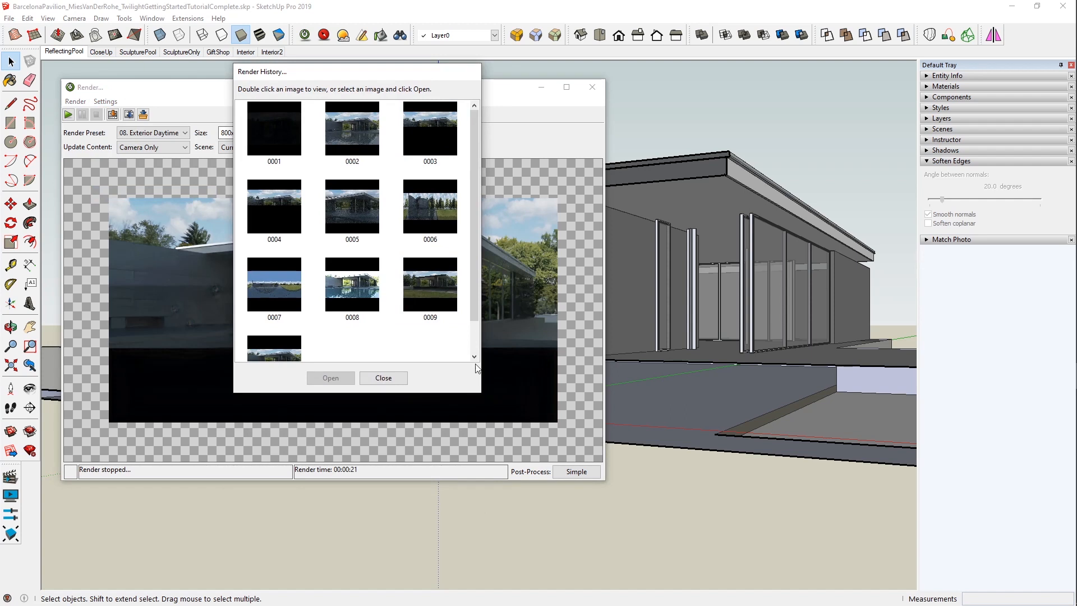
{"action": "scroll", "coordinate": [478, 366], "scroll_direction": "down", "scroll_amount": 2}
{"action": "scroll", "coordinate": [485, 270], "scroll_direction": "up", "scroll_amount": 2}
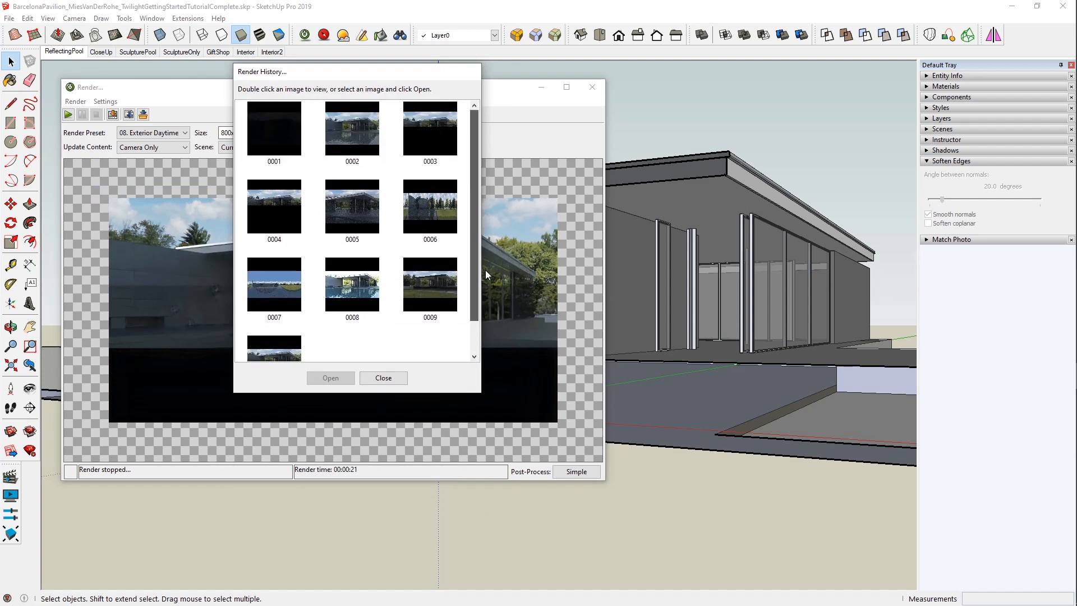
{"action": "left_click", "coordinate": [429, 218]}
{"action": "double_click", "coordinate": [429, 216]}
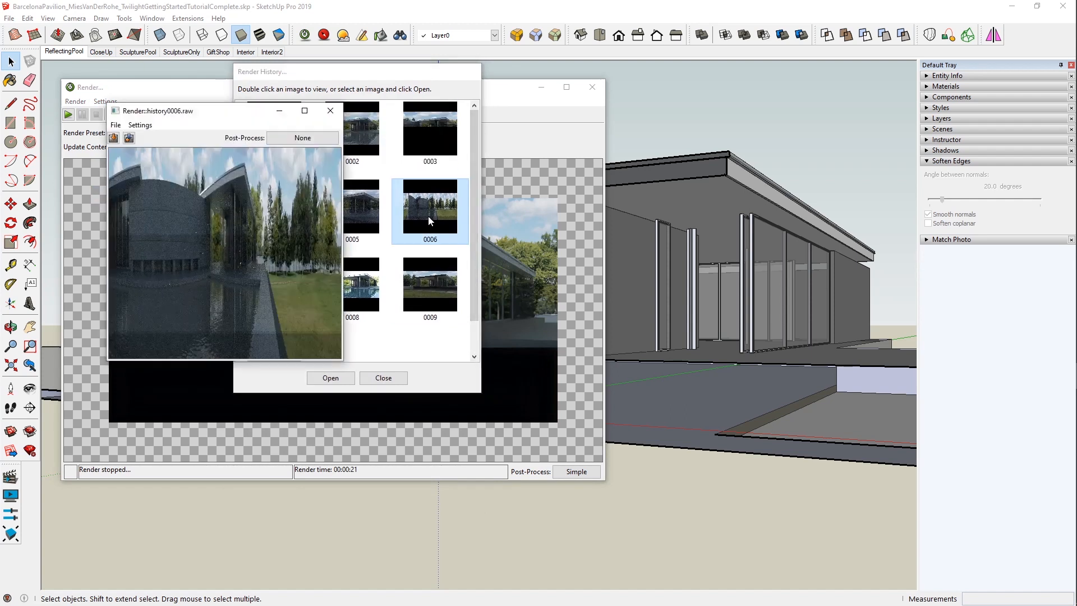
- Examine the post-process, denoise and file options available for saved render 0006 without changing them
{"action": "left_click", "coordinate": [306, 142]}
{"action": "left_click", "coordinate": [280, 173]}
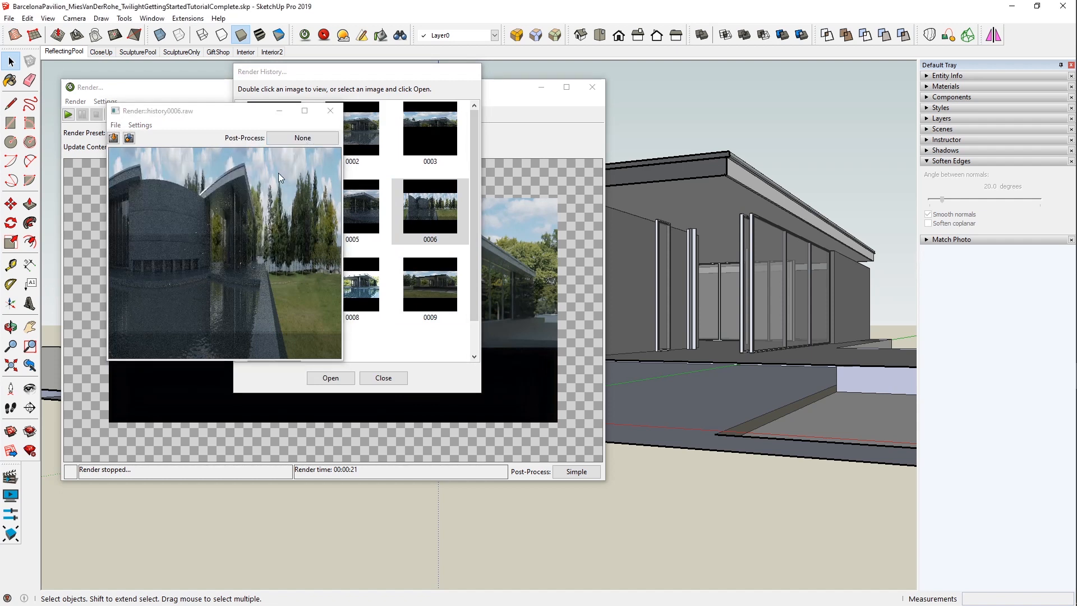
{"action": "left_click", "coordinate": [321, 139]}
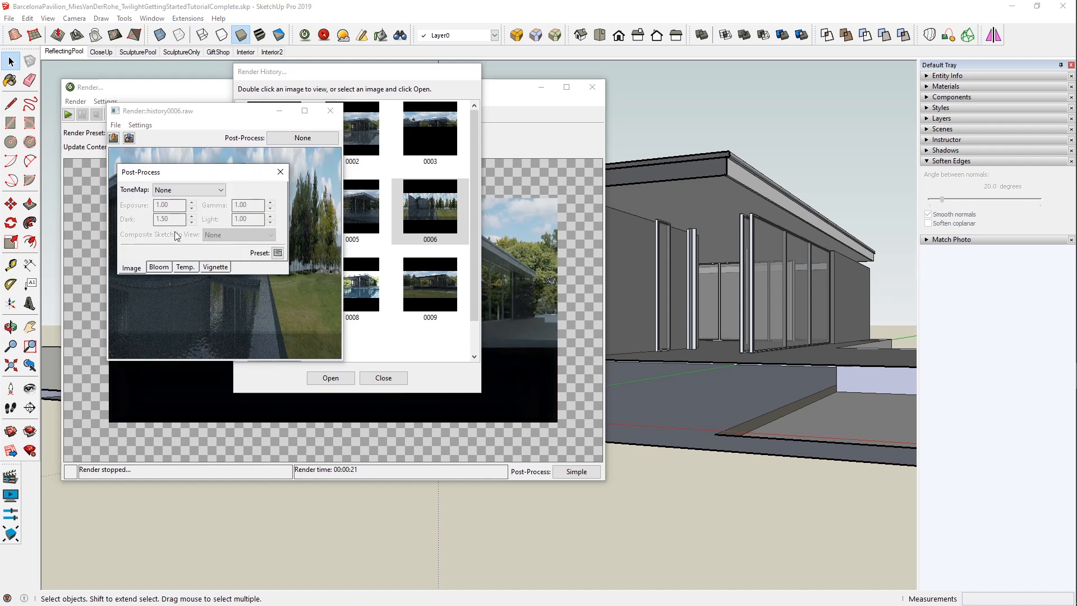
{"action": "left_click", "coordinate": [279, 172]}
{"action": "left_click", "coordinate": [141, 125]}
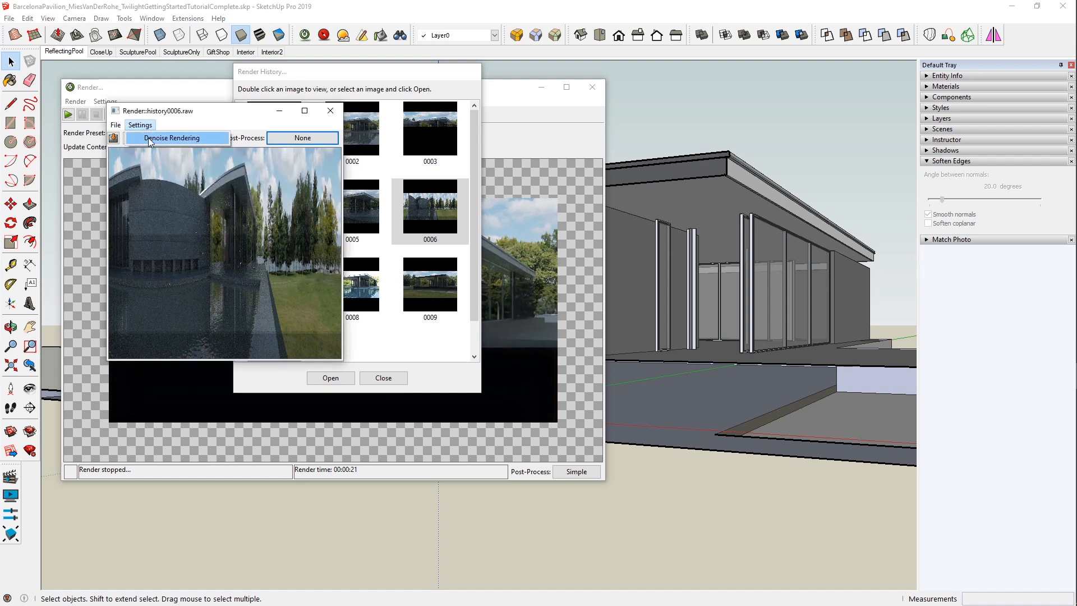
{"action": "left_click", "coordinate": [143, 125]}
{"action": "left_click", "coordinate": [116, 125]}
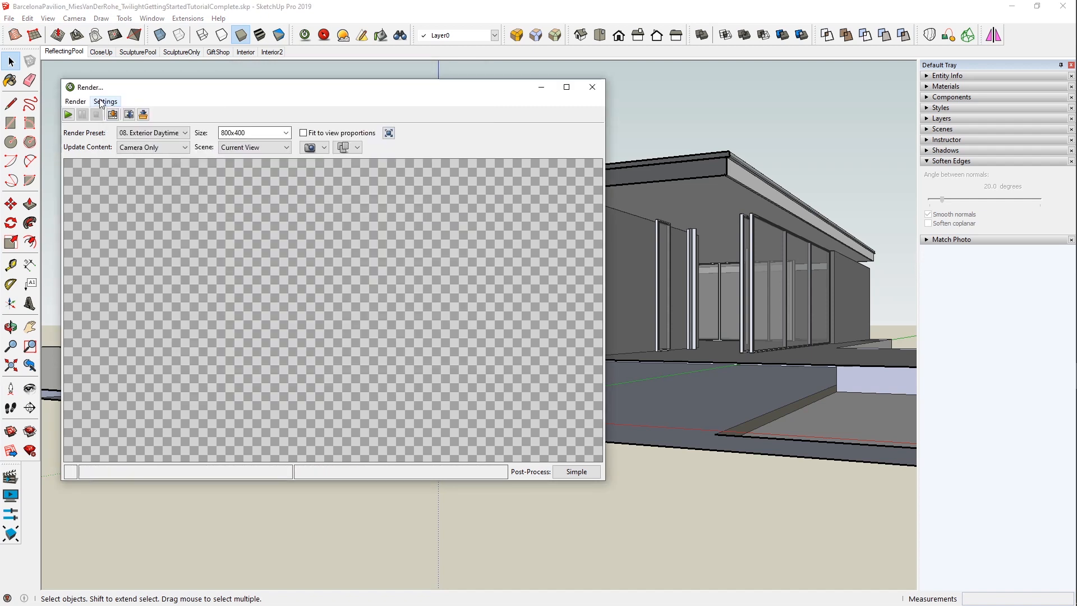
- Cancel the presave prompt of a newly started render and set the save method to Manual
{"action": "left_click", "coordinate": [68, 115]}
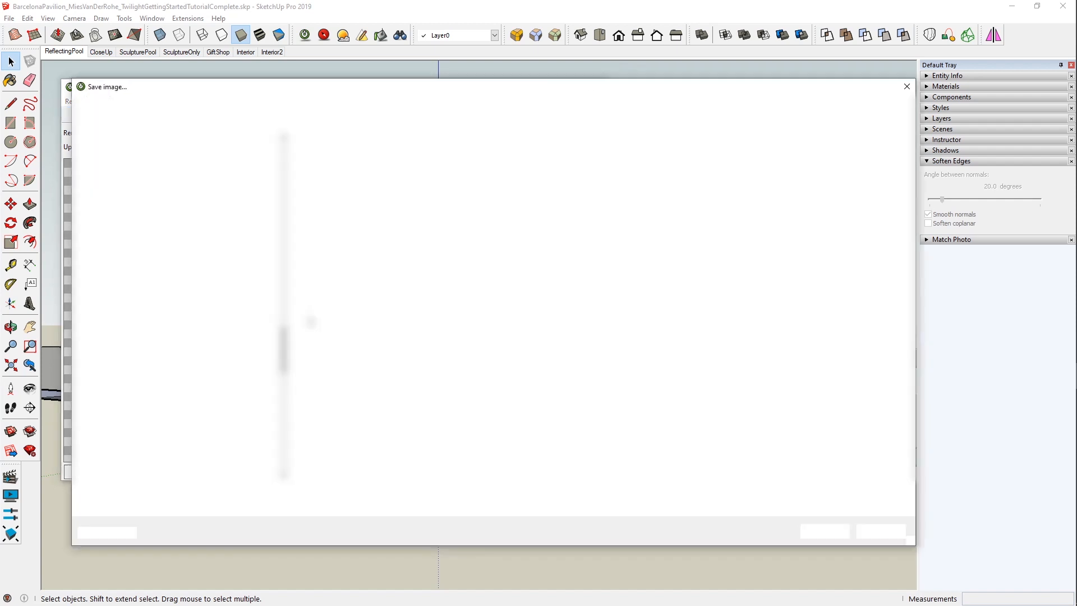
{"action": "left_click", "coordinate": [881, 531]}
{"action": "left_click", "coordinate": [107, 101]}
{"action": "mouse_move", "coordinate": [179, 181]}
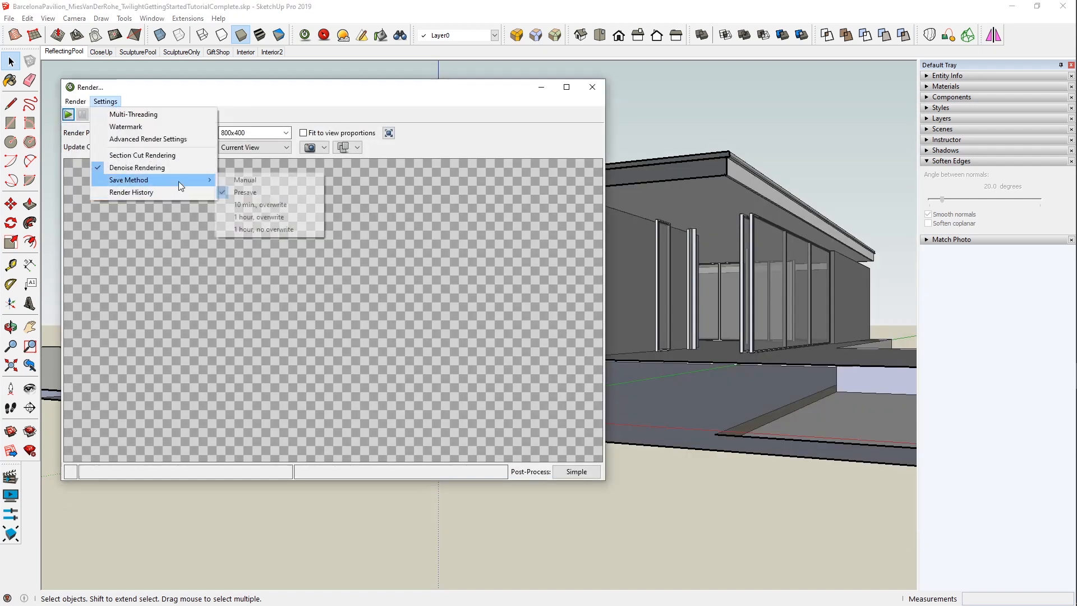
{"action": "left_click", "coordinate": [268, 180]}
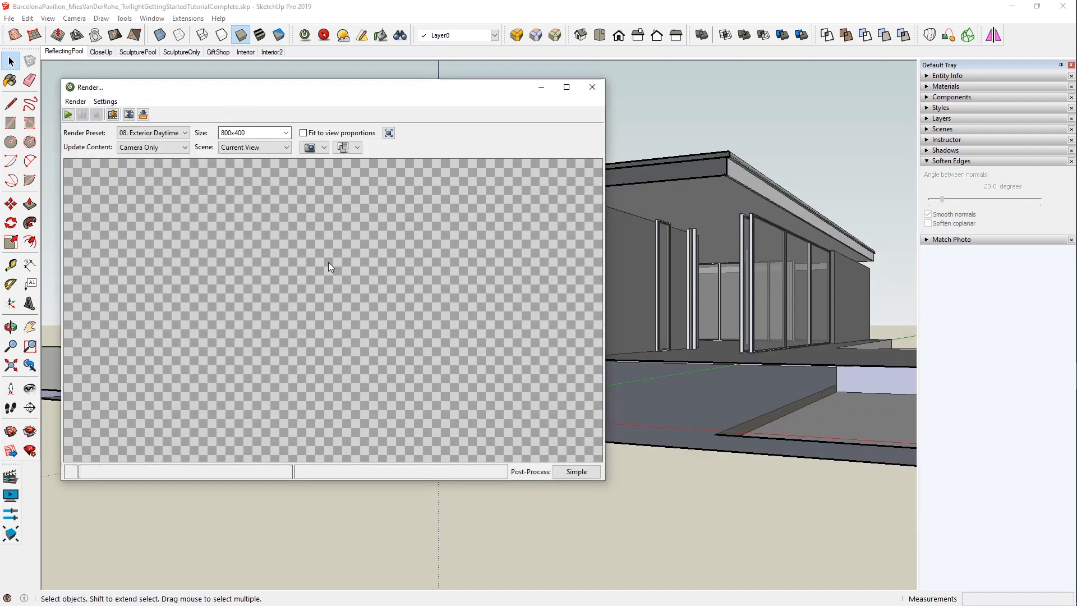
- Render the current view at 800x400 and open the Save As dialog for the image with its file name ready for editing
{"action": "left_click", "coordinate": [68, 114]}
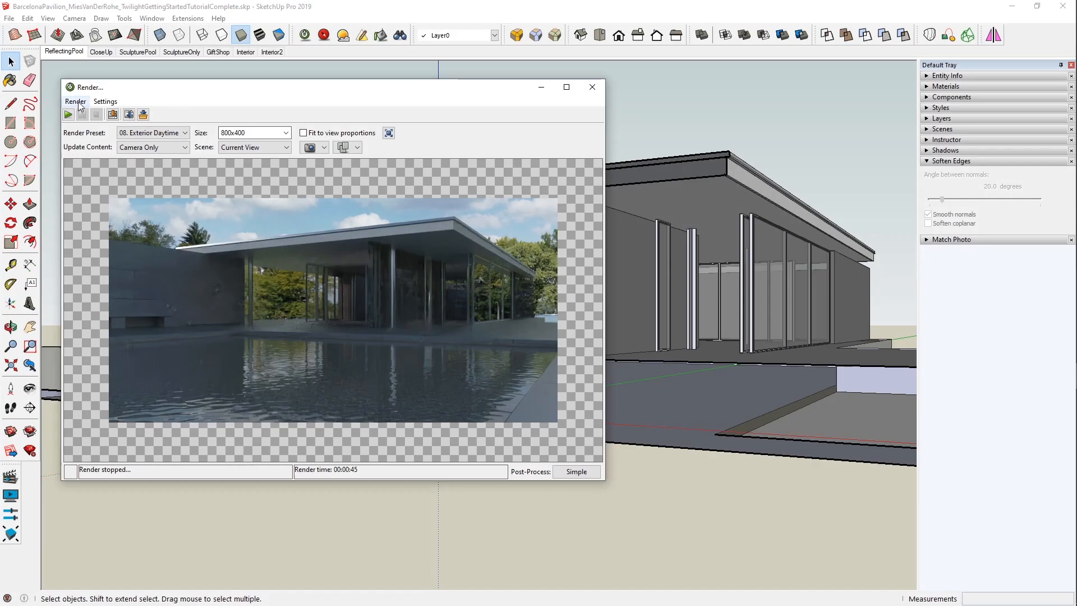
{"action": "left_click", "coordinate": [79, 103]}
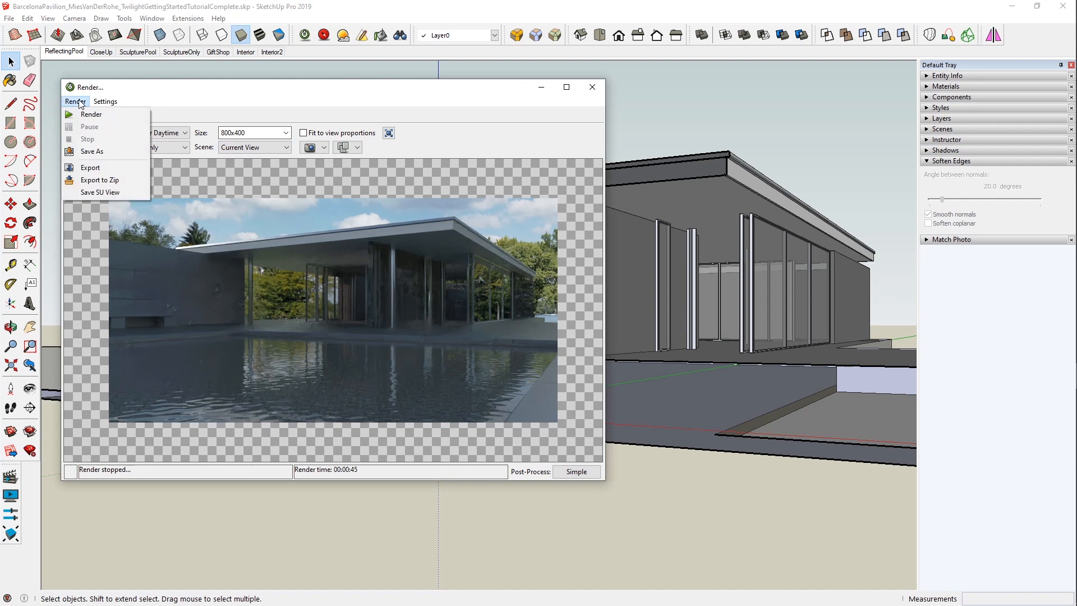
{"action": "left_click", "coordinate": [92, 152]}
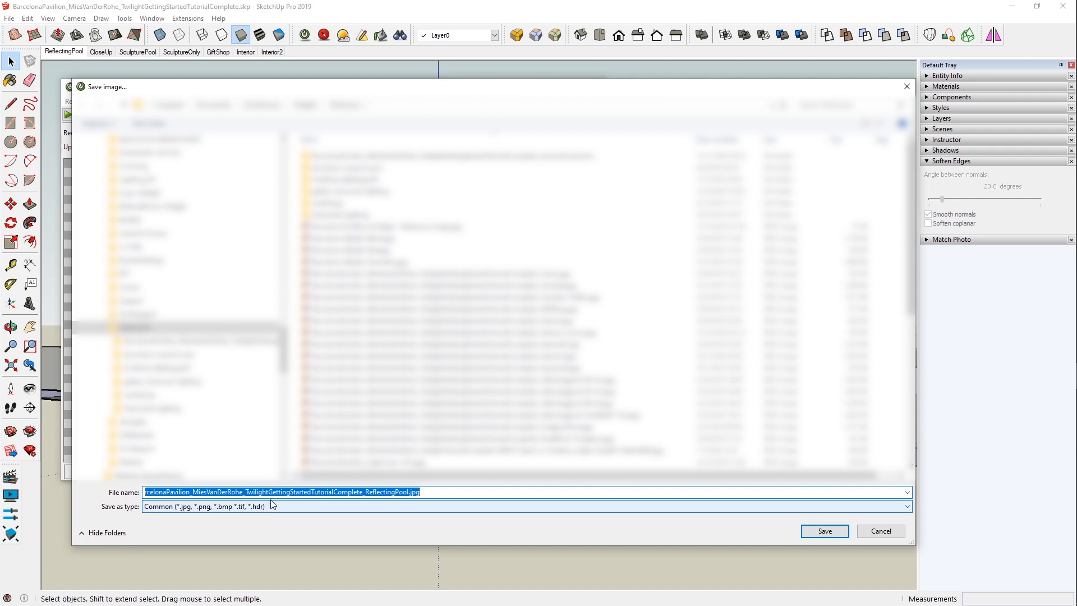
{"action": "left_click", "coordinate": [429, 494]}
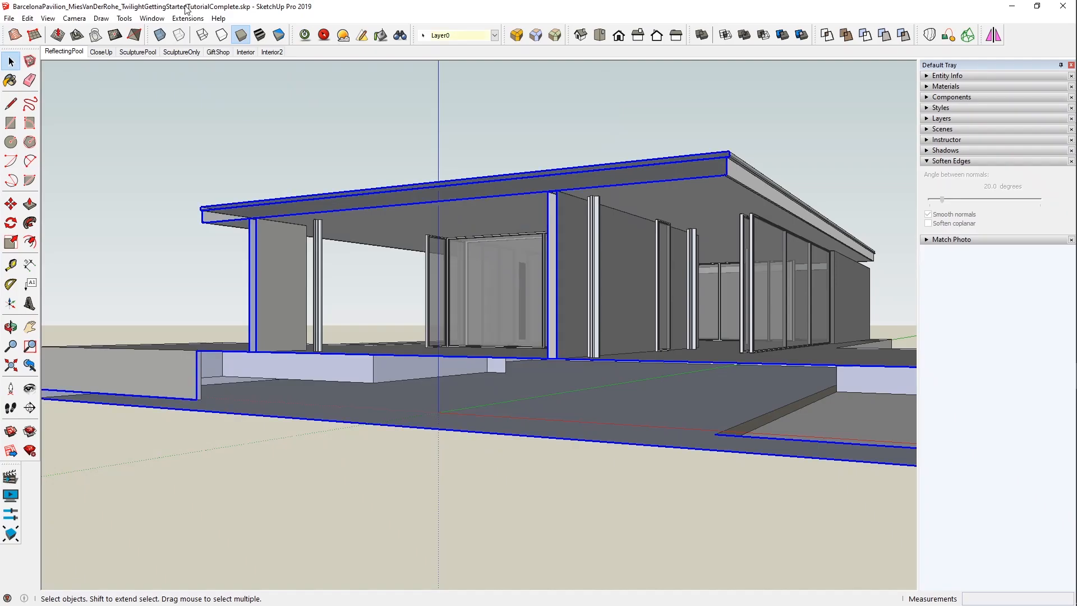
- Open the Twilight Render options and review the Options, Directories and AddOns pages
{"action": "left_click", "coordinate": [190, 18]}
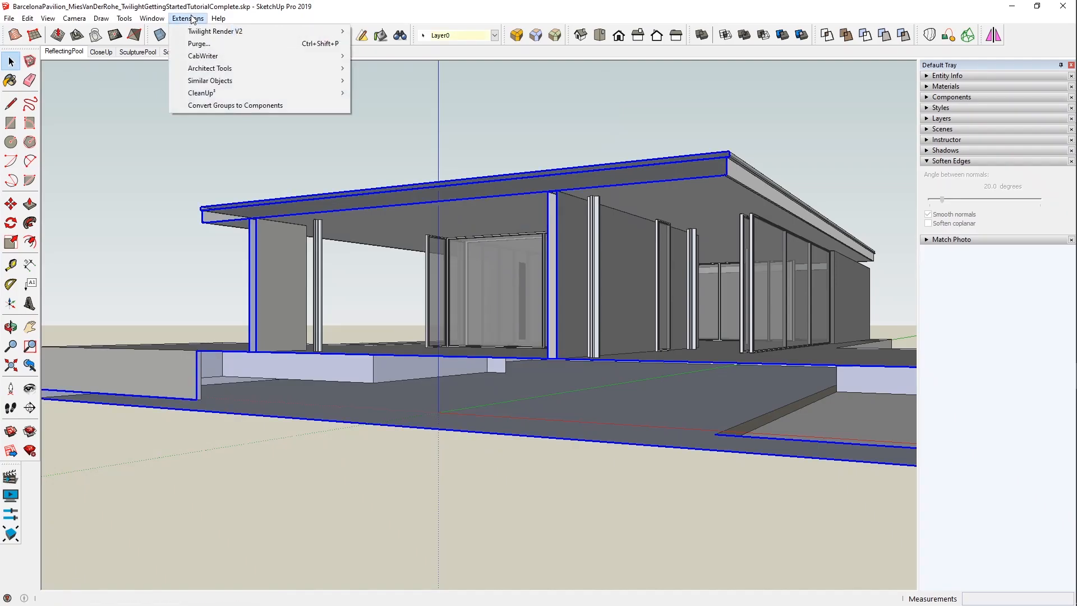
{"action": "mouse_move", "coordinate": [215, 32]}
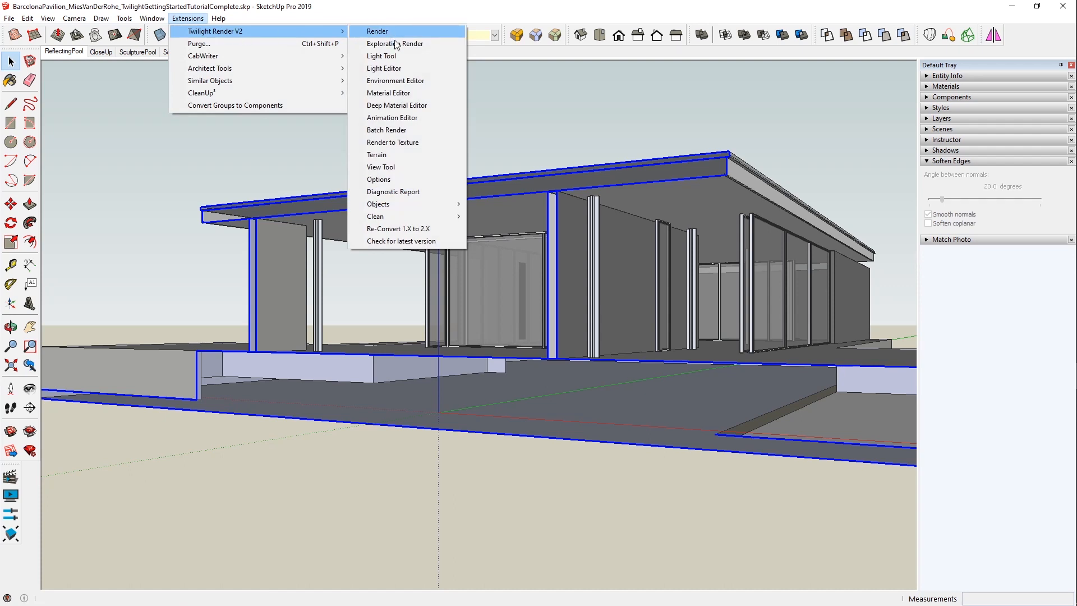
{"action": "left_click", "coordinate": [413, 181]}
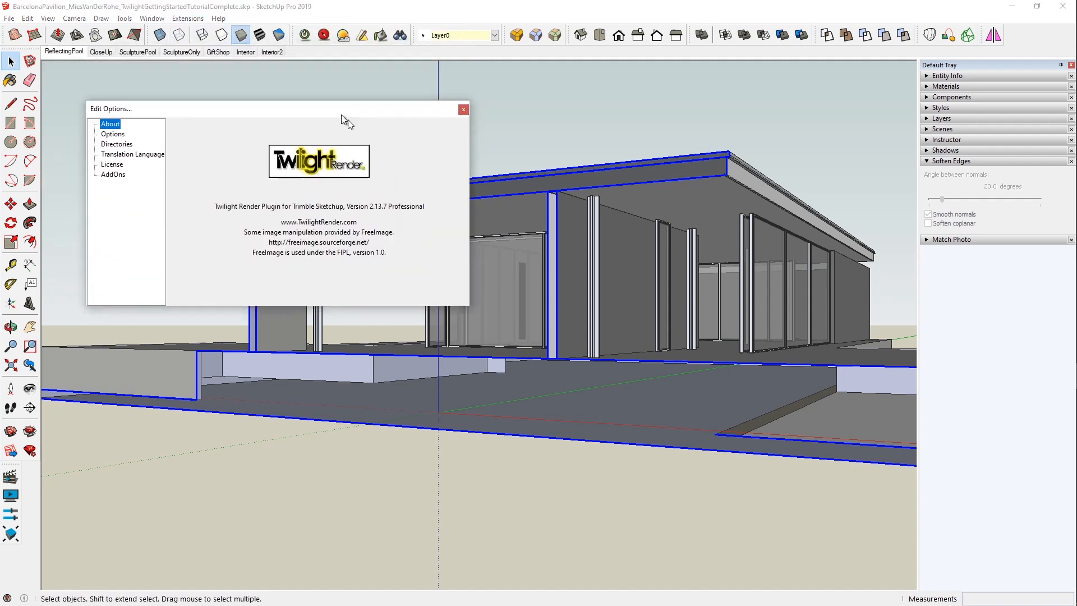
{"action": "left_click", "coordinate": [162, 162]}
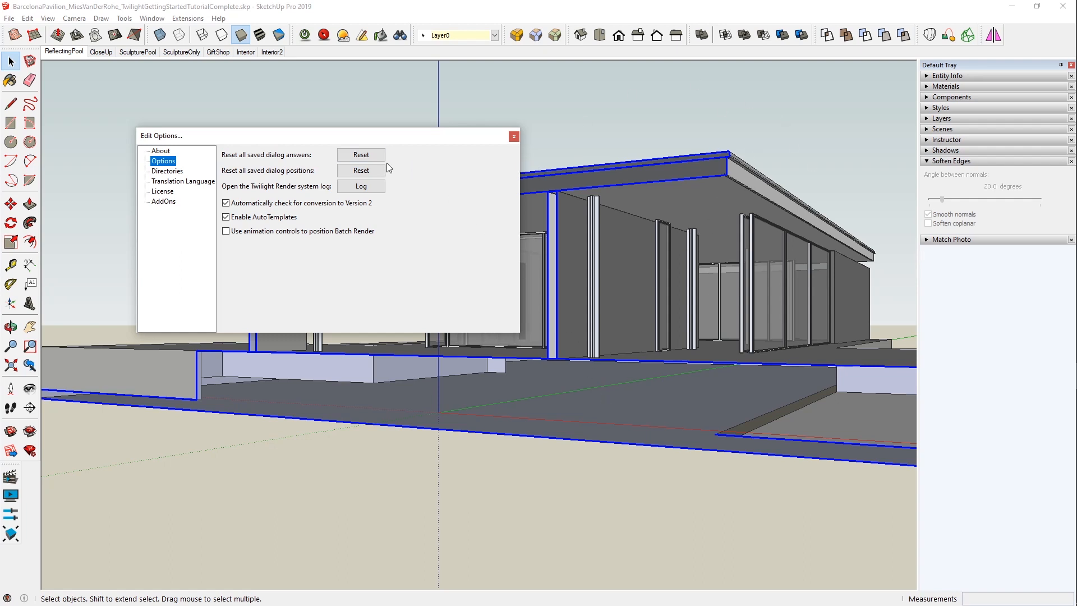
{"action": "left_click", "coordinate": [374, 156]}
{"action": "left_click", "coordinate": [172, 172]}
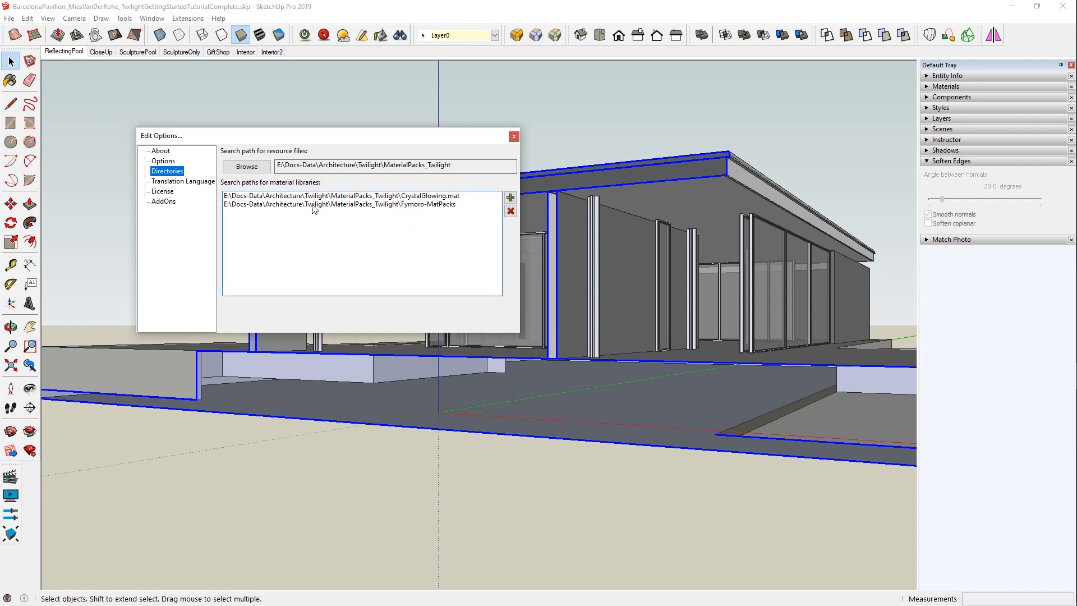
{"action": "left_click", "coordinate": [165, 201]}
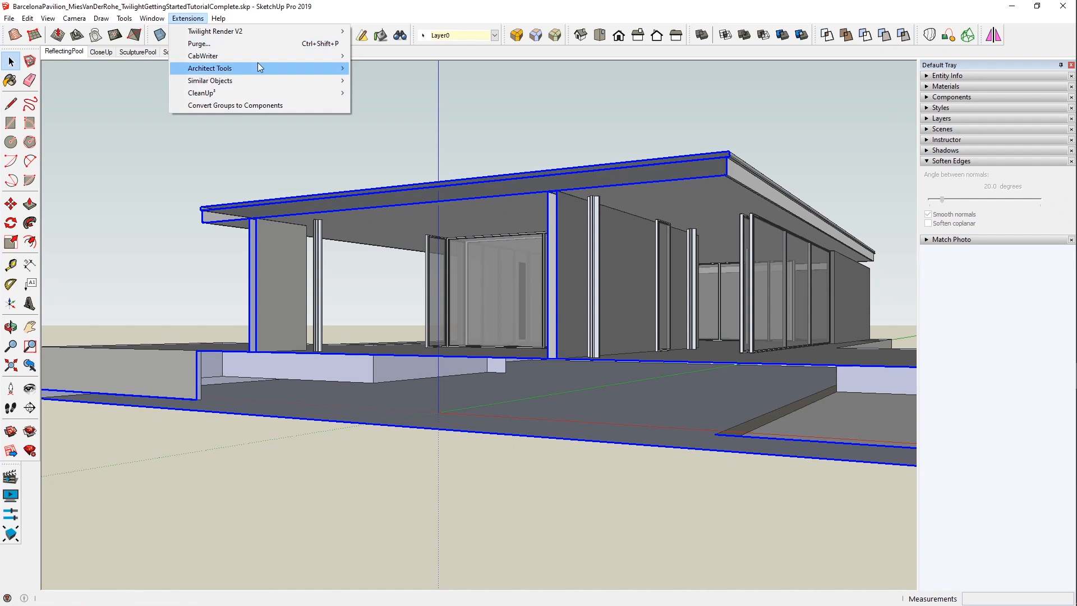
- Open the Twilight Render Diagnostic Report and run the All diagnostic on the model
{"action": "mouse_move", "coordinate": [305, 32]}
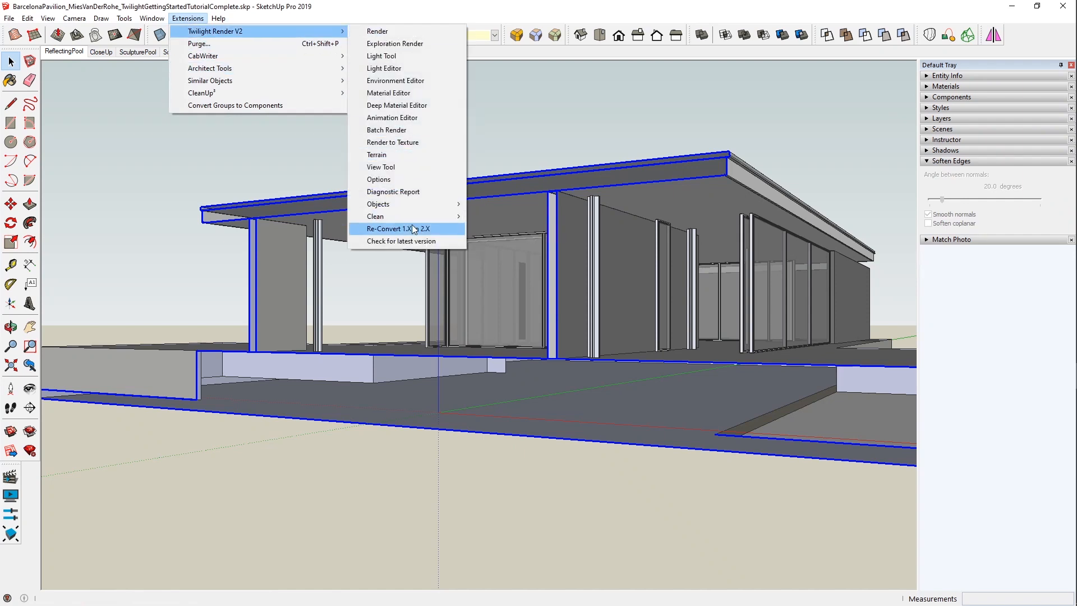
{"action": "left_click", "coordinate": [414, 193]}
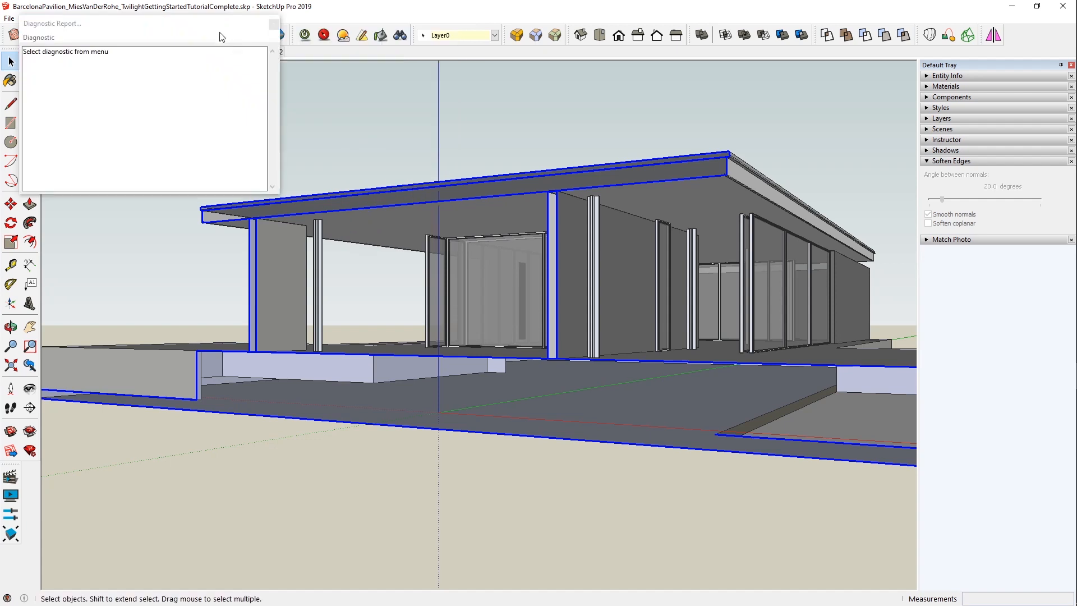
{"action": "left_click_drag", "start_coordinate": [216, 26], "coordinate": [315, 112]}
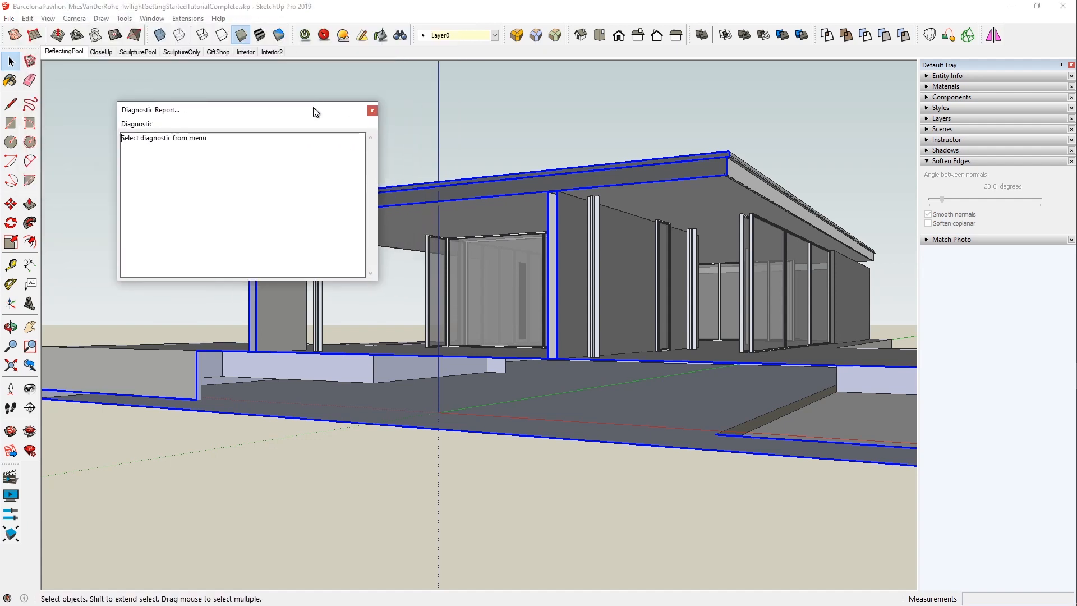
{"action": "left_click", "coordinate": [138, 124]}
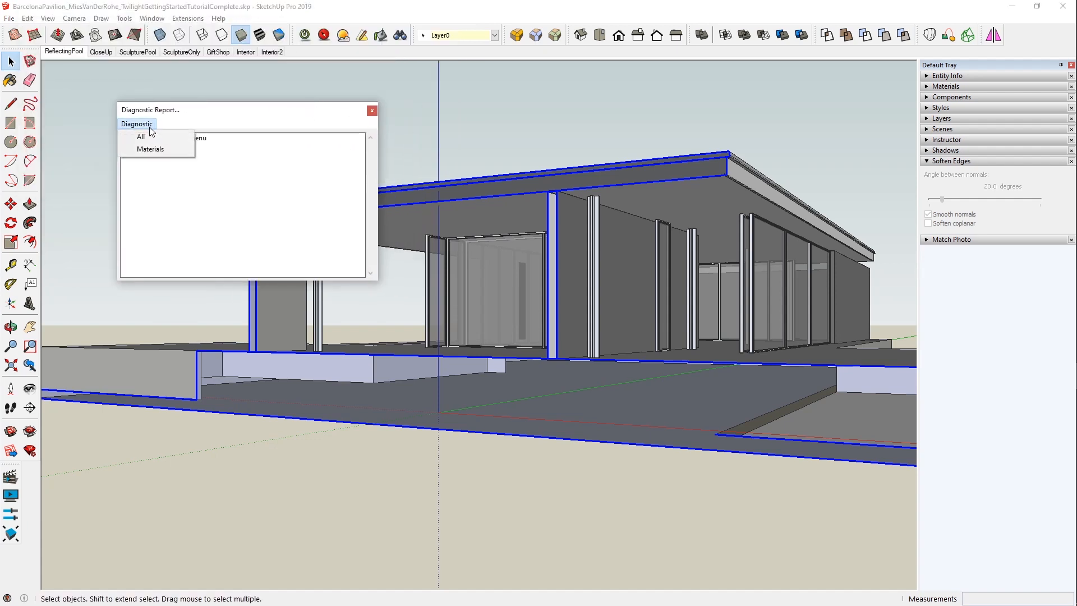
{"action": "left_click", "coordinate": [143, 138]}
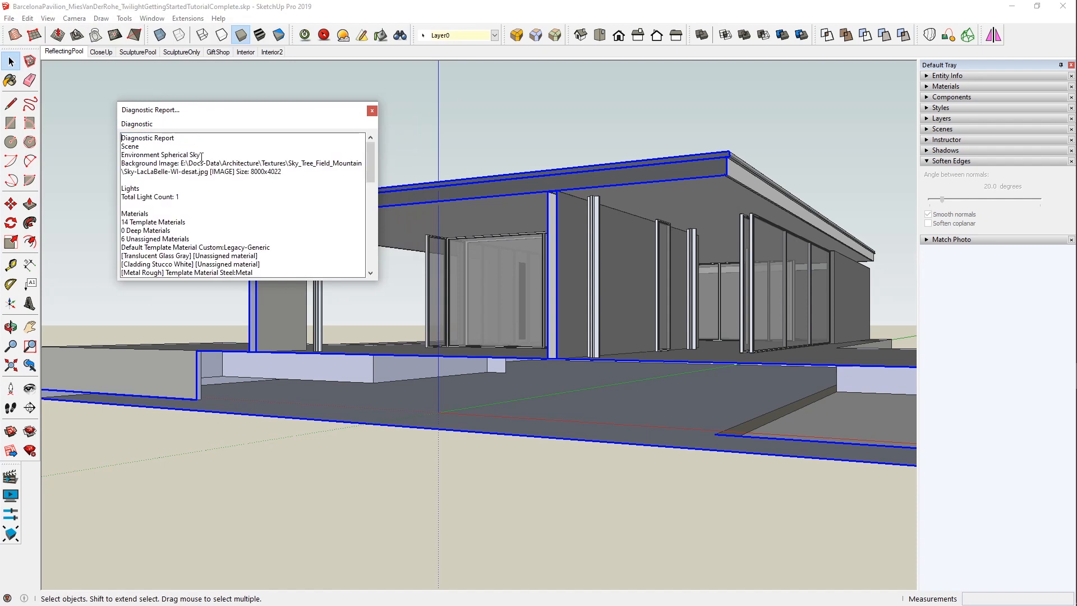
- Enlarge the diagnostic report window and highlight the image sizes of the Barcelona-Marble-Travertine.jpg entries
{"action": "left_click_drag", "start_coordinate": [267, 110], "coordinate": [276, 72]}
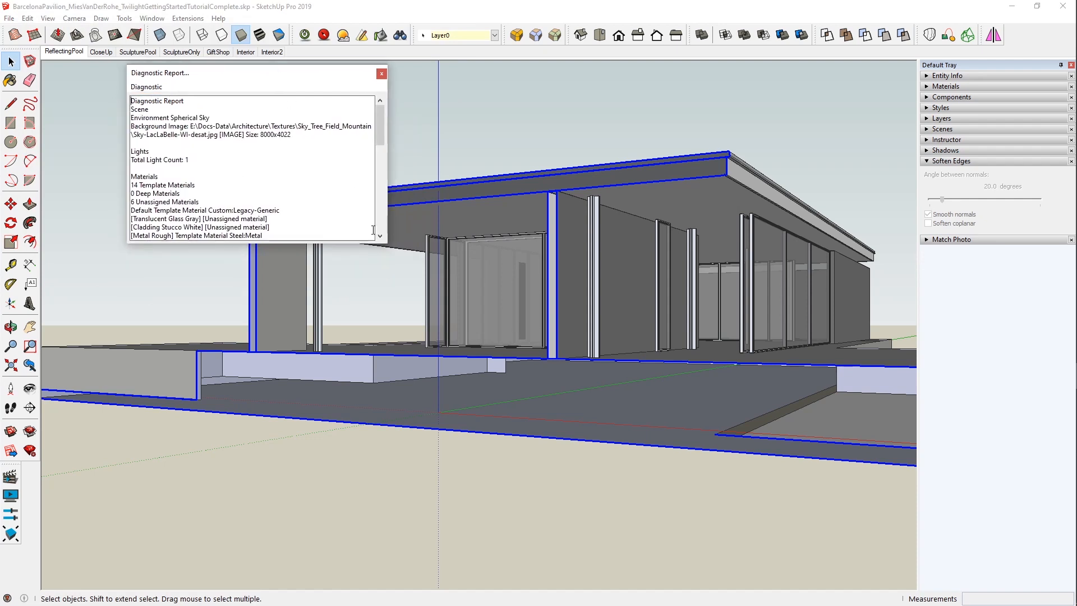
{"action": "left_click_drag", "start_coordinate": [383, 245], "coordinate": [673, 550]}
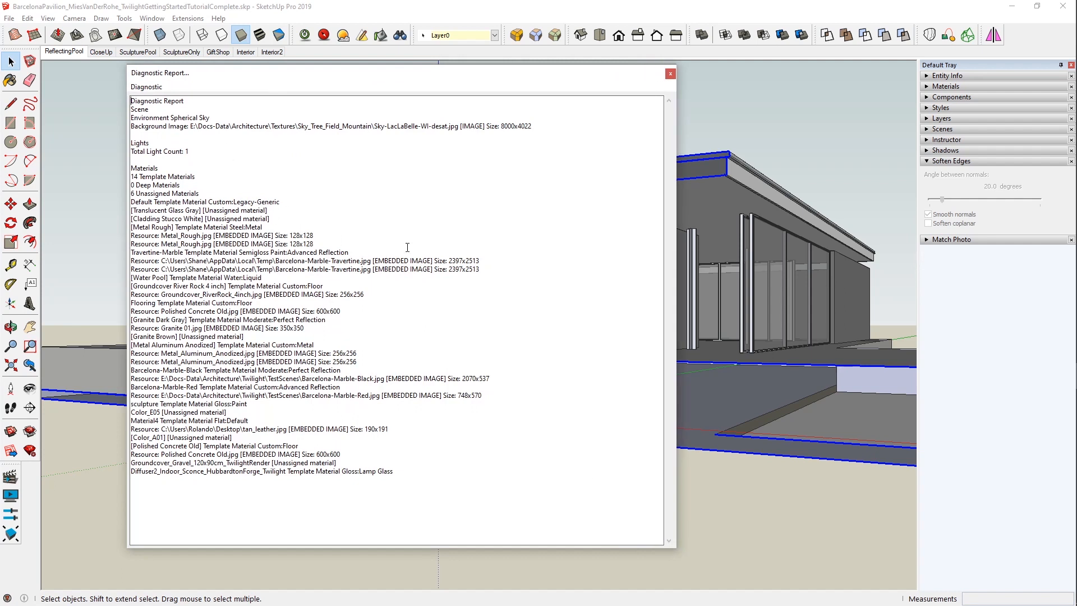
{"action": "left_click_drag", "start_coordinate": [488, 255], "coordinate": [449, 259]}
{"action": "left_click", "coordinate": [487, 263]}
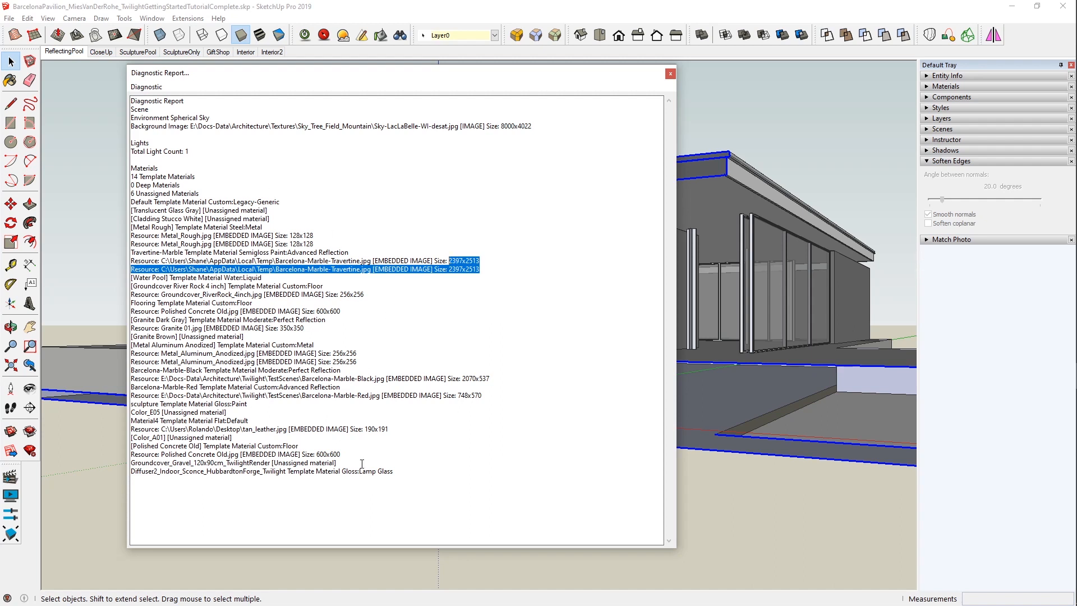
- Highlight the image sizes of the two Barcelona-Marble-Travertine.jpg entries in the diagnostic report again
{"action": "left_click", "coordinate": [416, 470]}
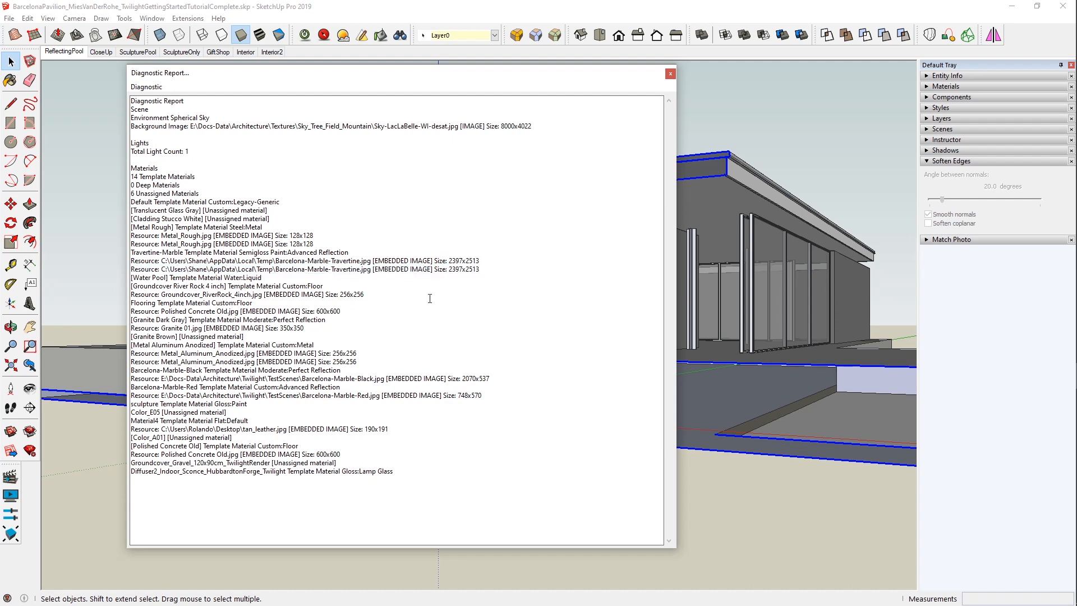
{"action": "left_click_drag", "start_coordinate": [450, 260], "coordinate": [482, 269]}
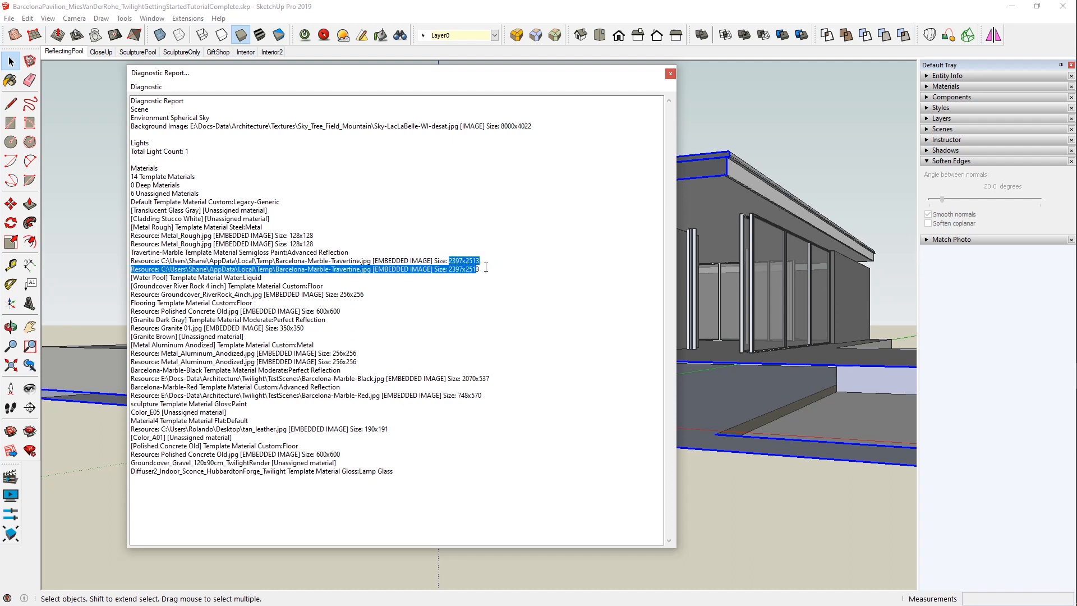
{"action": "left_click", "coordinate": [486, 268]}
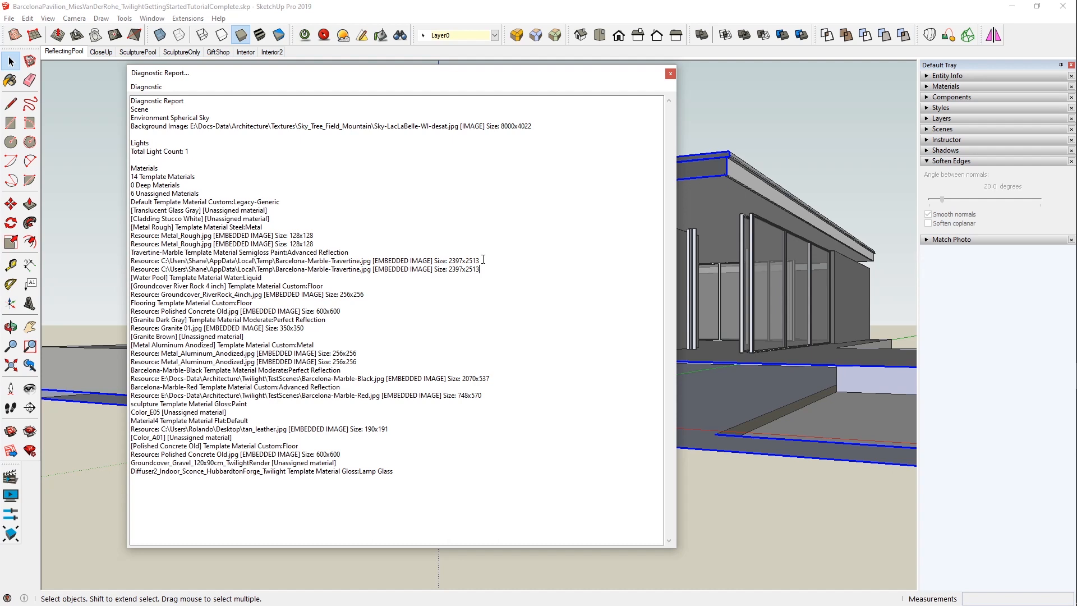
{"action": "left_click_drag", "start_coordinate": [486, 272], "coordinate": [451, 259]}
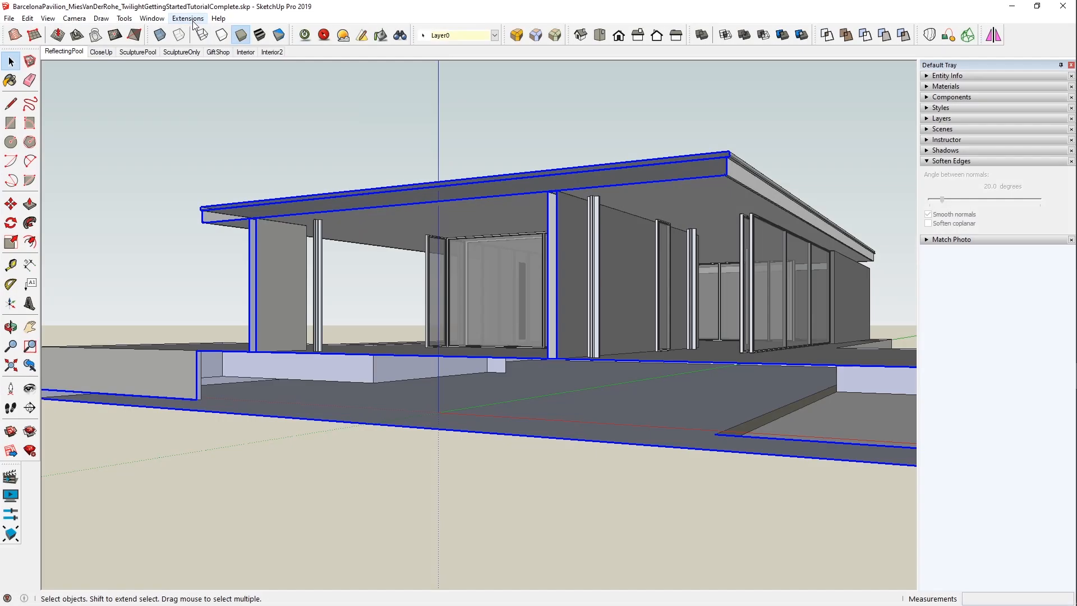
- Look over the Twilight Render V2 extension commands, down to the Clean options
{"action": "left_click", "coordinate": [190, 19]}
{"action": "mouse_move", "coordinate": [202, 33]}
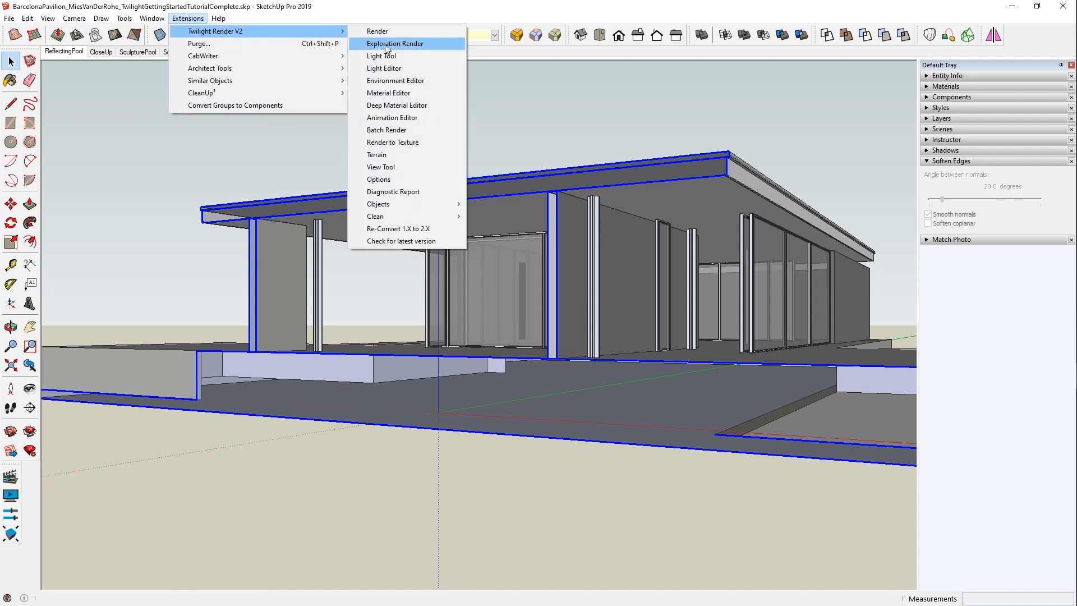
{"action": "mouse_move", "coordinate": [400, 217]}
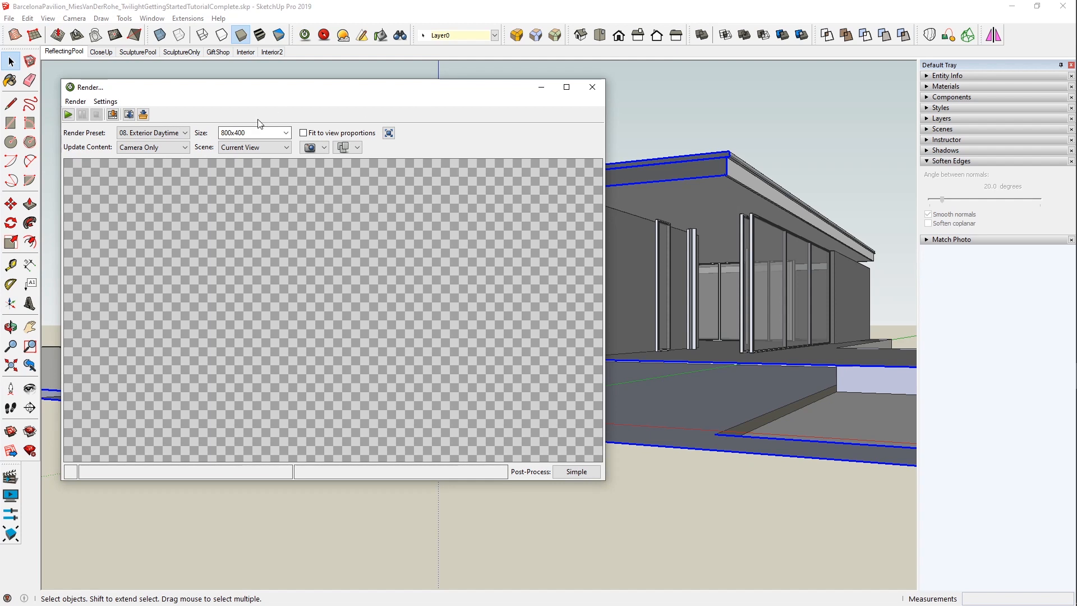
- Try the Easy render presets 01. Prelim, 02. Low, 09. Interior and 08. Exterior Daytime in turn
{"action": "left_click", "coordinate": [187, 134]}
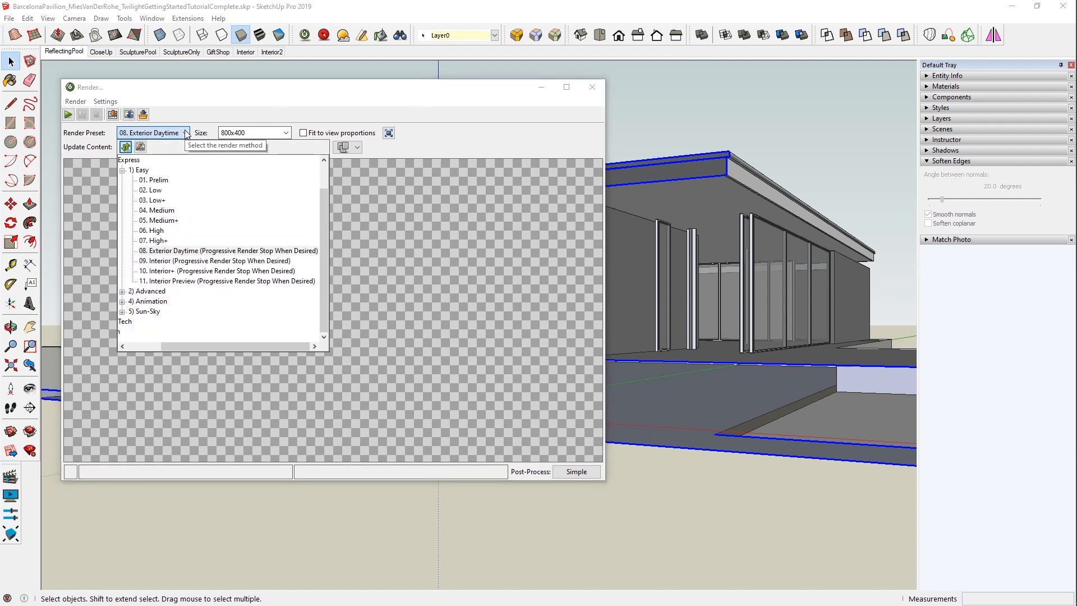
{"action": "left_click", "coordinate": [158, 183]}
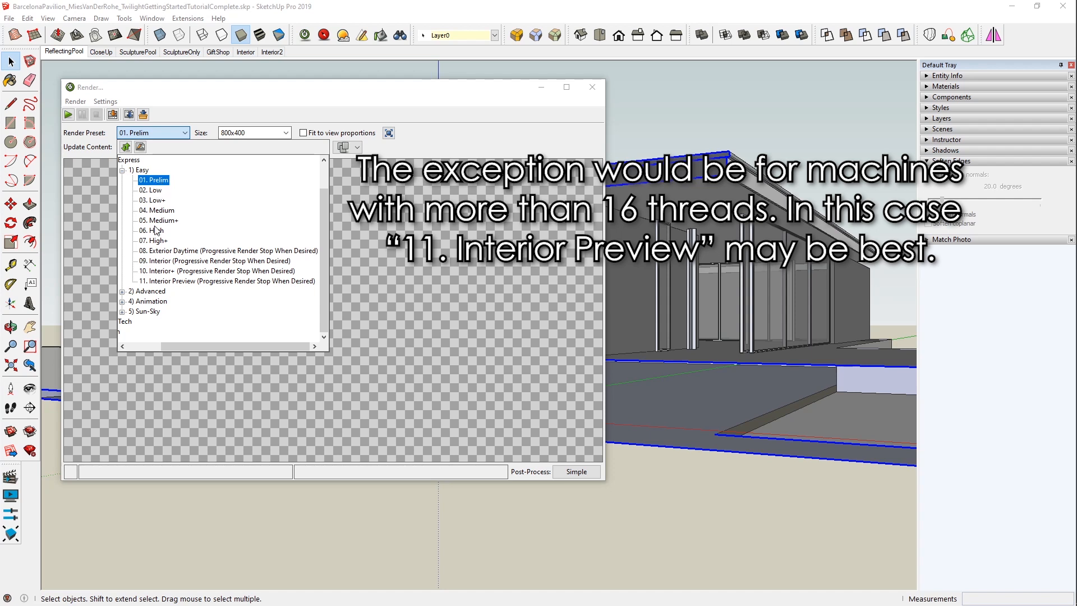
{"action": "left_click", "coordinate": [158, 190]}
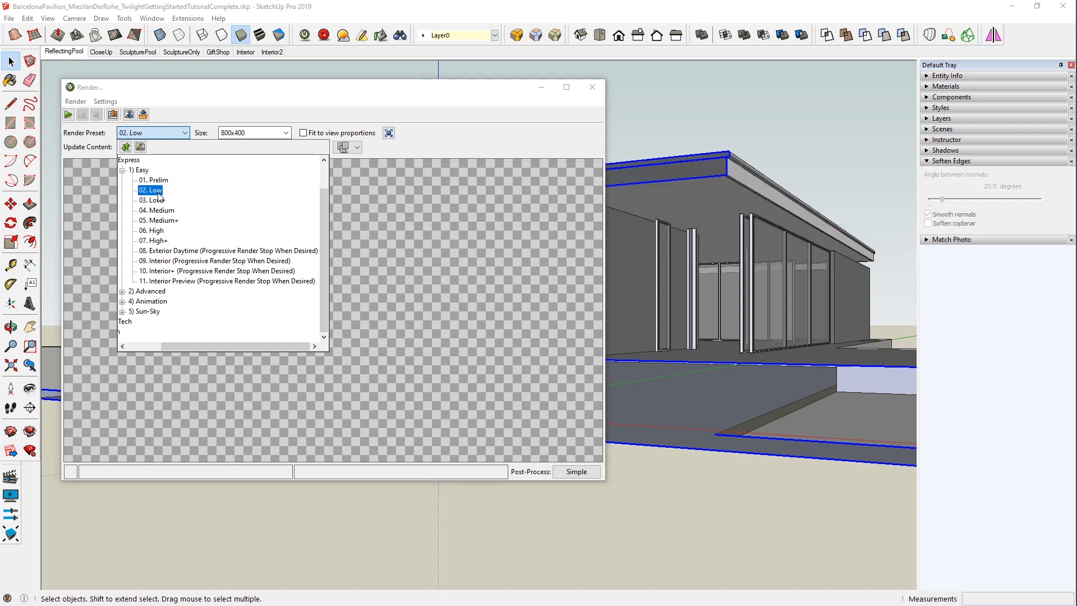
{"action": "left_click", "coordinate": [160, 262]}
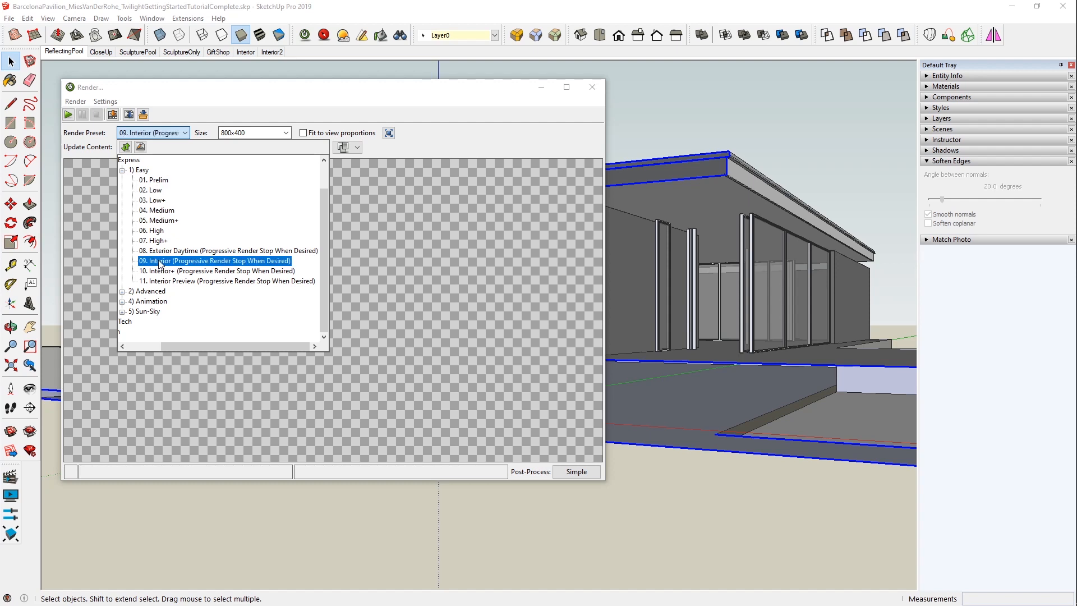
{"action": "left_click", "coordinate": [159, 251]}
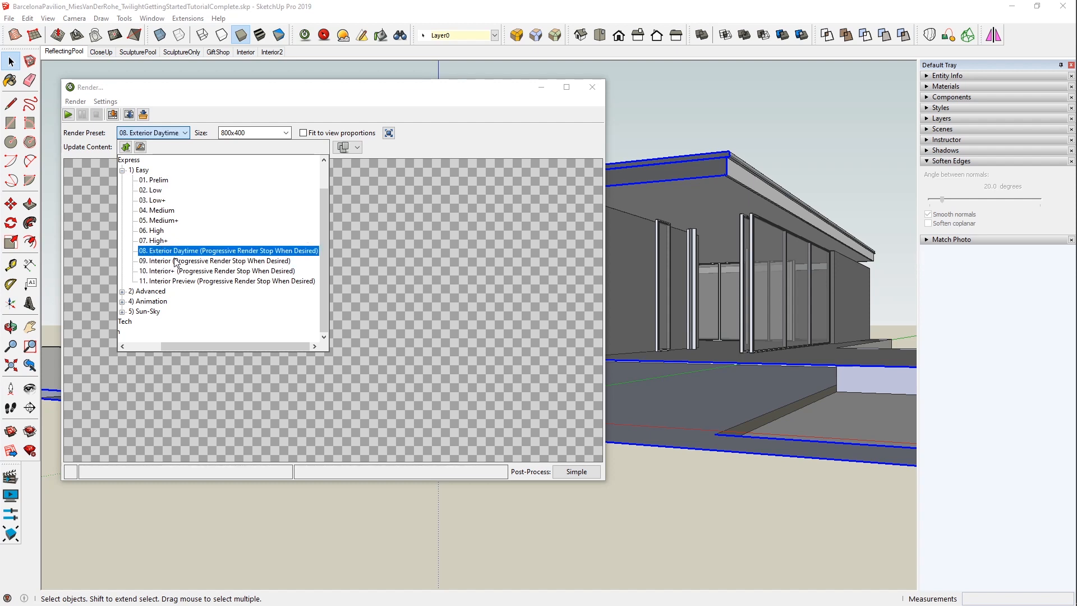
- Select the 04. Medium render preset, open it for editing and examine its ray tracing and sampling parameters
{"action": "left_click", "coordinate": [157, 212]}
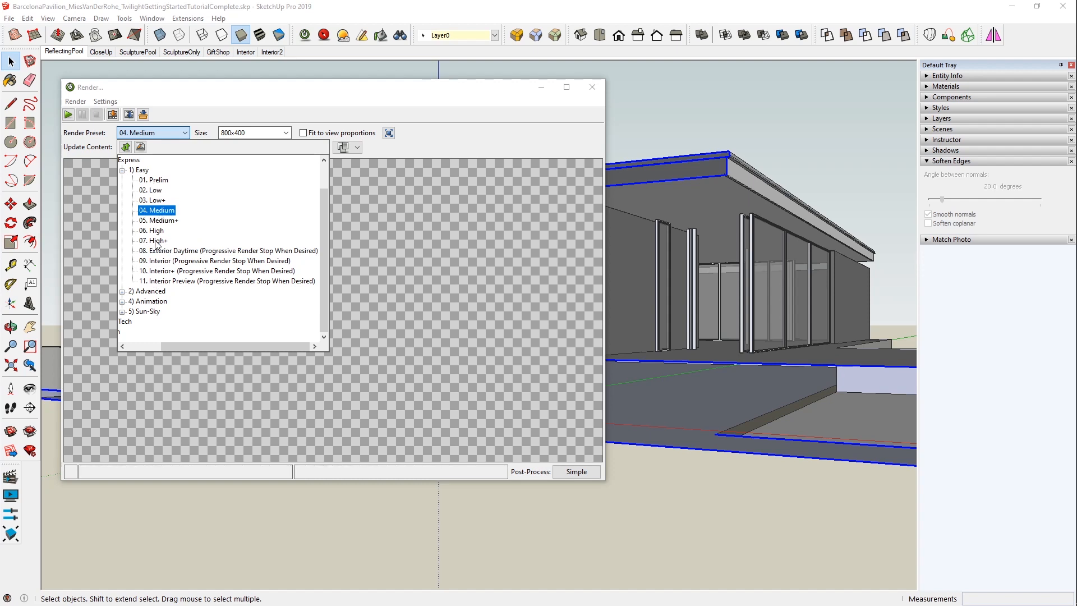
{"action": "left_click", "coordinate": [143, 150]}
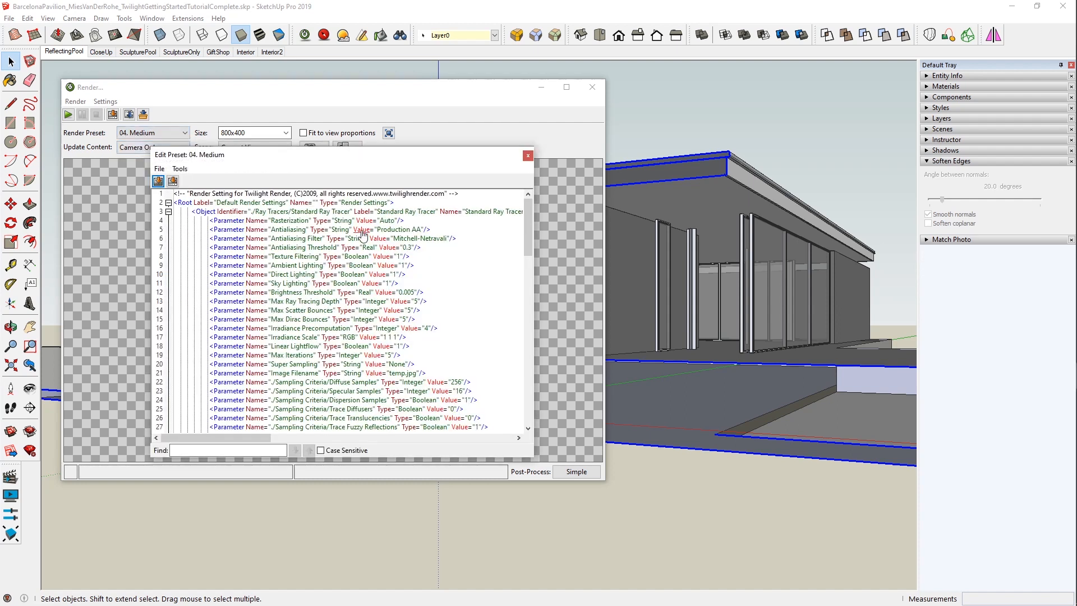
{"action": "scroll", "coordinate": [367, 320], "scroll_direction": "down", "scroll_amount": 7}
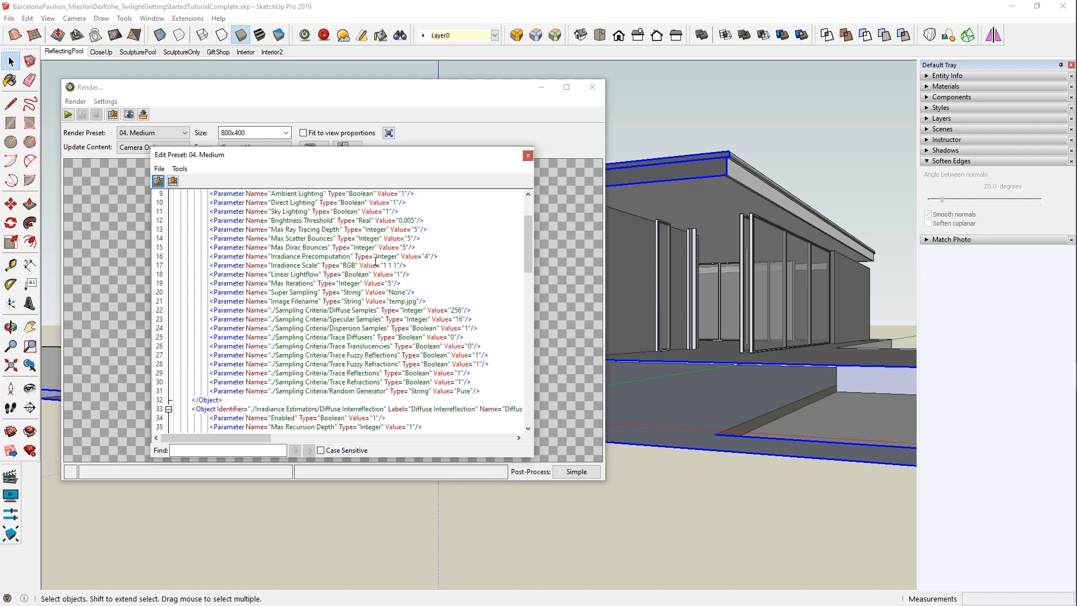
{"action": "scroll", "coordinate": [372, 318], "scroll_direction": "up", "scroll_amount": 3}
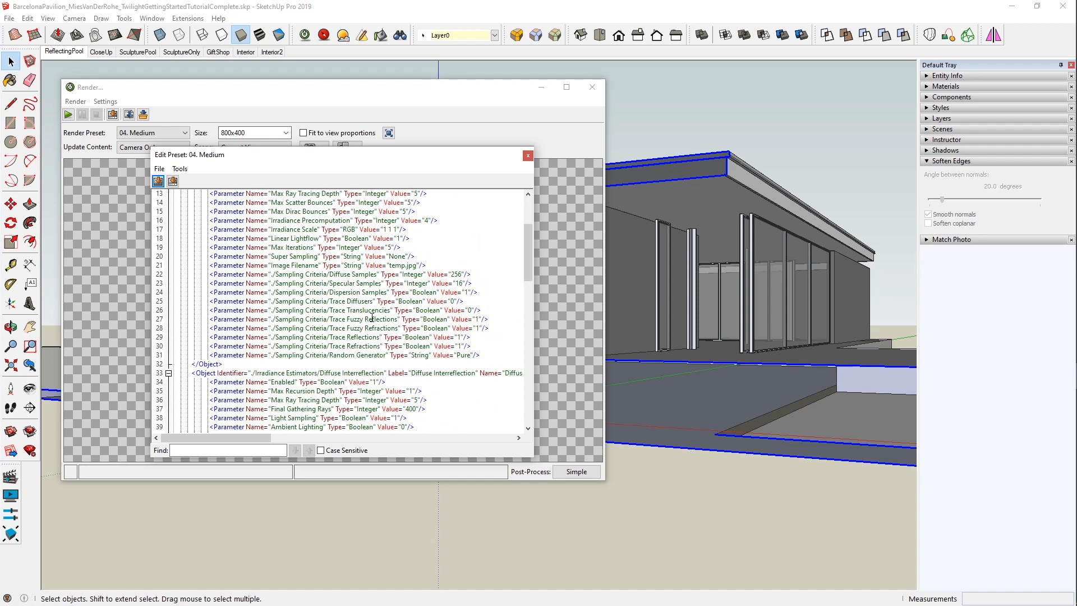
- Open the Diffuse Samples value of the Medium preset for editing and cancel the edit
{"action": "left_click", "coordinate": [341, 274]}
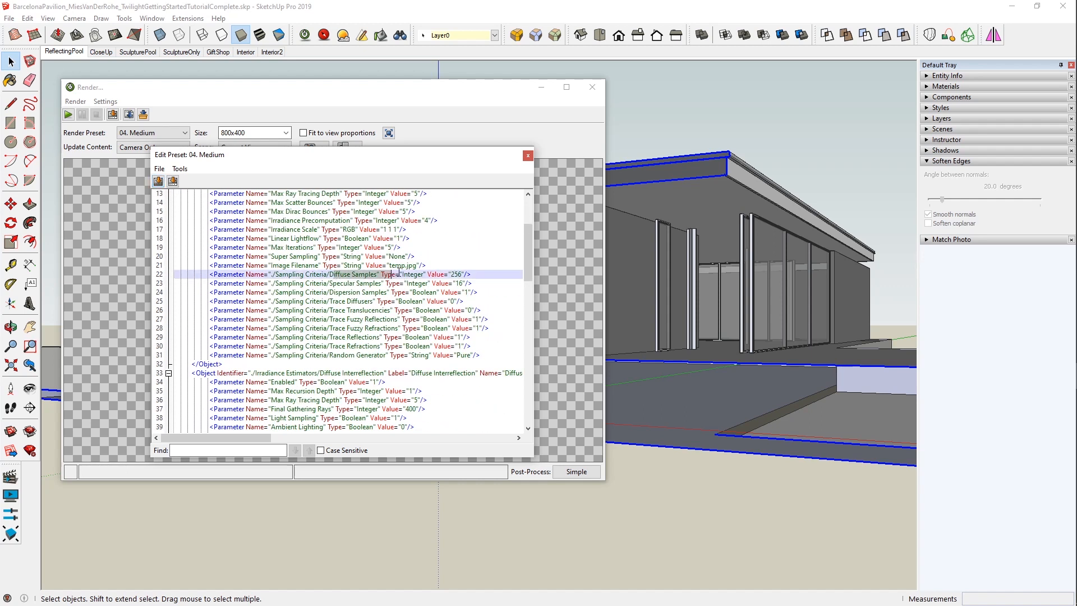
{"action": "double_click", "coordinate": [442, 277]}
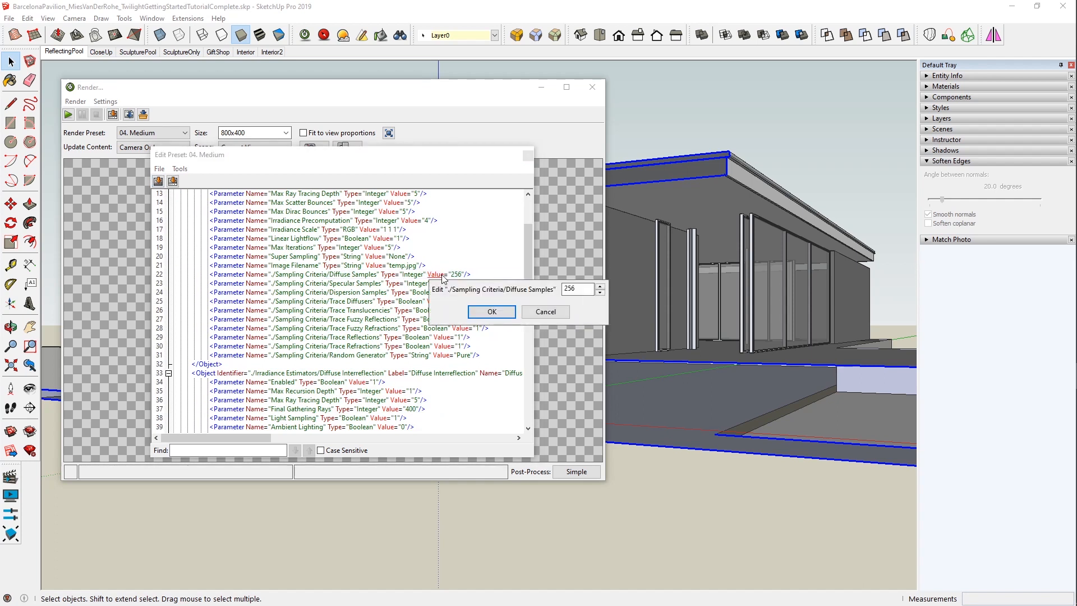
{"action": "double_click", "coordinate": [563, 290]}
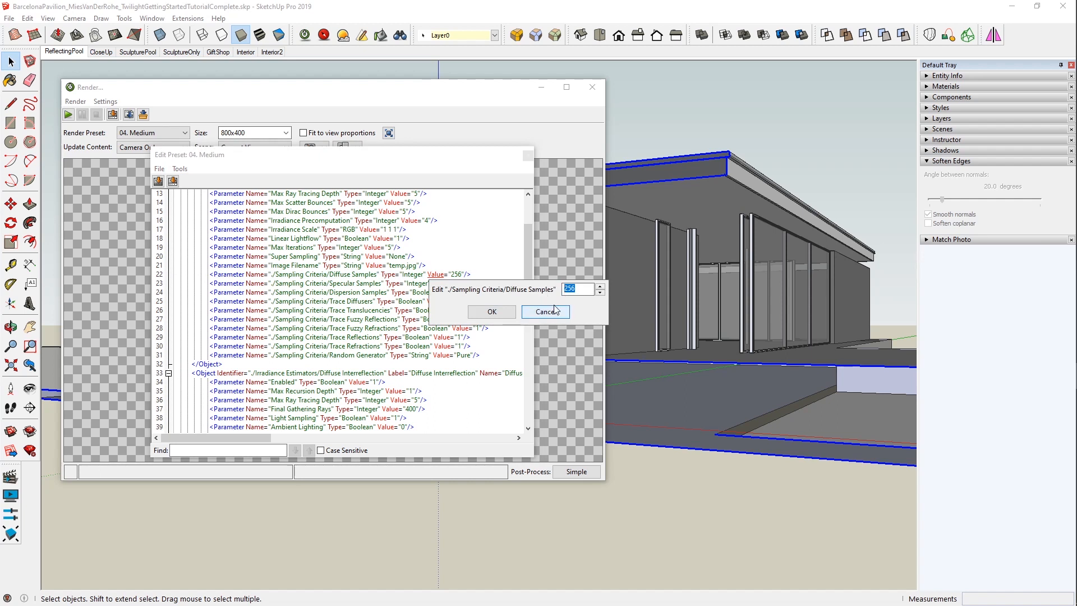
{"action": "type", "text": "512"}
{"action": "left_click", "coordinate": [546, 312]}
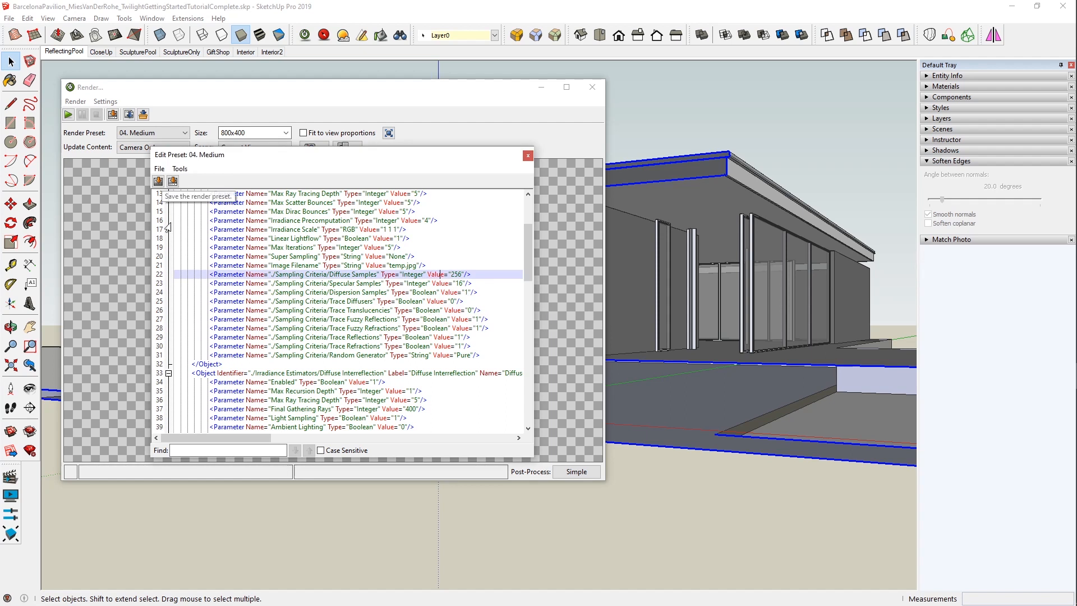
- Review the remaining Medium preset parameters and the preset saving options, and close the preset editor
{"action": "scroll", "coordinate": [319, 294], "scroll_direction": "down", "scroll_amount": 4}
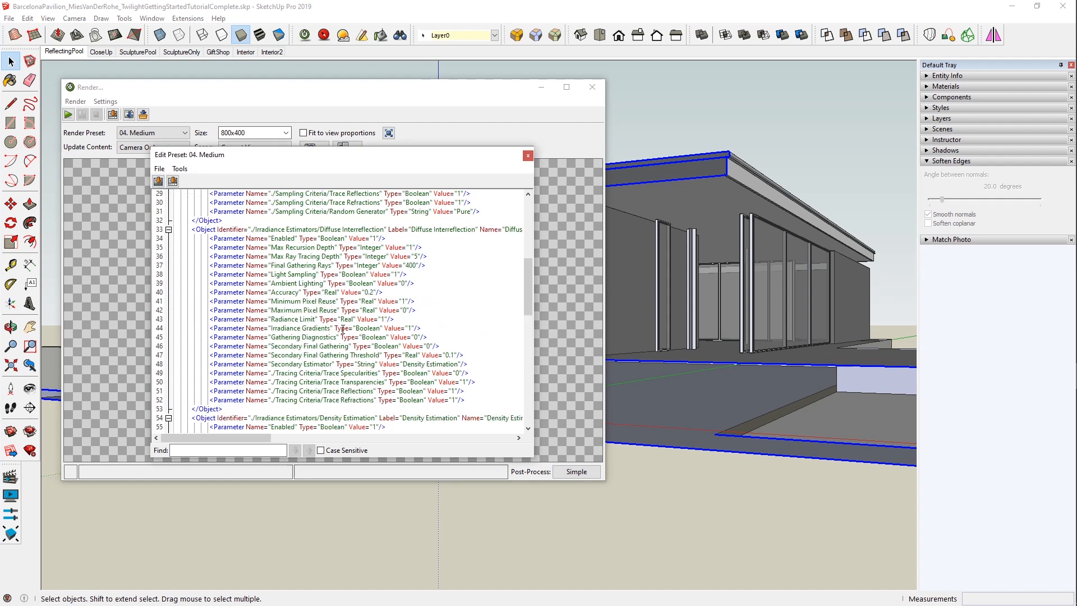
{"action": "scroll", "coordinate": [320, 294], "scroll_direction": "up", "scroll_amount": 6}
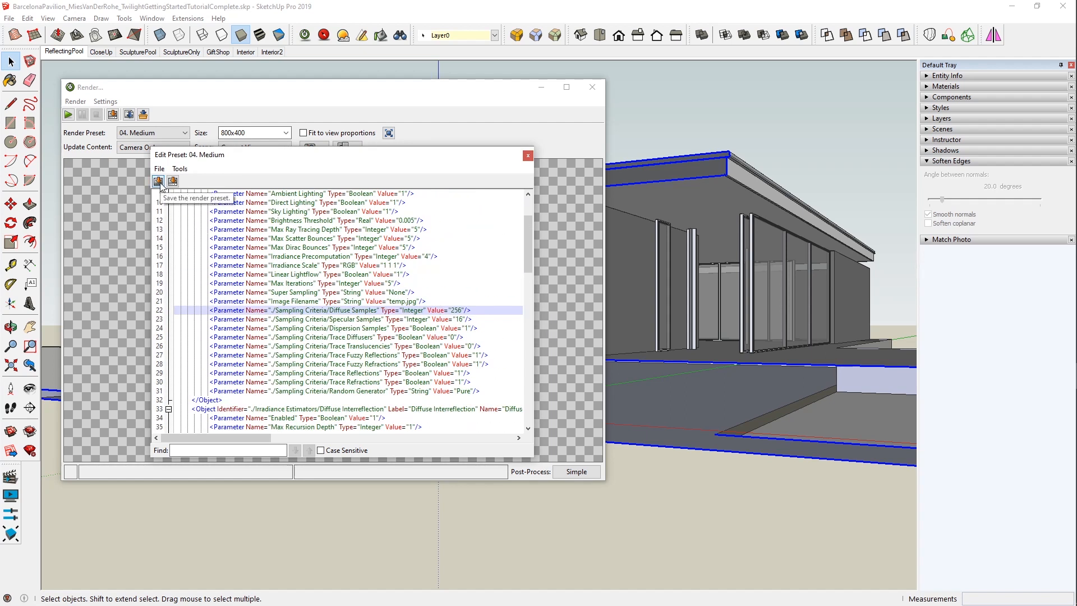
{"action": "left_click", "coordinate": [160, 168]}
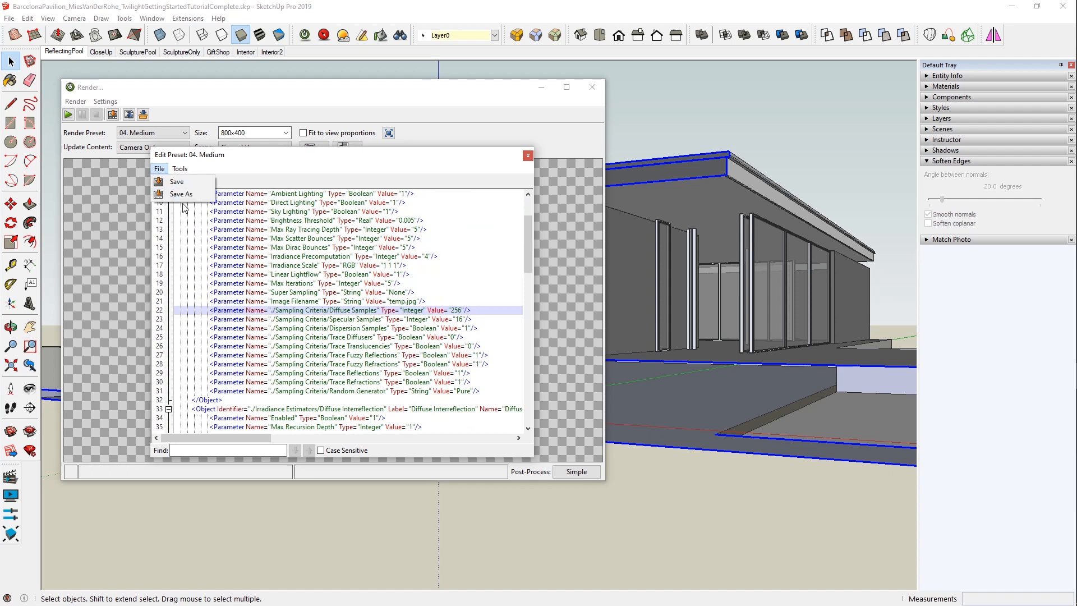
{"action": "left_click", "coordinate": [259, 165]}
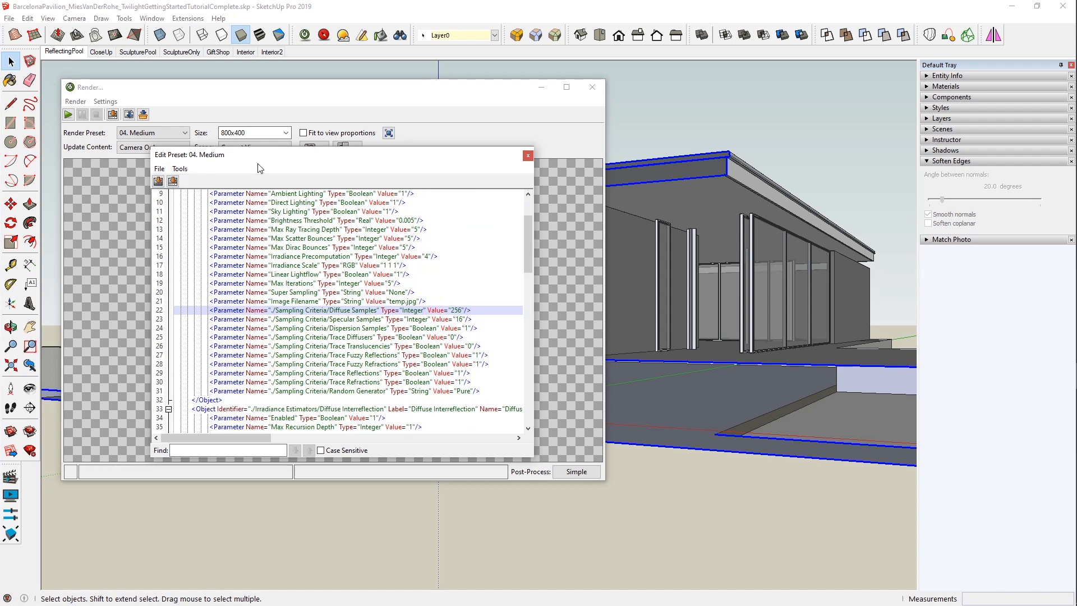
{"action": "left_click", "coordinate": [528, 156]}
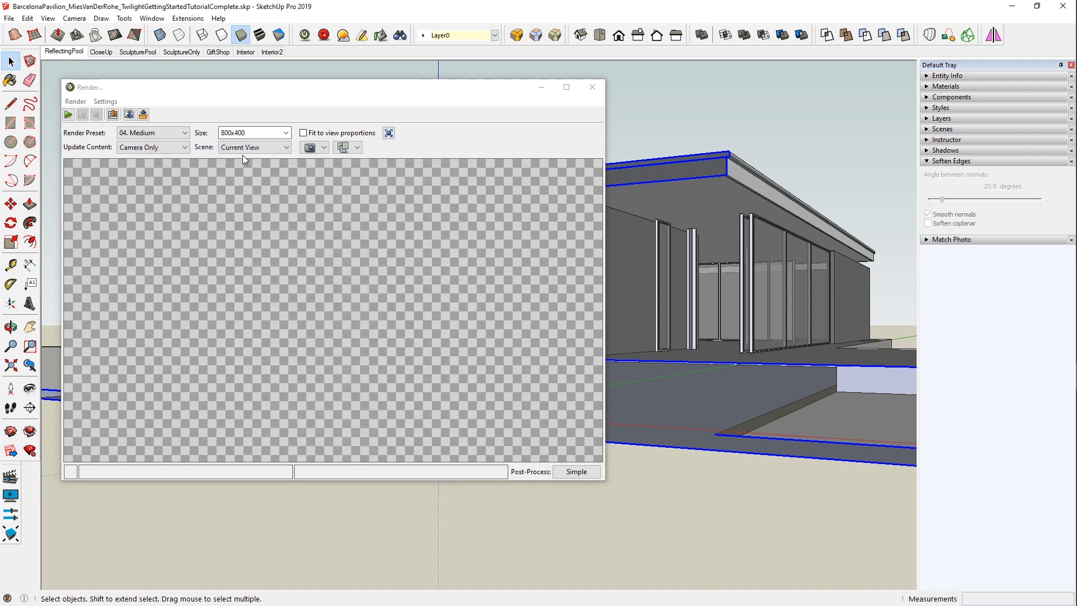
- Examine the custom presets in the Custom RenderSettings folder, and return to the installed Easy presets
{"action": "left_click", "coordinate": [185, 133]}
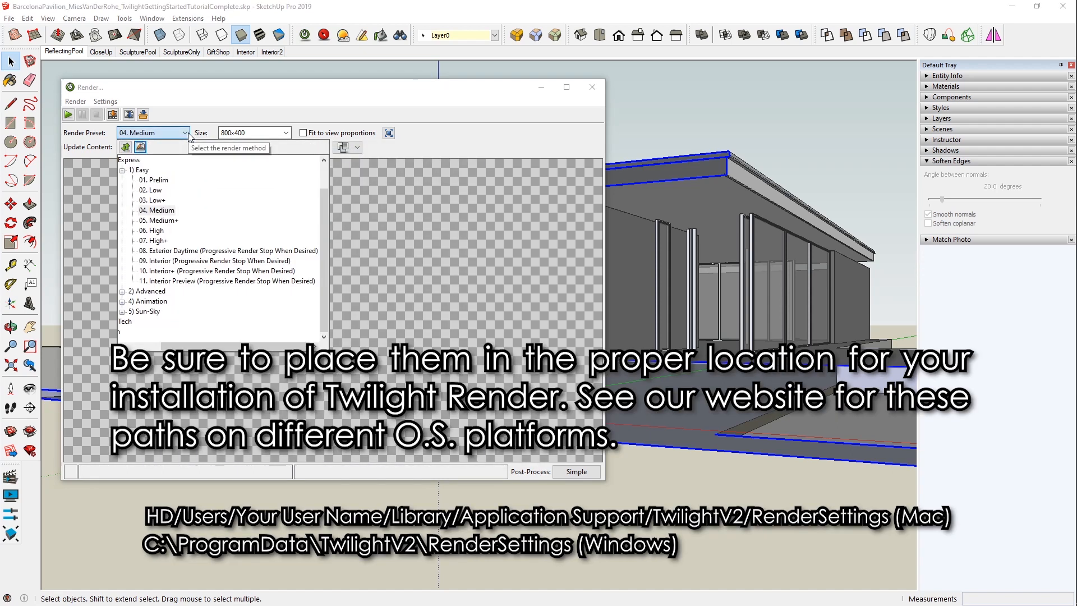
{"action": "left_click", "coordinate": [149, 346]}
{"action": "left_click", "coordinate": [135, 333]}
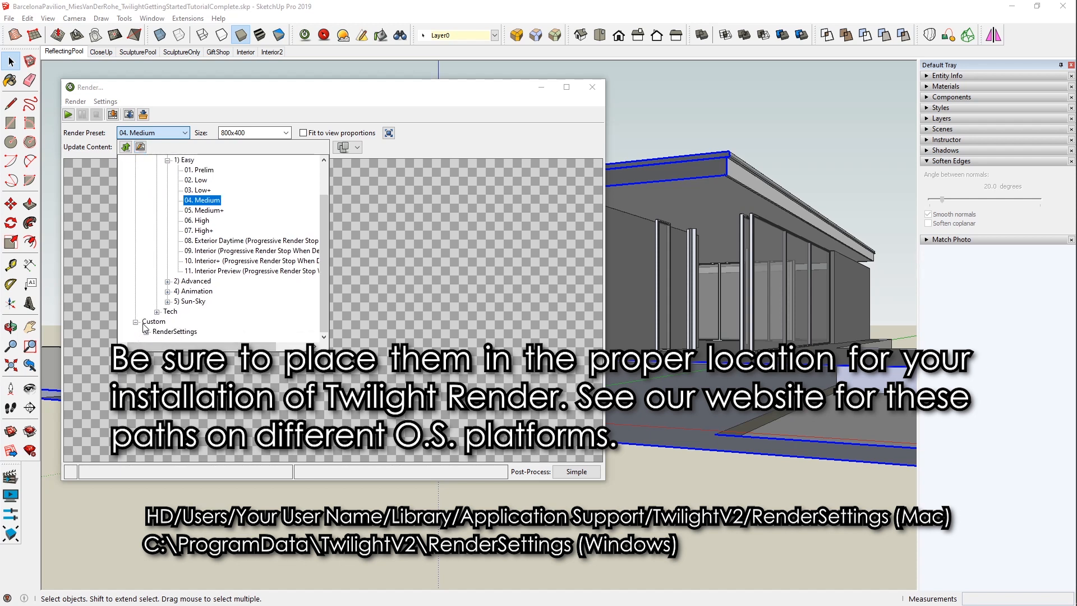
{"action": "left_click", "coordinate": [154, 323]}
{"action": "double_click", "coordinate": [157, 331]}
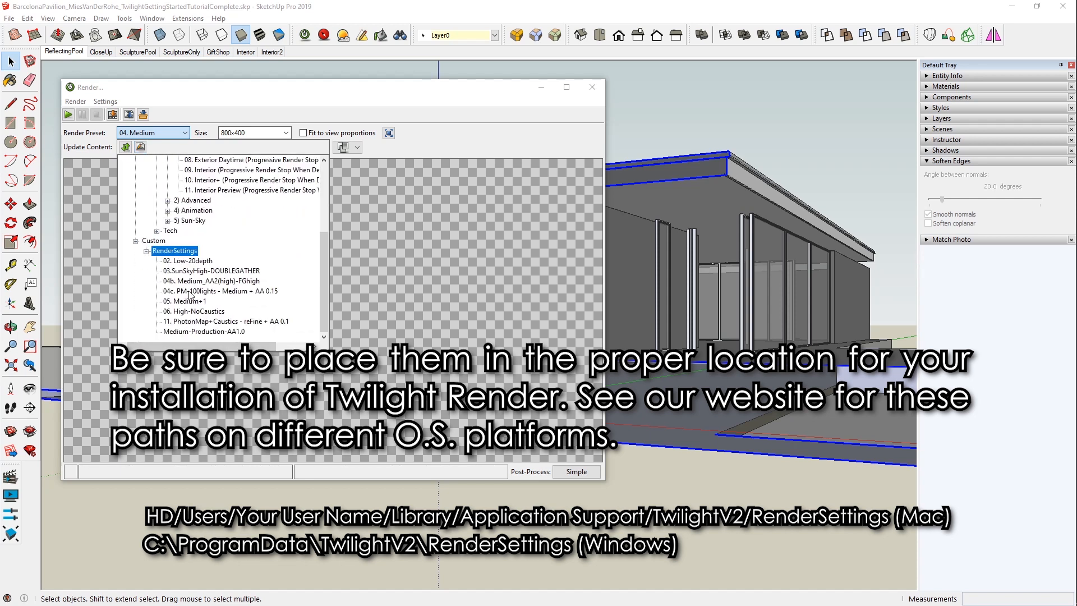
{"action": "scroll", "coordinate": [208, 328], "scroll_direction": "up", "scroll_amount": 4}
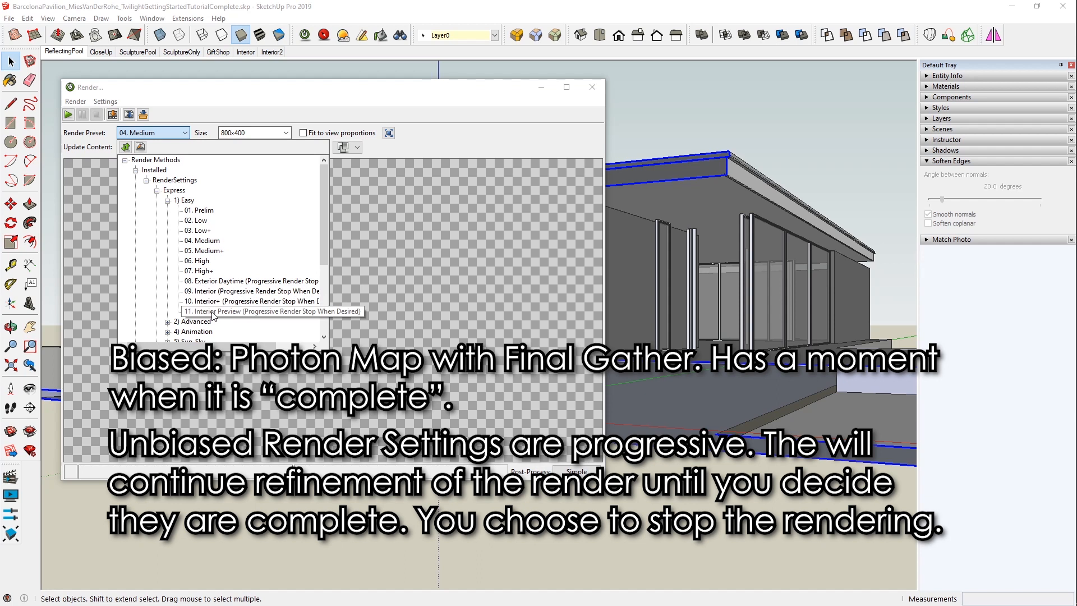
- Compare the progressive presets 08. Exterior Daytime, 09. Interior and 10. Interior+, and set the render preset to 09. Interior
{"action": "left_click", "coordinate": [206, 281]}
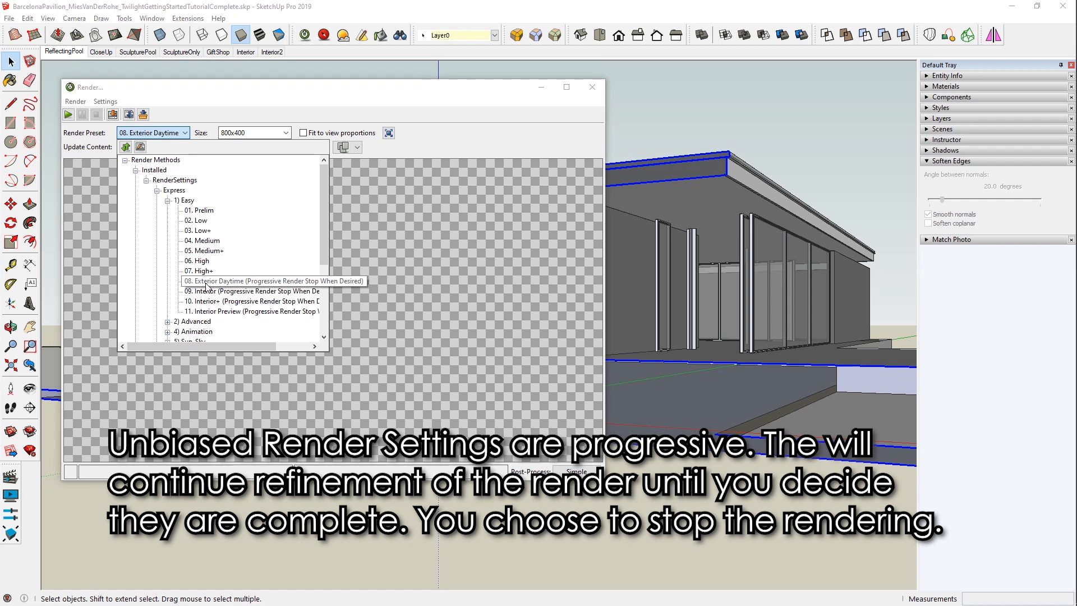
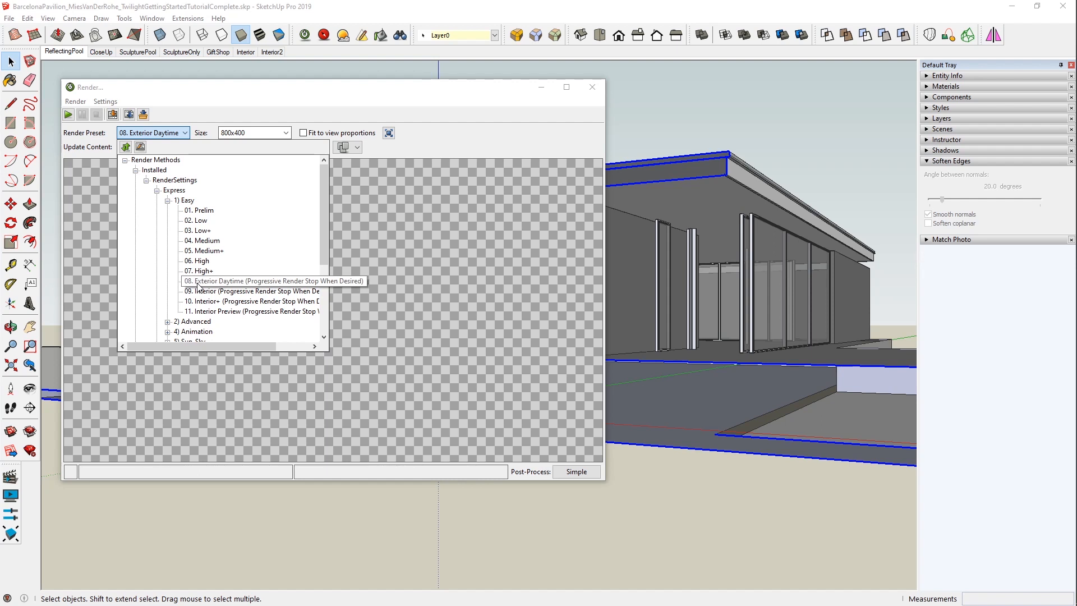
{"action": "left_click", "coordinate": [241, 284]}
{"action": "left_click", "coordinate": [212, 293]}
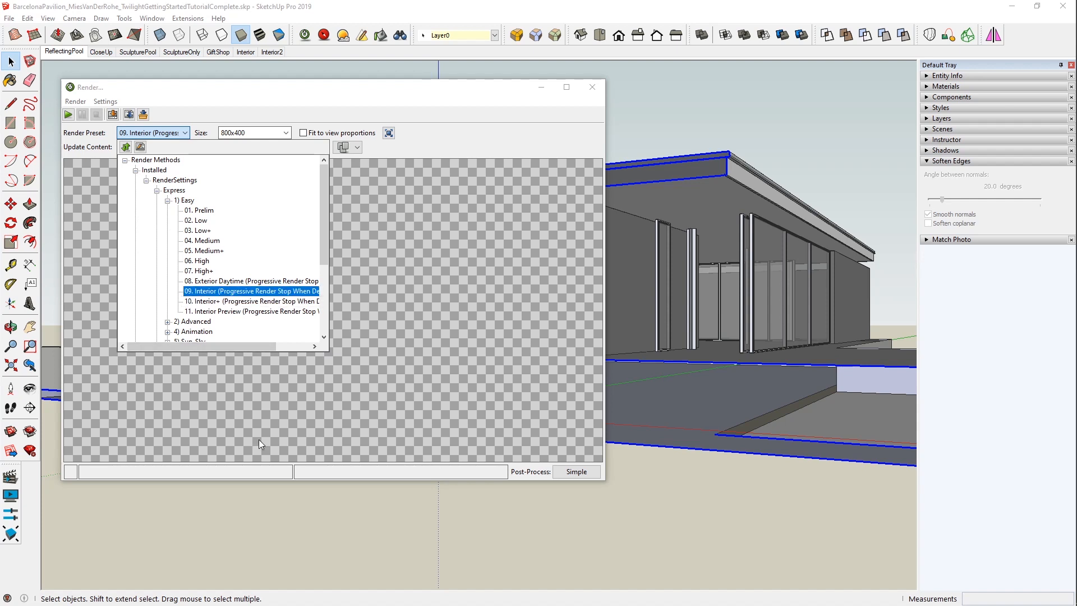
{"action": "left_click_drag", "start_coordinate": [248, 347], "coordinate": [282, 355]}
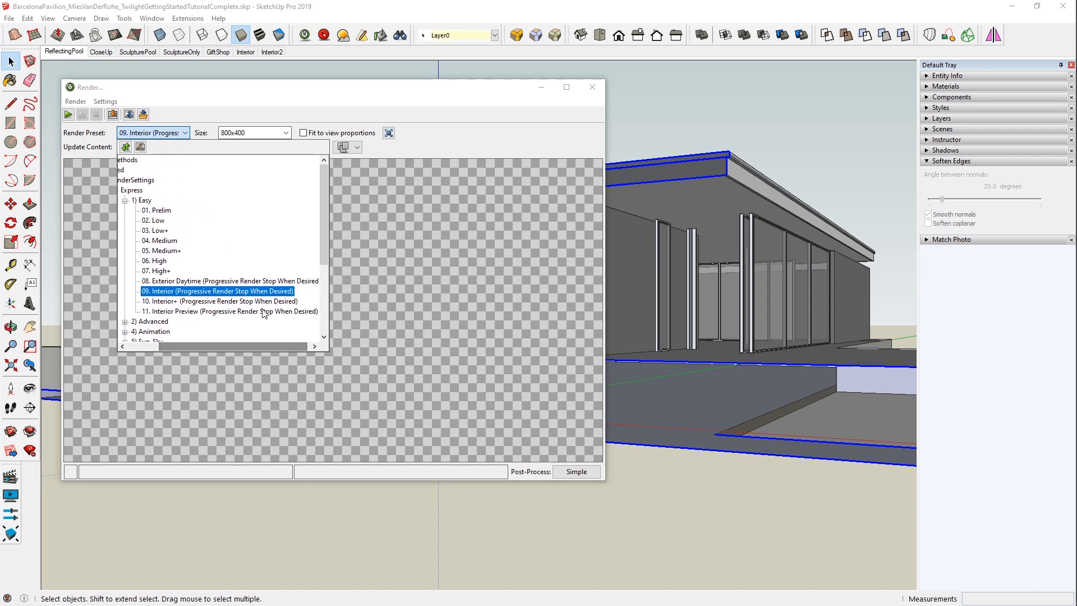
{"action": "scroll", "coordinate": [245, 292], "scroll_direction": "down", "scroll_amount": 1}
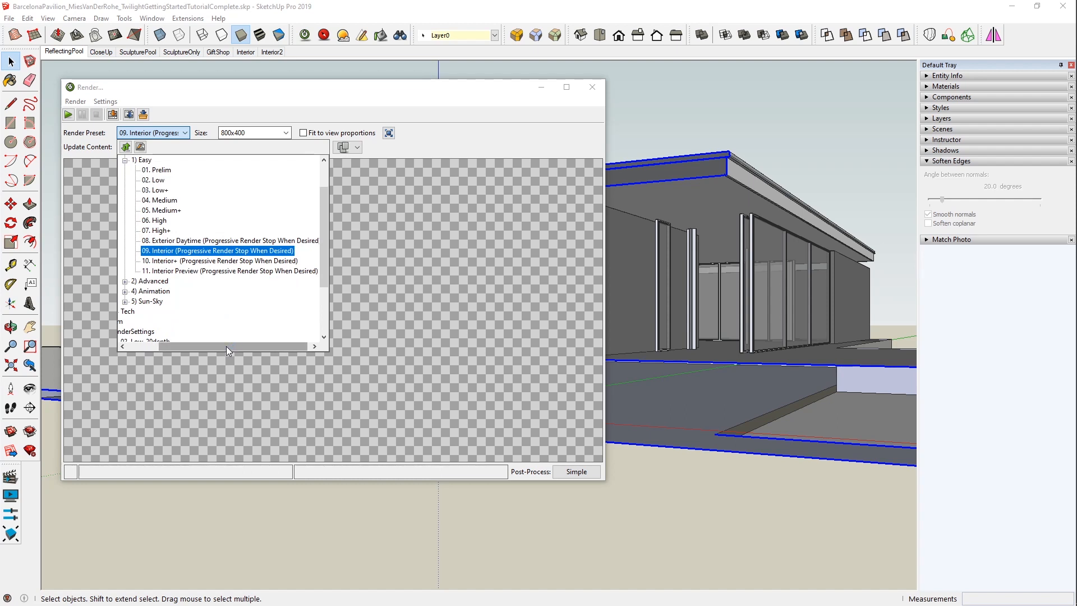
{"action": "left_click", "coordinate": [213, 261]}
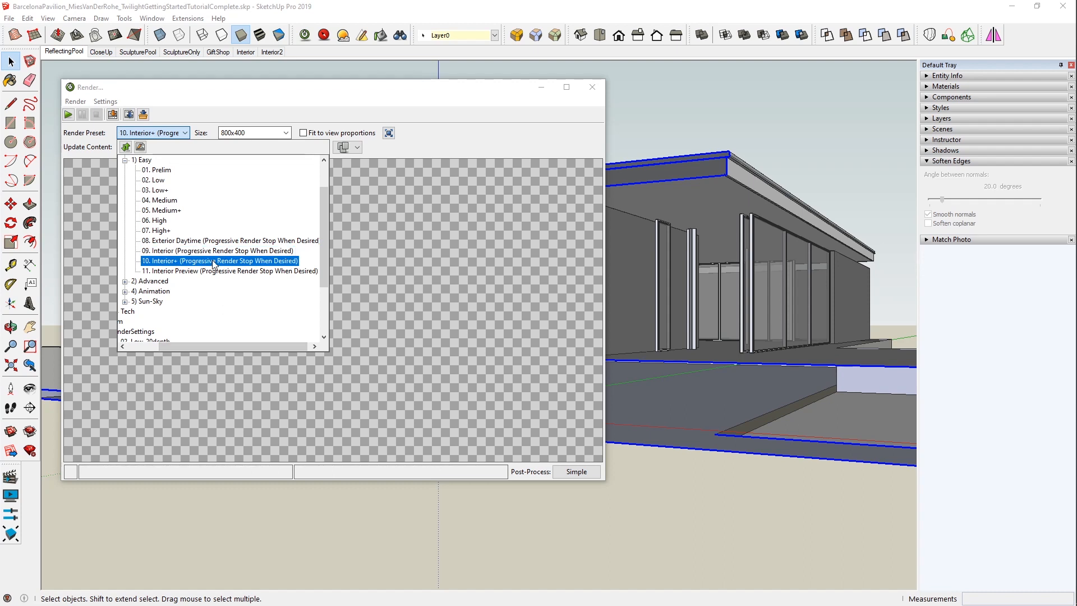
{"action": "left_click", "coordinate": [225, 251]}
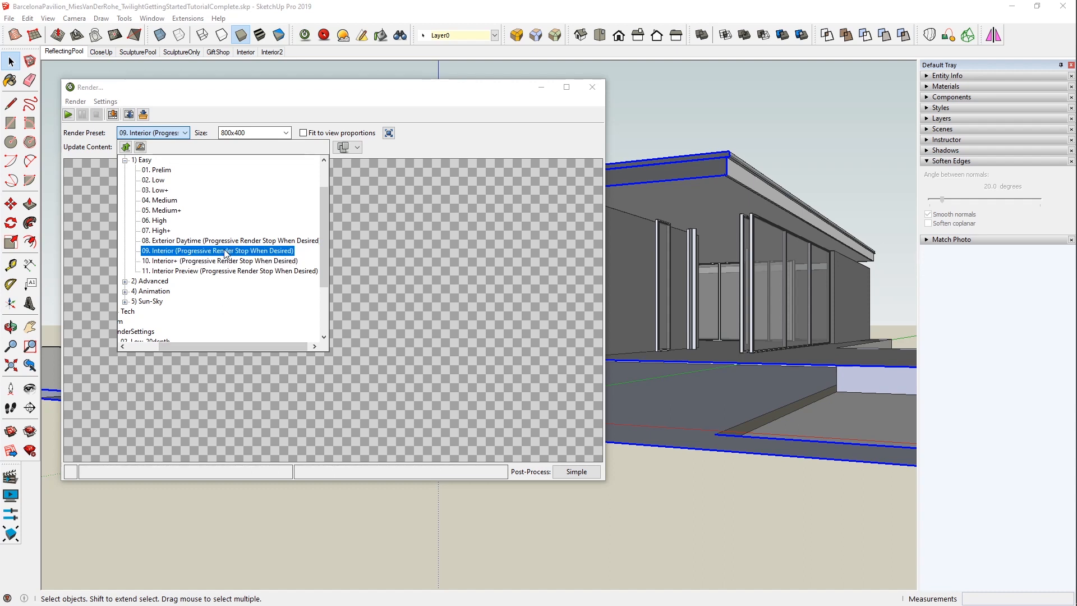
- Compare the progressive presets 09. Interior, 10. Interior+ and 11. Interior Preview by selecting each in turn
{"action": "left_click", "coordinate": [175, 261]}
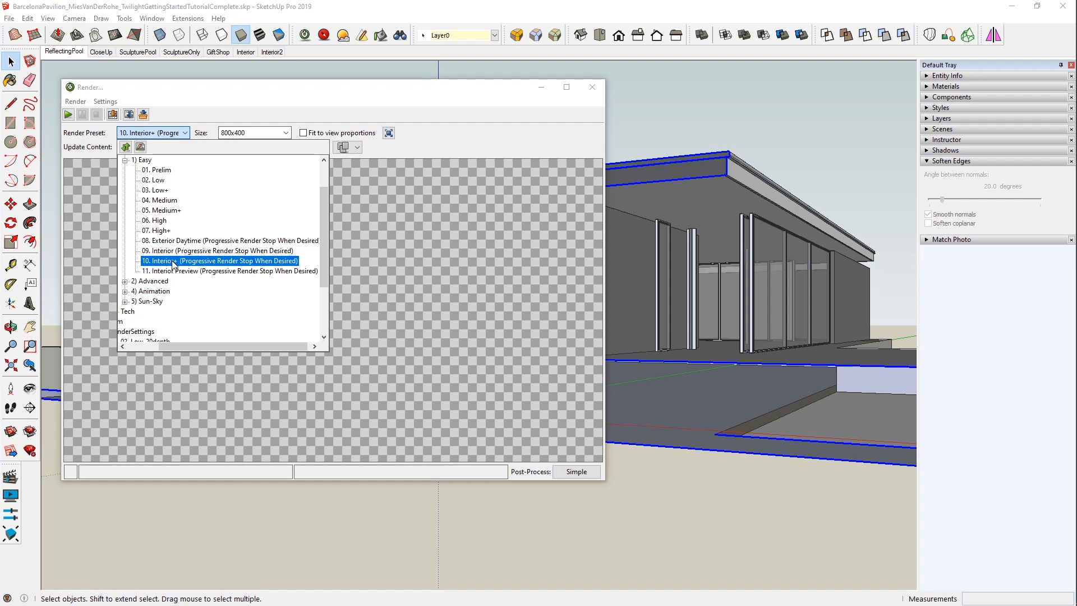
{"action": "left_click", "coordinate": [164, 254]}
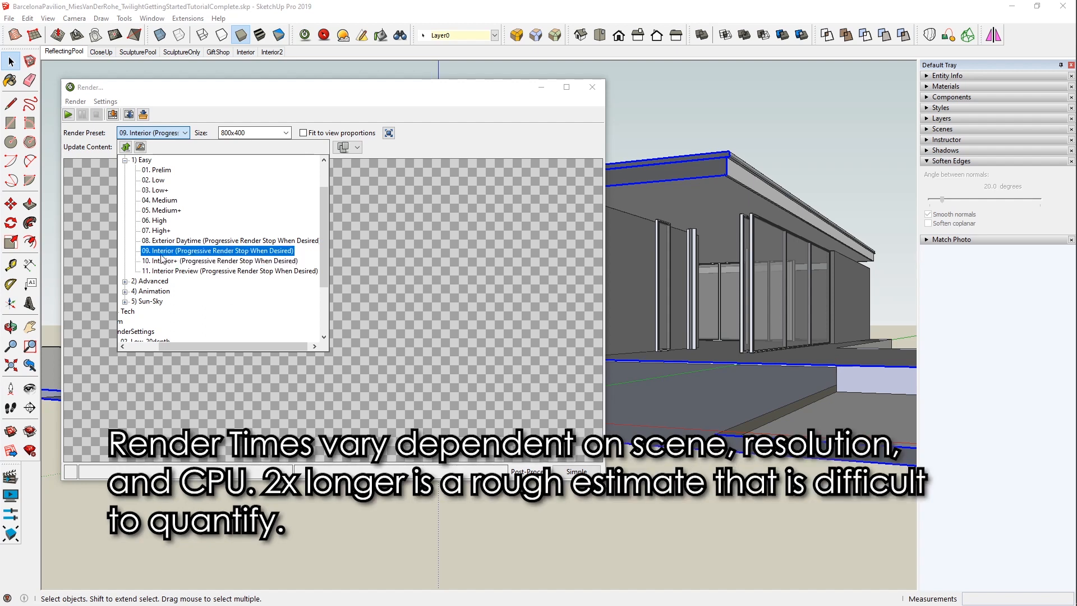
{"action": "left_click", "coordinate": [175, 262]}
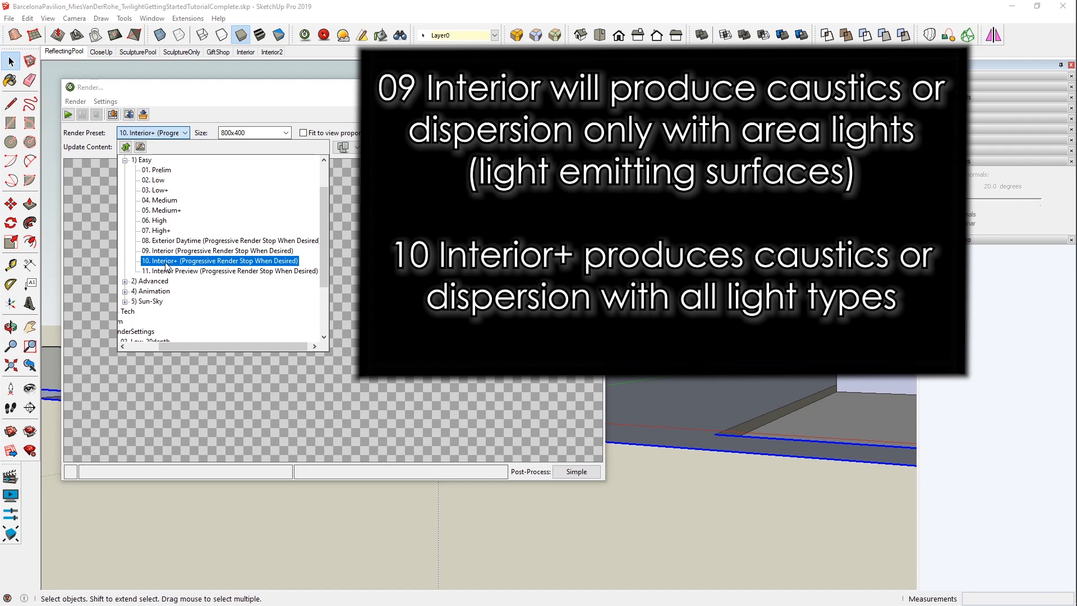
{"action": "key", "text": "Up"}
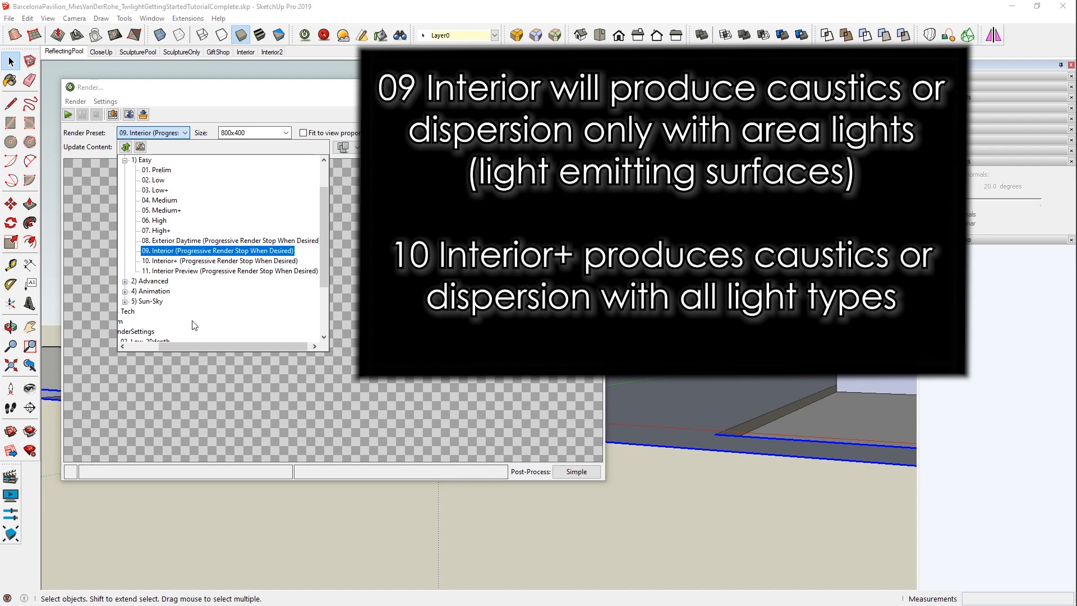
{"action": "left_click", "coordinate": [178, 262]}
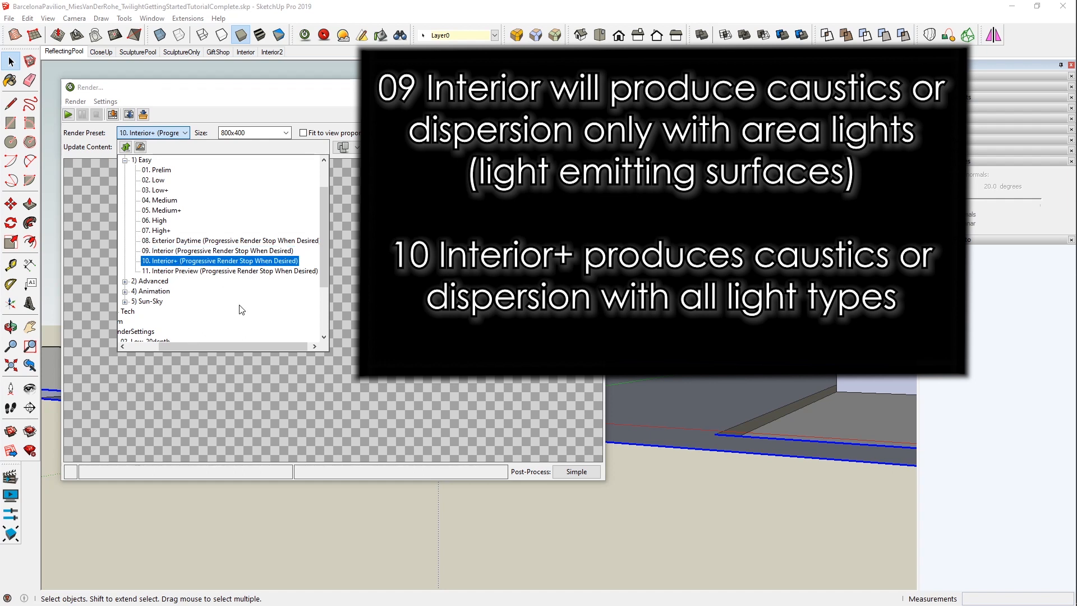
{"action": "left_click", "coordinate": [197, 273]}
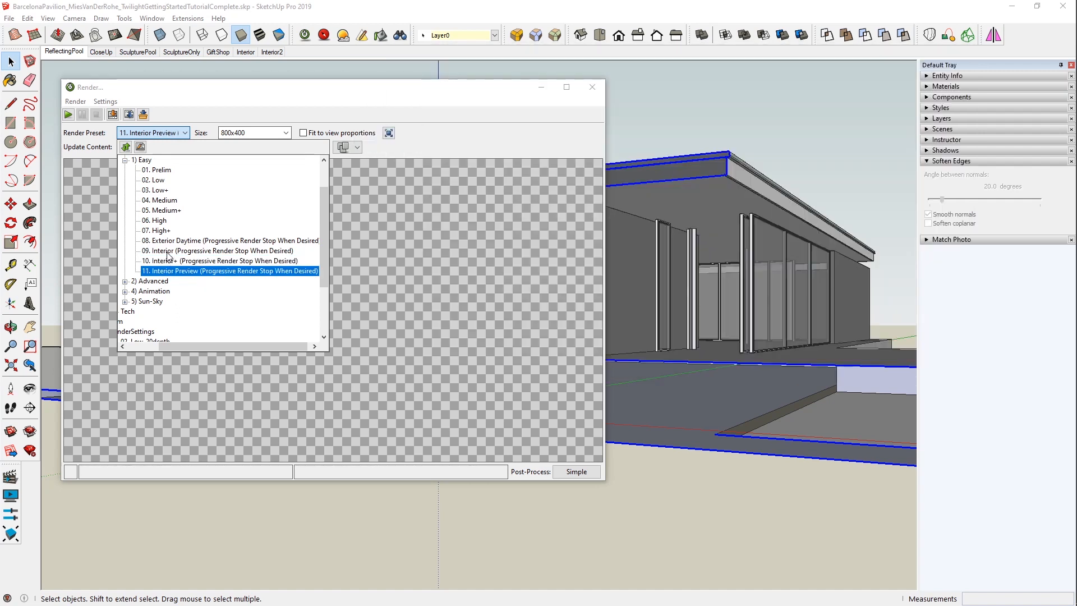
{"action": "left_click", "coordinate": [168, 253]}
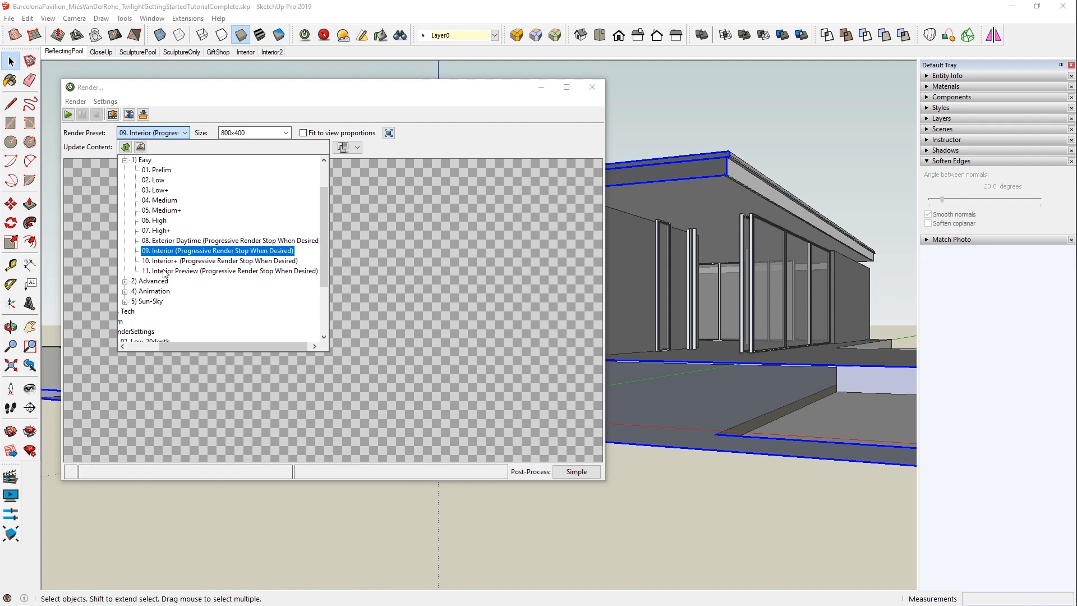
- Set the render preset to 11. Interior Preview and render the whole model instead of only the selection
{"action": "left_click", "coordinate": [164, 272]}
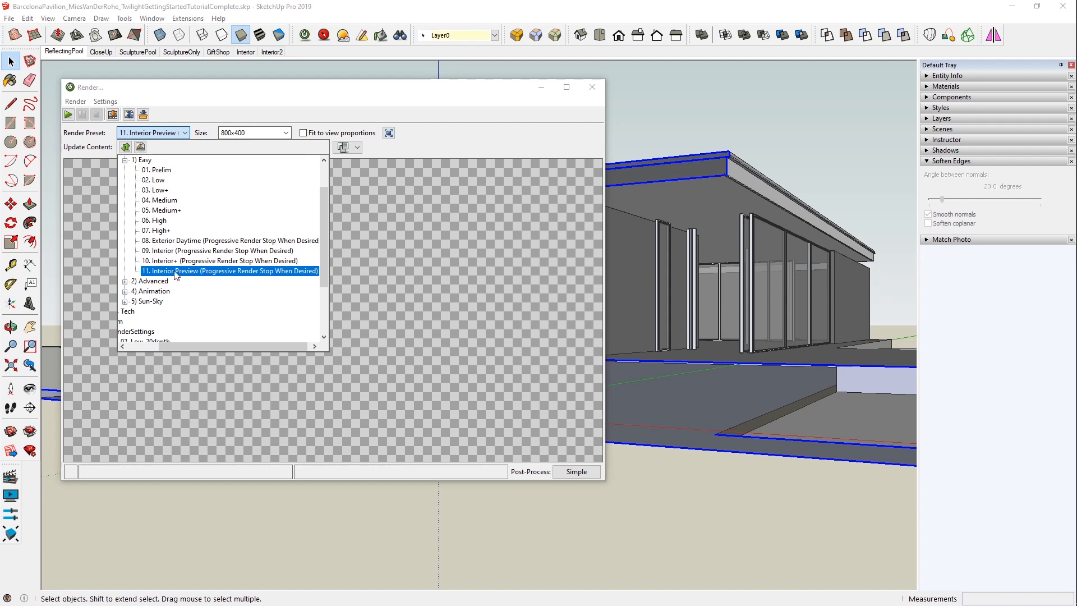
{"action": "left_click", "coordinate": [73, 116]}
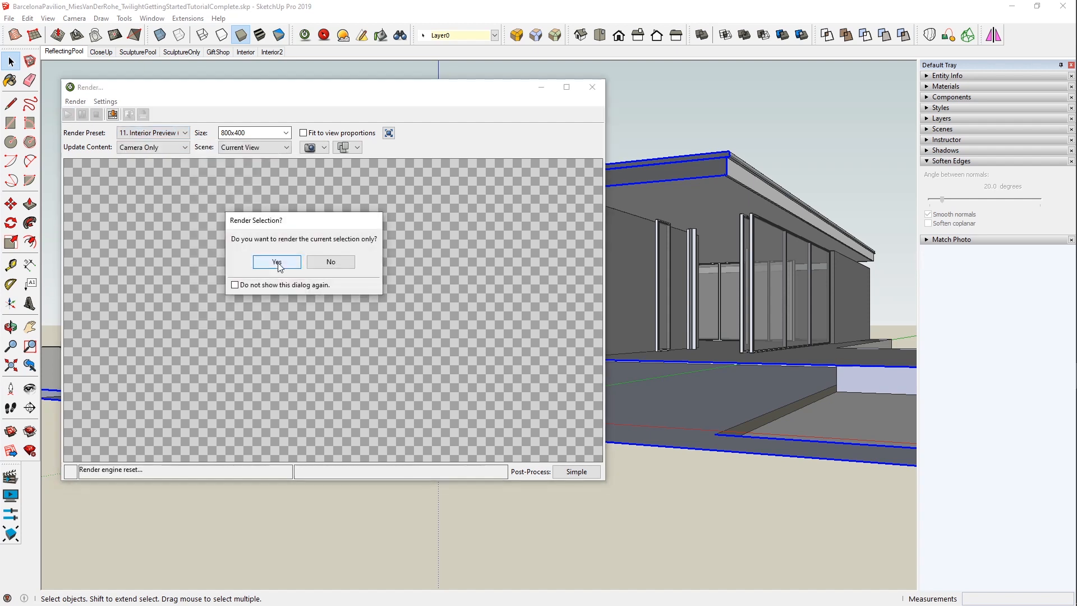
{"action": "left_click", "coordinate": [330, 260]}
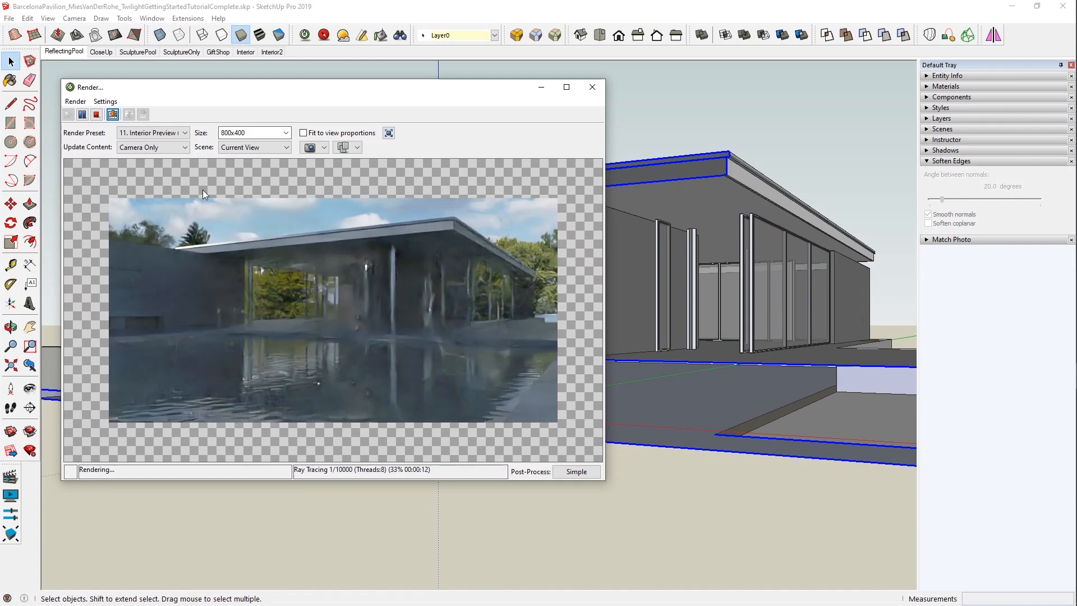
- Switch Denoise Rendering off, on and off again during the render to compare the image, and stop the render
{"action": "left_click", "coordinate": [105, 102]}
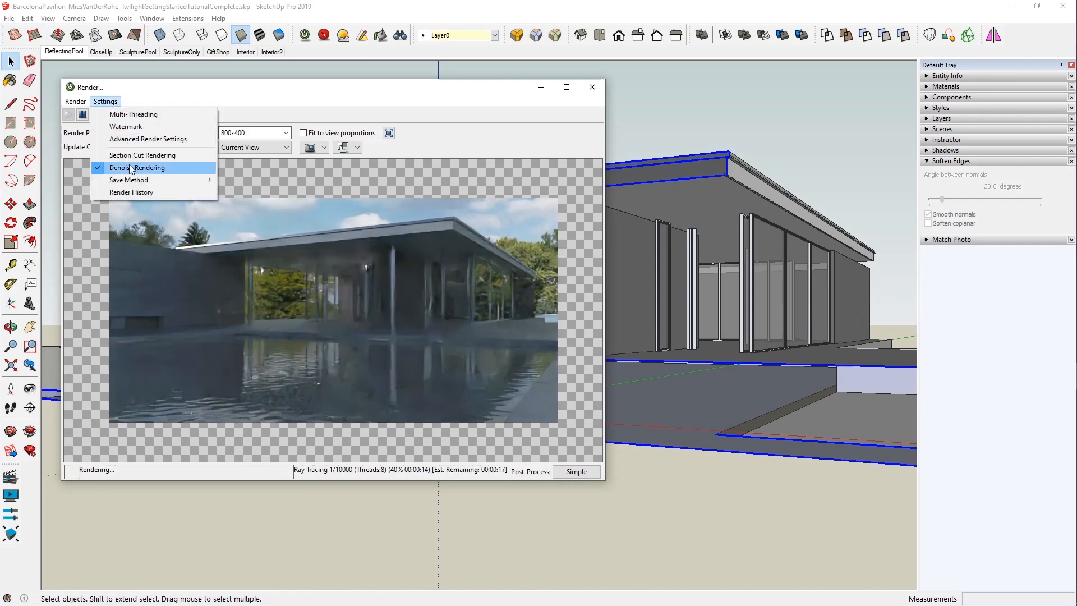
{"action": "left_click", "coordinate": [141, 166]}
{"action": "left_click", "coordinate": [106, 102]}
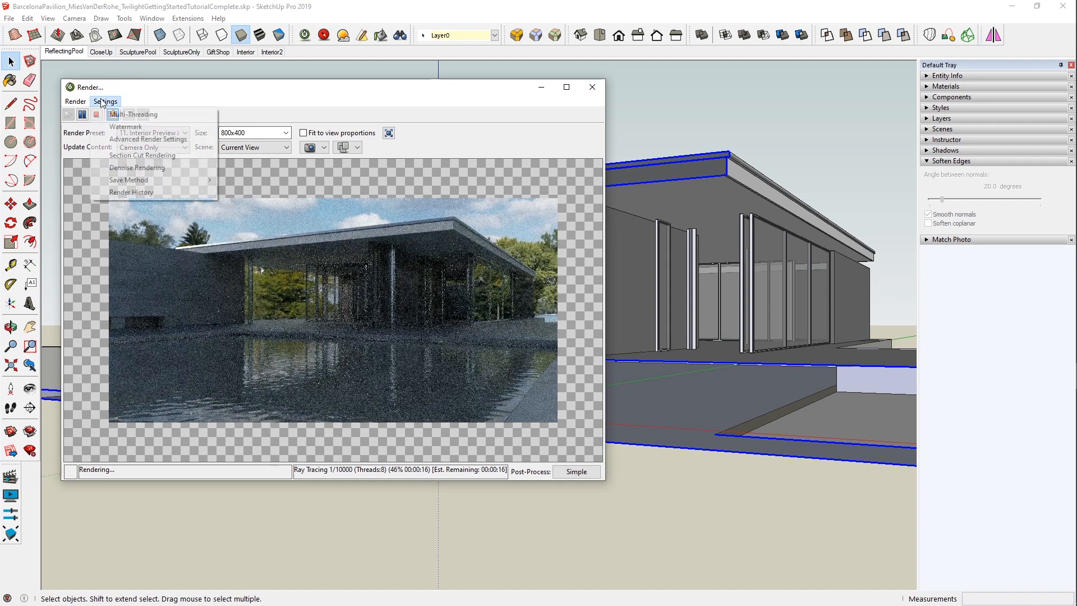
{"action": "left_click", "coordinate": [138, 167]}
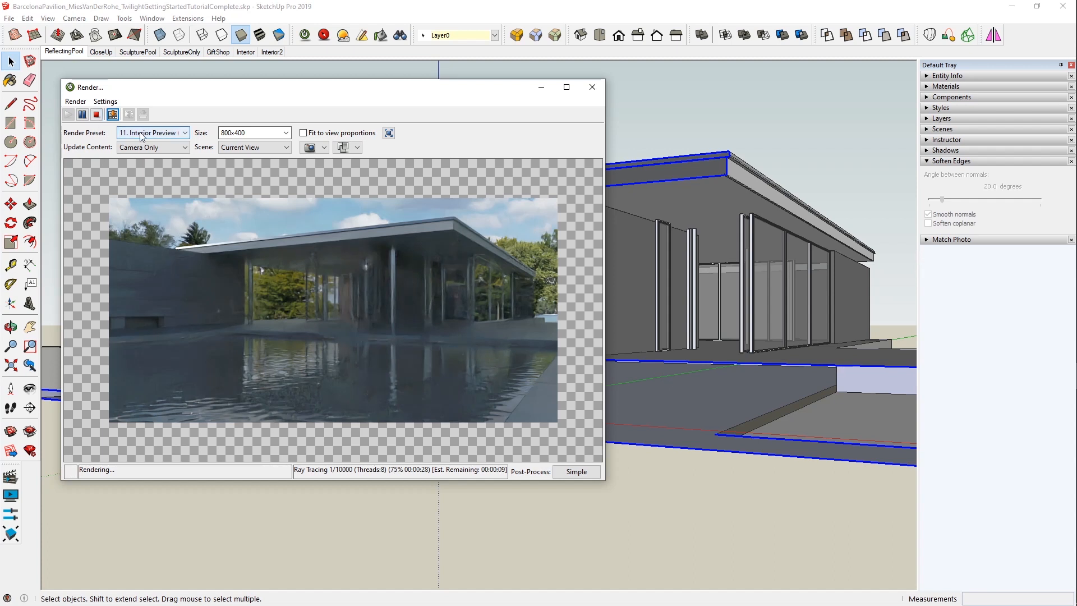
{"action": "left_click", "coordinate": [105, 101]}
{"action": "left_click", "coordinate": [123, 168]}
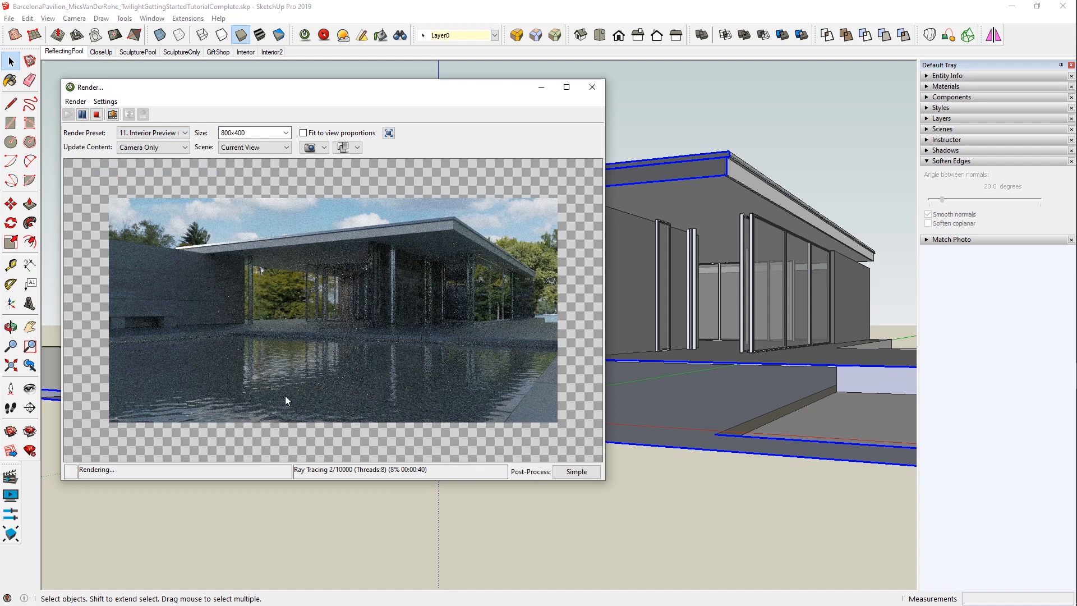
{"action": "left_click", "coordinate": [96, 114]}
{"action": "left_click", "coordinate": [262, 262]}
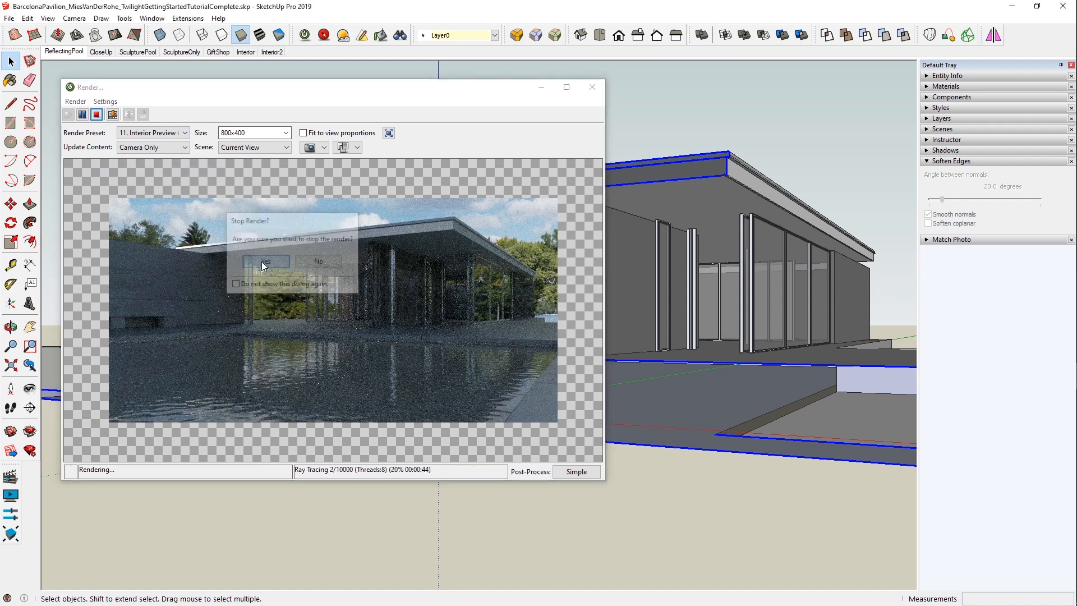
- Collapse the Soften Edges settings and set the shadow time to 12:09
{"action": "left_click", "coordinate": [932, 162]}
{"action": "left_click", "coordinate": [344, 36]}
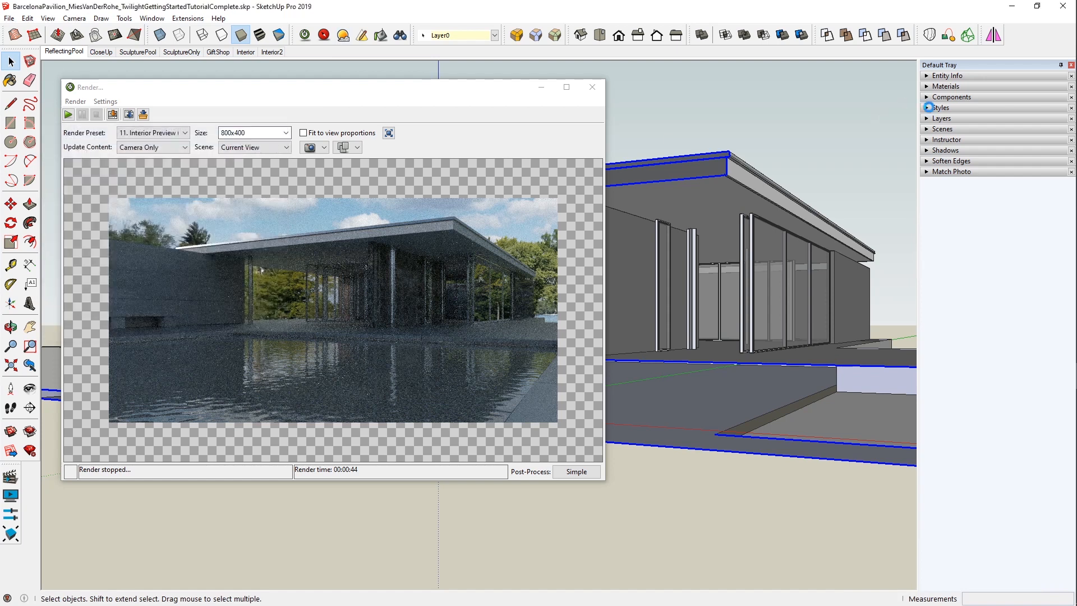
{"action": "left_click", "coordinate": [928, 151]}
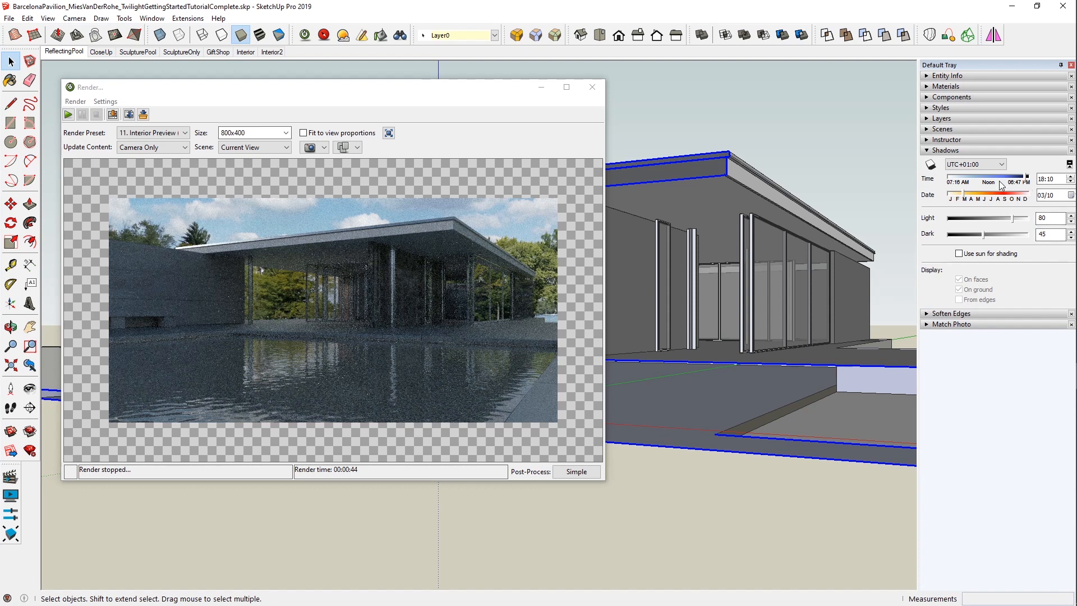
{"action": "left_click_drag", "start_coordinate": [986, 180], "coordinate": [982, 180]}
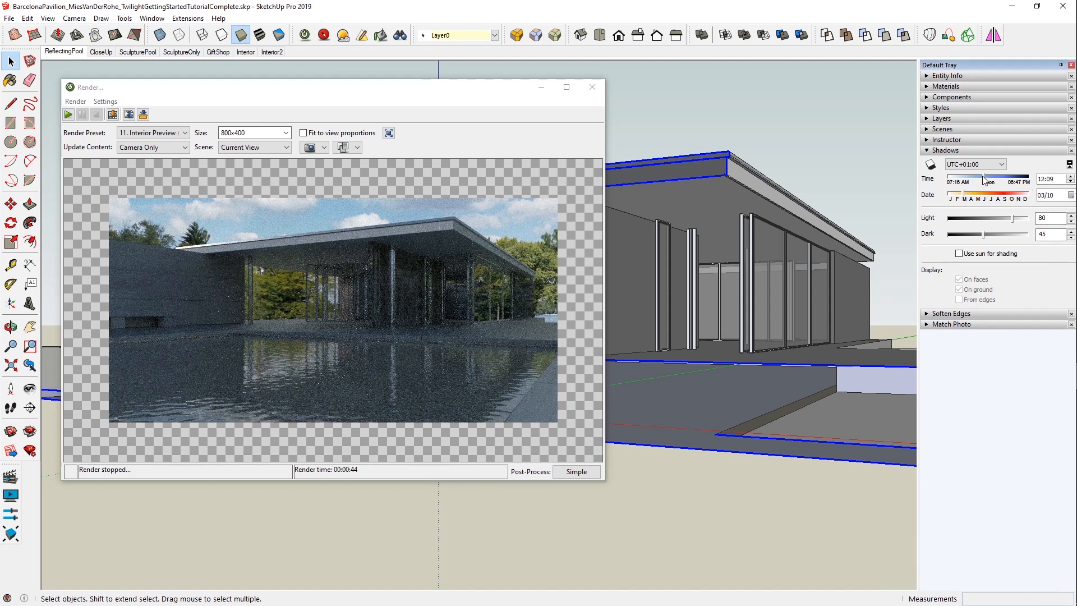
- Turn off the display of section planes and section cuts in the model view
{"action": "left_click", "coordinate": [47, 19]}
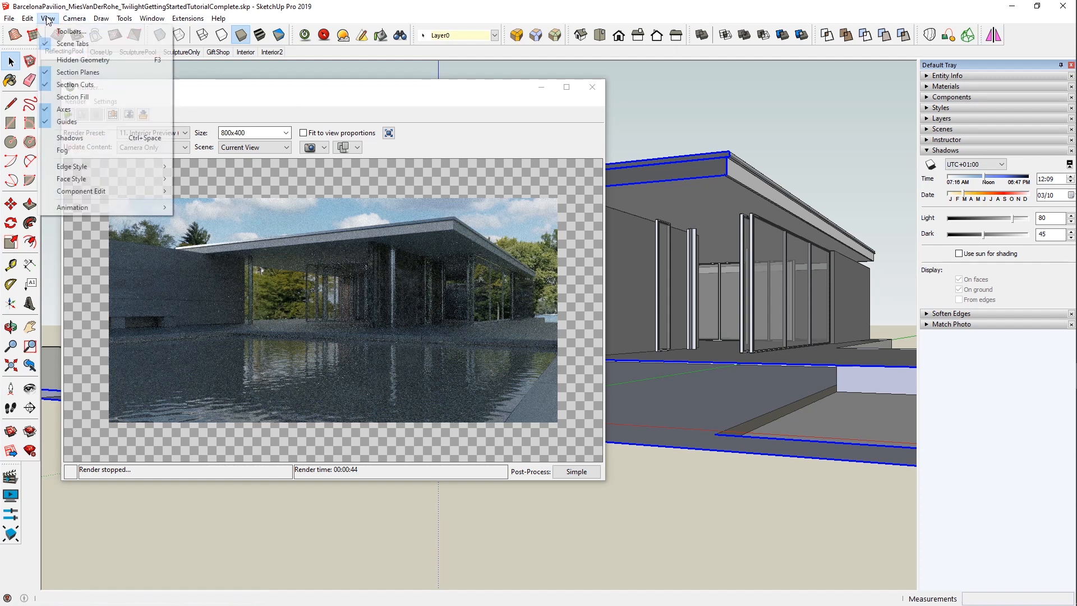
{"action": "left_click", "coordinate": [70, 72]}
{"action": "left_click", "coordinate": [47, 19]}
{"action": "left_click", "coordinate": [56, 84]}
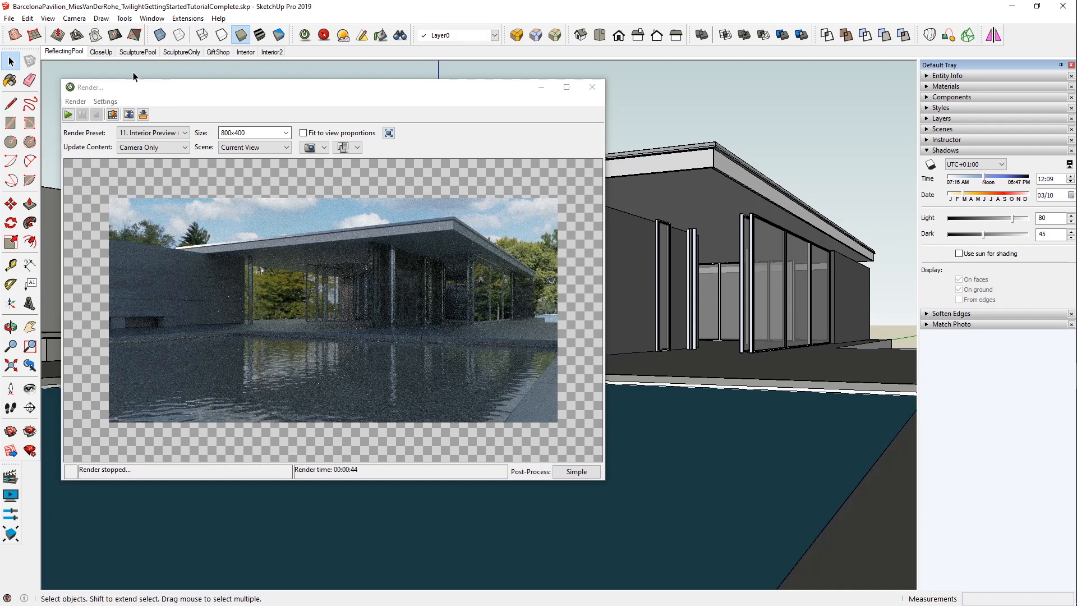
- Switch the model's shadows on and off again, and start a new render without saving the previous one
{"action": "left_click", "coordinate": [930, 164]}
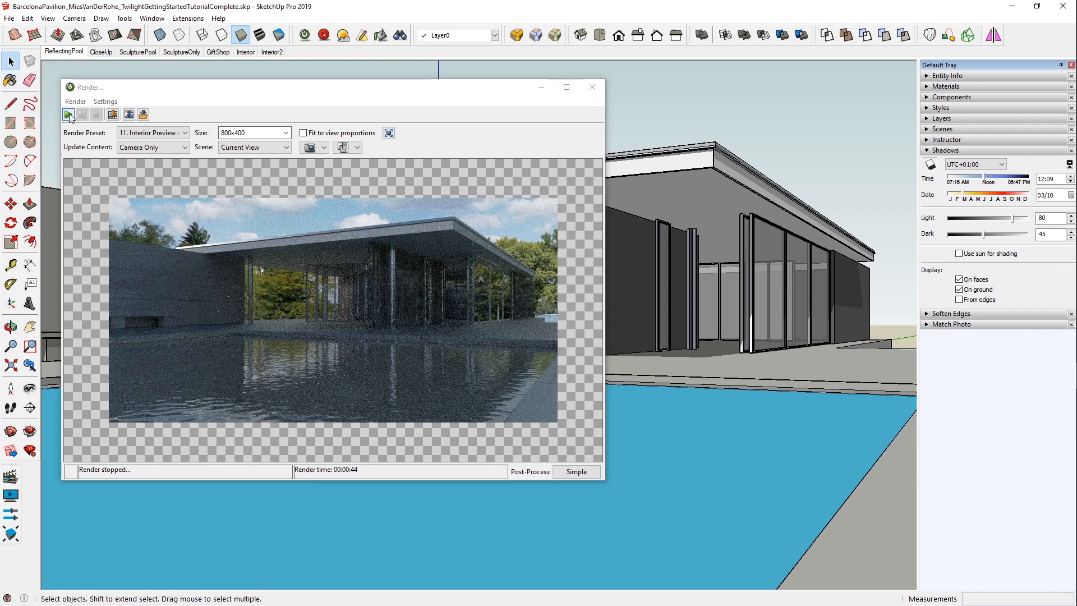
{"action": "left_click", "coordinate": [930, 164]}
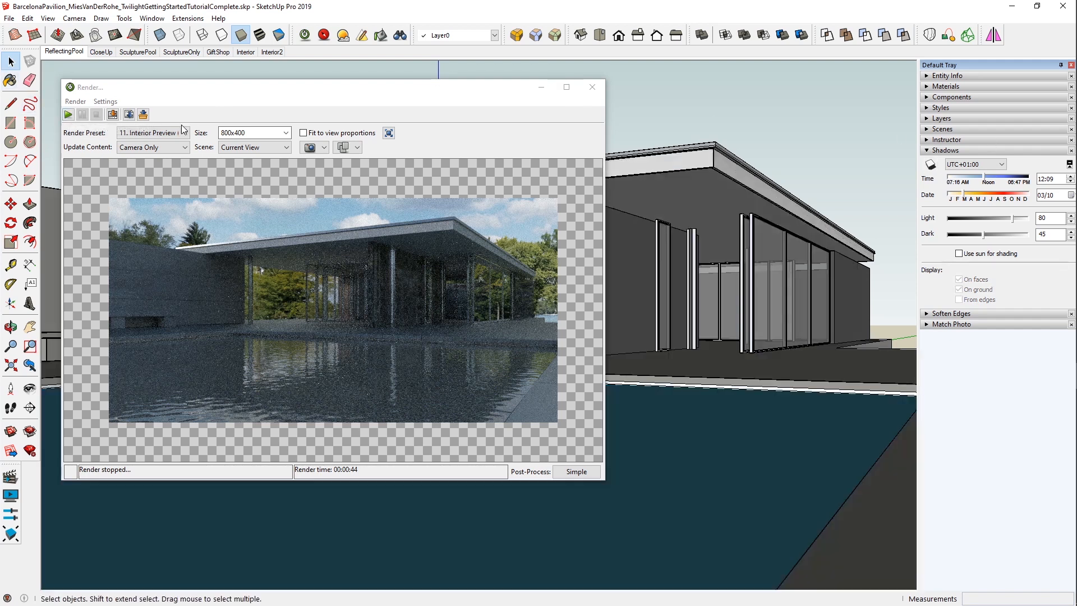
{"action": "left_click", "coordinate": [68, 115]}
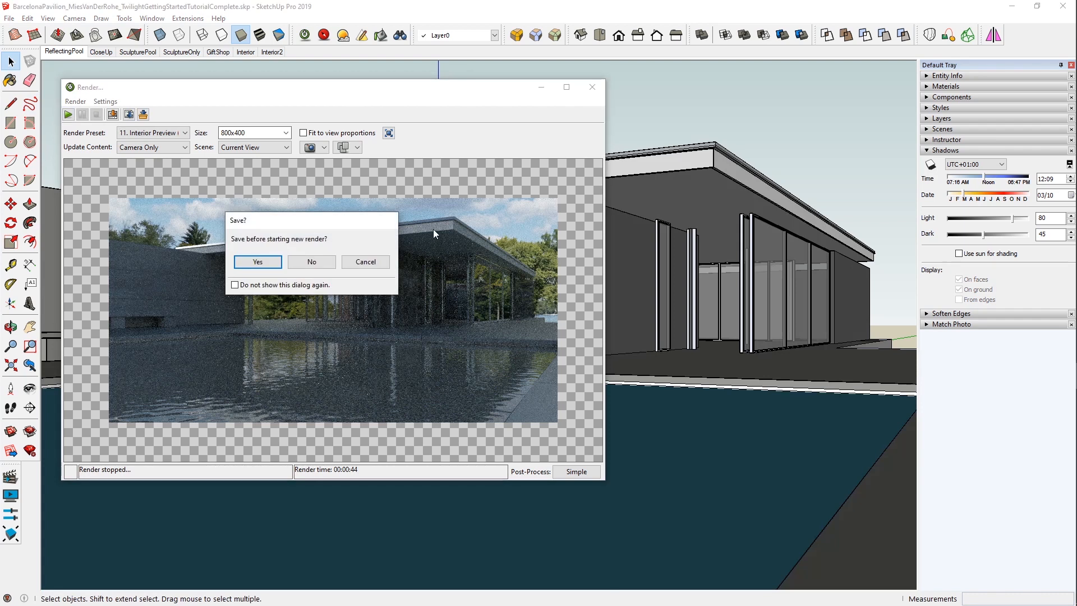
{"action": "left_click", "coordinate": [309, 261]}
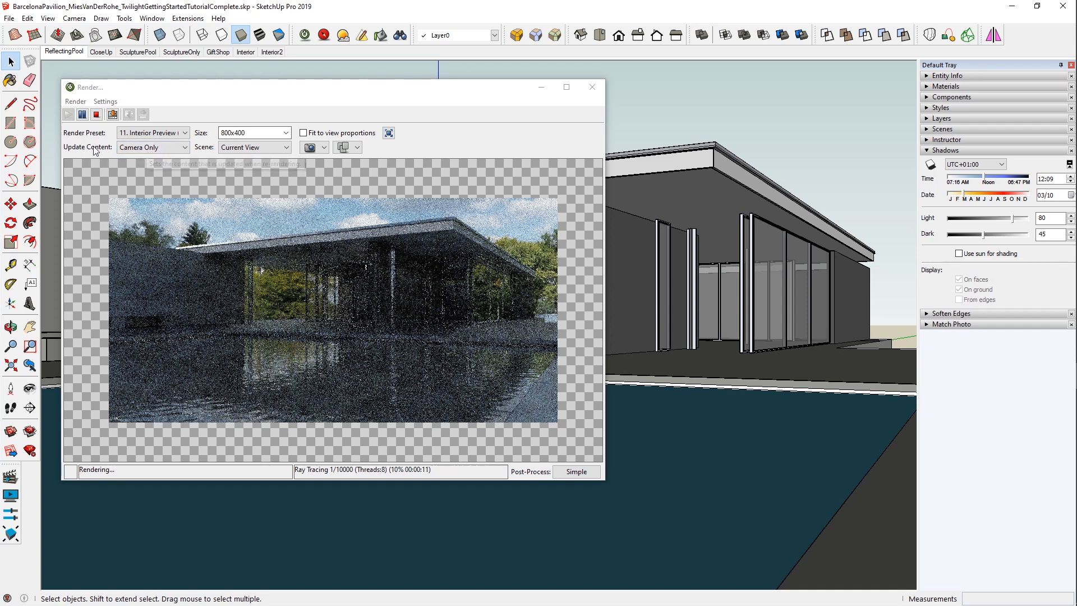
- Set the render's update content to All, and stop and restart the render
{"action": "left_click", "coordinate": [142, 148]}
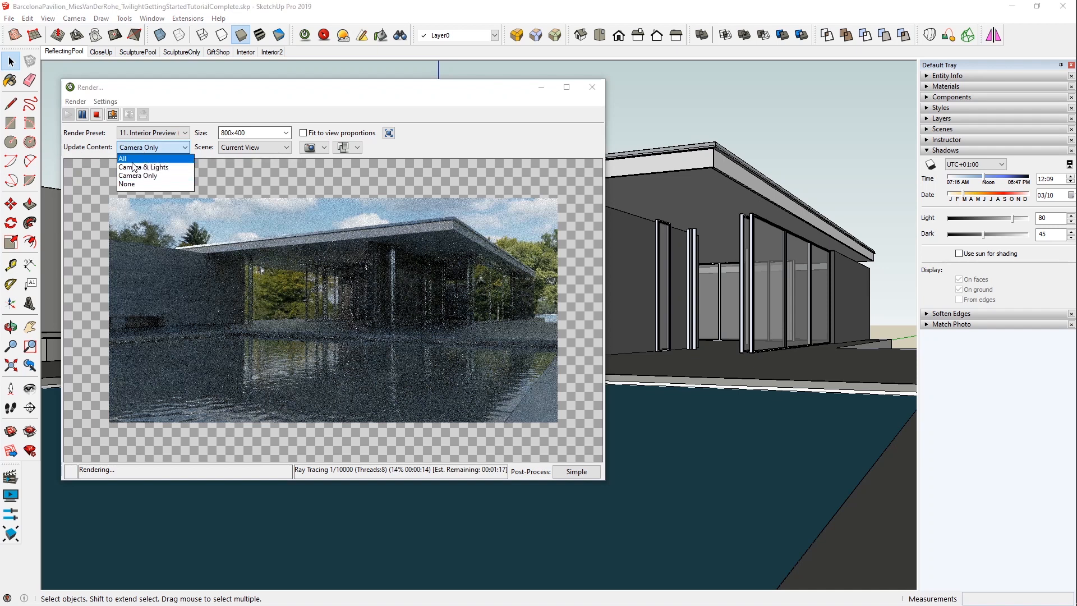
{"action": "left_click", "coordinate": [133, 161]}
{"action": "left_click", "coordinate": [97, 114]}
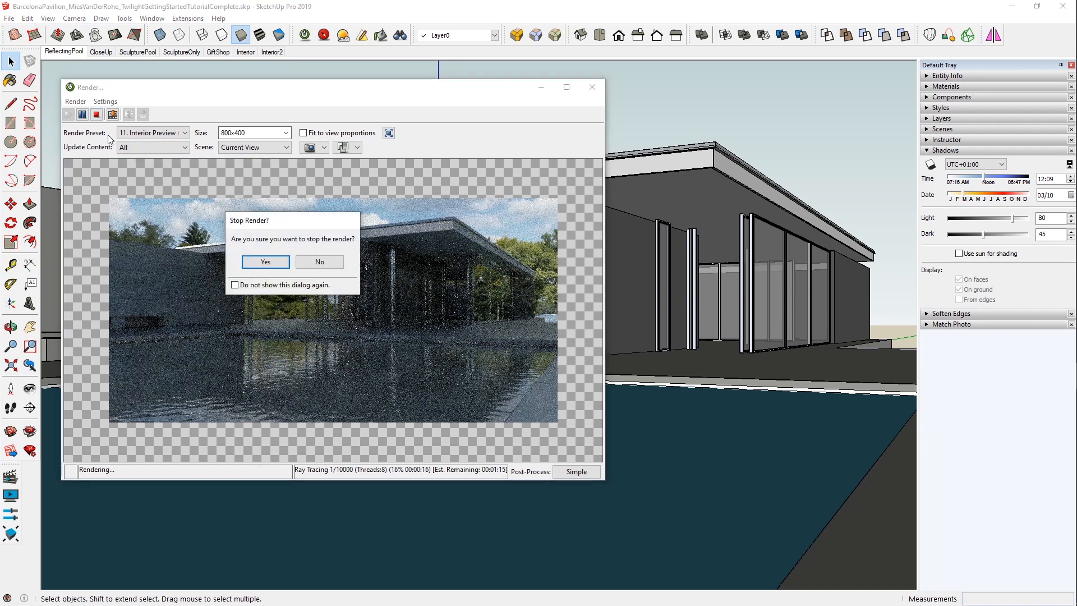
{"action": "left_click", "coordinate": [265, 262]}
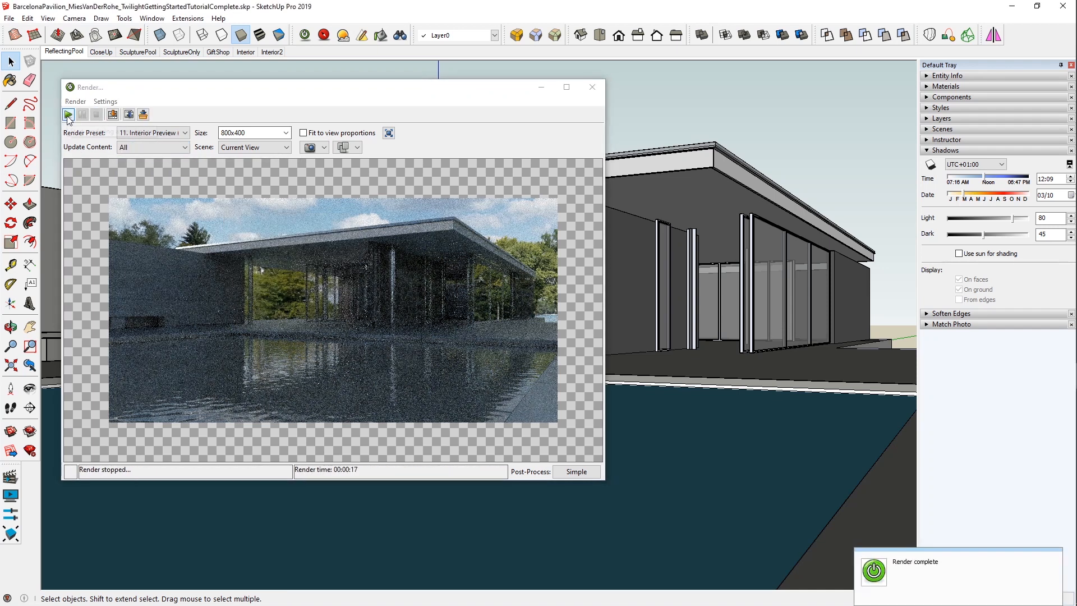
{"action": "left_click", "coordinate": [68, 115]}
{"action": "left_click", "coordinate": [259, 262]}
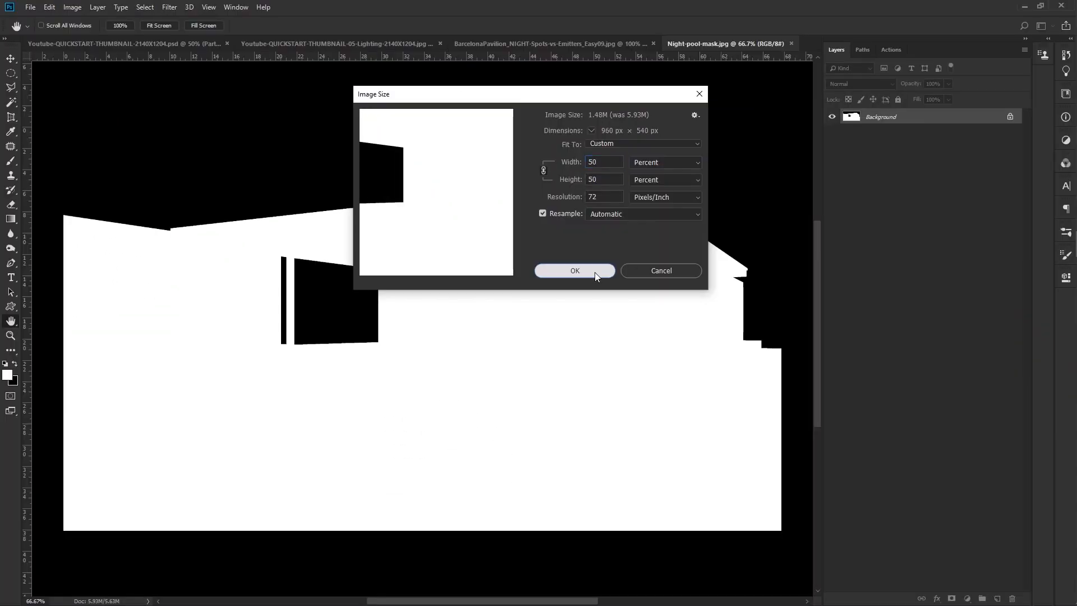
- In Photoshop, resize Night-pool-mask.jpg to 50 percent in width and height, and select the whole image
{"action": "left_click", "coordinate": [595, 272]}
{"action": "key", "text": "ctrl+a"}
- Duplicate the Background layer of the night pavilion image, add a layer mask to the copy and paste the pool mask into it
{"action": "key", "text": "ctrl+shift+Tab"}
{"action": "left_click_drag", "start_coordinate": [871, 121], "coordinate": [1000, 599]}
{"action": "left_click", "coordinate": [952, 598]}
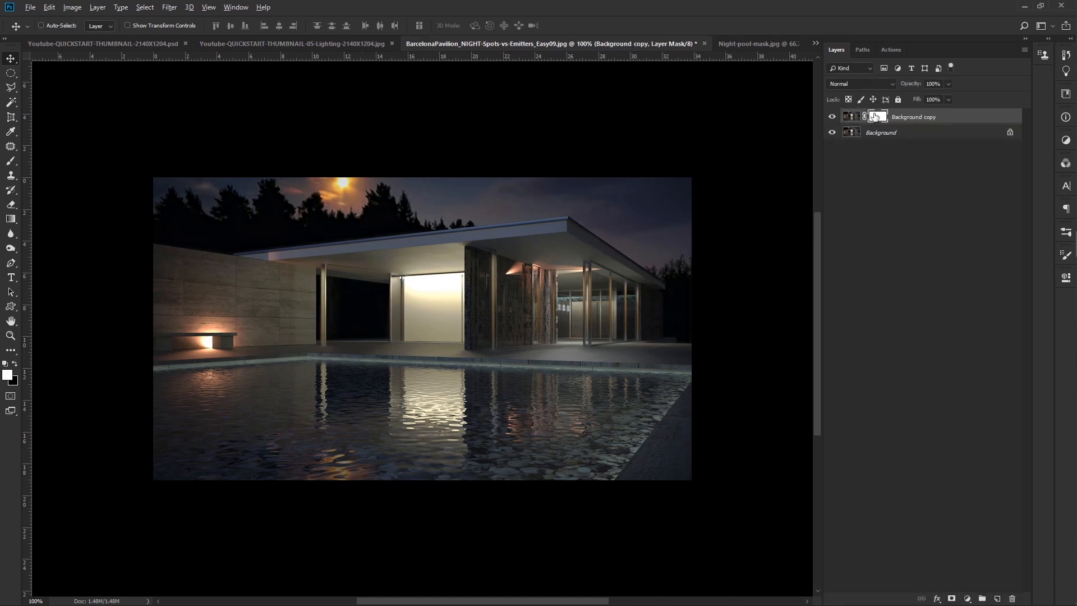
{"action": "left_click", "coordinate": [878, 116], "text": "alt"}
{"action": "key", "text": "ctrl+a"}
{"action": "key", "text": "ctrl+v"}
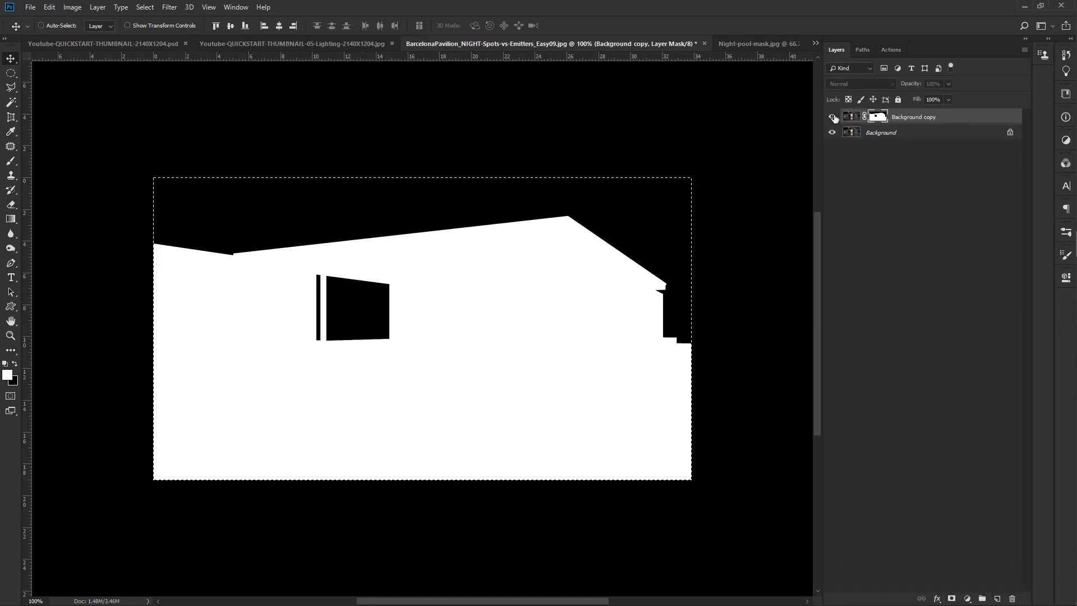
- Add a white-filled layer between Background and Background copy, and toggle the copy's layer mask off and on
{"action": "left_click", "coordinate": [832, 116]}
{"action": "left_click", "coordinate": [876, 135]}
{"action": "key", "text": "m"}
{"action": "key", "text": "ctrl+d"}
{"action": "left_click", "coordinate": [998, 598]}
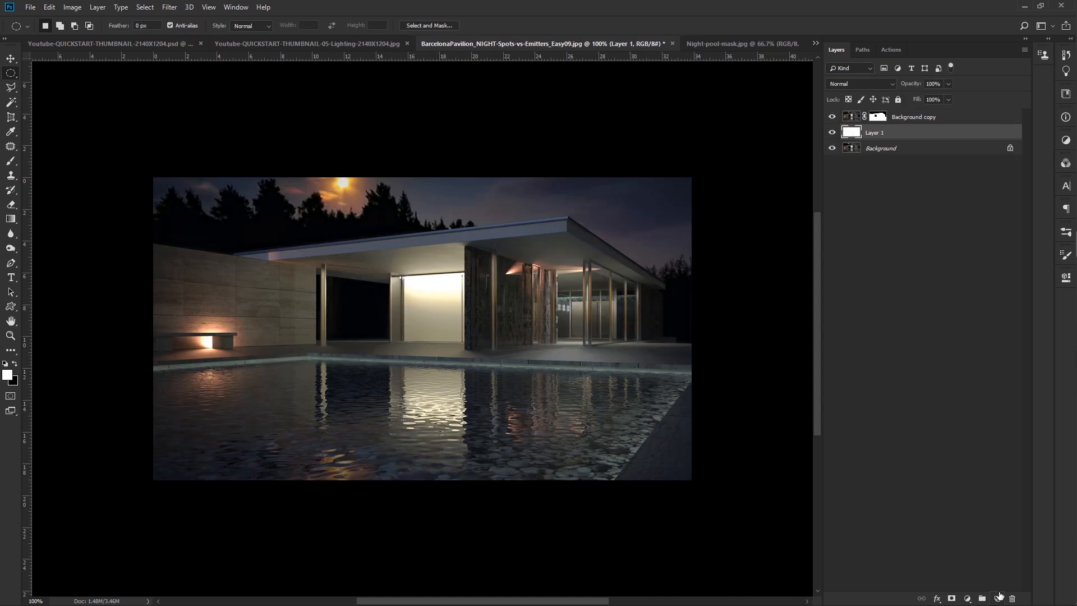
{"action": "key", "text": "alt+BackSpace"}
{"action": "left_click", "coordinate": [878, 118], "text": "shift"}
{"action": "left_click", "coordinate": [879, 120], "text": "shift"}
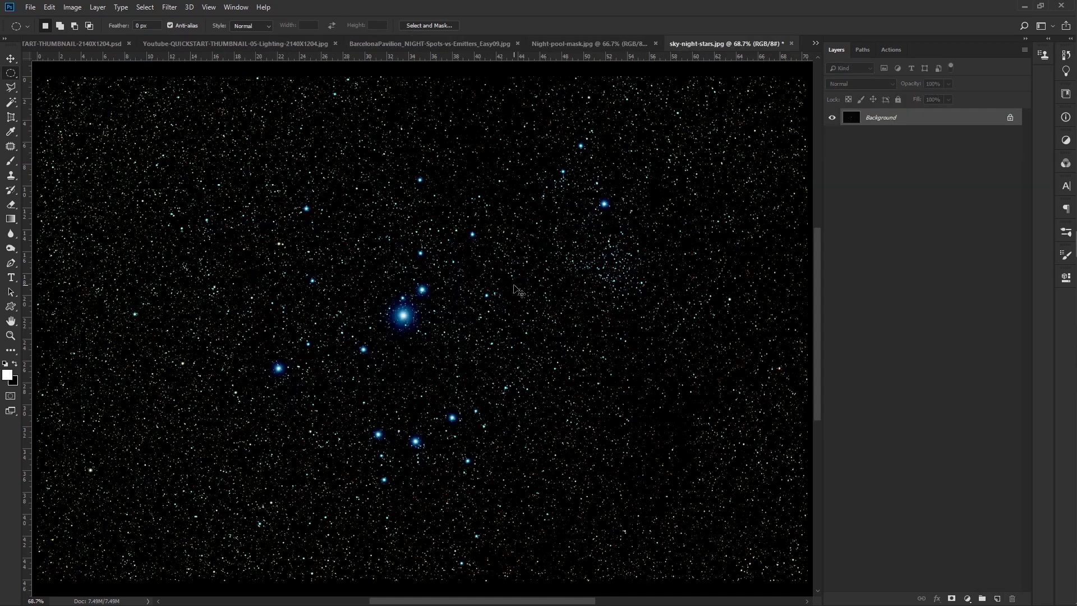
- Copy the whole sky-night-stars.jpg image into the night pavilion image and position it as the sky behind the building
{"action": "key", "text": "ctrl+a"}
{"action": "key", "text": "ctrl+c"}
{"action": "left_click", "coordinate": [477, 44]}
{"action": "key", "text": "ctrl+v"}
{"action": "key", "text": "v"}
{"action": "left_click_drag", "start_coordinate": [630, 285], "coordinate": [363, 248]}
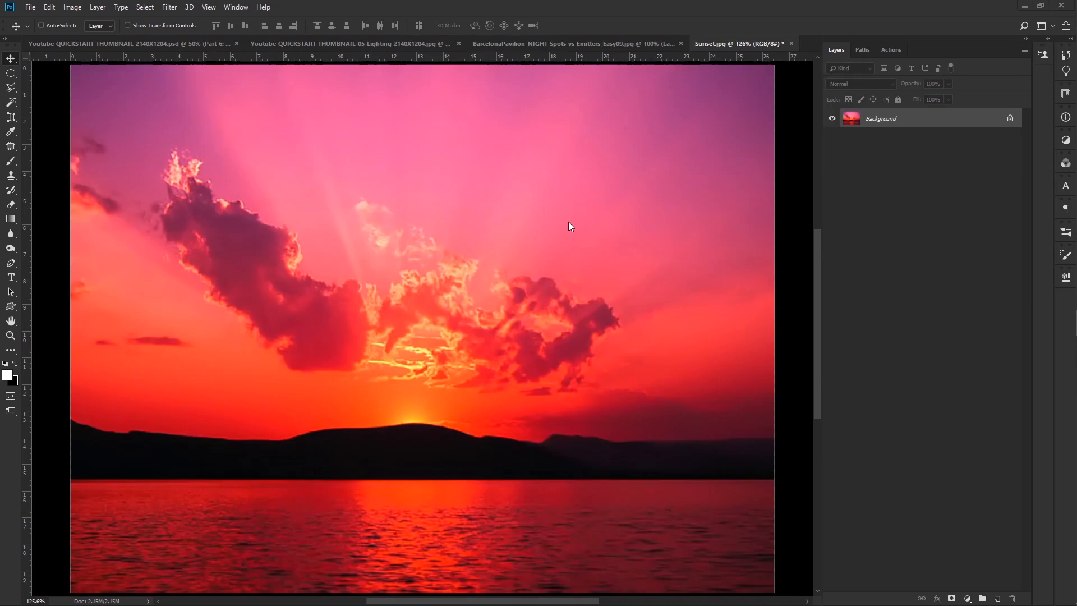
- Paste the Sunset.jpg image into the night pavilion image and shift it upward behind the building
{"action": "left_click", "coordinate": [571, 40]}
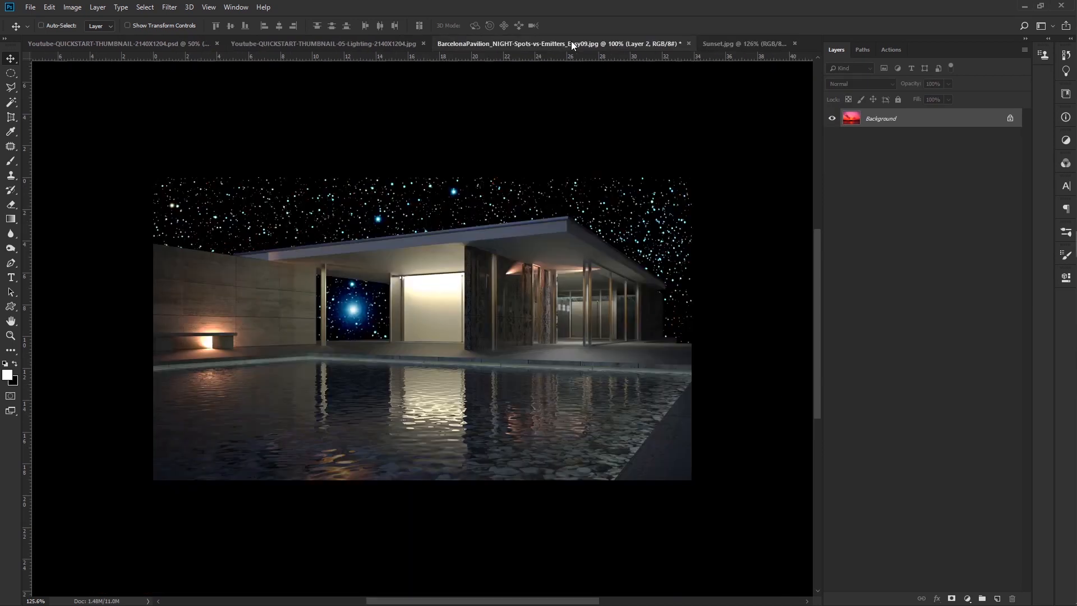
{"action": "key", "text": "ctrl+v"}
{"action": "left_click_drag", "start_coordinate": [660, 251], "coordinate": [655, 205]}
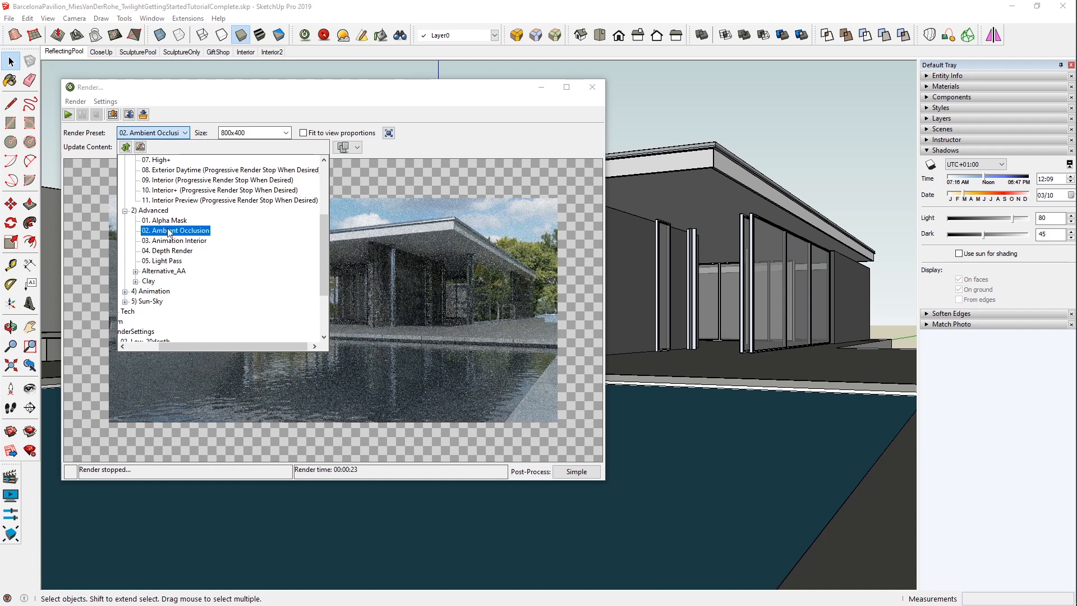
- Try the presets 03. Animation Interior, 00. Preview Object Animation and 04. Interior Animation 100 (Unbiased), expanding the Animation preset group
{"action": "left_click", "coordinate": [192, 242]}
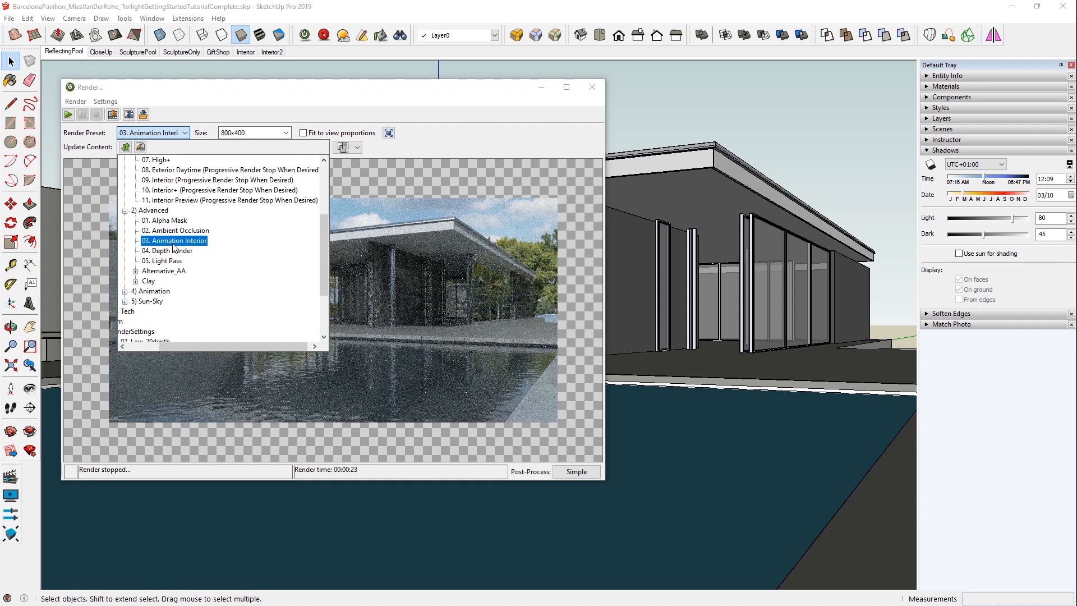
{"action": "left_click", "coordinate": [125, 291]}
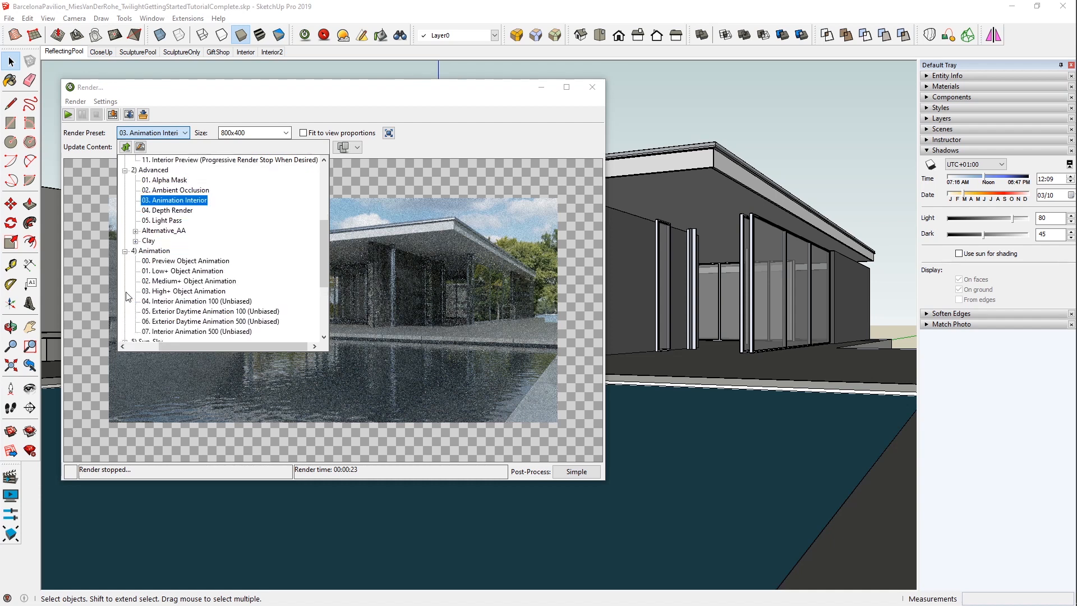
{"action": "left_click", "coordinate": [151, 260]}
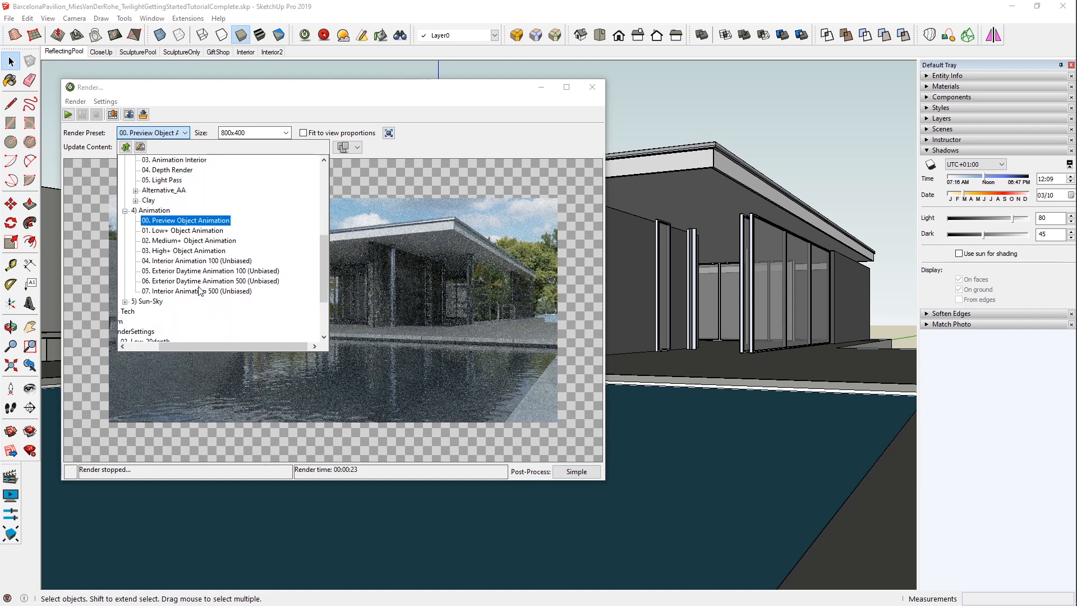
{"action": "left_click", "coordinate": [202, 290]}
{"action": "left_click", "coordinate": [201, 261]}
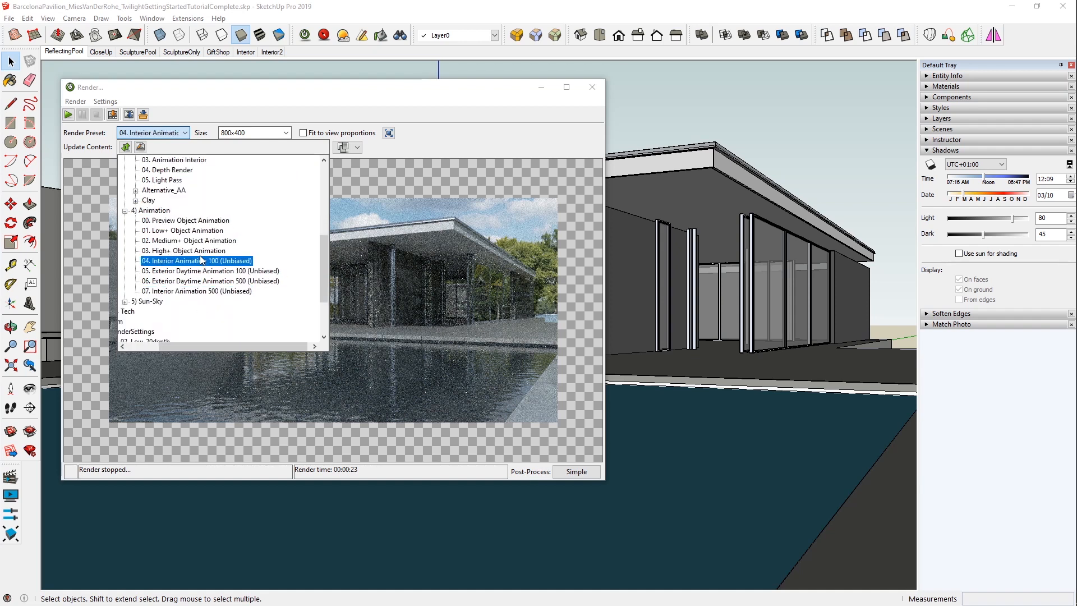
{"action": "scroll", "coordinate": [202, 260], "scroll_direction": "up", "scroll_amount": 1}
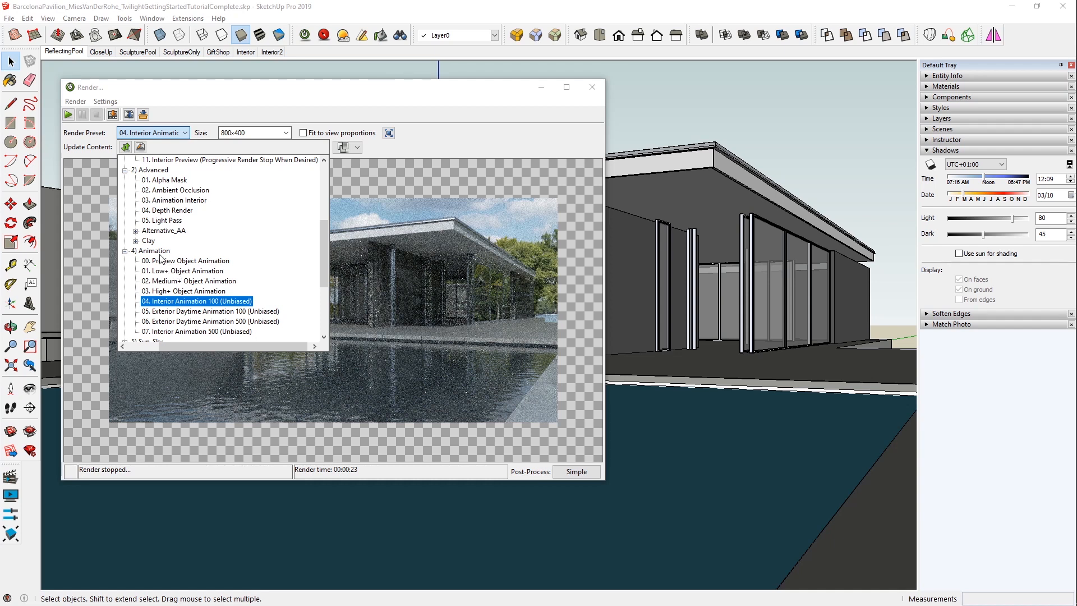
{"action": "scroll", "coordinate": [171, 324], "scroll_direction": "up", "scroll_amount": 1}
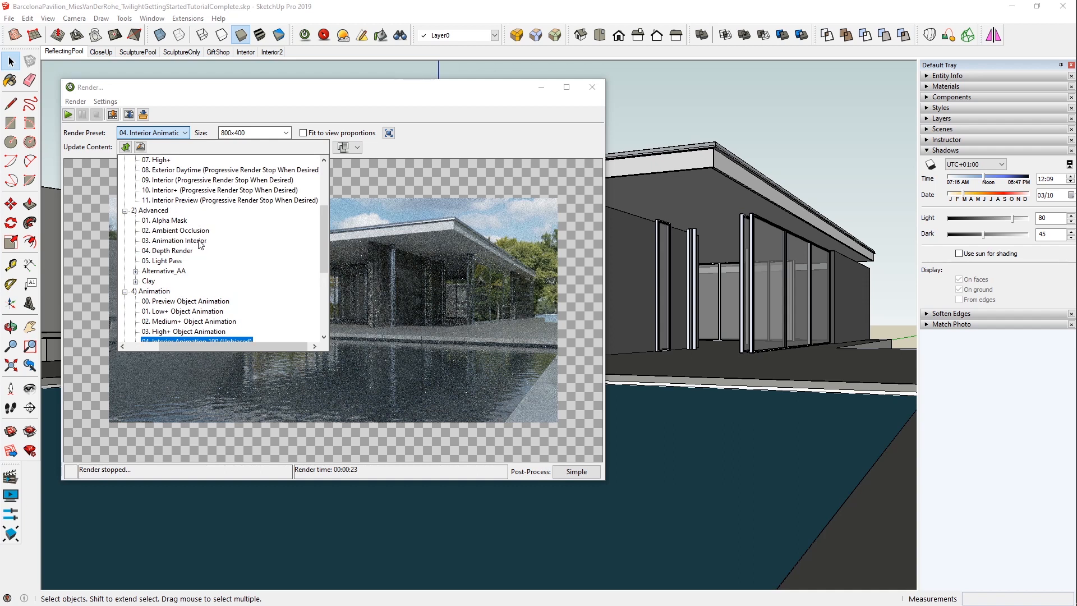
- Select the 04. Depth Render and 05. Light Pass presets in turn, and expand the Alternative_AA group to examine its variants
{"action": "left_click", "coordinate": [185, 251]}
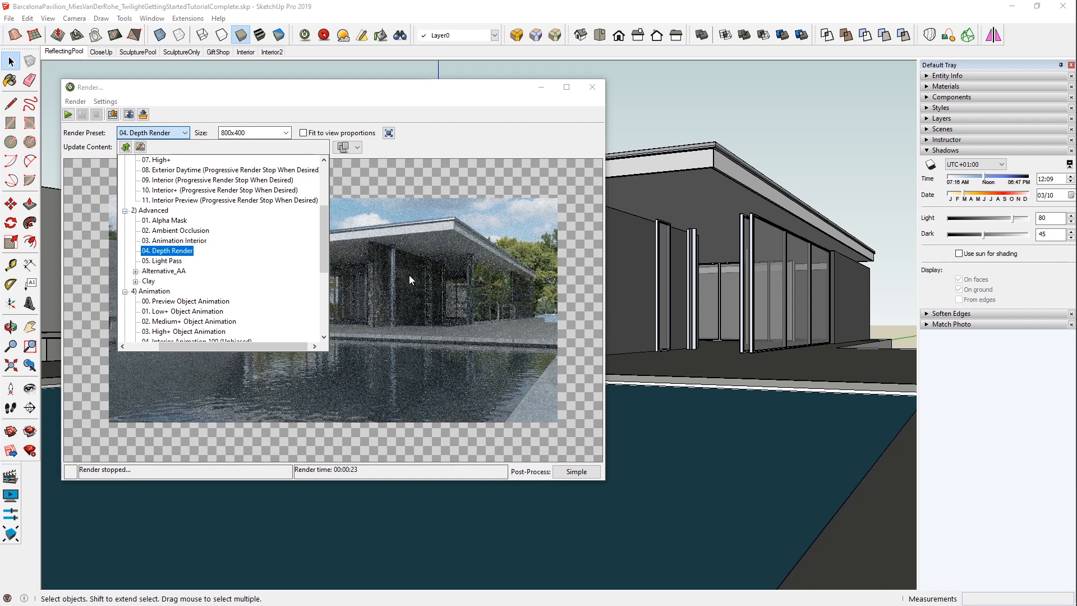
{"action": "left_click", "coordinate": [169, 261]}
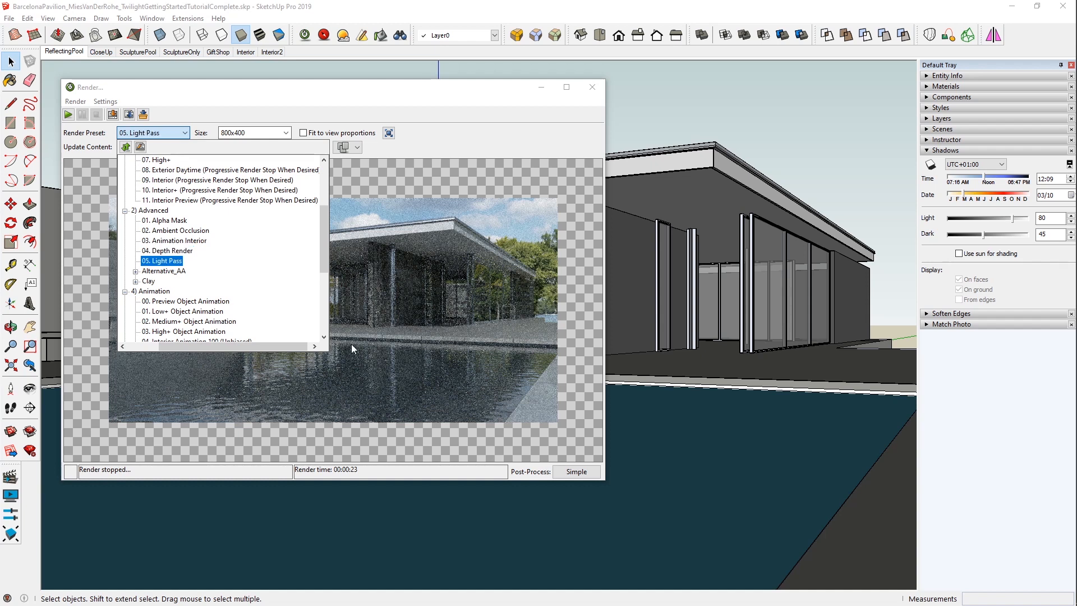
{"action": "left_click", "coordinate": [136, 271]}
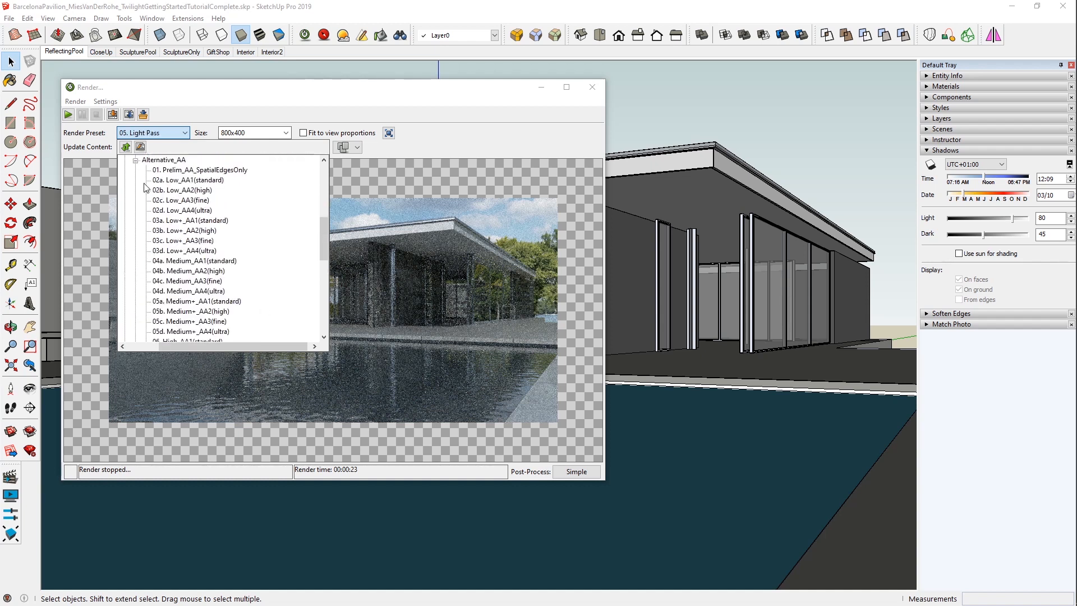
{"action": "scroll", "coordinate": [159, 171], "scroll_direction": "up", "scroll_amount": 5}
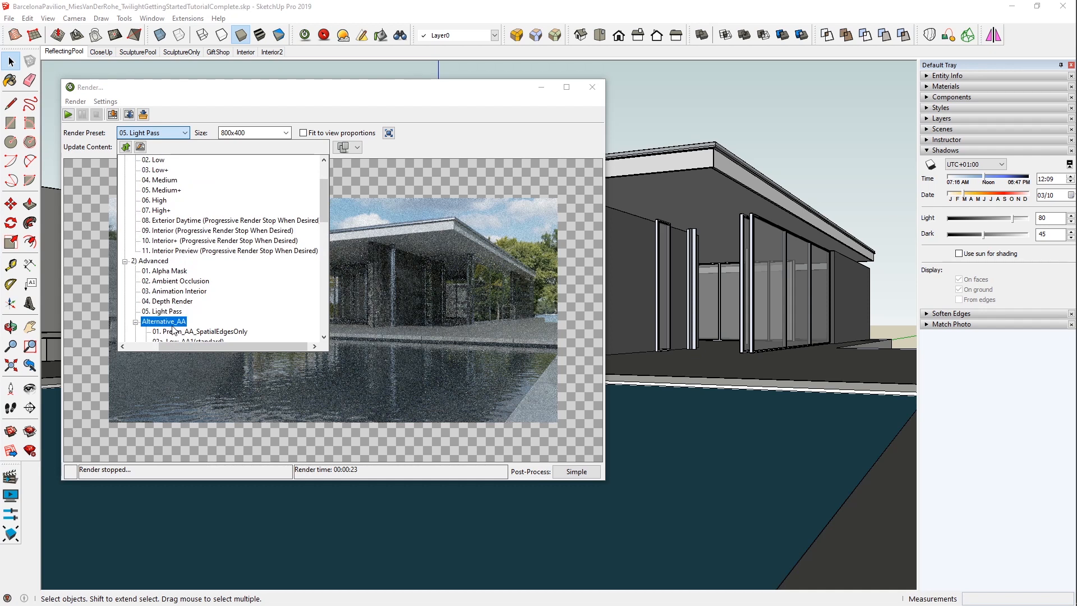
{"action": "scroll", "coordinate": [171, 330], "scroll_direction": "up", "scroll_amount": 2}
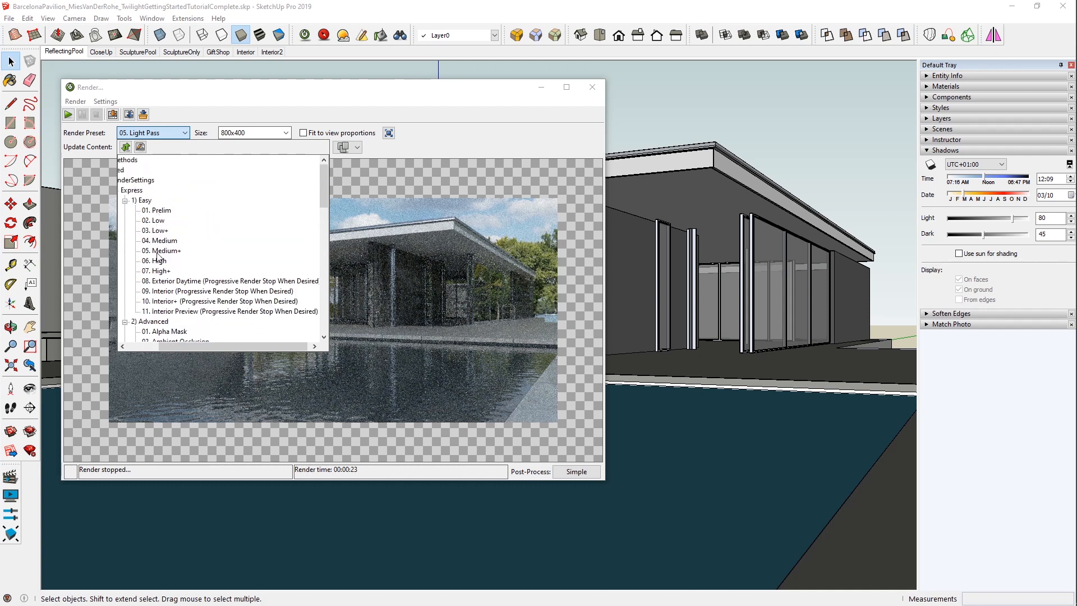
{"action": "scroll", "coordinate": [158, 273], "scroll_direction": "down", "scroll_amount": 4}
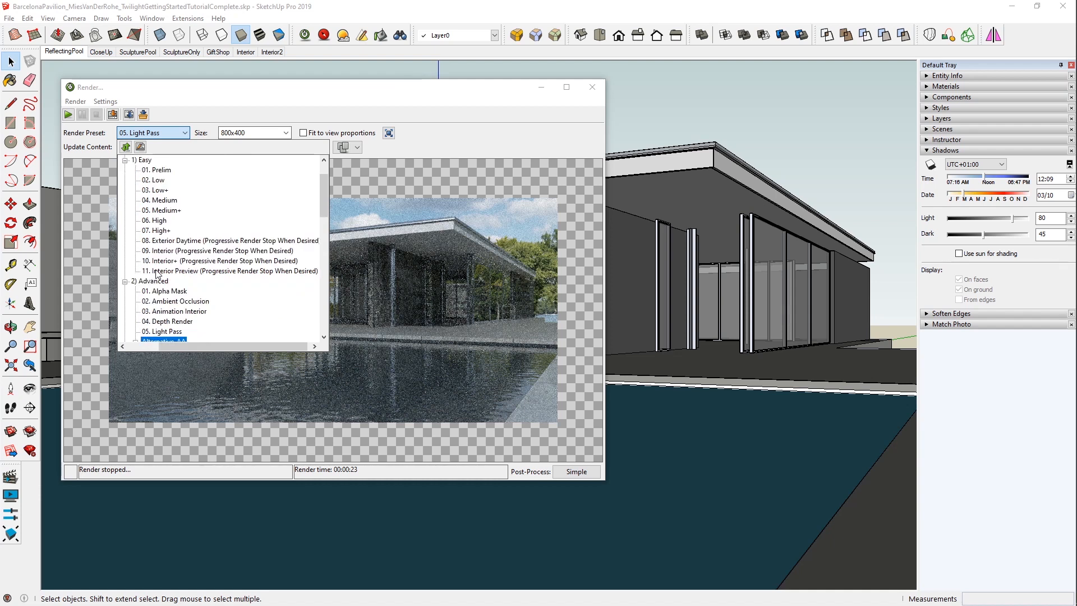
{"action": "scroll", "coordinate": [158, 273], "scroll_direction": "down", "scroll_amount": 1}
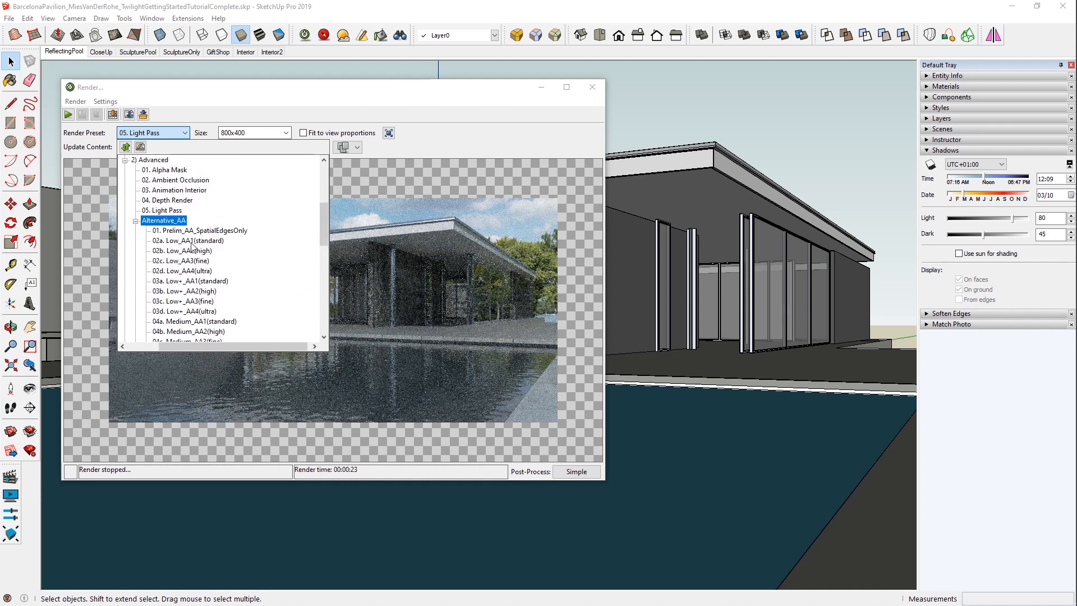
{"action": "scroll", "coordinate": [188, 286], "scroll_direction": "up", "scroll_amount": 5}
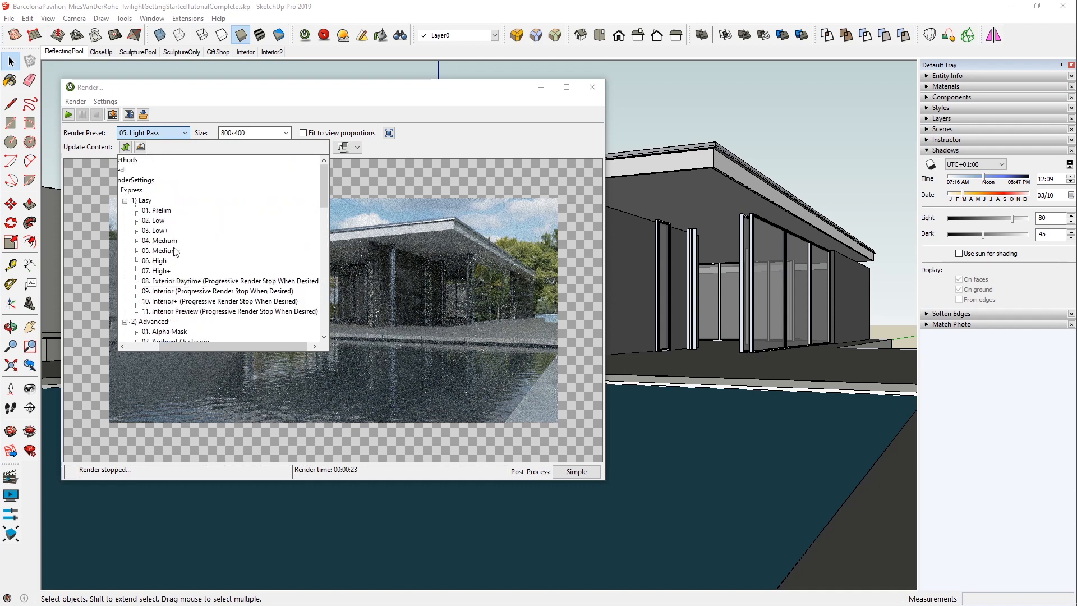
- Select the 04. Medium preset, and go through its Alternative_AA variants up to 04d. Medium_AA4(ultra)
{"action": "left_click", "coordinate": [168, 241]}
{"action": "scroll", "coordinate": [163, 247], "scroll_direction": "down", "scroll_amount": 5}
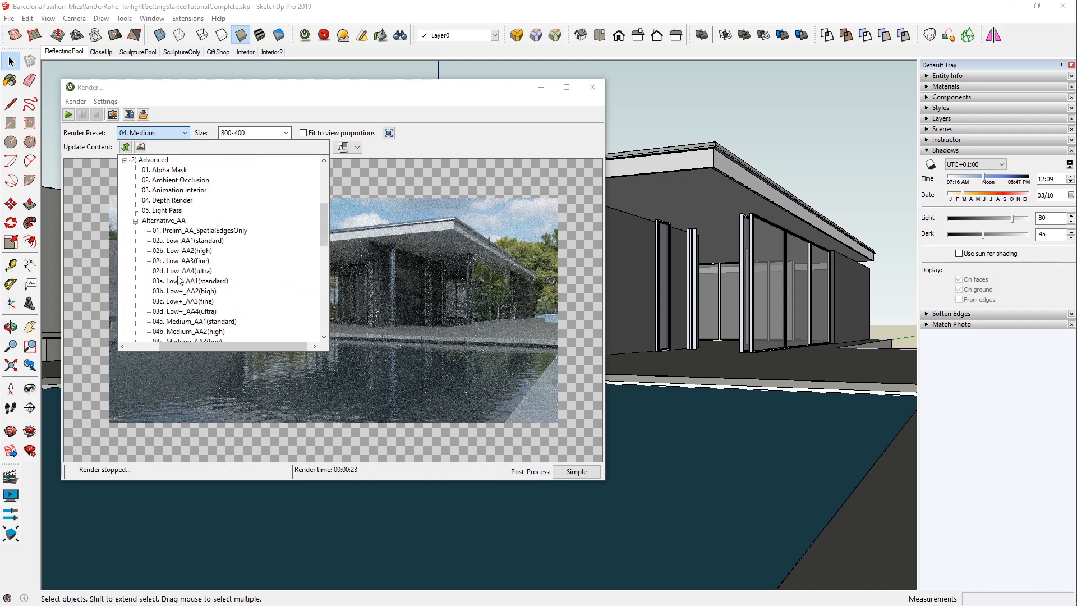
{"action": "scroll", "coordinate": [180, 282], "scroll_direction": "down", "scroll_amount": 1}
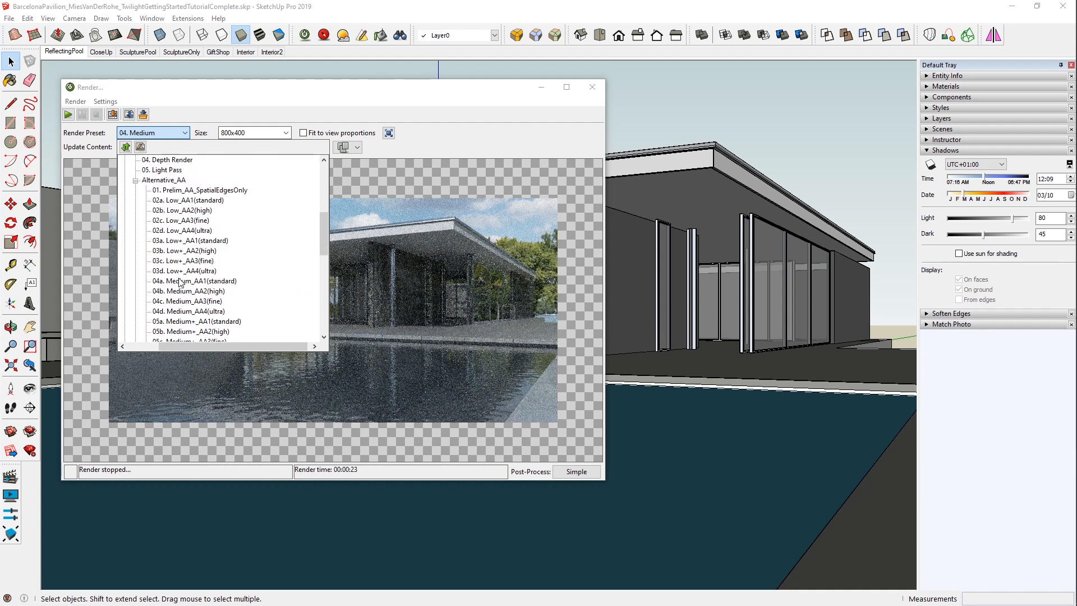
{"action": "scroll", "coordinate": [196, 222], "scroll_direction": "down", "scroll_amount": 3}
{"action": "left_click", "coordinate": [162, 204]}
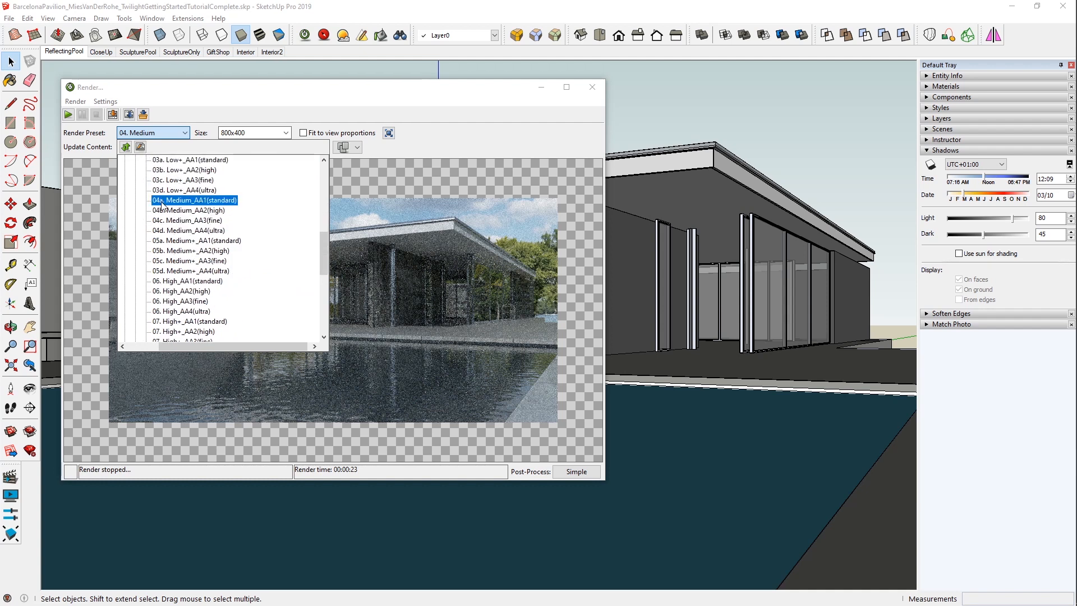
{"action": "left_click", "coordinate": [201, 212]}
{"action": "left_click", "coordinate": [204, 221]}
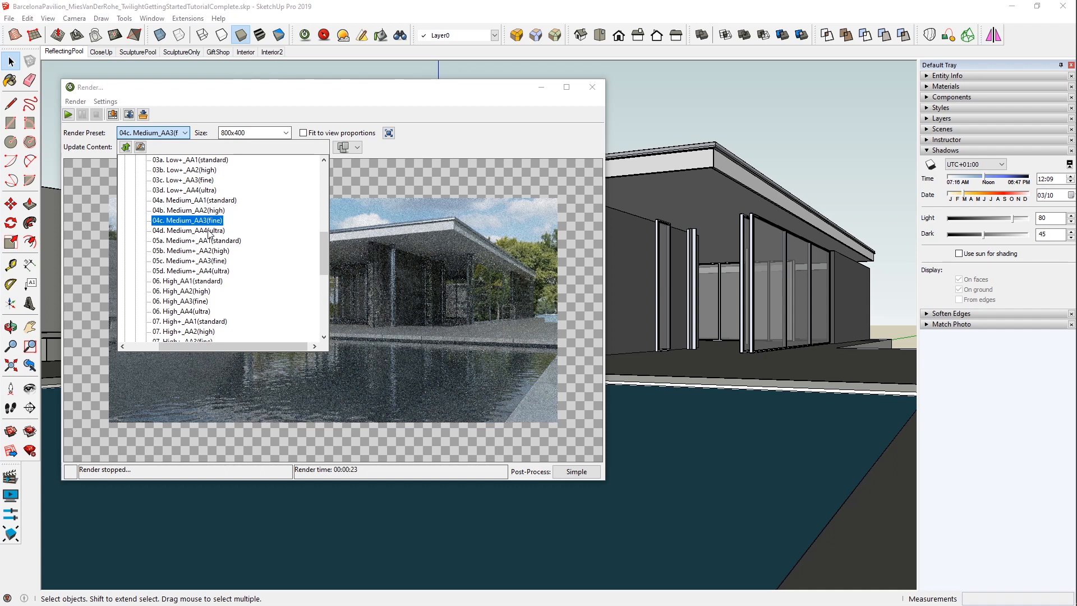
{"action": "left_click", "coordinate": [207, 230]}
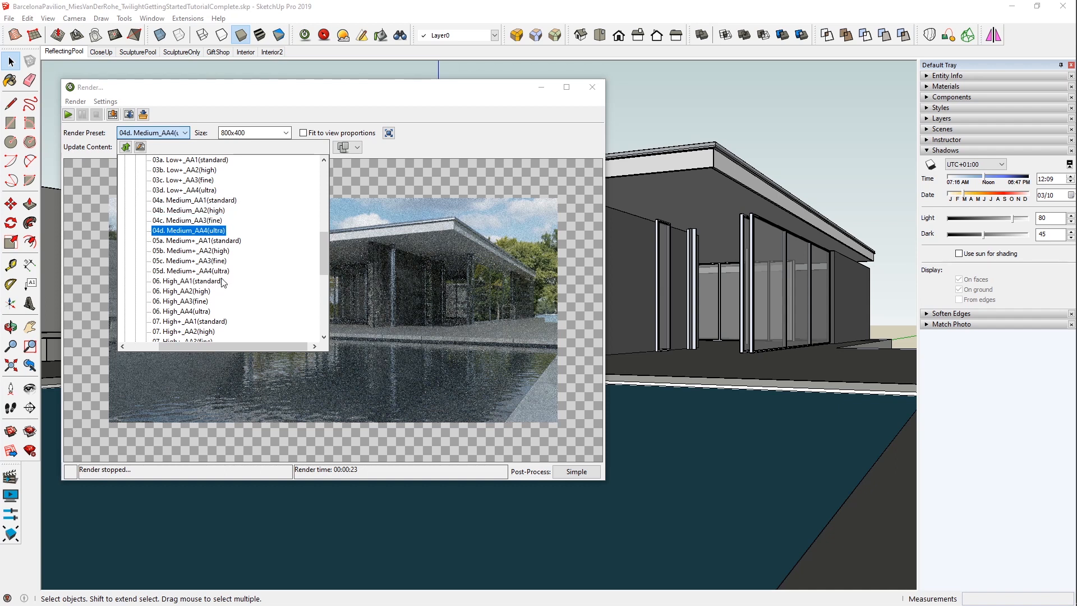
- Review the High and High+ variants in Alternative_AA, collapse the Advanced preset group and close the preset list
{"action": "scroll", "coordinate": [208, 217], "scroll_direction": "down", "scroll_amount": 2}
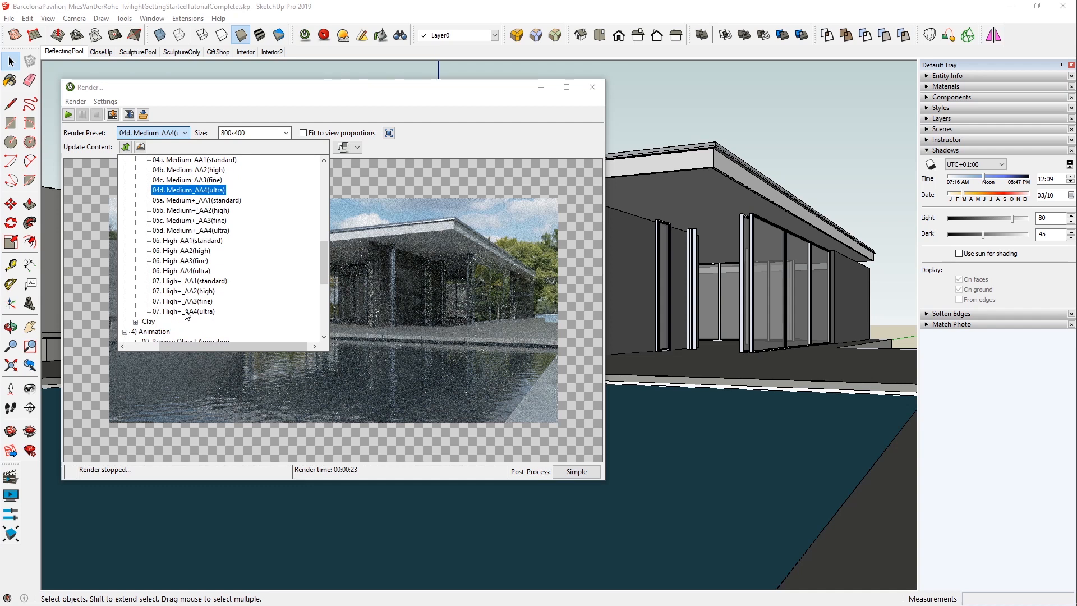
{"action": "scroll", "coordinate": [187, 315], "scroll_direction": "up", "scroll_amount": 3}
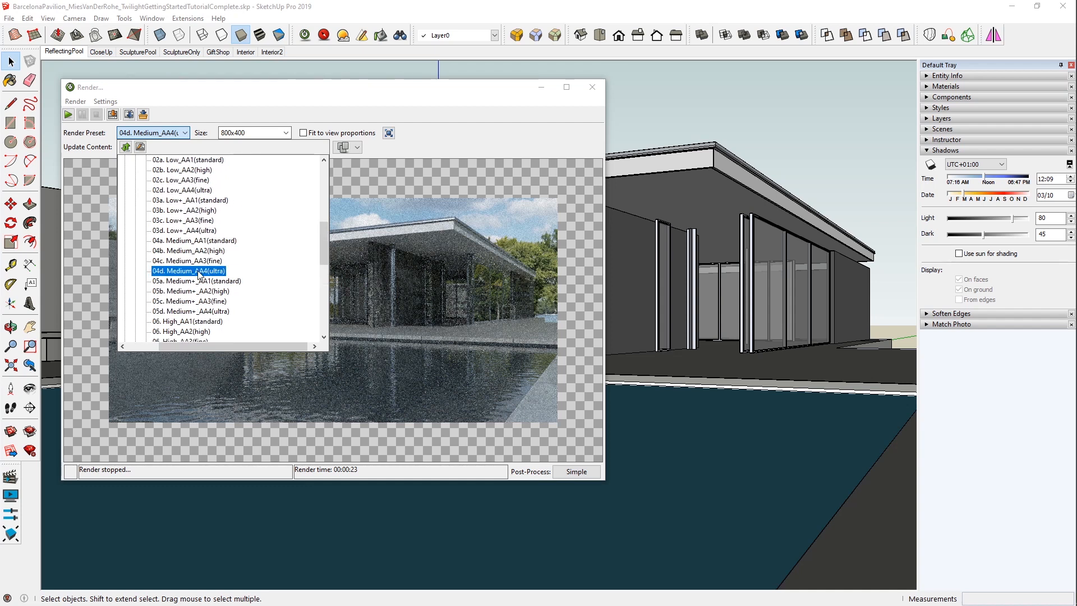
{"action": "left_click", "coordinate": [141, 147]}
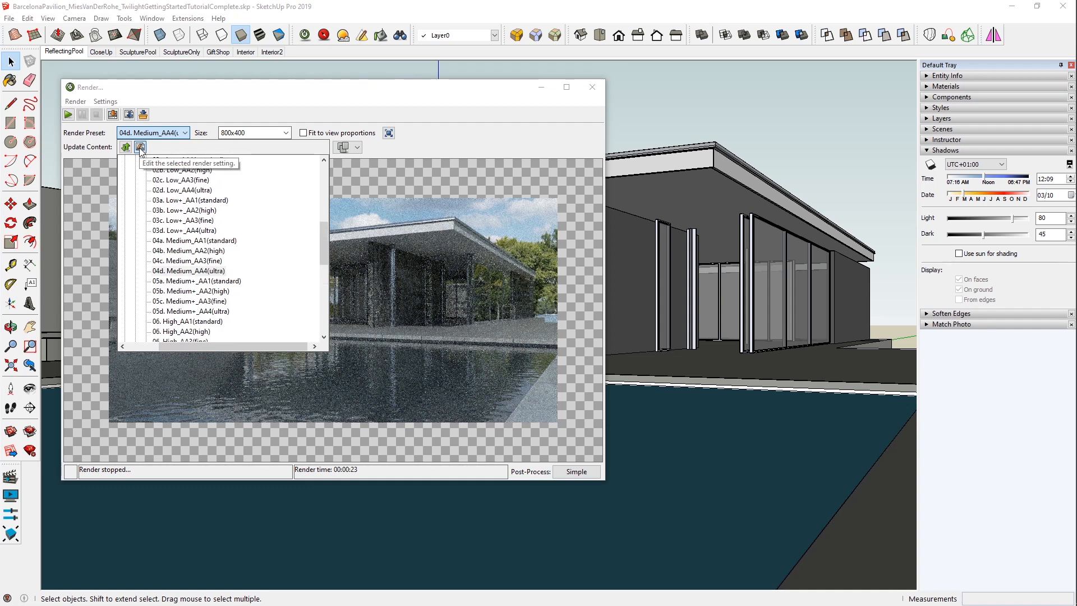
{"action": "scroll", "coordinate": [421, 204], "scroll_direction": "up", "scroll_amount": 2}
{"action": "left_click_drag", "start_coordinate": [451, 223], "coordinate": [381, 224]}
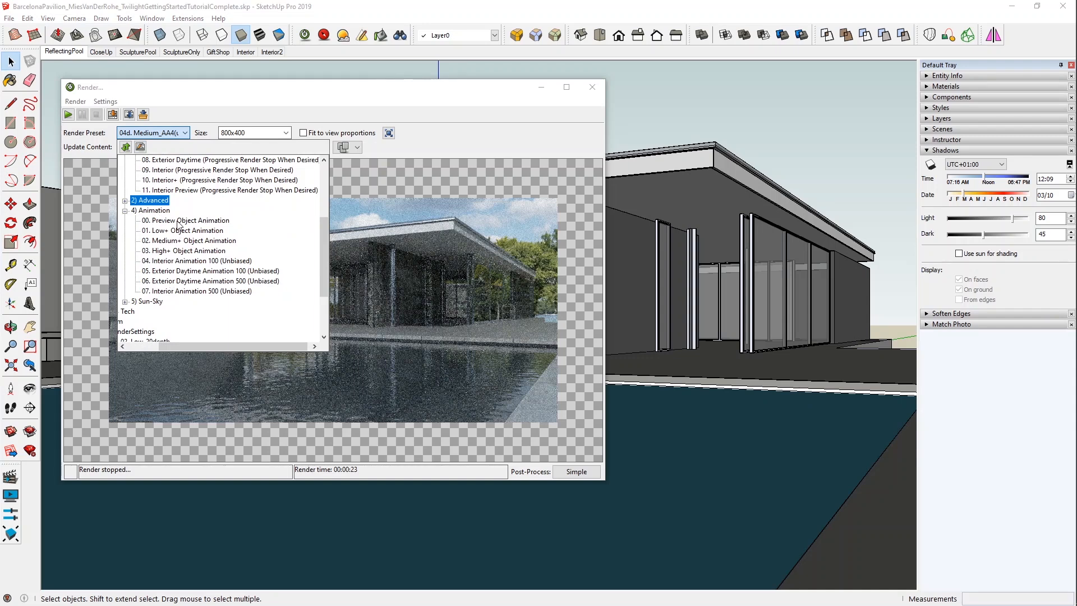
{"action": "left_click", "coordinate": [228, 105]}
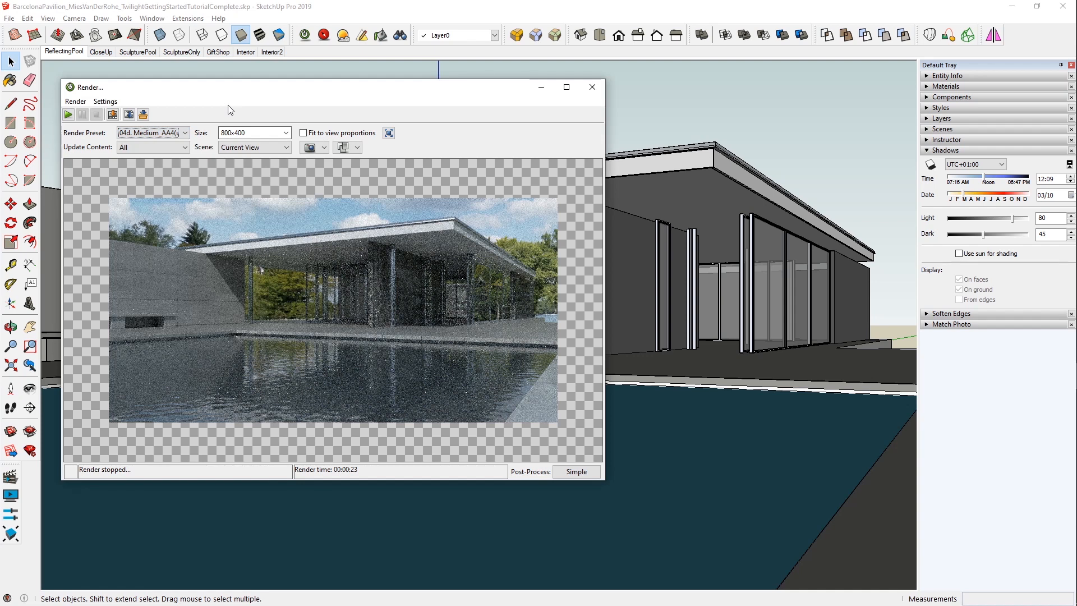
- Close the render window without saving the image and open Twilight Render's Animation Editor, moving it lower over the model
{"action": "left_click", "coordinate": [602, 92]}
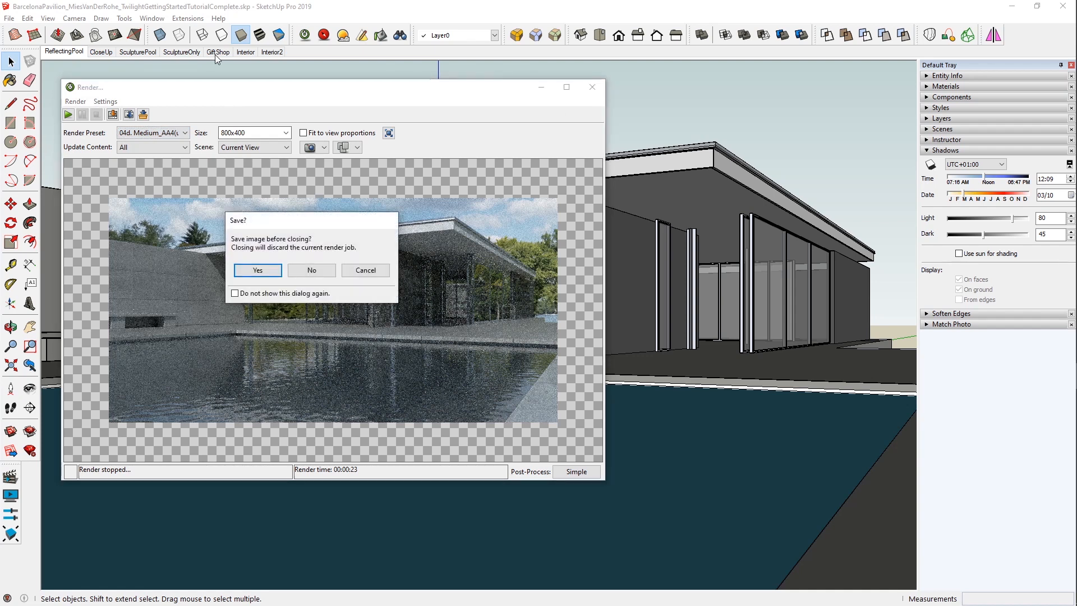
{"action": "left_click", "coordinate": [312, 272]}
{"action": "left_click", "coordinate": [201, 18]}
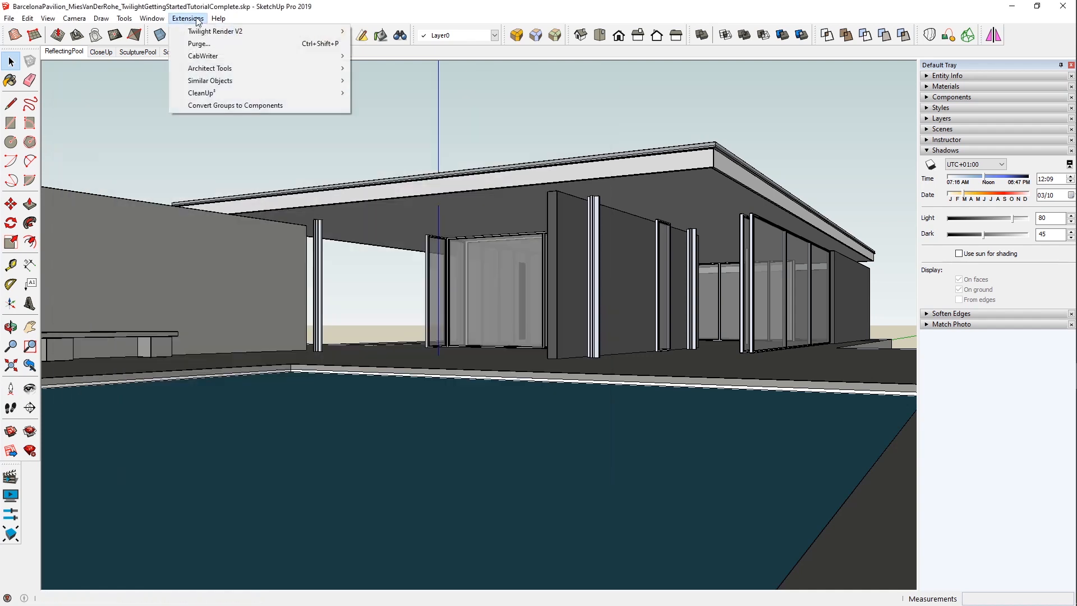
{"action": "mouse_move", "coordinate": [220, 32]}
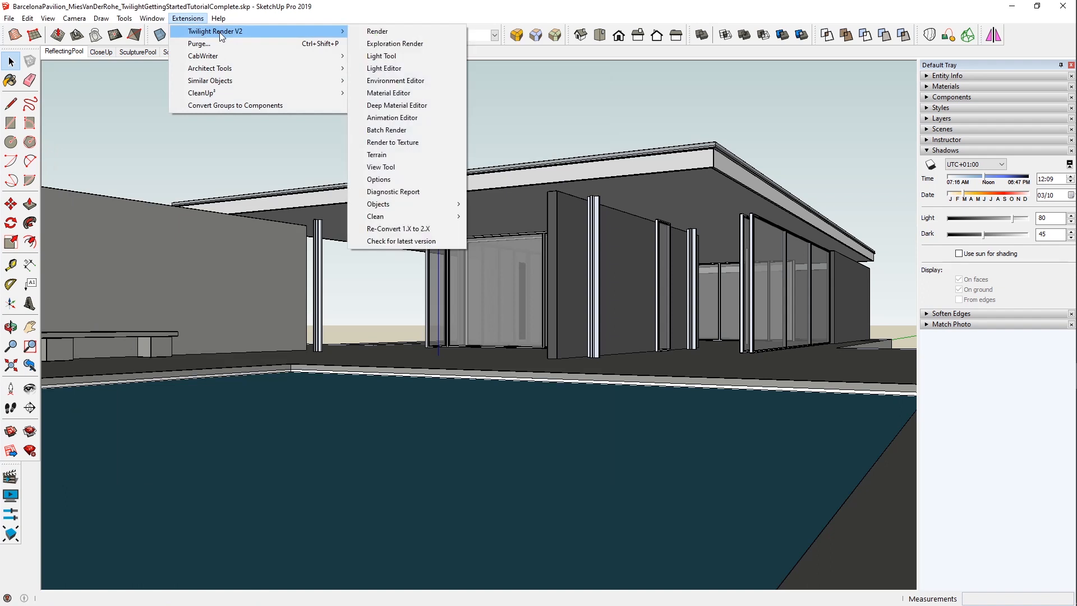
{"action": "left_click", "coordinate": [412, 118]}
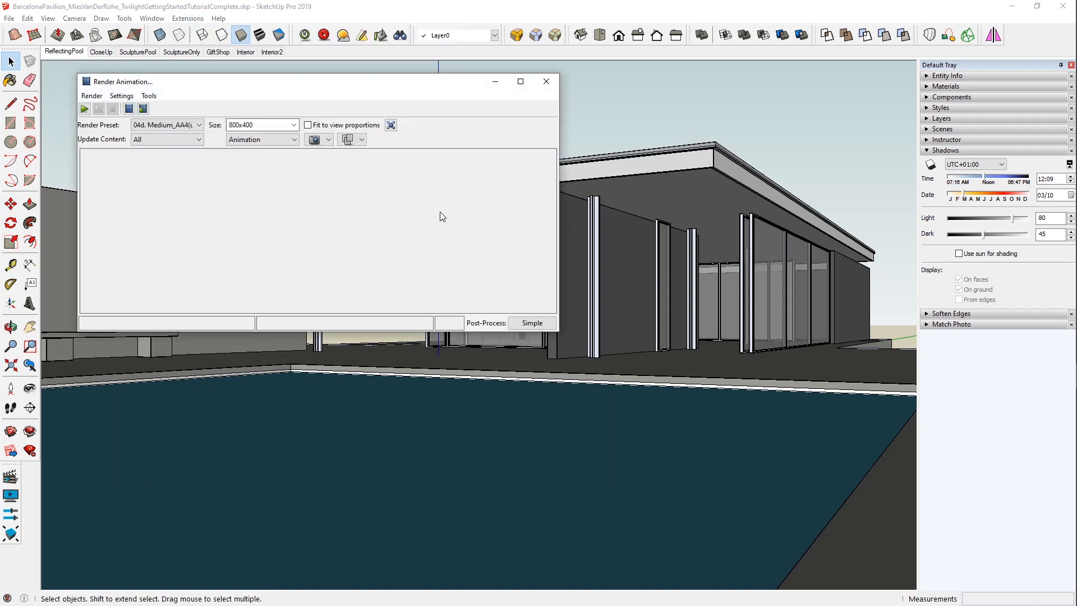
{"action": "left_click_drag", "start_coordinate": [318, 84], "coordinate": [344, 161]}
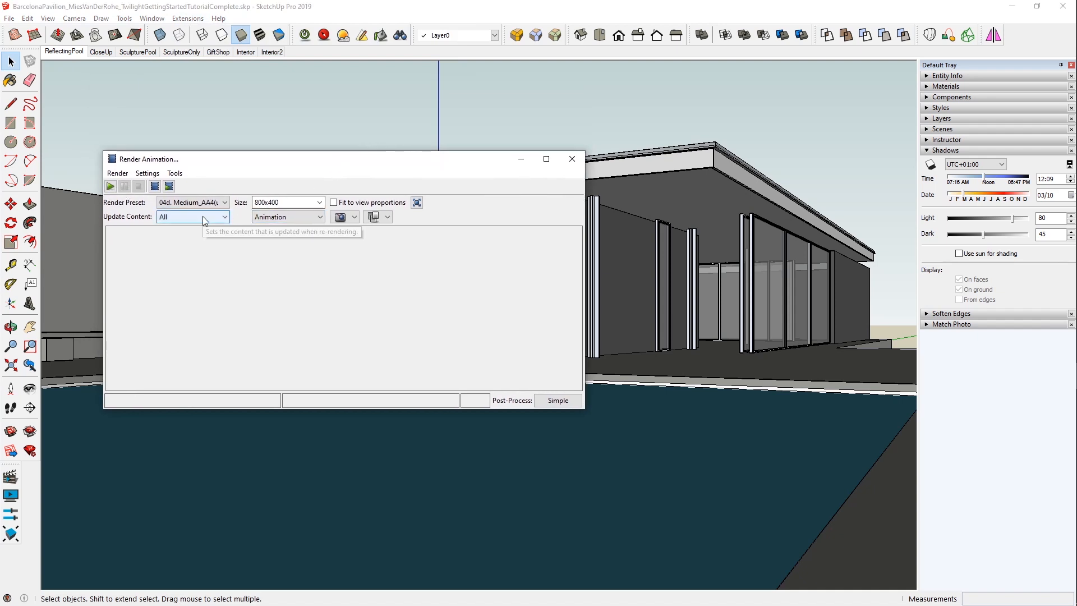
- Set the animation's framerate to 30 fps and its end time to 10 s
{"action": "left_click", "coordinate": [295, 218]}
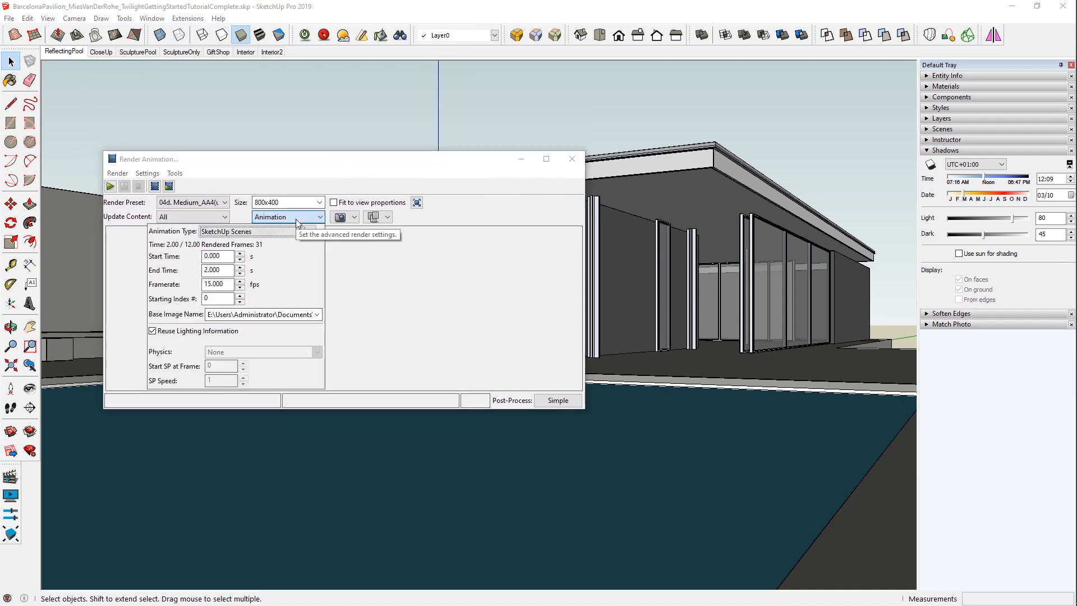
{"action": "key", "text": "Tab"}
{"action": "key", "text": "Tab"}
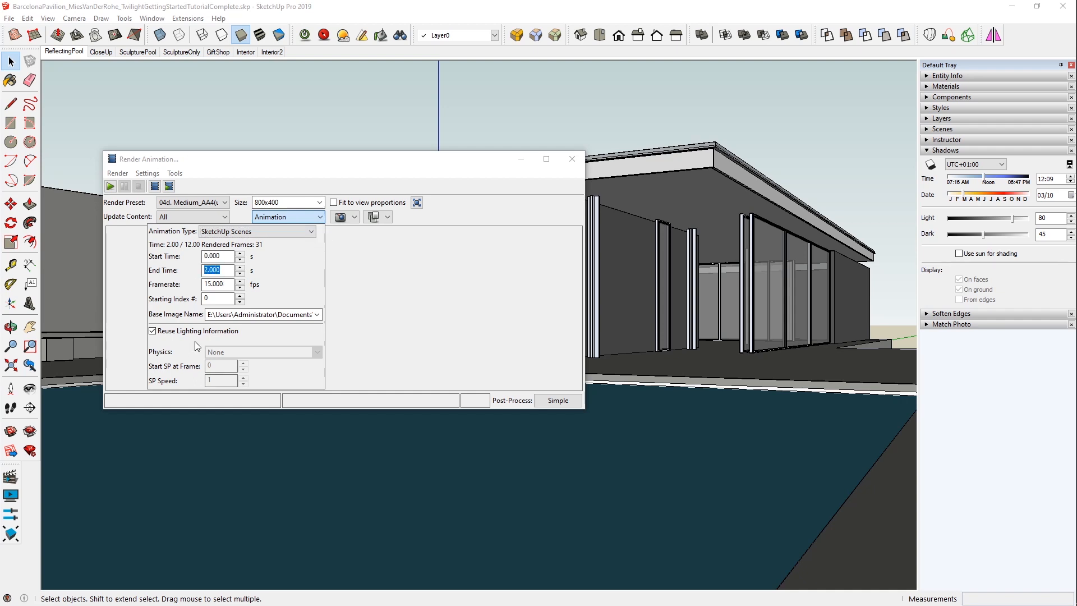
{"action": "key", "text": "Tab"}
{"action": "type", "text": "3"}
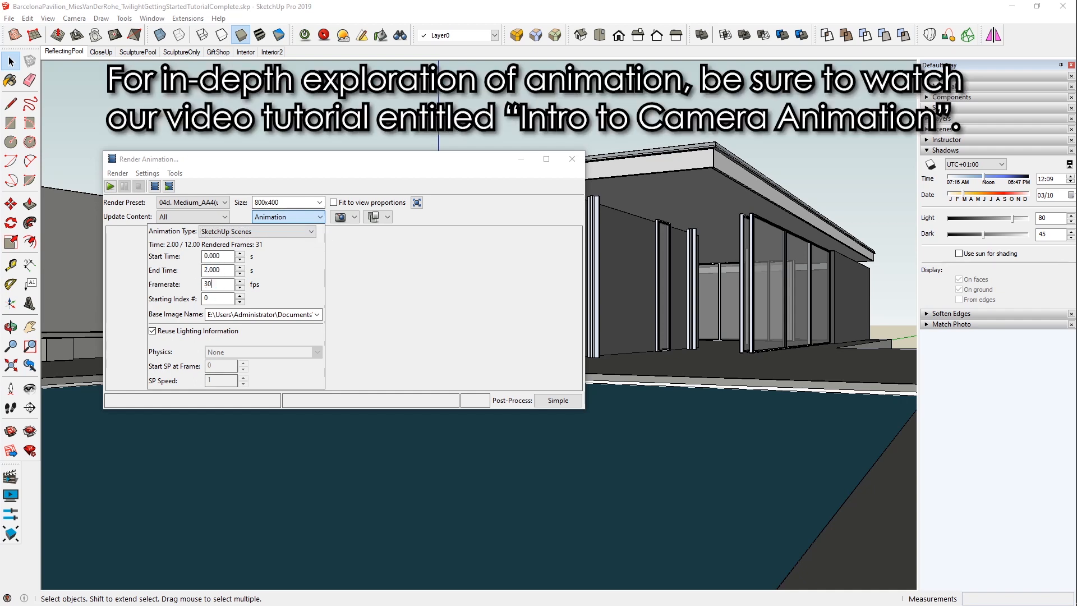
{"action": "type", "text": "0"}
{"action": "key", "text": "shift+Tab"}
{"action": "type", "text": "1"}
{"action": "key", "text": "Return"}
- Set the animation's starting index to 1 and inspect the rest of the base image name path
{"action": "left_click", "coordinate": [221, 302]}
{"action": "type", "text": "1"}
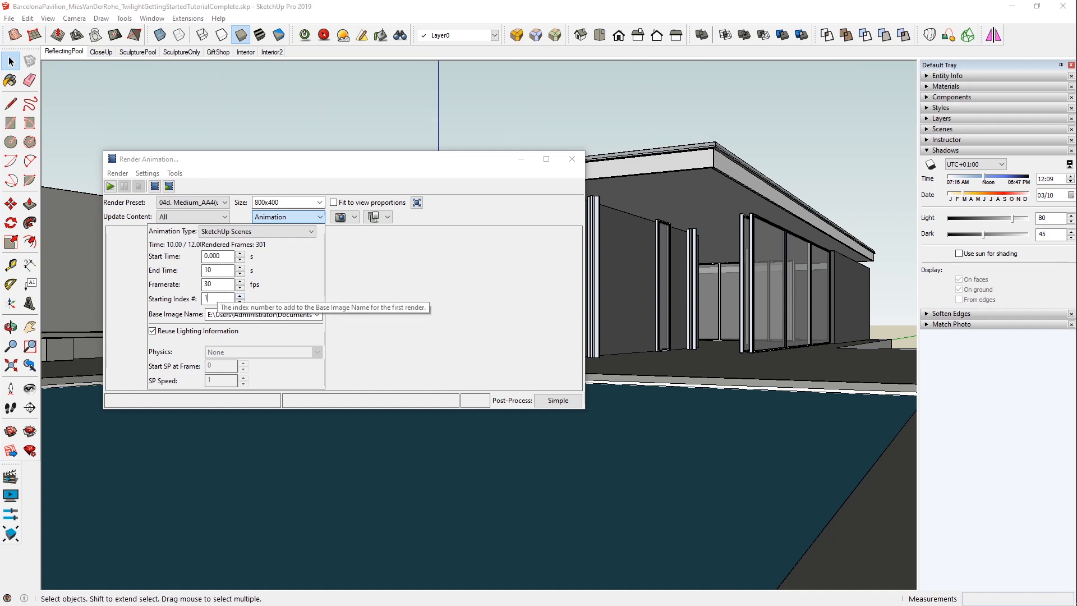
{"action": "left_click", "coordinate": [218, 285]}
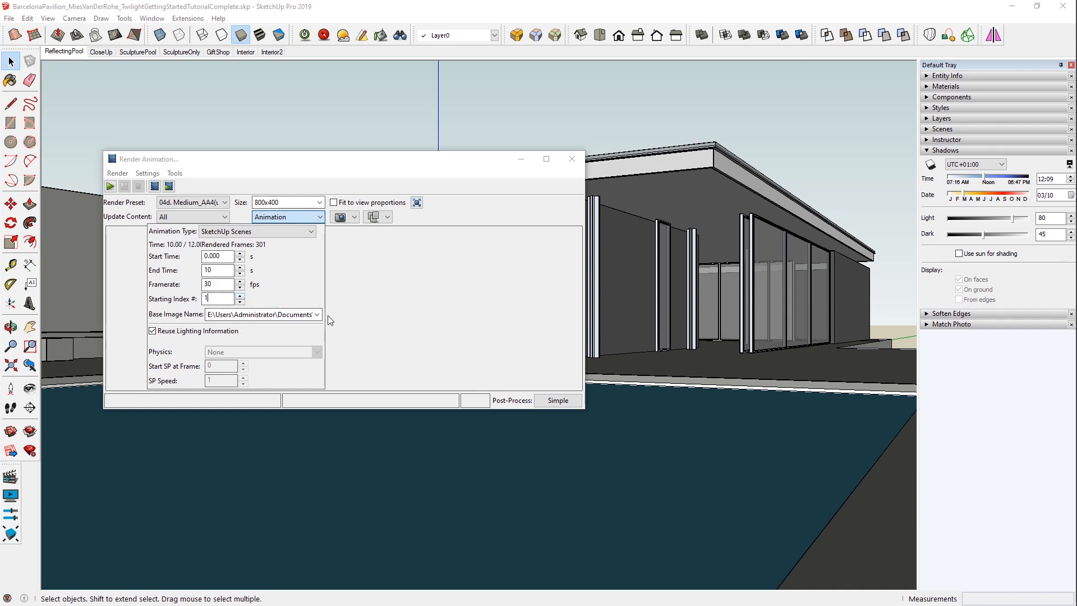
{"action": "left_click_drag", "start_coordinate": [300, 314], "coordinate": [302, 316]}
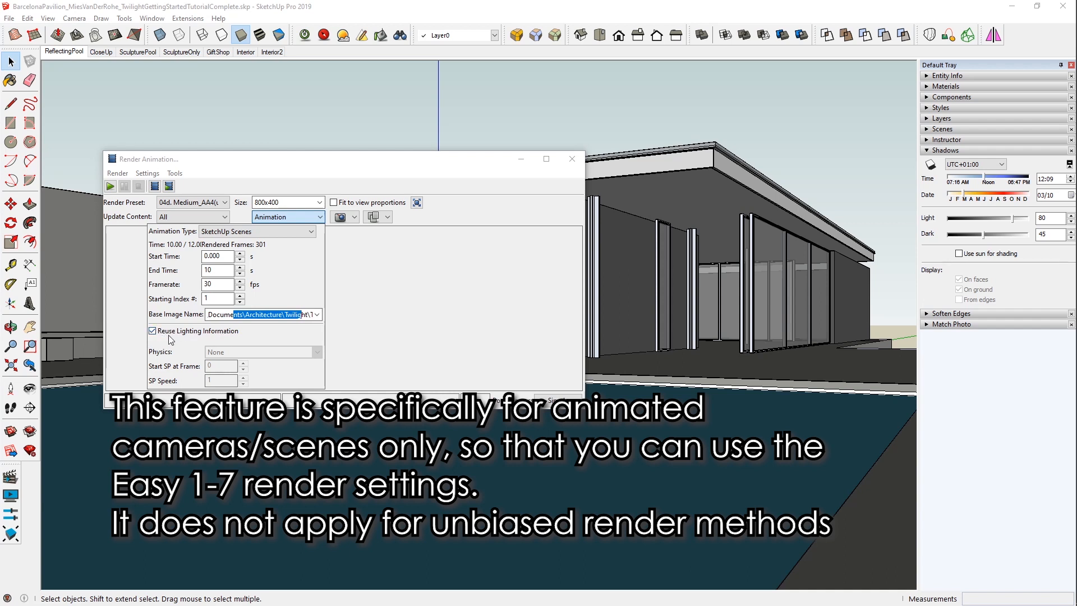
- Set the animation's update content to Camera Only
{"action": "left_click", "coordinate": [434, 173]}
{"action": "left_click", "coordinate": [296, 218]}
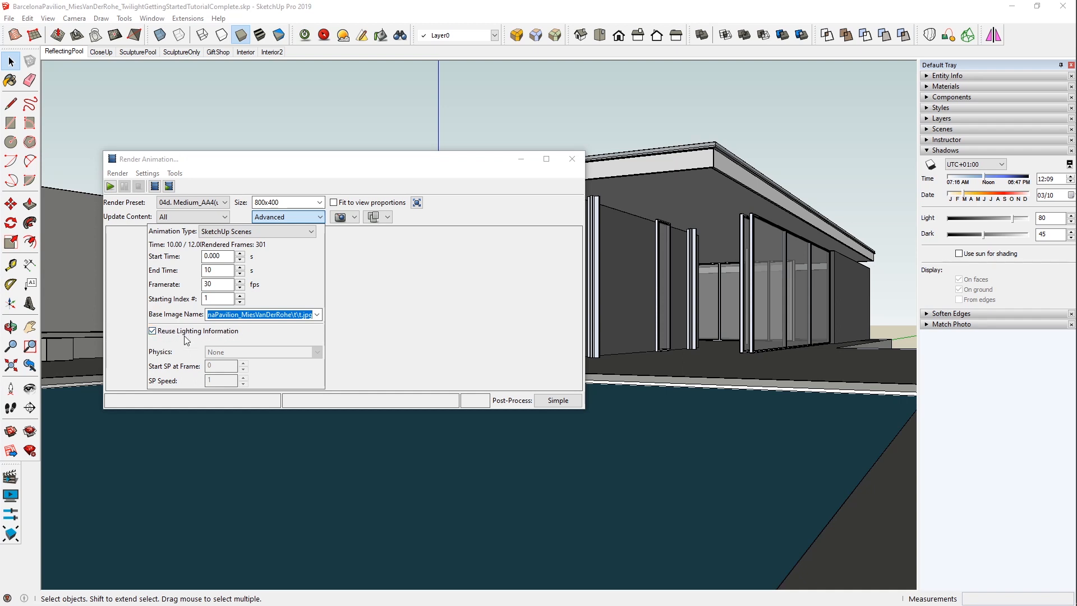
{"action": "left_click", "coordinate": [290, 176]}
{"action": "left_click", "coordinate": [226, 217]}
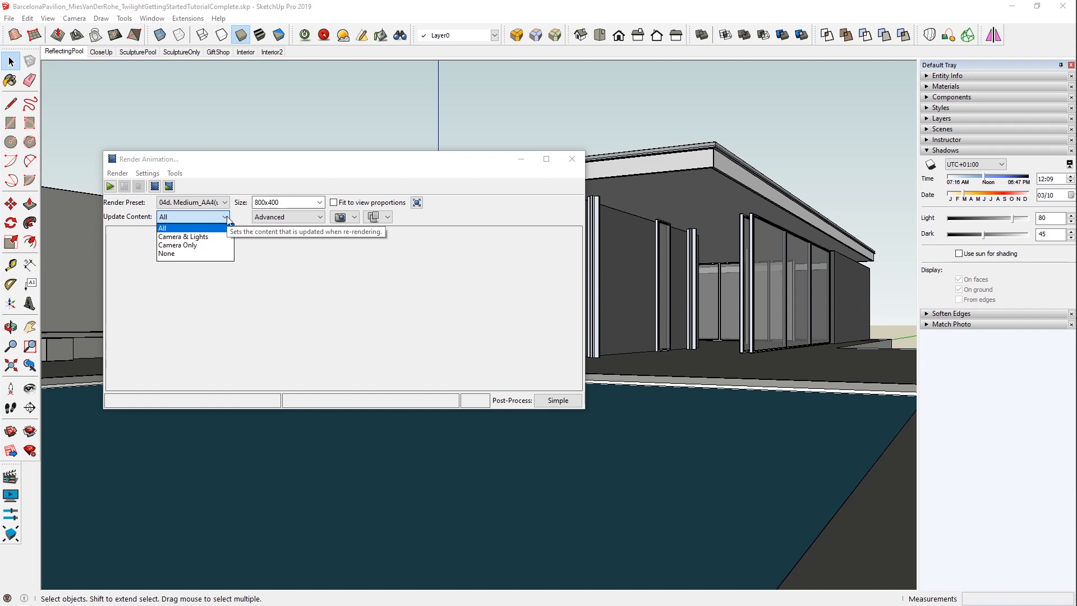
{"action": "left_click", "coordinate": [220, 248]}
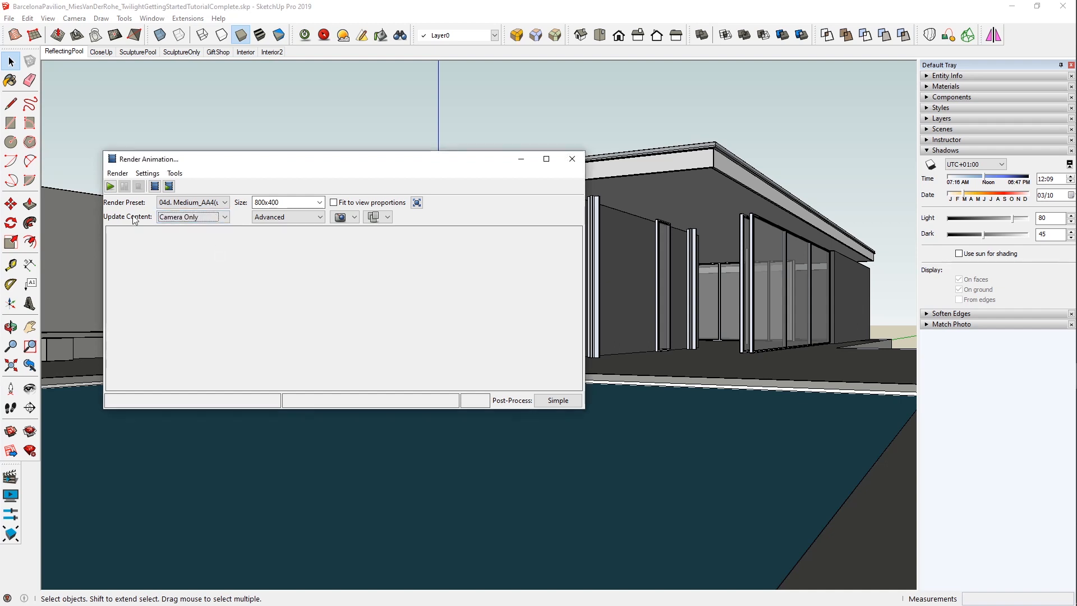
- Review the Reuse Lighting Information option in the advanced settings, and expand and review the Easy render presets
{"action": "left_click", "coordinate": [298, 220]}
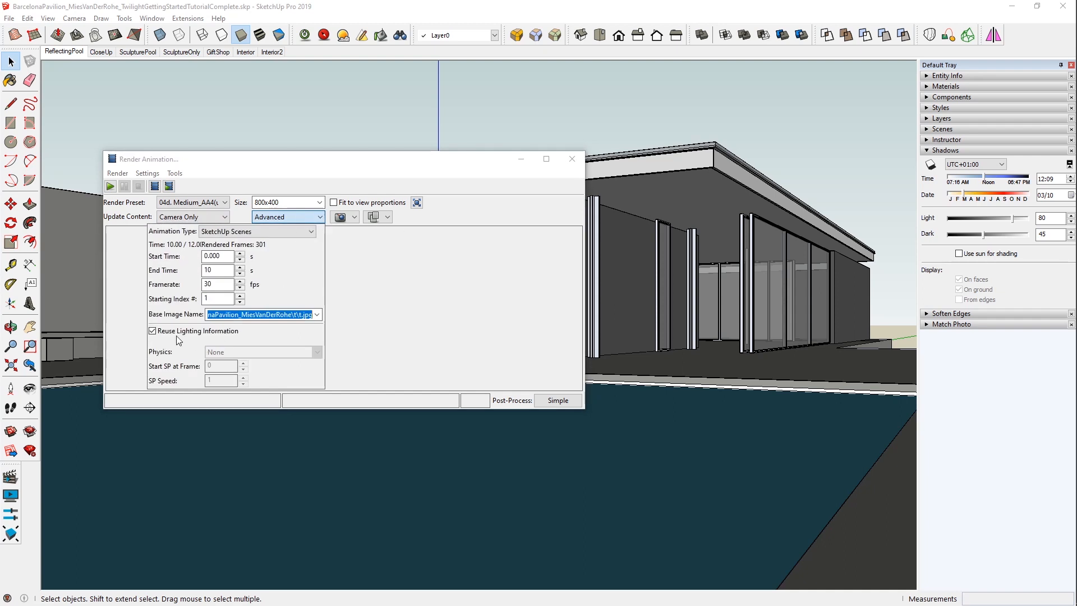
{"action": "left_click", "coordinate": [406, 318]}
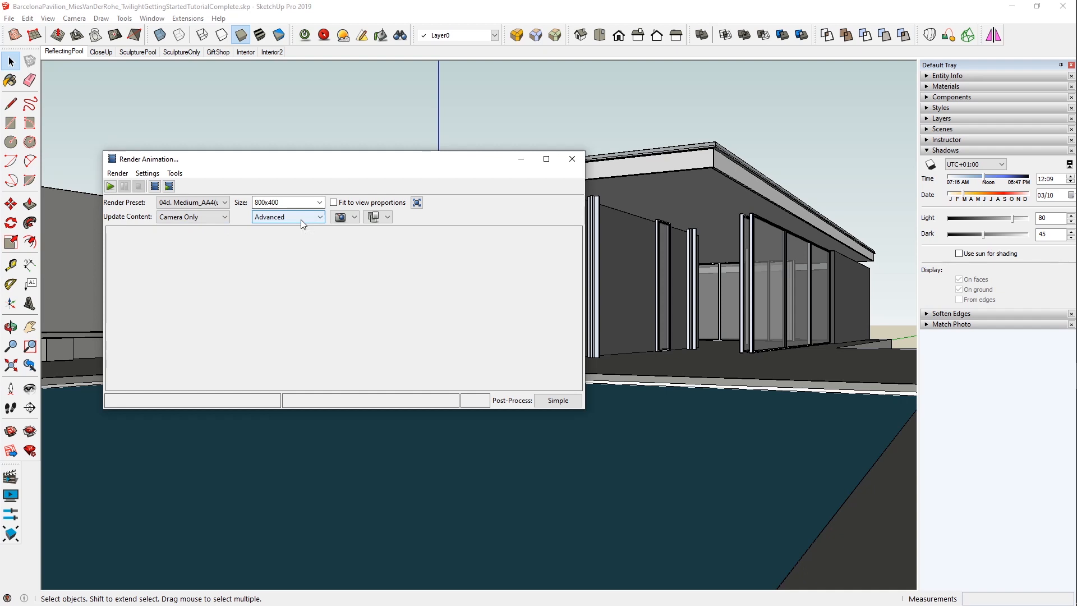
{"action": "left_click", "coordinate": [225, 203]}
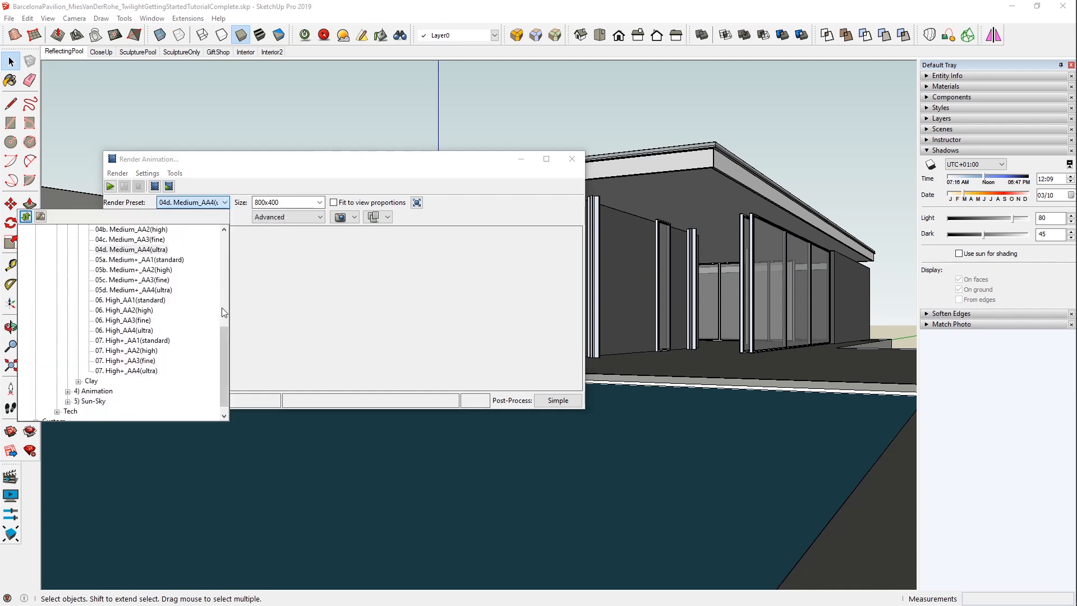
{"action": "left_click_drag", "start_coordinate": [224, 334], "coordinate": [239, 240]}
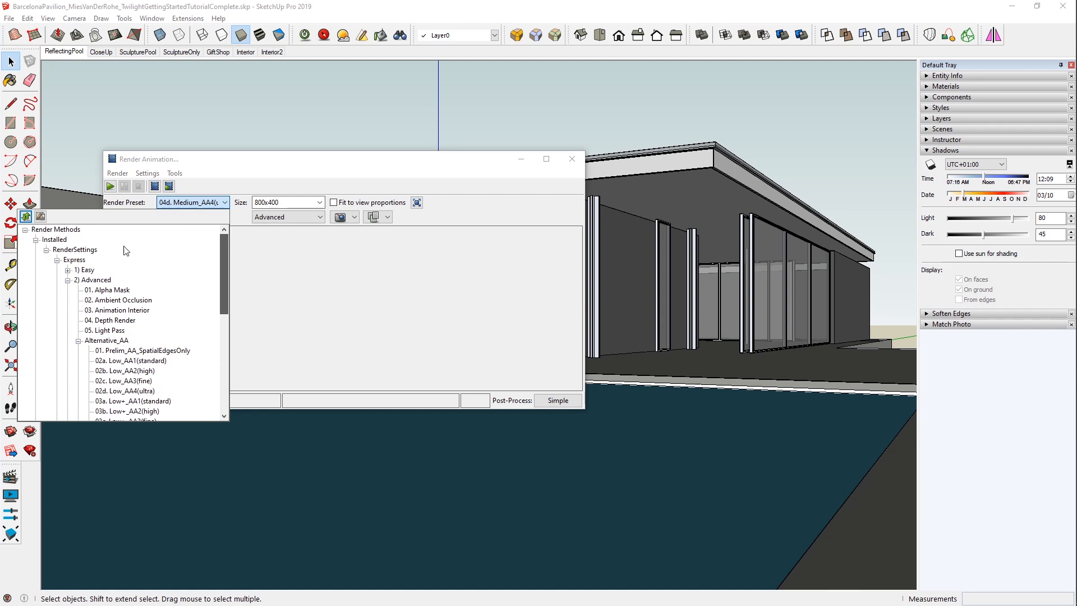
{"action": "left_click", "coordinate": [67, 271]}
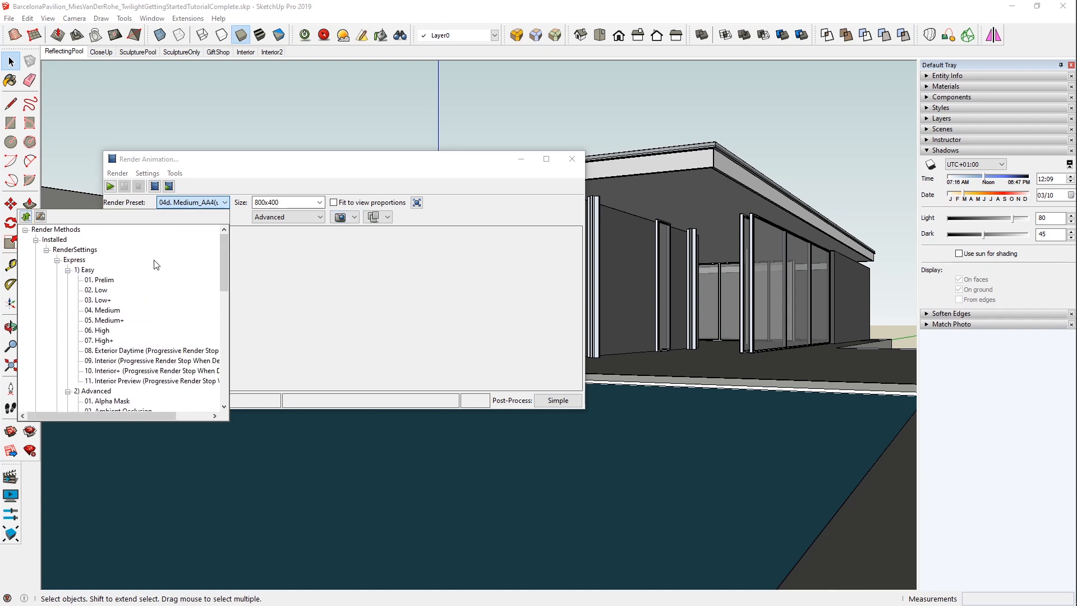
{"action": "left_click_drag", "start_coordinate": [223, 261], "coordinate": [226, 385]}
{"action": "left_click", "coordinate": [261, 276]}
- Set the animation's update content to All and expand the Animation group of render presets
{"action": "left_click", "coordinate": [224, 216]}
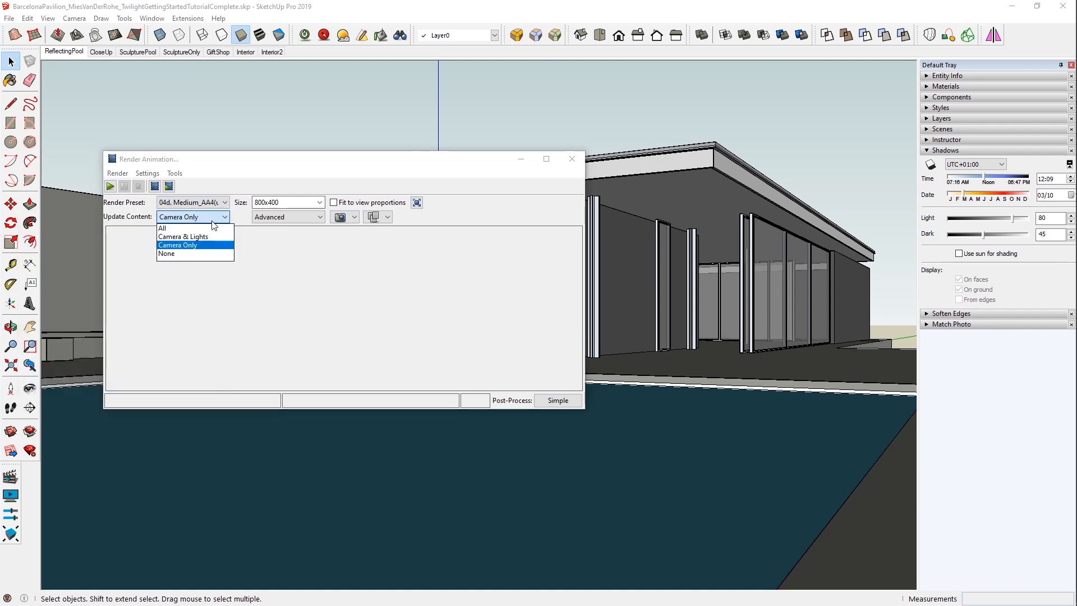
{"action": "left_click", "coordinate": [174, 229]}
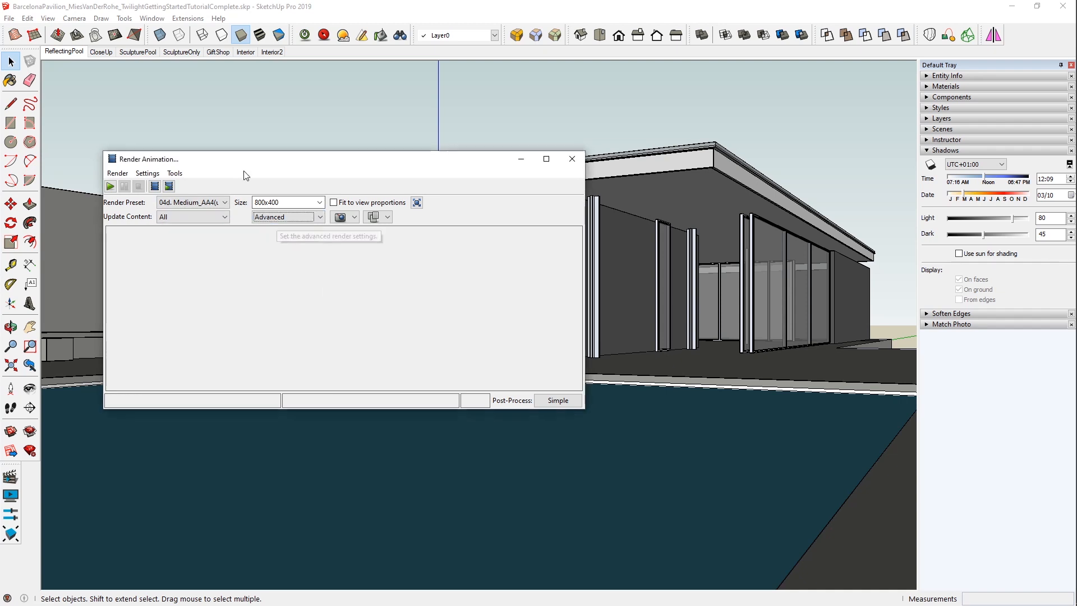
{"action": "left_click", "coordinate": [215, 203]}
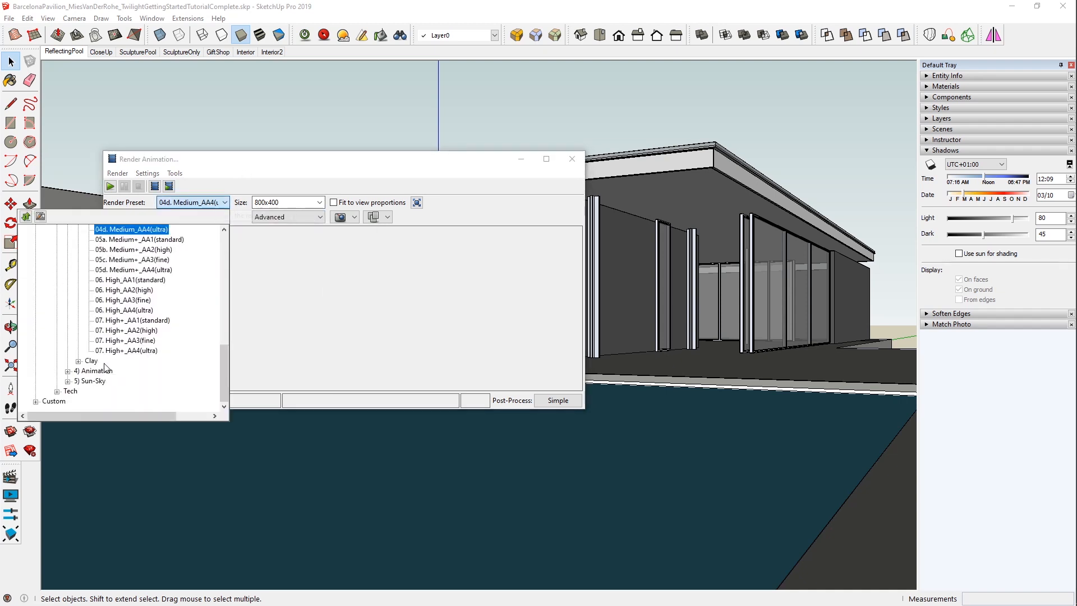
{"action": "left_click", "coordinate": [68, 371]}
{"action": "scroll", "coordinate": [125, 335], "scroll_direction": "down", "scroll_amount": 1}
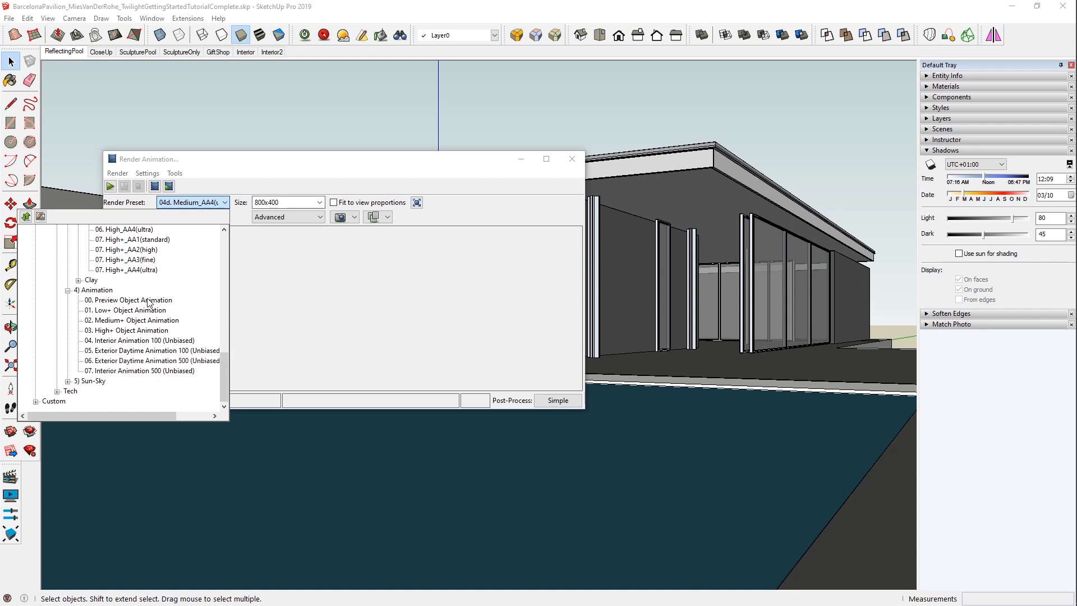
- Inspect the animation's framerate in the advanced settings
{"action": "left_click", "coordinate": [314, 214]}
{"action": "double_click", "coordinate": [212, 284]}
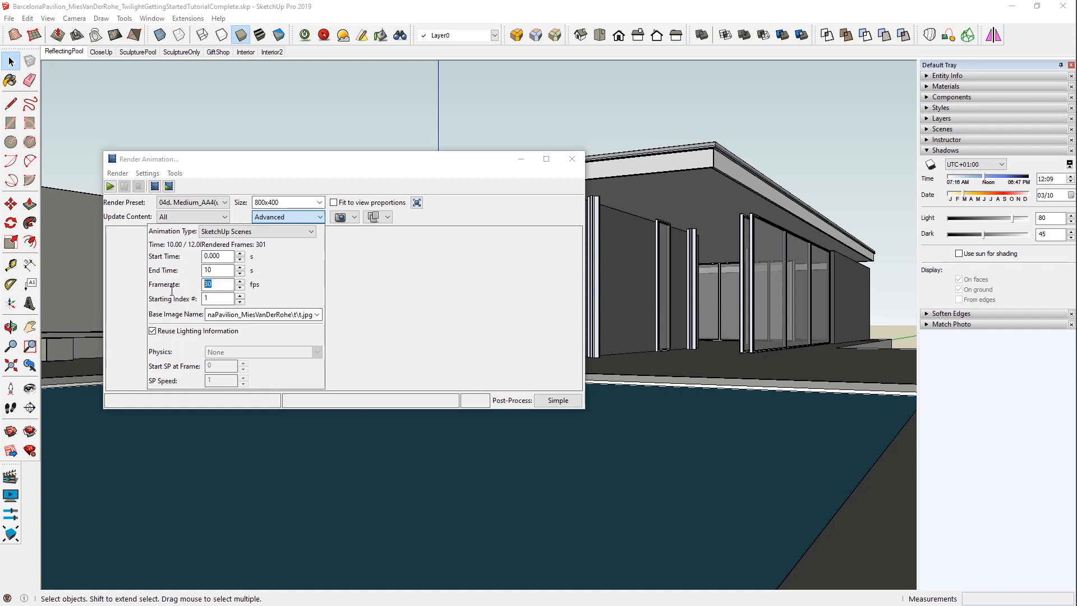
{"action": "left_click", "coordinate": [363, 170]}
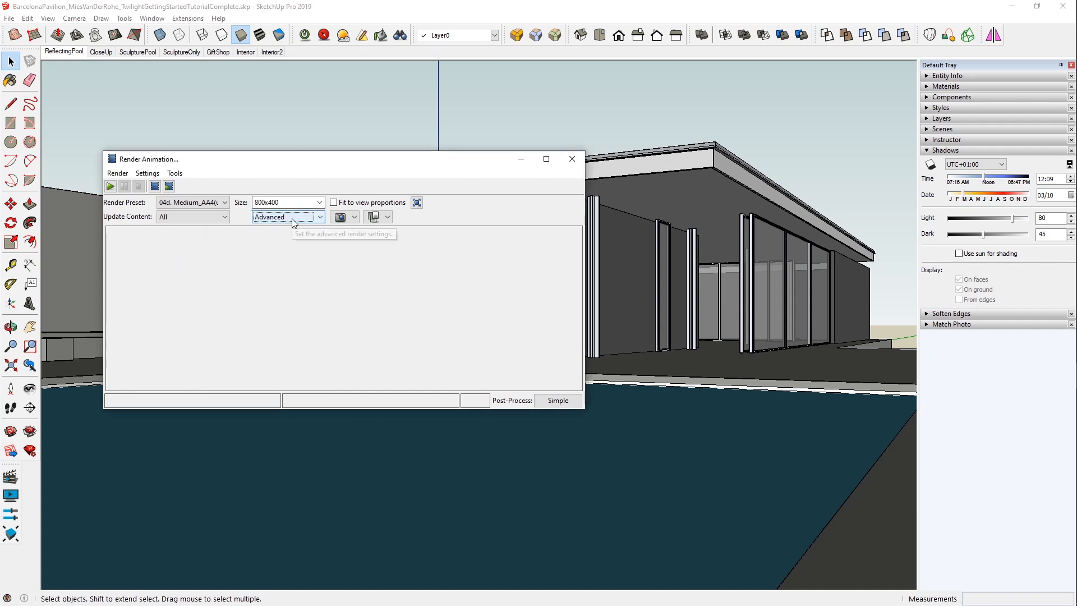
- Expand the Clay and Sun-Sky preset groups and review the presets they contain
{"action": "left_click", "coordinate": [217, 220]}
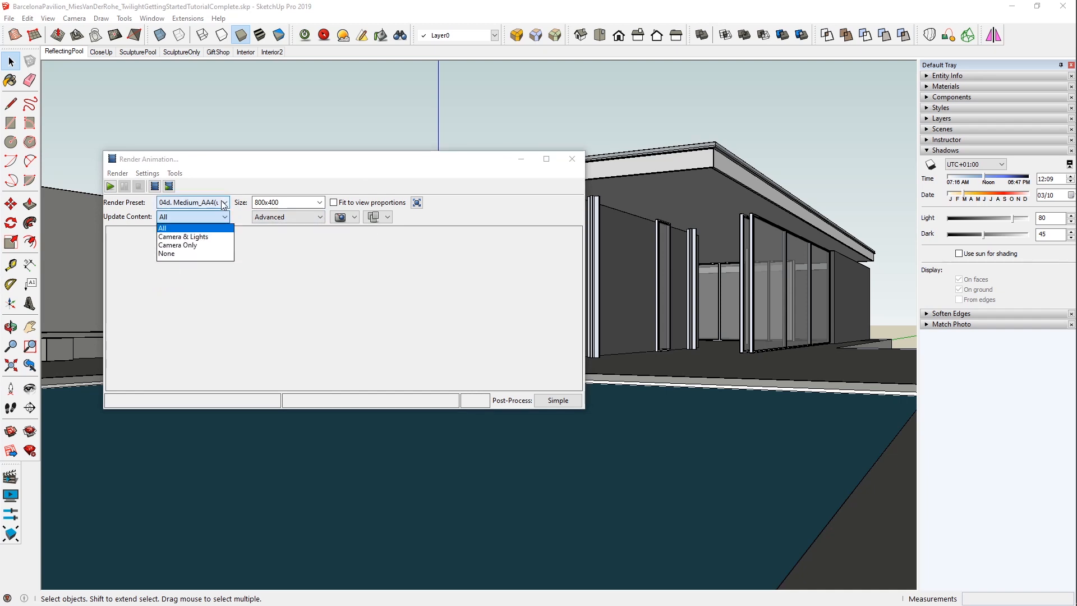
{"action": "left_click", "coordinate": [224, 203]}
{"action": "scroll", "coordinate": [123, 349], "scroll_direction": "down", "scroll_amount": 4}
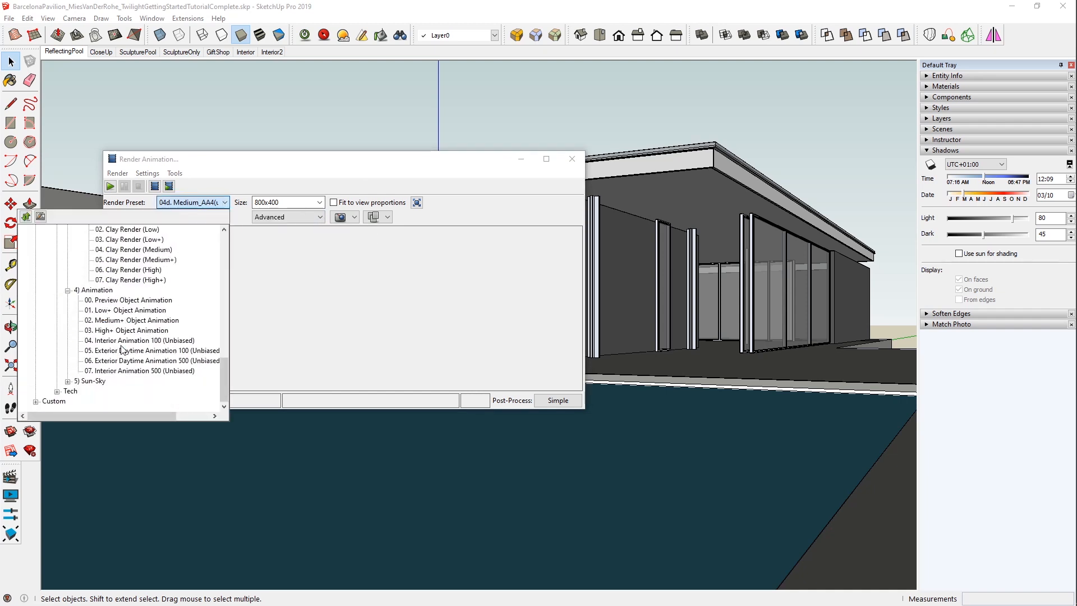
{"action": "scroll", "coordinate": [132, 319], "scroll_direction": "up", "scroll_amount": 1}
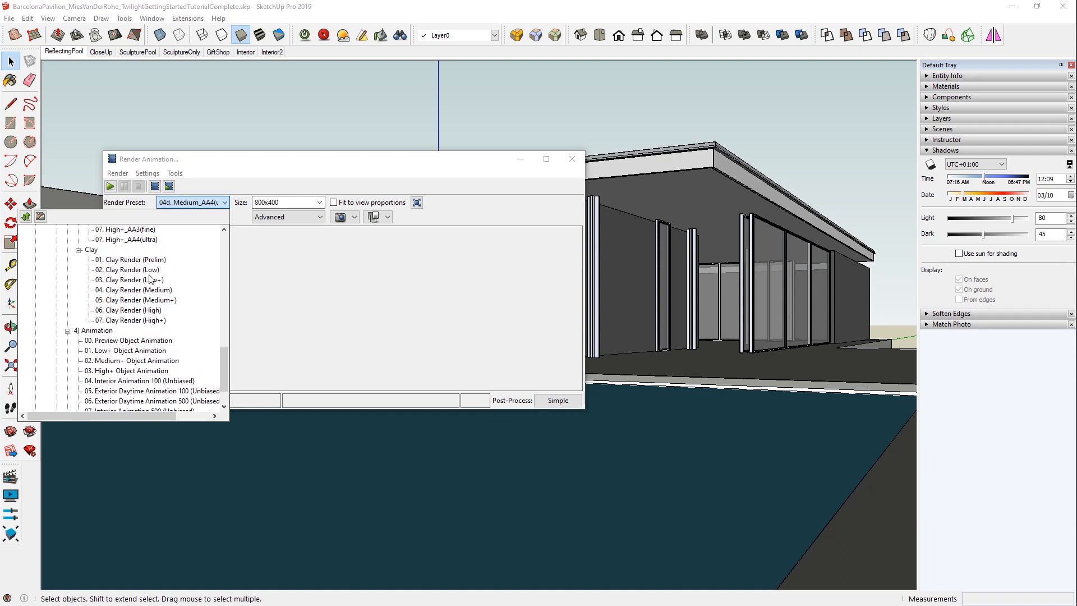
{"action": "scroll", "coordinate": [144, 339], "scroll_direction": "down", "scroll_amount": 2}
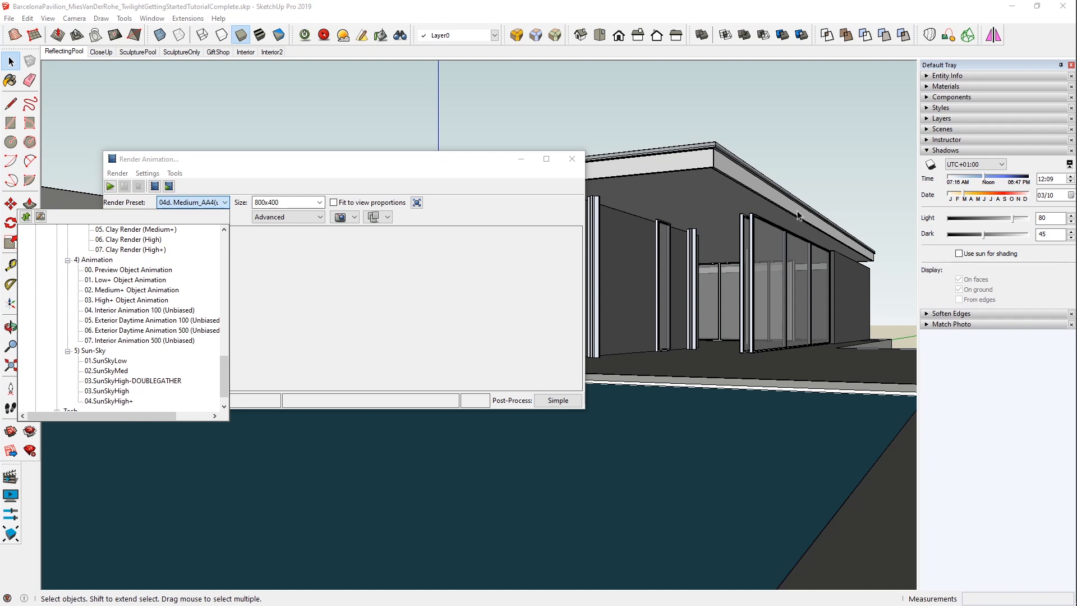
- Step through the Sun-Sky render presets from 01.SunSkyLow up to 04.SunSkyHigh+
{"action": "left_click", "coordinate": [107, 363]}
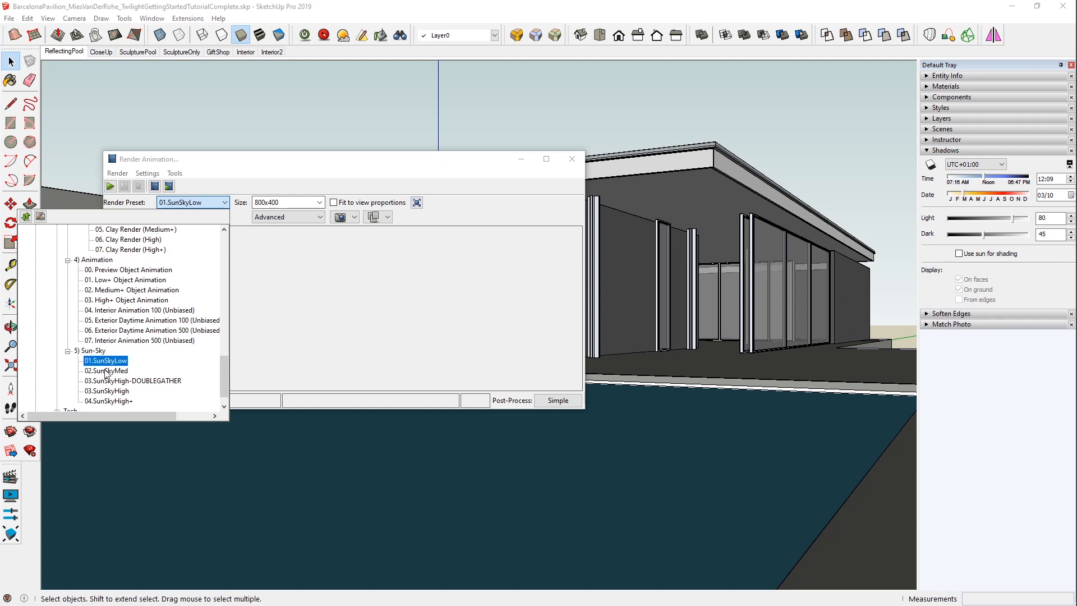
{"action": "left_click", "coordinate": [107, 370]}
{"action": "scroll", "coordinate": [110, 370], "scroll_direction": "up", "scroll_amount": 15}
{"action": "scroll", "coordinate": [111, 368], "scroll_direction": "up", "scroll_amount": 2}
{"action": "scroll", "coordinate": [114, 343], "scroll_direction": "down", "scroll_amount": 7}
{"action": "scroll", "coordinate": [114, 343], "scroll_direction": "down", "scroll_amount": 12}
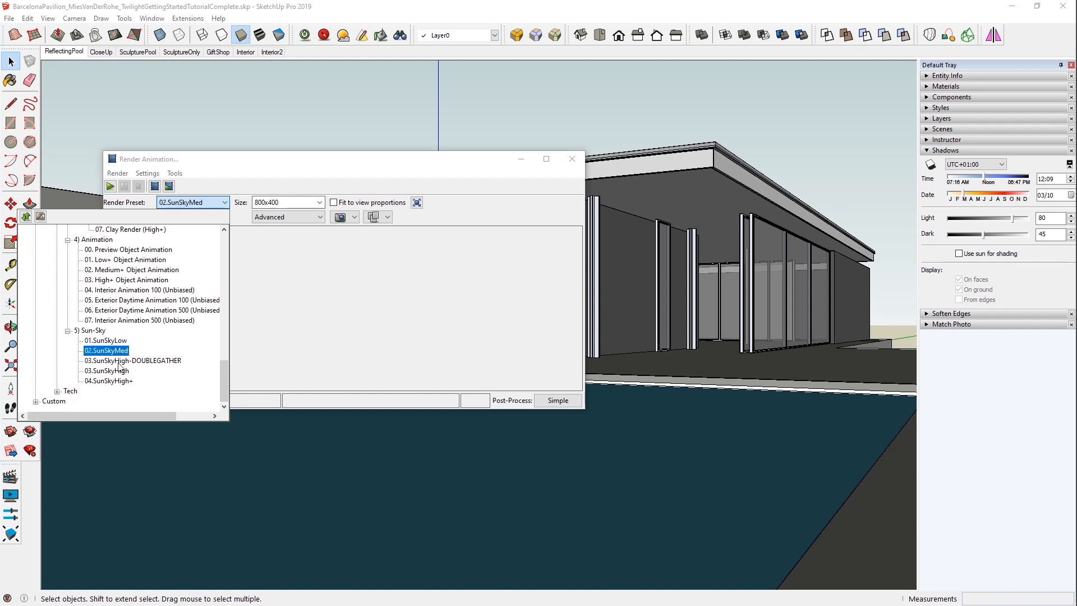
{"action": "left_click", "coordinate": [118, 361]}
{"action": "left_click", "coordinate": [121, 371]}
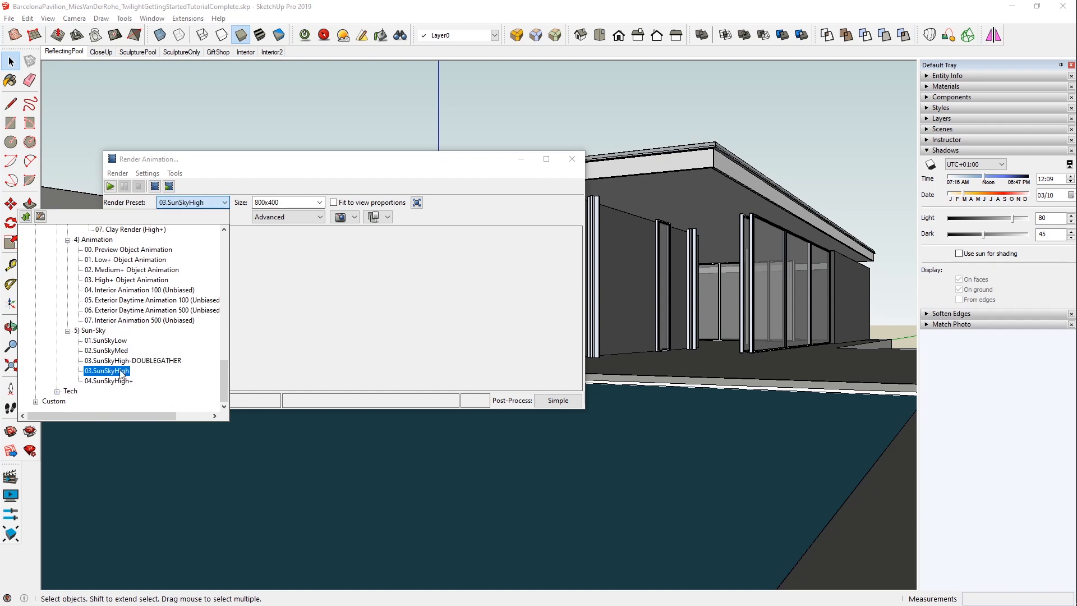
{"action": "left_click", "coordinate": [121, 383]}
- Go through the five Sun-Sky presets once more, from 01.SunSkyLow to 04.SunSkyHigh+
{"action": "left_click", "coordinate": [124, 342]}
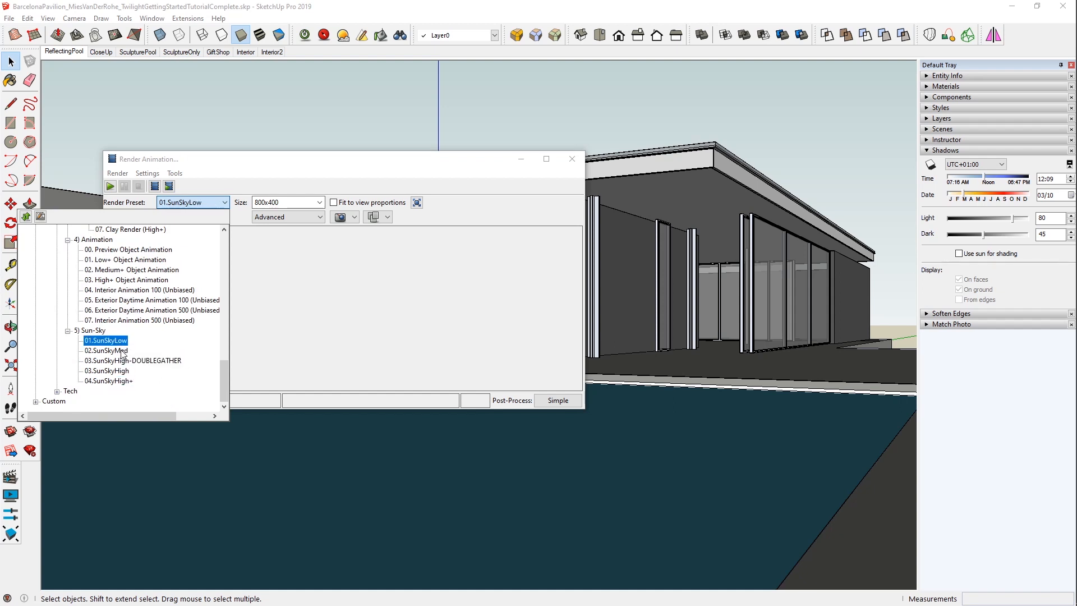
{"action": "left_click", "coordinate": [121, 351]}
{"action": "left_click", "coordinate": [122, 361]}
{"action": "left_click", "coordinate": [123, 371]}
{"action": "left_click", "coordinate": [123, 381]}
- Expand the Tech category with its Photon Map presets and compare them with the Easy presets
{"action": "left_click", "coordinate": [70, 391]}
{"action": "left_click", "coordinate": [67, 361]}
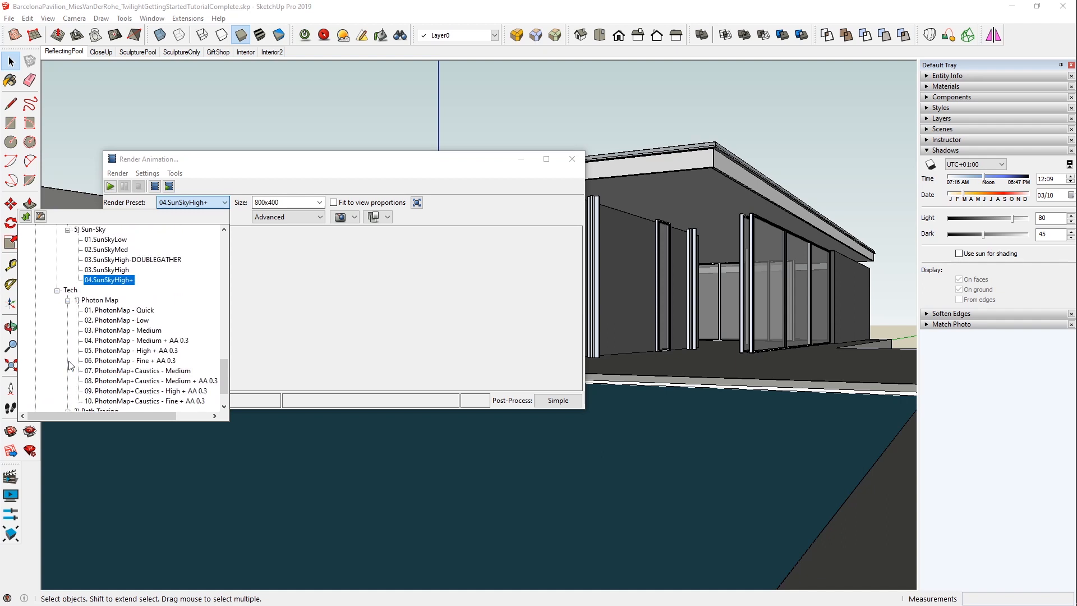
{"action": "left_click", "coordinate": [110, 302]}
{"action": "scroll", "coordinate": [128, 332], "scroll_direction": "down", "scroll_amount": 2}
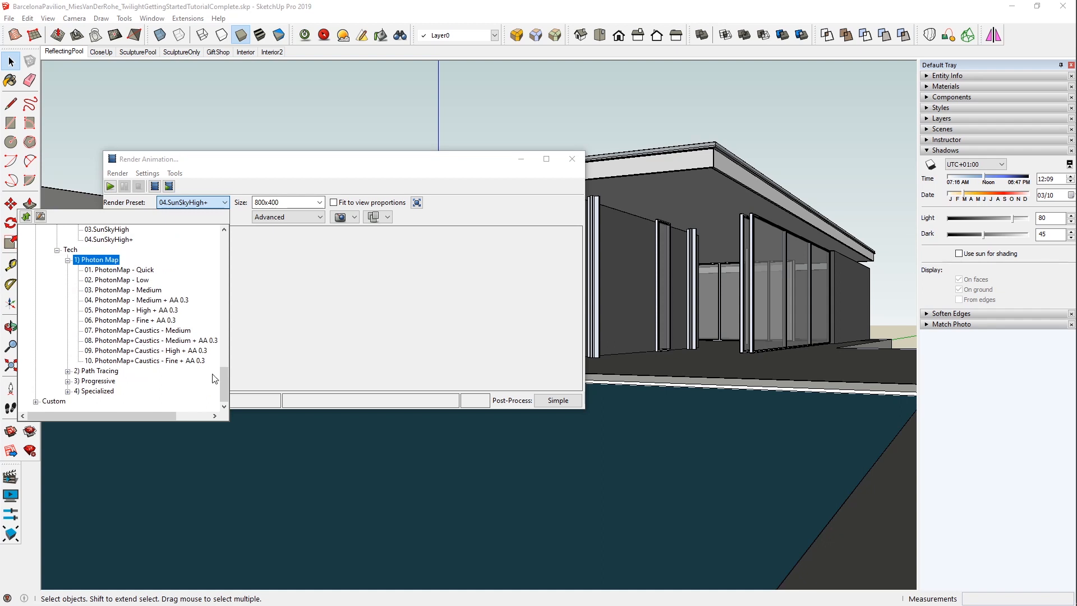
{"action": "left_click_drag", "start_coordinate": [227, 386], "coordinate": [244, 253]}
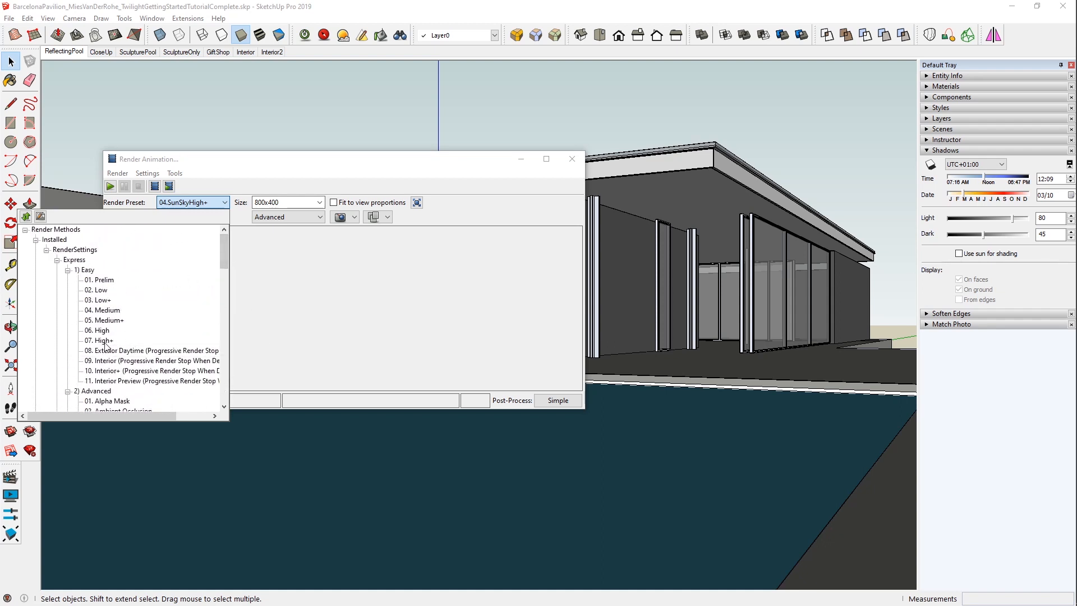
{"action": "left_click_drag", "start_coordinate": [226, 252], "coordinate": [227, 379]}
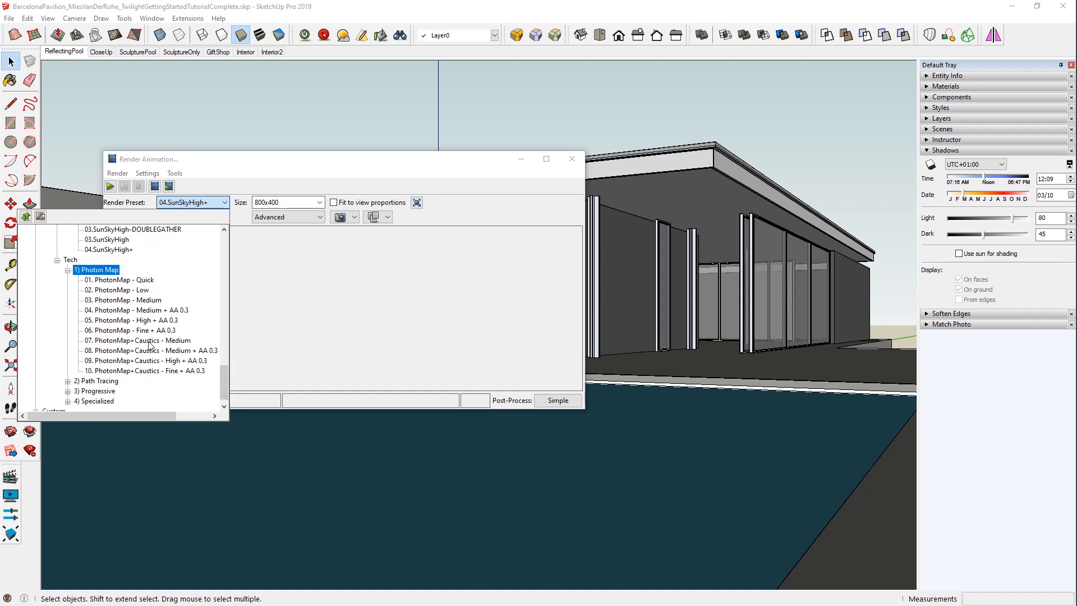
- Step through the plain Photon Map presets from 01. PhotonMap - Quick to 06. PhotonMap - Fine + AA 0.3
{"action": "left_click", "coordinate": [144, 280]}
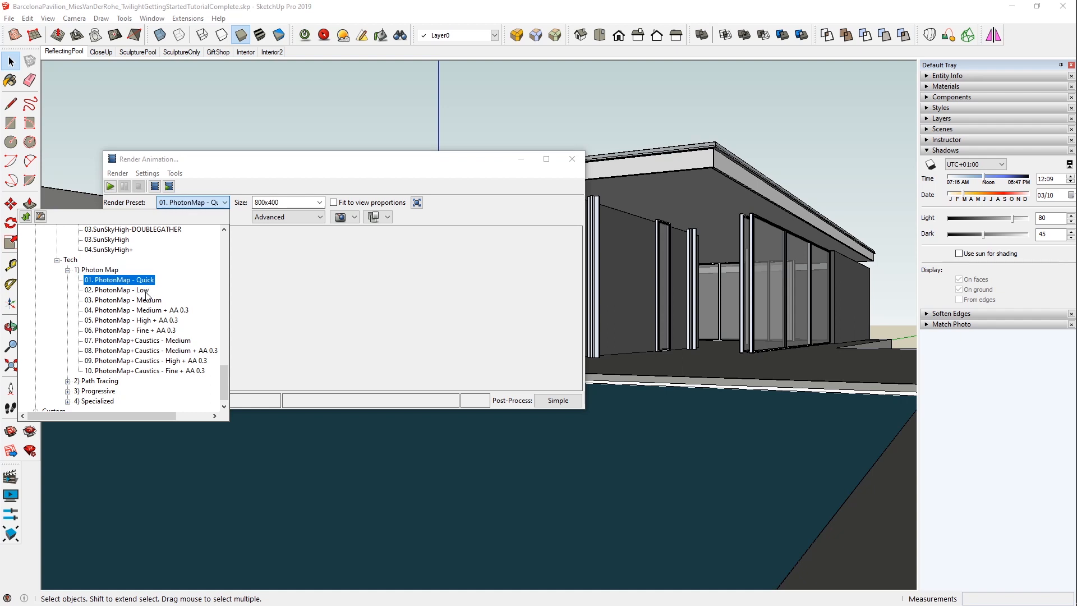
{"action": "left_click", "coordinate": [147, 290]}
{"action": "left_click", "coordinate": [148, 300]}
{"action": "left_click", "coordinate": [149, 311]}
{"action": "left_click", "coordinate": [149, 321]}
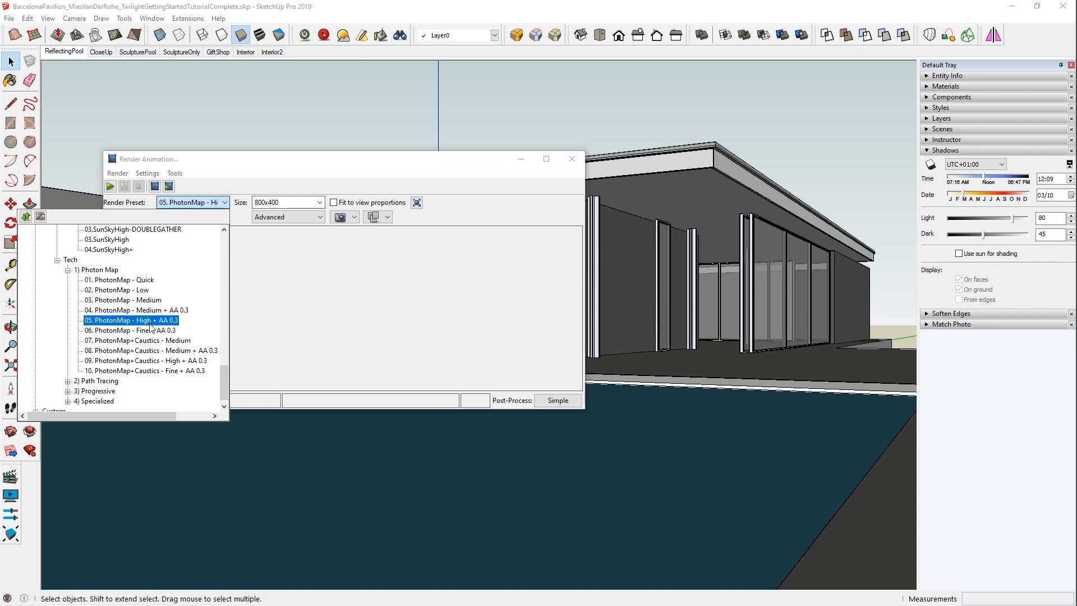
{"action": "left_click", "coordinate": [151, 331]}
{"action": "scroll", "coordinate": [150, 353], "scroll_direction": "down", "scroll_amount": 1}
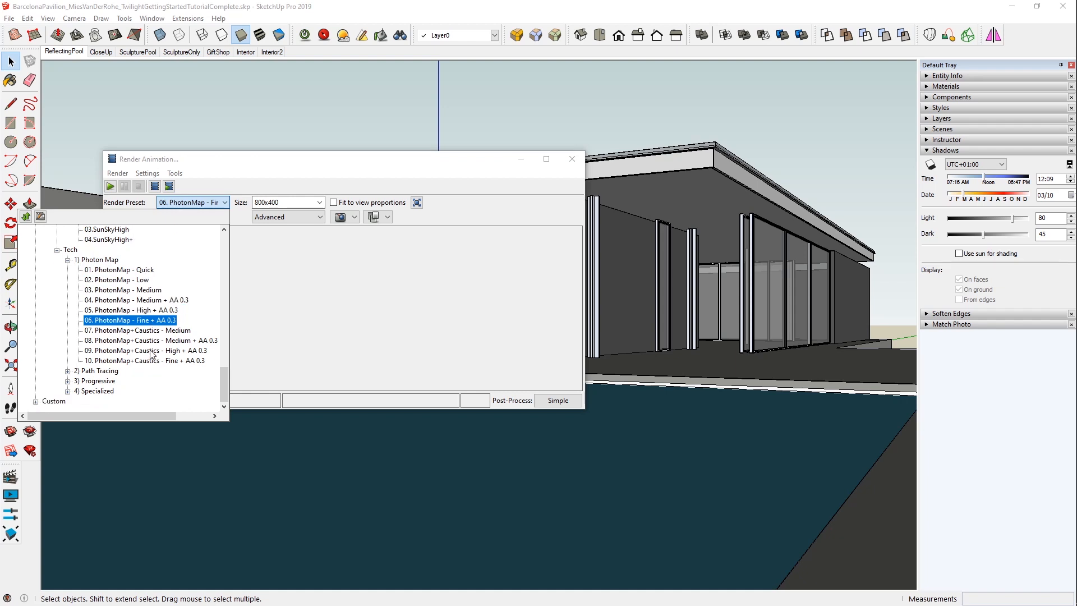
- Try the PhotonMap+Caustics presets from 07 (Medium) to 09 (High + AA 0.3), ending back on 07
{"action": "left_click", "coordinate": [145, 331]}
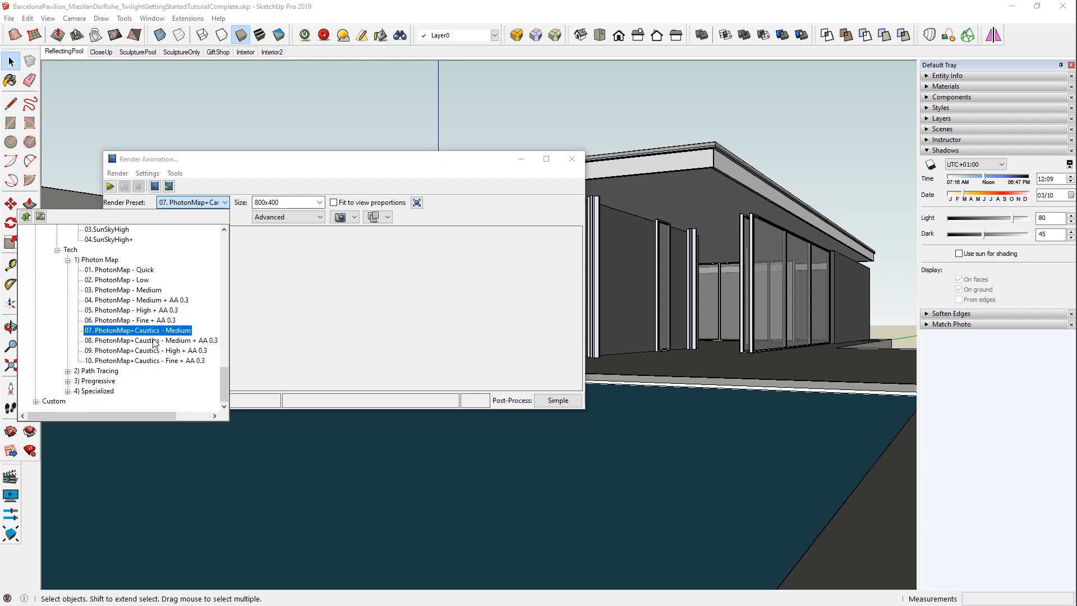
{"action": "left_click", "coordinate": [152, 340]}
{"action": "left_click", "coordinate": [153, 350]}
{"action": "left_click", "coordinate": [154, 333]}
- Expand the Path Tracing group, collapse Photon Map, and step through the Path Tracing presets from Quick to Medium
{"action": "left_click", "coordinate": [68, 371]}
{"action": "left_click", "coordinate": [68, 239]}
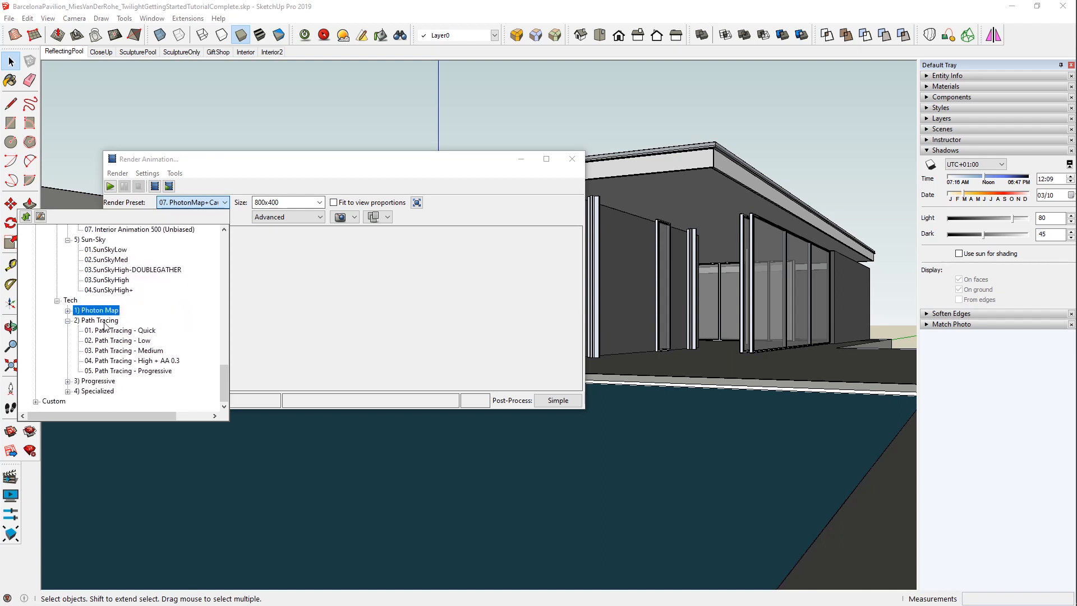
{"action": "left_click", "coordinate": [97, 320]}
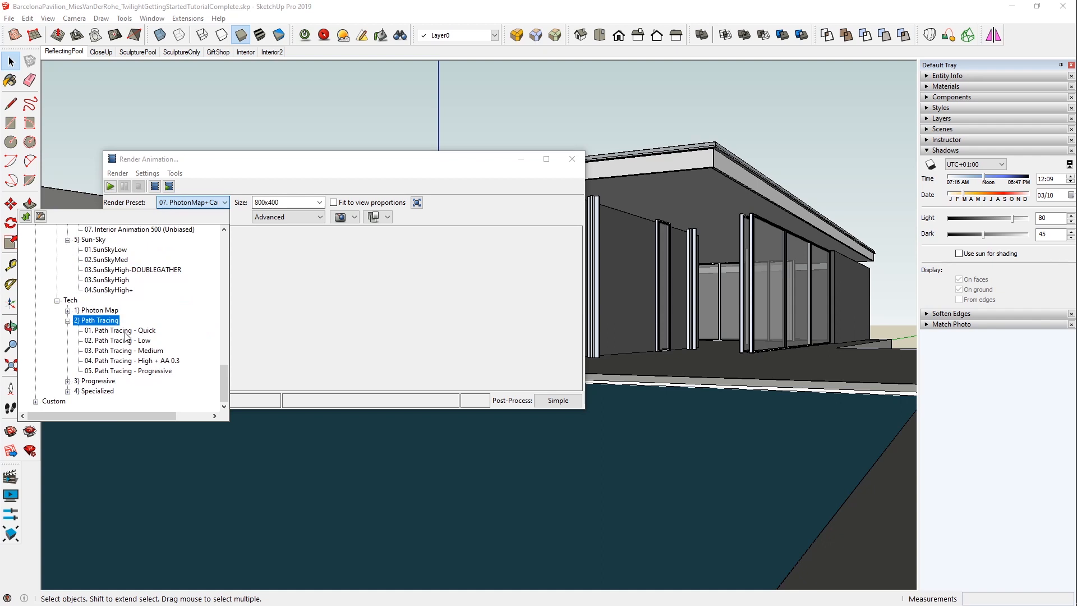
{"action": "left_click", "coordinate": [126, 332]}
{"action": "left_click", "coordinate": [129, 341]}
{"action": "left_click", "coordinate": [126, 351]}
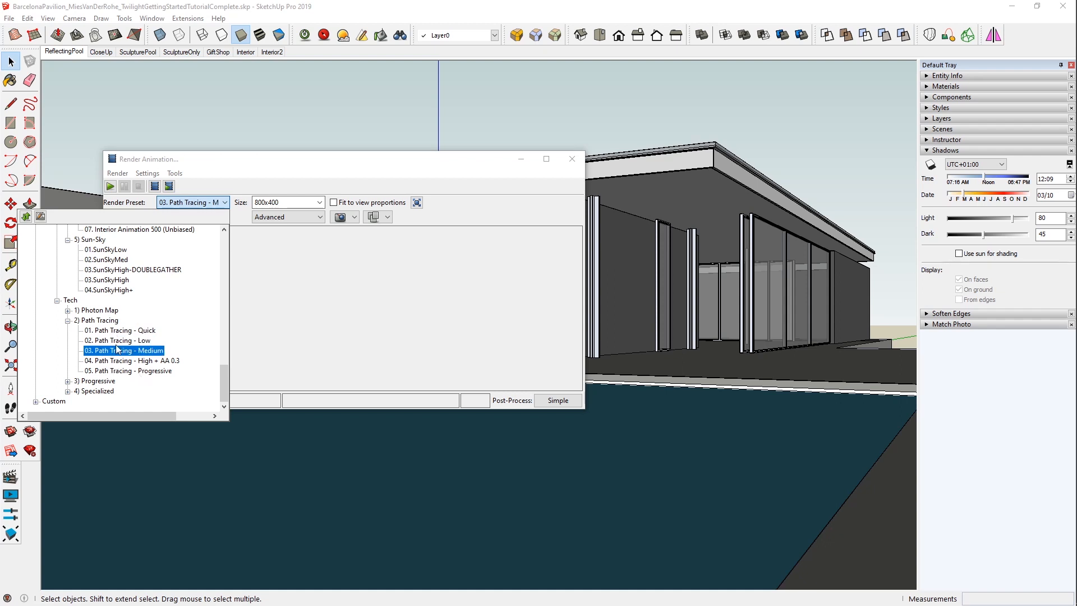
- Collapse the Path Tracing group, expand Progressive and select the 01. Path Tracing - Progressive preset
{"action": "left_click", "coordinate": [68, 321]}
{"action": "left_click", "coordinate": [68, 382]}
{"action": "scroll", "coordinate": [103, 370], "scroll_direction": "down", "scroll_amount": 1}
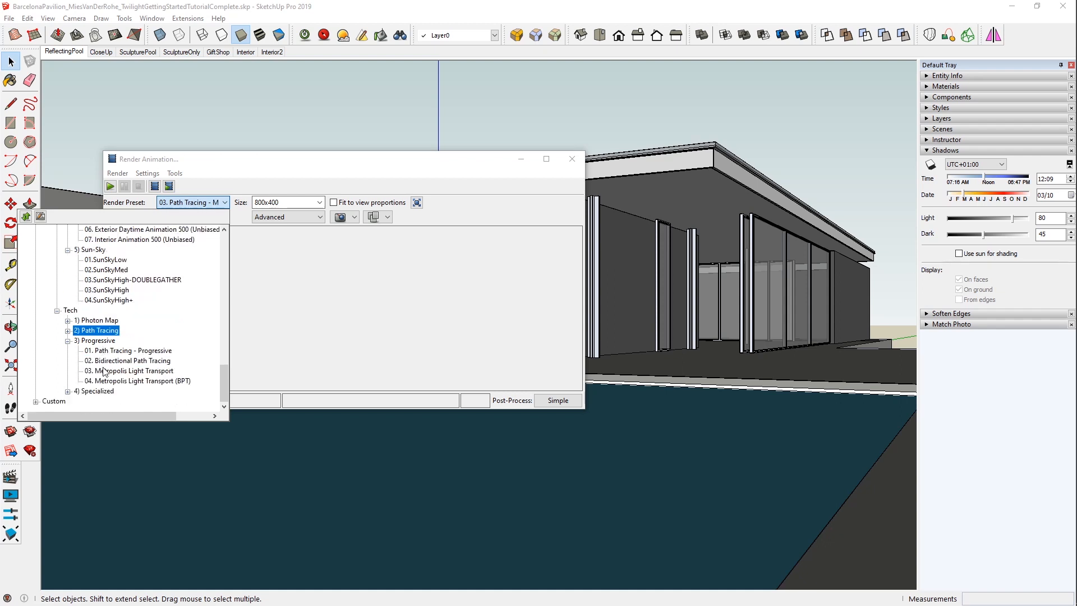
{"action": "left_click", "coordinate": [118, 351]}
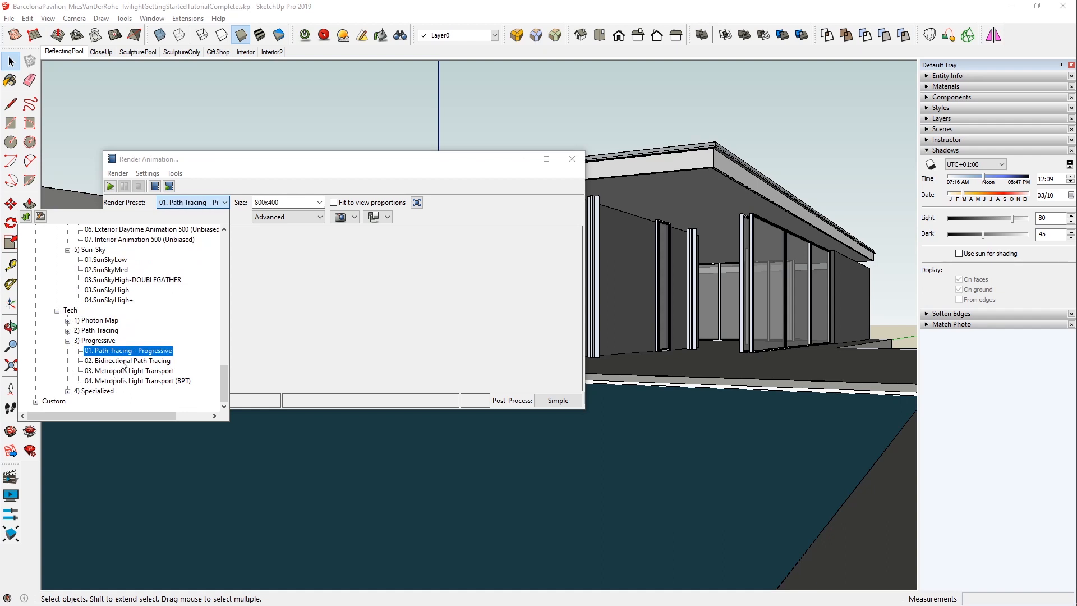
- Try the 03. Metropolis Light Transport and 04. Metropolis Light Transport (BPT) presets, ending on 02. Bidirectional Path Tracing
{"action": "left_click", "coordinate": [115, 372]}
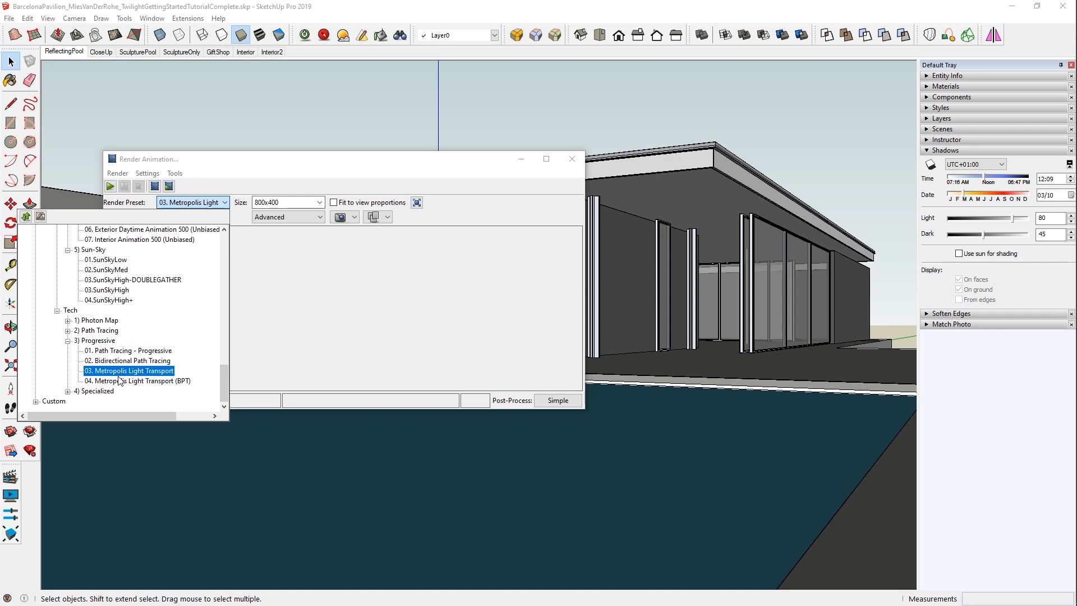
{"action": "left_click", "coordinate": [119, 381]}
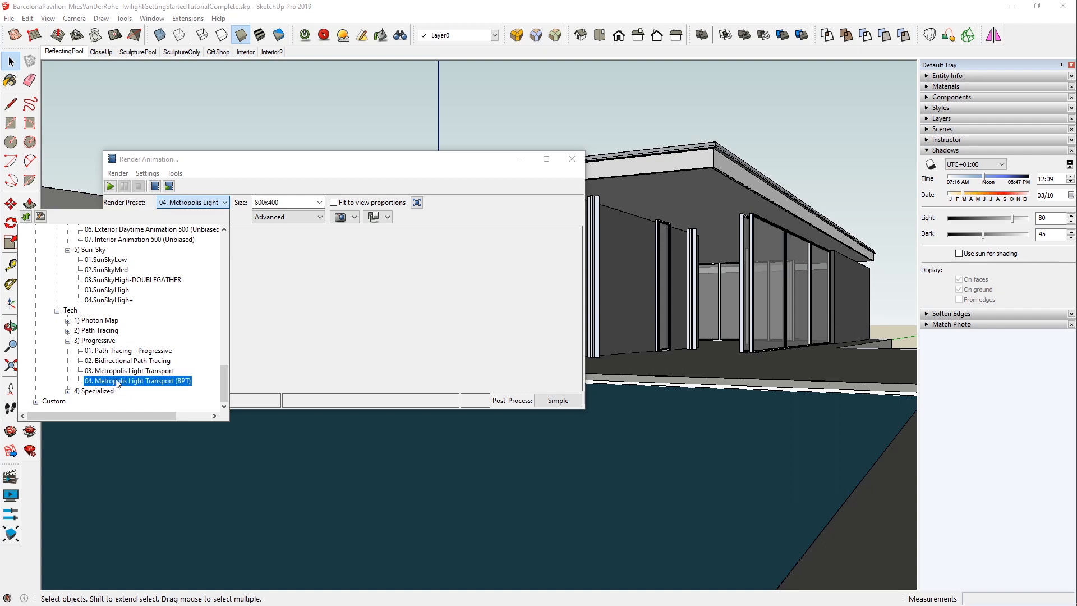
{"action": "left_click", "coordinate": [109, 361]}
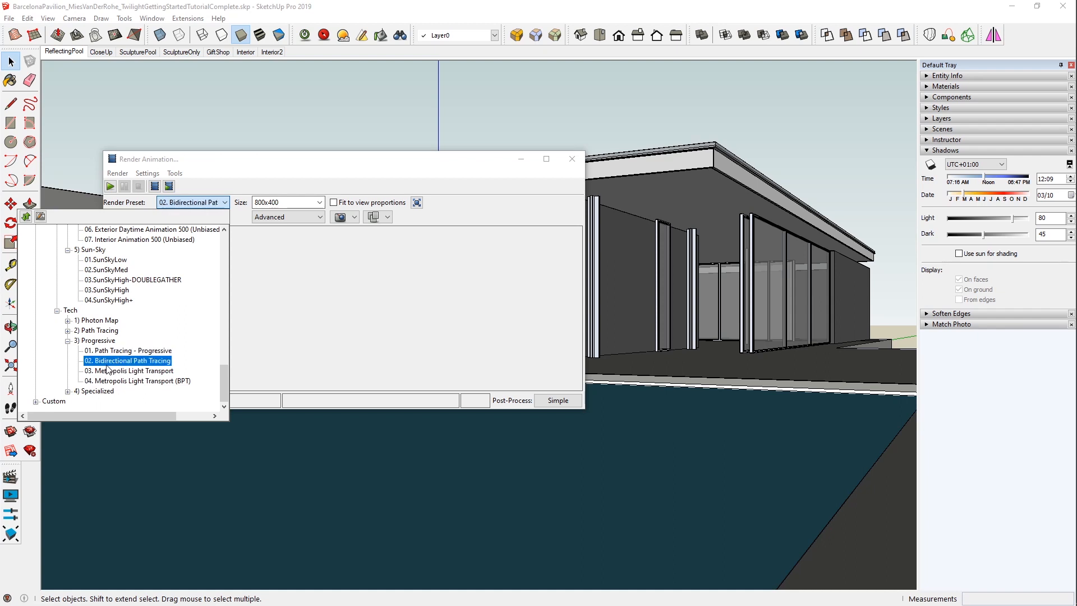
- Expand the Specialized preset group and look over its presets alongside the Express Advanced and Clay presets
{"action": "left_click", "coordinate": [67, 391]}
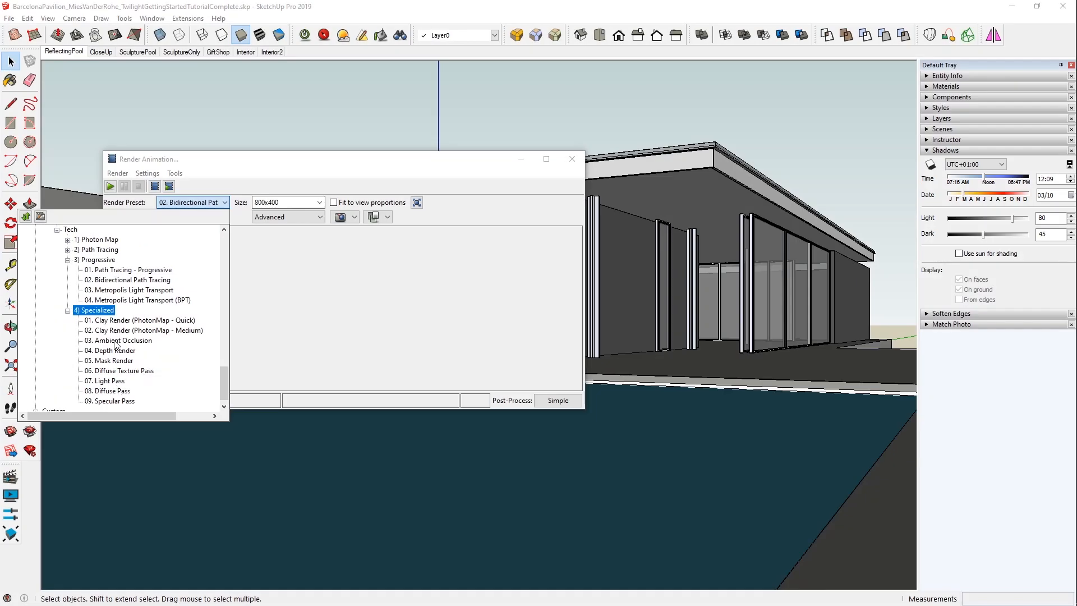
{"action": "scroll", "coordinate": [115, 382], "scroll_direction": "up", "scroll_amount": 8}
{"action": "scroll", "coordinate": [116, 366], "scroll_direction": "down", "scroll_amount": 5}
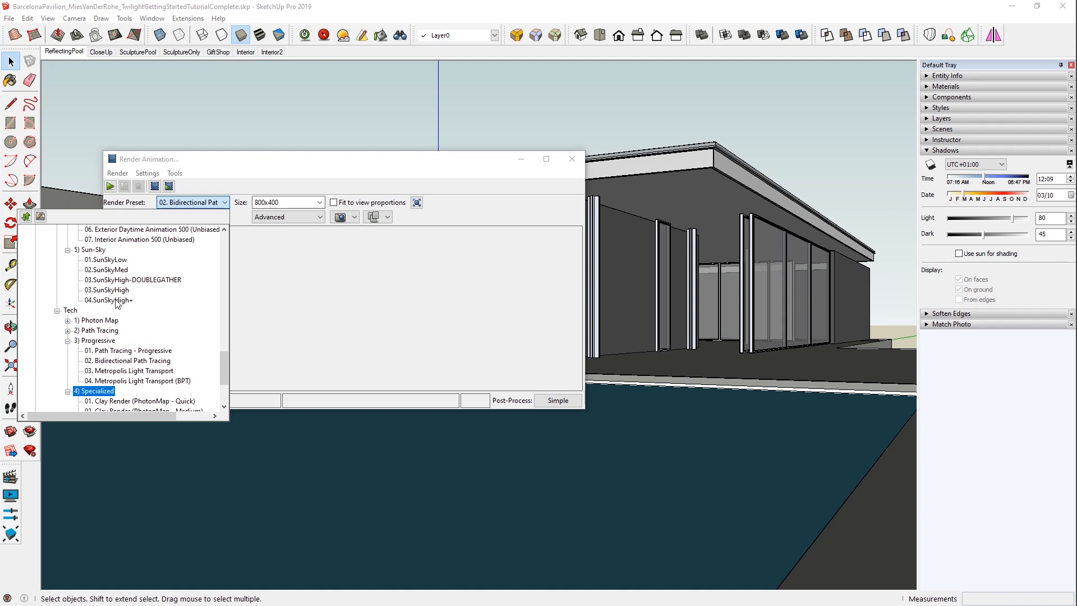
{"action": "scroll", "coordinate": [105, 324], "scroll_direction": "up", "scroll_amount": 8}
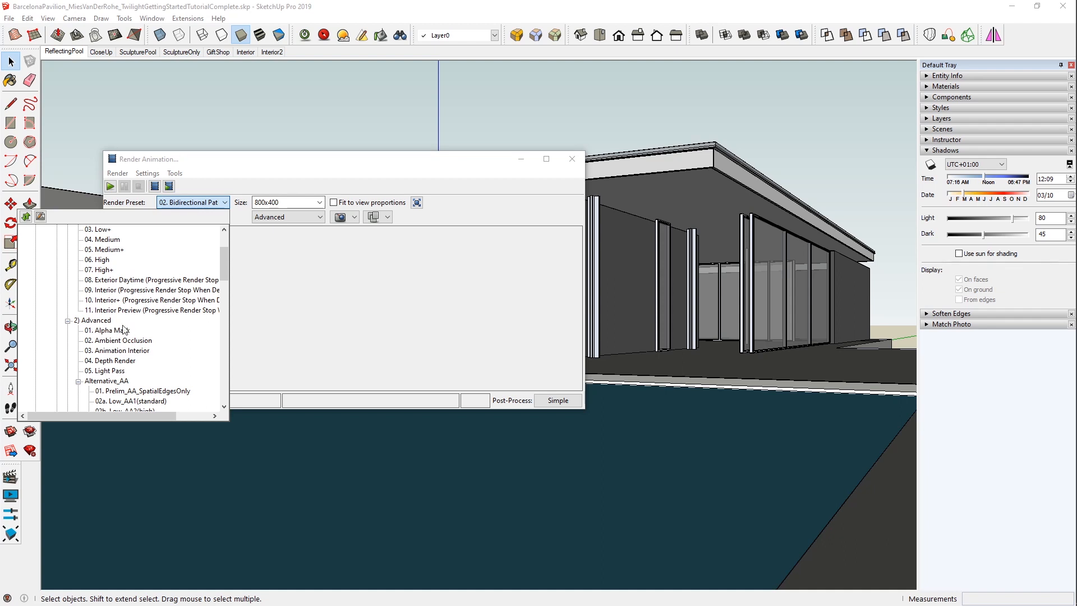
{"action": "scroll", "coordinate": [162, 362], "scroll_direction": "down", "scroll_amount": 10}
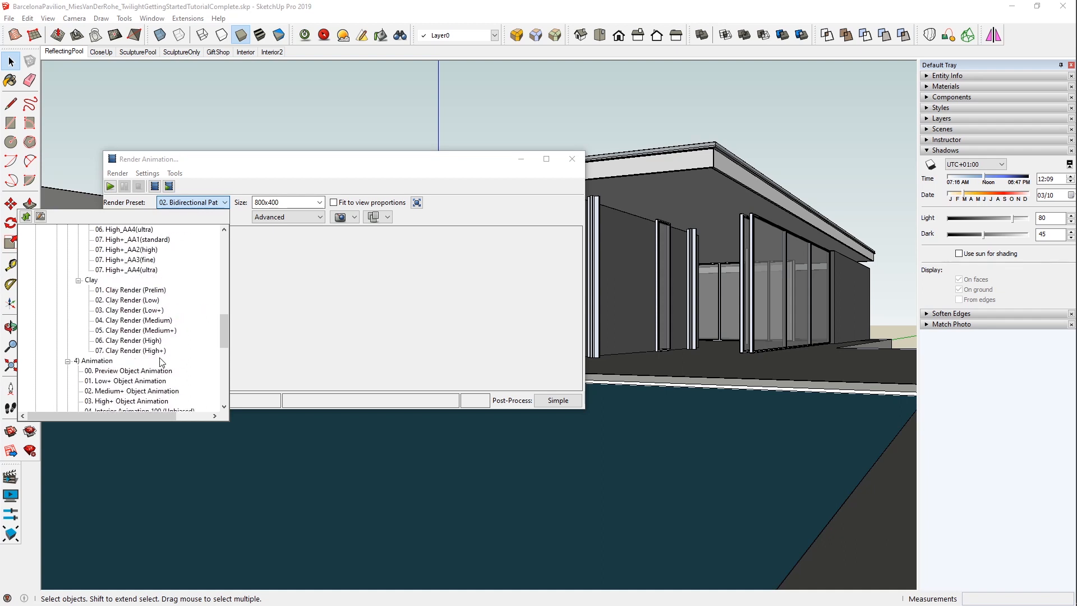
{"action": "scroll", "coordinate": [162, 362], "scroll_direction": "down", "scroll_amount": 3}
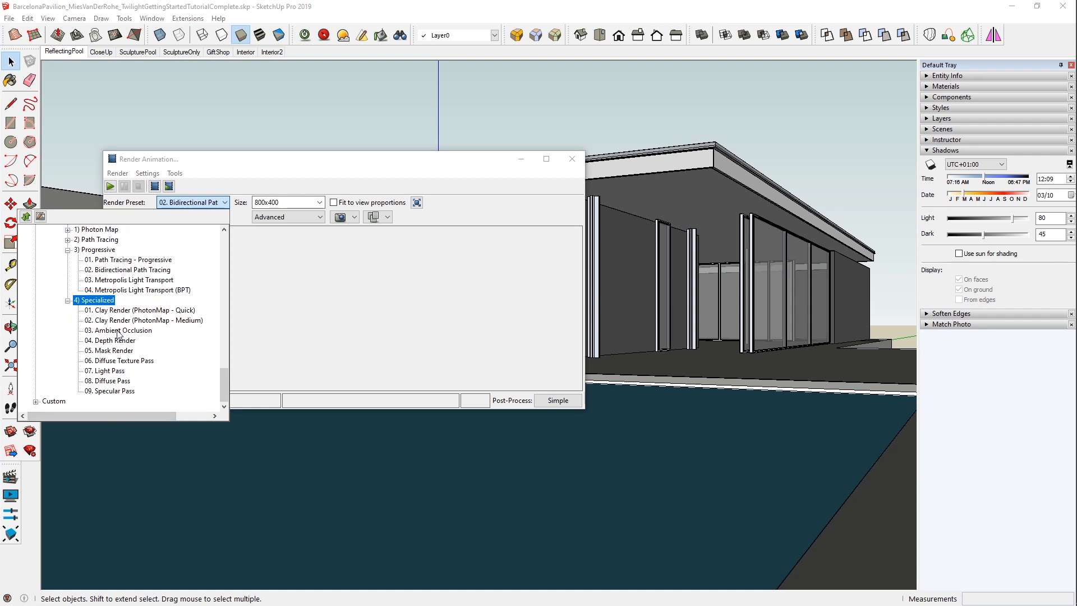
- Review the whole render preset list from the Easy group down, expanding Custom to view its RenderSettings presets
{"action": "scroll", "coordinate": [108, 351], "scroll_direction": "up", "scroll_amount": 20}
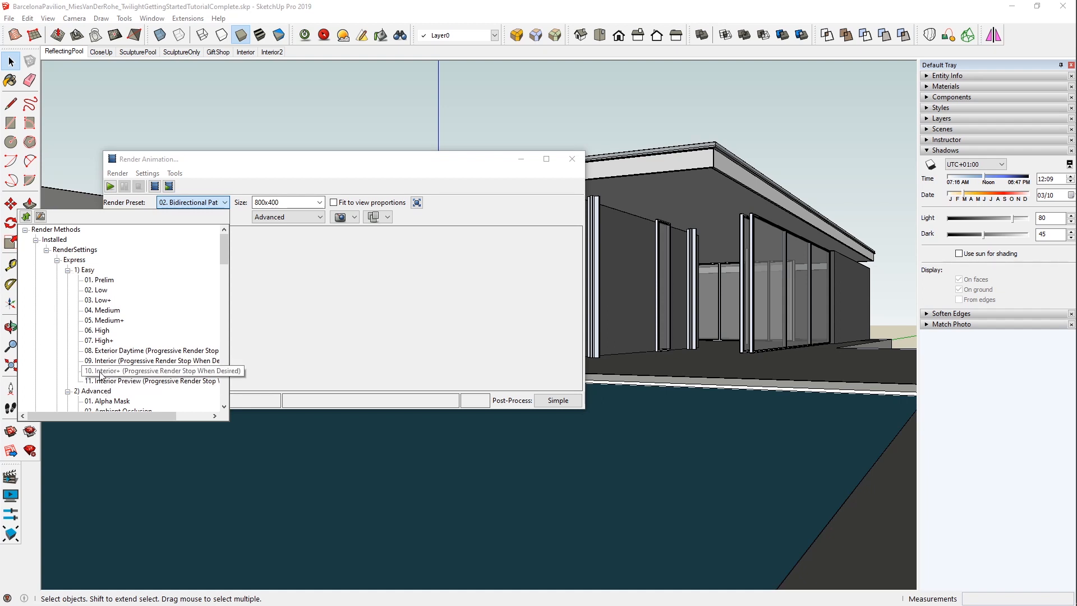
{"action": "scroll", "coordinate": [100, 375], "scroll_direction": "down", "scroll_amount": 3}
{"action": "scroll", "coordinate": [100, 375], "scroll_direction": "up", "scroll_amount": 3}
{"action": "scroll", "coordinate": [100, 374], "scroll_direction": "down", "scroll_amount": 13}
{"action": "scroll", "coordinate": [101, 375], "scroll_direction": "down", "scroll_amount": 12}
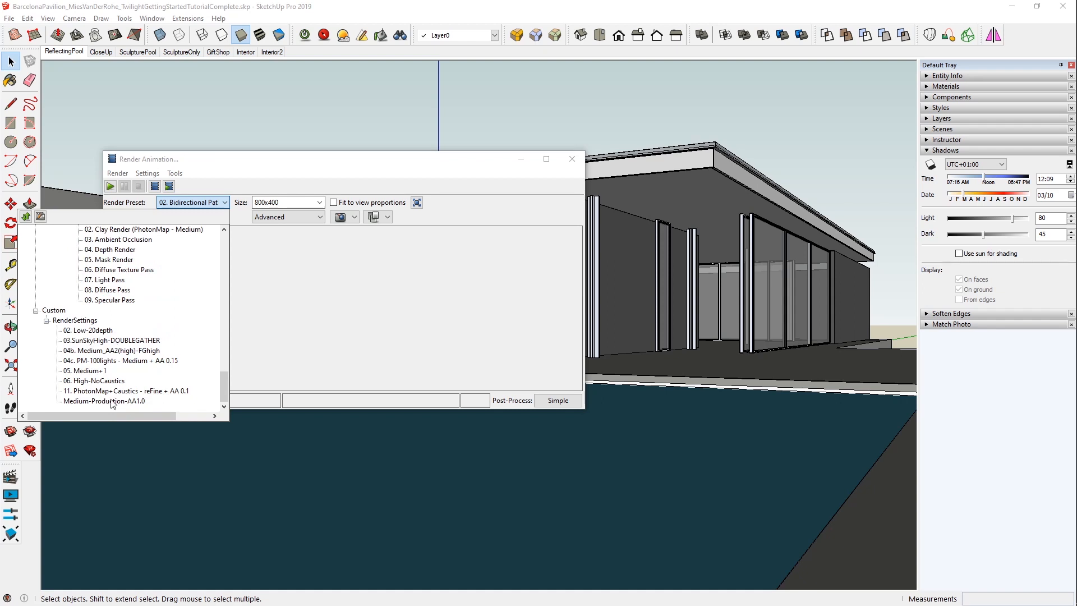
{"action": "scroll", "coordinate": [113, 402], "scroll_direction": "up", "scroll_amount": 15}
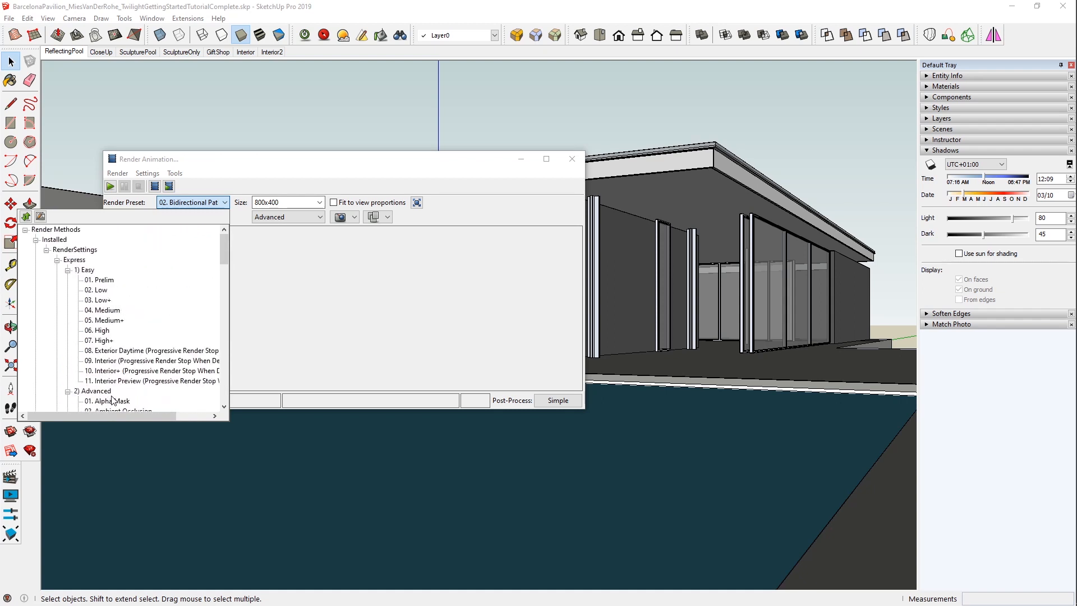
- Collapse the Easy, Advanced, Animation and Sun-Sky preset groups under Express to shorten the preset list
{"action": "left_click", "coordinate": [68, 271]}
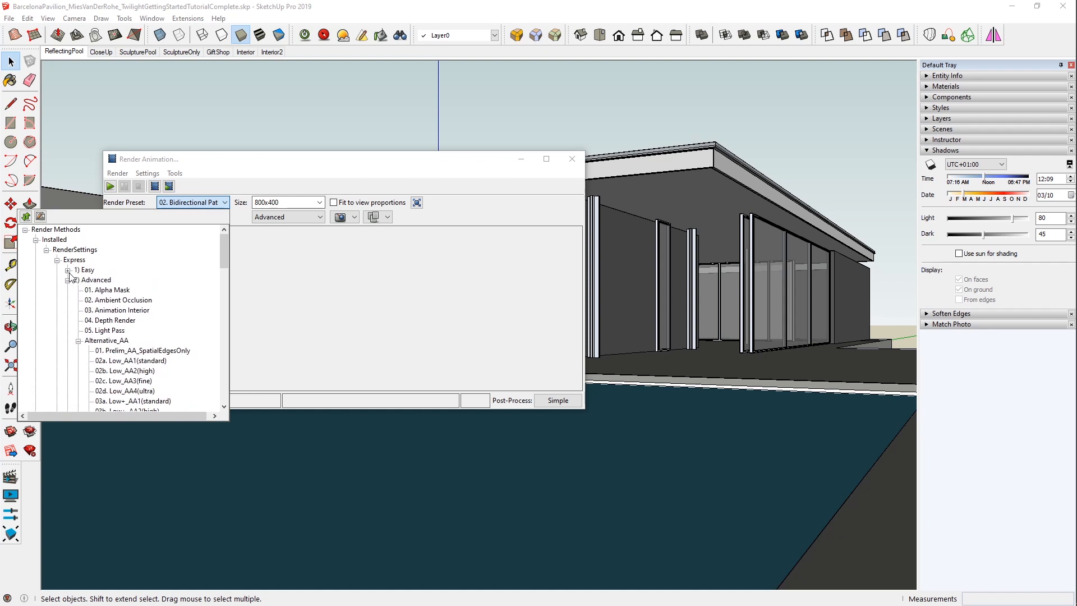
{"action": "left_click", "coordinate": [68, 280]}
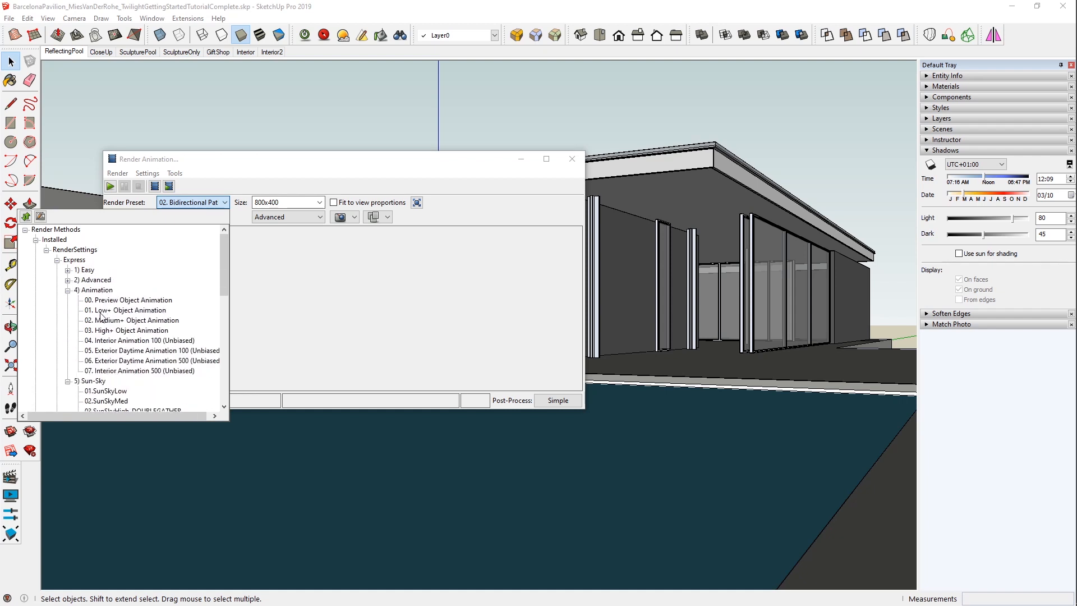
{"action": "left_click", "coordinate": [68, 290]}
{"action": "left_click", "coordinate": [68, 300]}
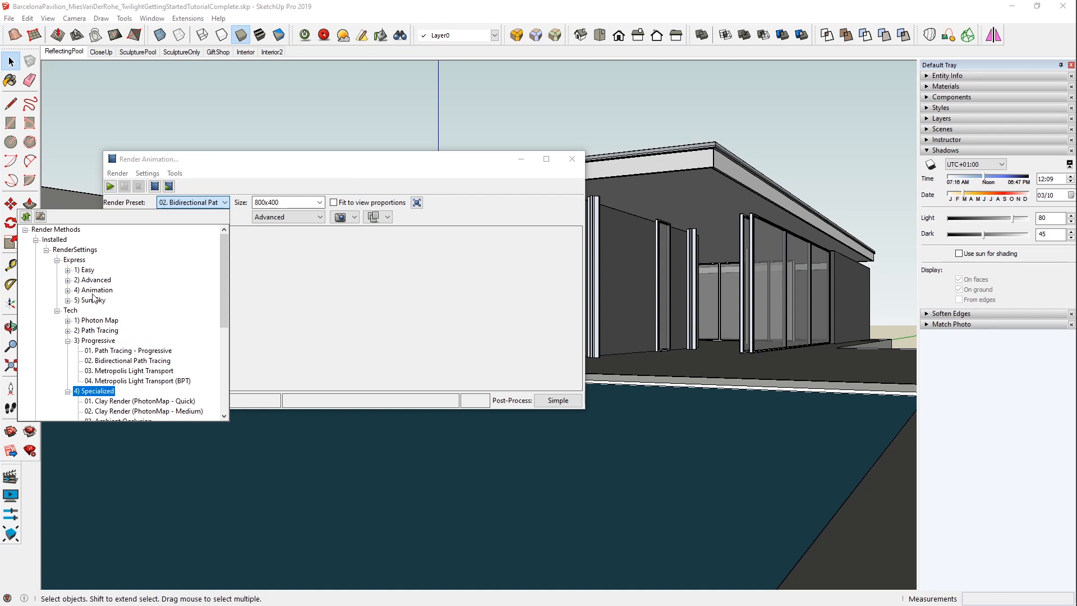
{"action": "scroll", "coordinate": [95, 303], "scroll_direction": "down", "scroll_amount": 5}
{"action": "scroll", "coordinate": [99, 312], "scroll_direction": "down", "scroll_amount": 1}
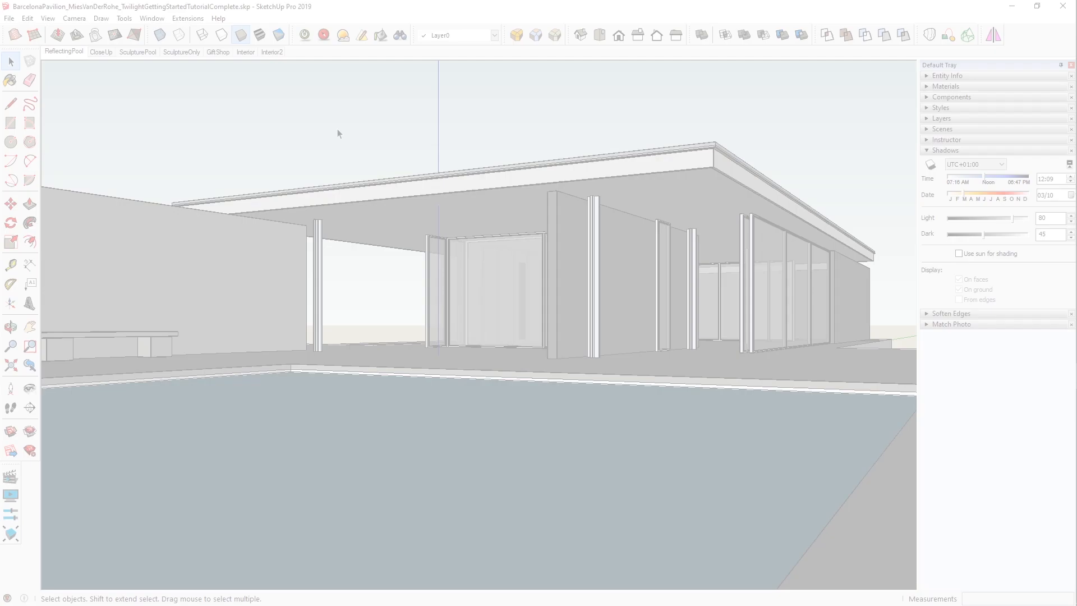